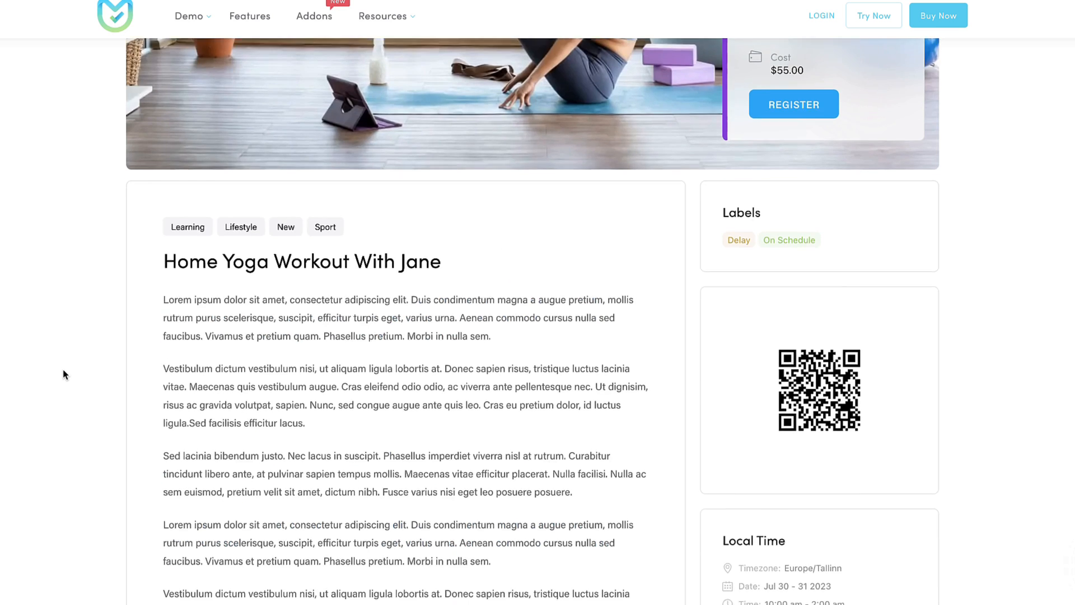
Scroll the yoga demo event down to Book Event and continue to the attendee details form.
{"action": "scroll", "coordinate": [63, 369], "scroll_direction": "down", "scroll_amount": 10}
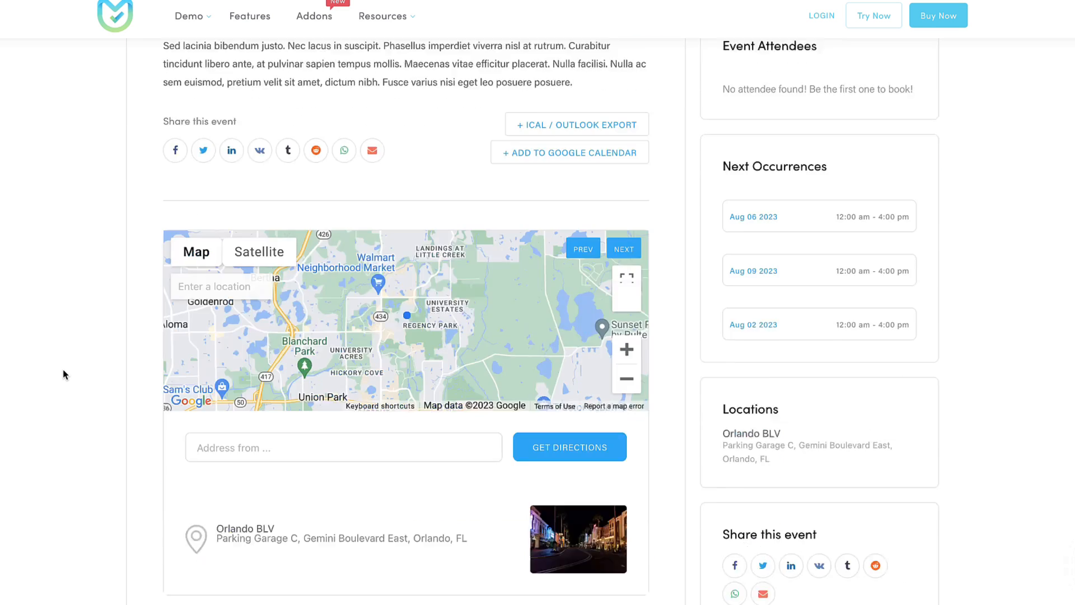
{"action": "scroll", "coordinate": [129, 351], "scroll_direction": "down", "scroll_amount": 10}
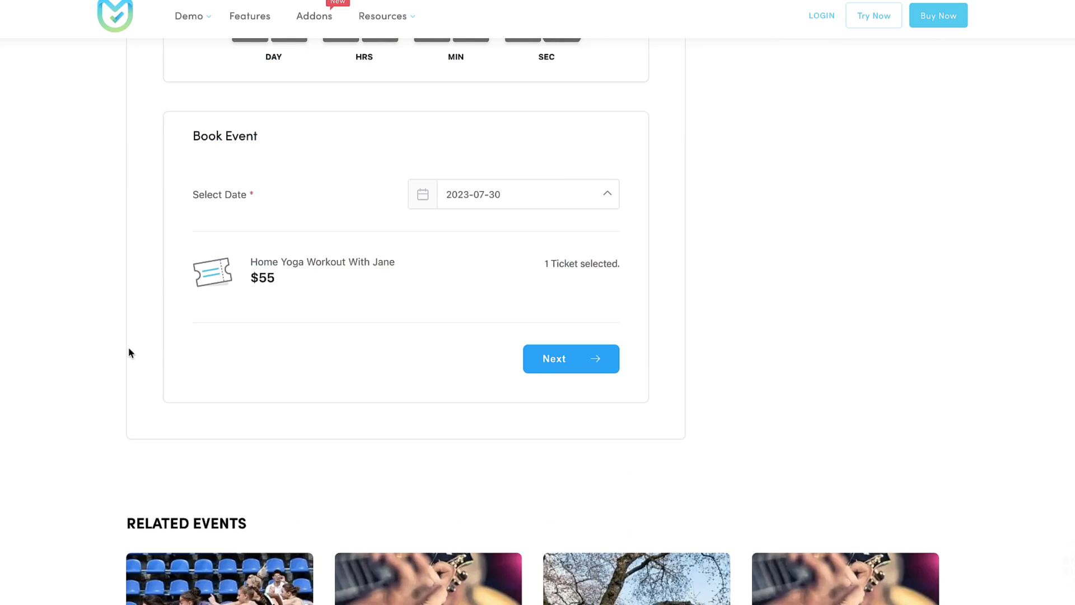
{"action": "left_click", "coordinate": [571, 358]}
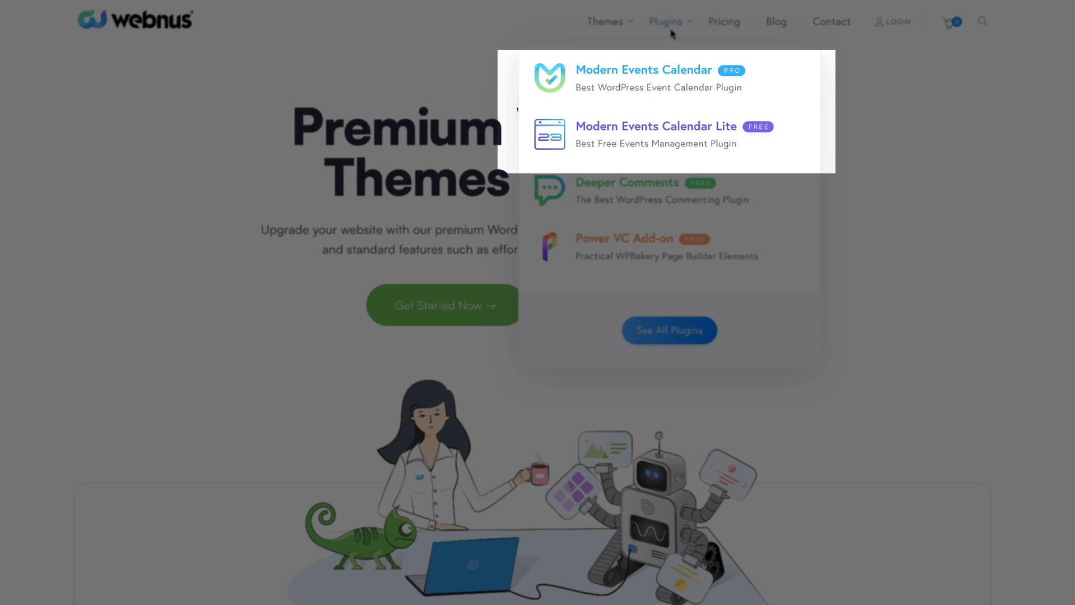
Open the Modern Events Calendar product site and scroll down to the supported event-types checklist.
{"action": "left_click", "coordinate": [643, 79]}
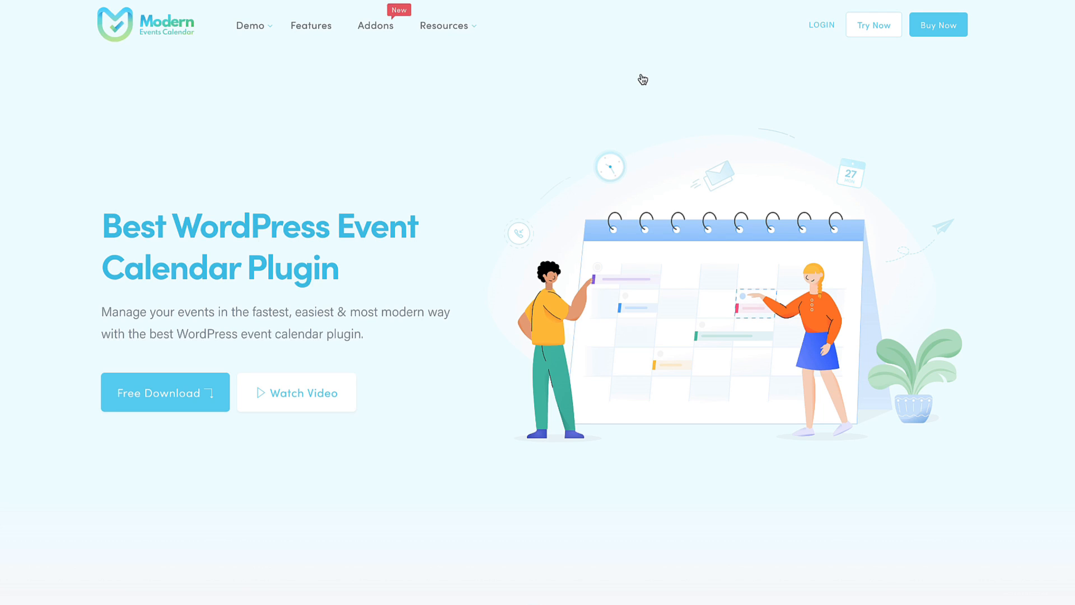
{"action": "scroll", "coordinate": [560, 143], "scroll_direction": "down", "scroll_amount": 8}
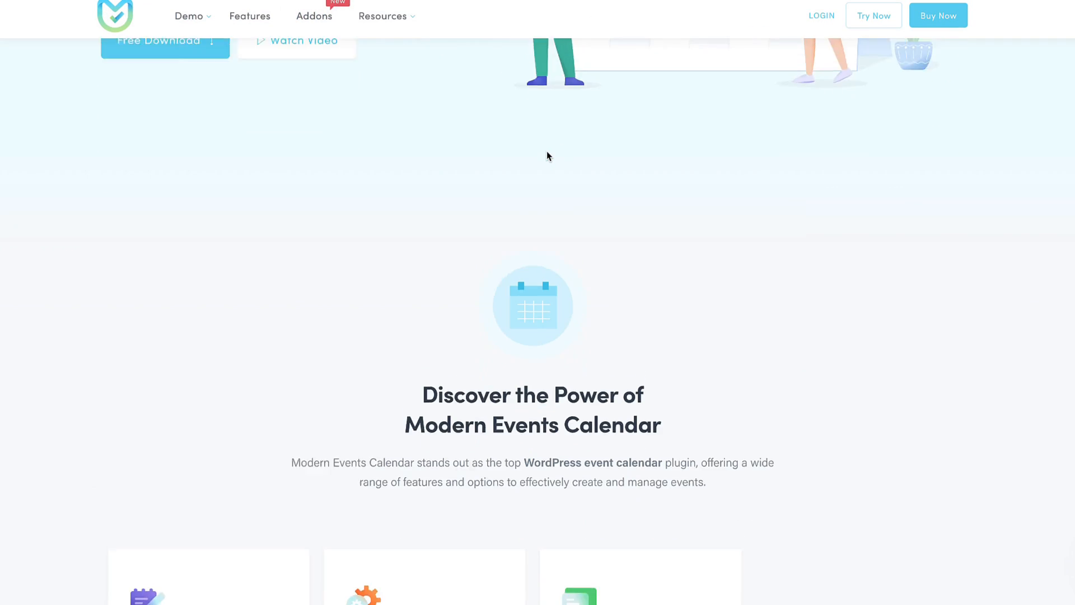
{"action": "scroll", "coordinate": [546, 151], "scroll_direction": "down", "scroll_amount": 4}
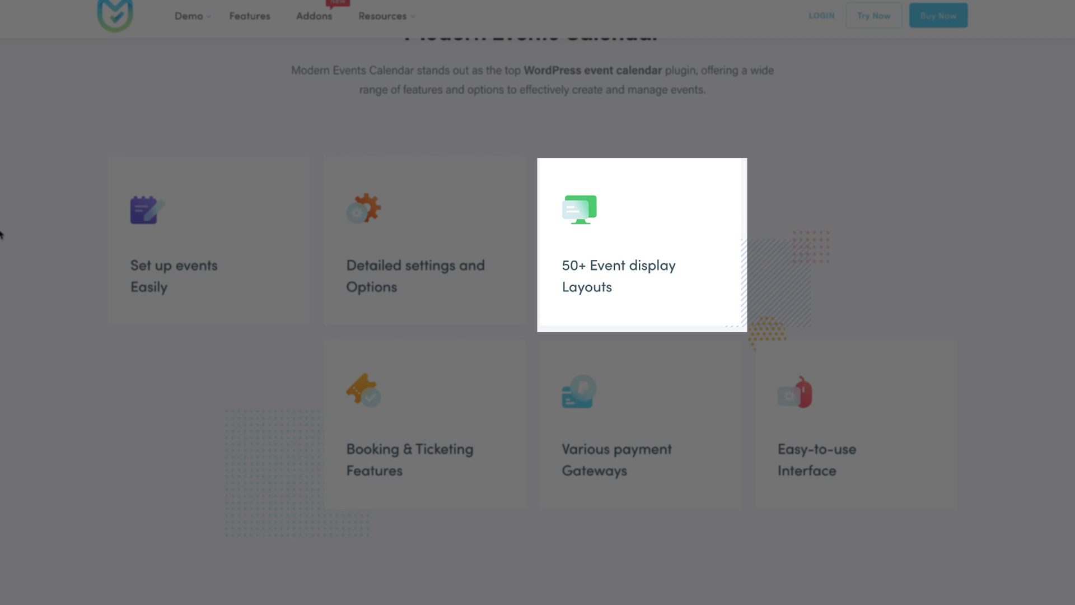
{"action": "scroll", "coordinate": [0, 234], "scroll_direction": "down", "scroll_amount": 2}
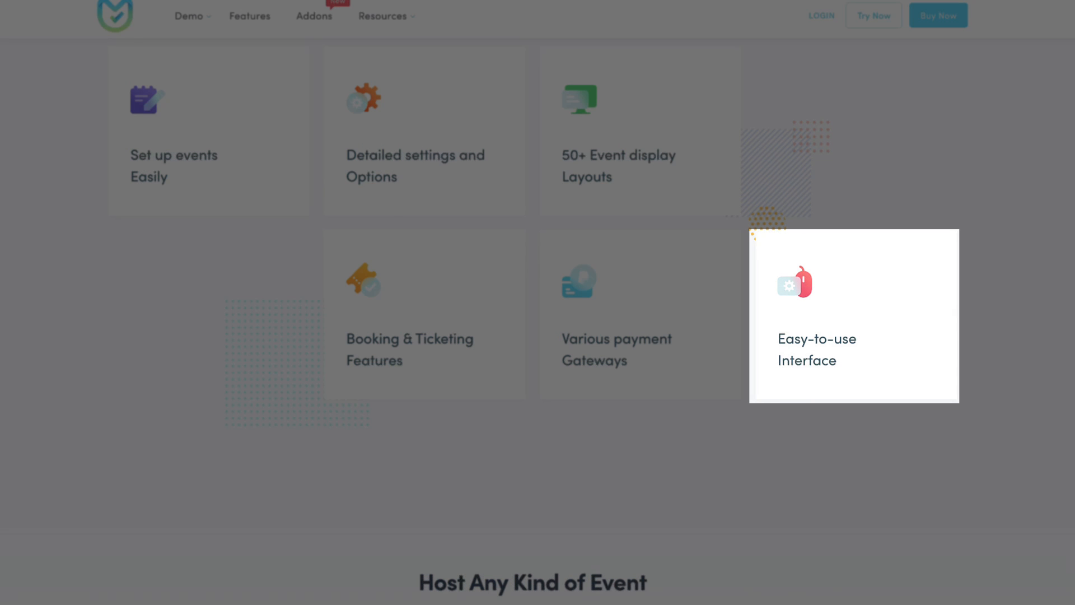
{"action": "scroll", "coordinate": [538, 319], "scroll_direction": "down", "scroll_amount": 7}
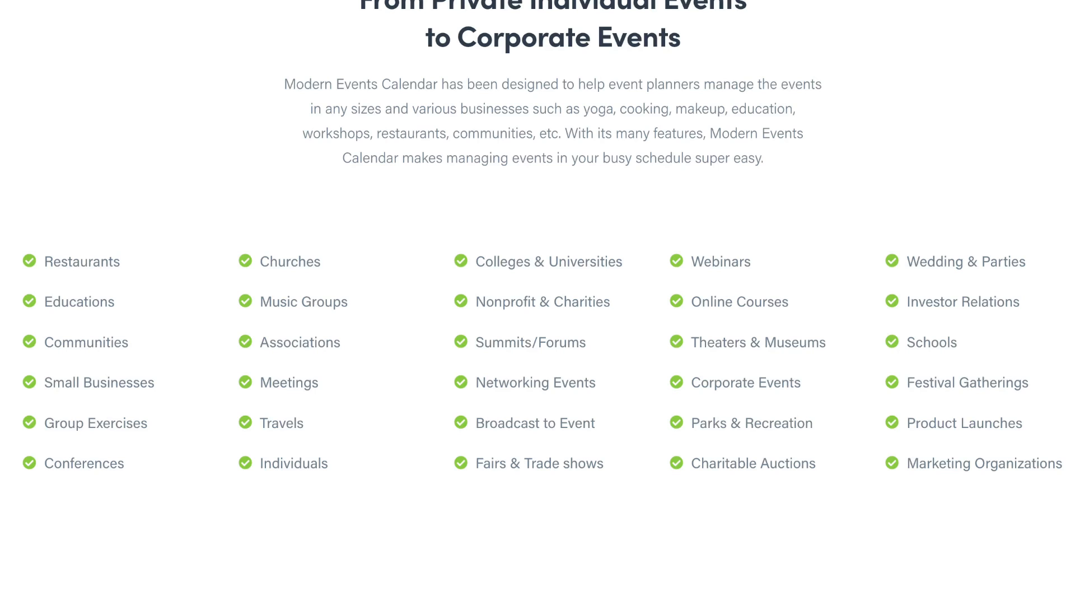
Scroll down to the view layouts and open the List View – Modern demo.
{"action": "scroll", "coordinate": [32, 199], "scroll_direction": "down", "scroll_amount": 12}
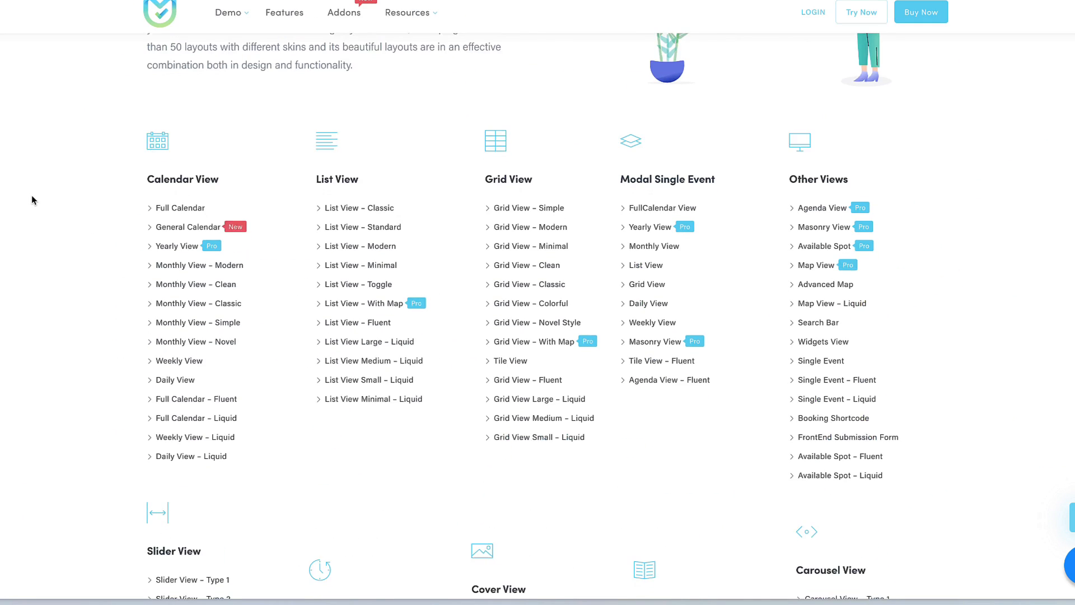
{"action": "scroll", "coordinate": [32, 200], "scroll_direction": "down", "scroll_amount": 1}
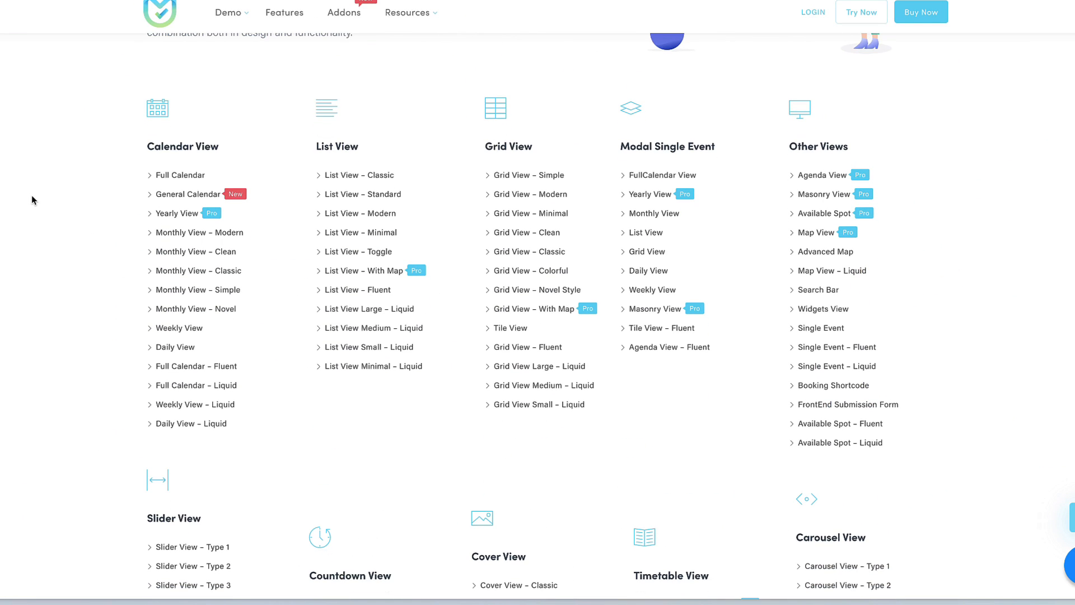
{"action": "scroll", "coordinate": [32, 200], "scroll_direction": "down", "scroll_amount": 1}
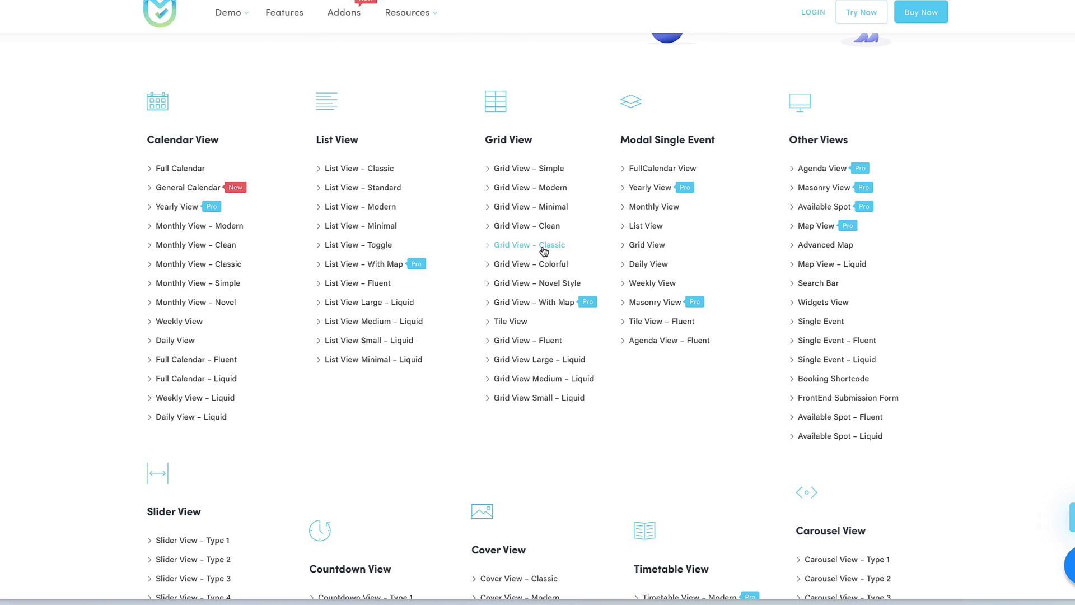
{"action": "left_click", "coordinate": [366, 206]}
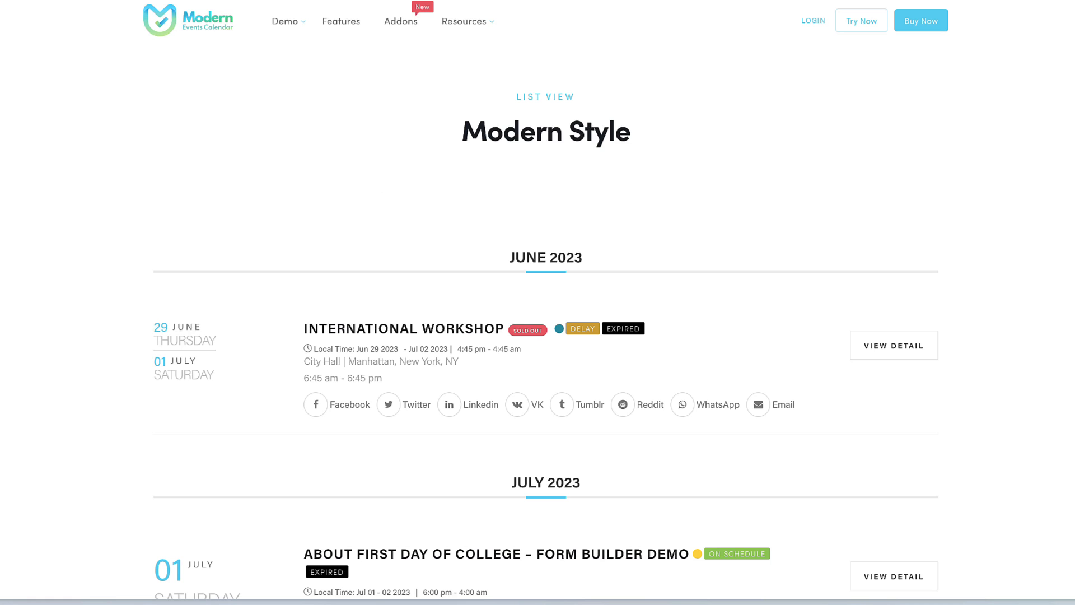
Open the About First Day Of College event and scroll to its Hourly Schedule.
{"action": "scroll", "coordinate": [69, 209], "scroll_direction": "down", "scroll_amount": 7}
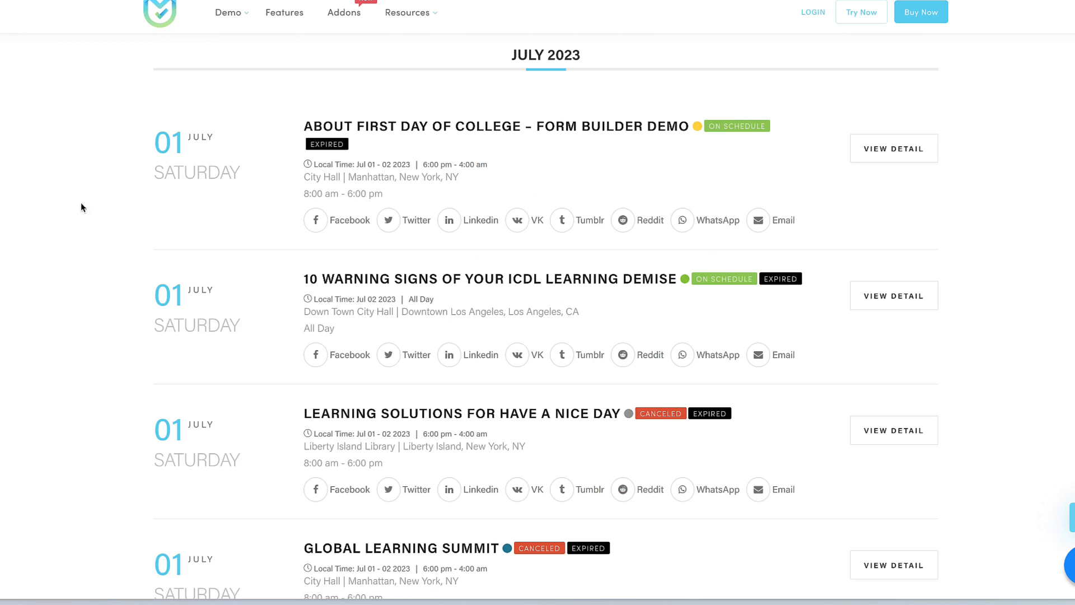
{"action": "left_click", "coordinate": [866, 148]}
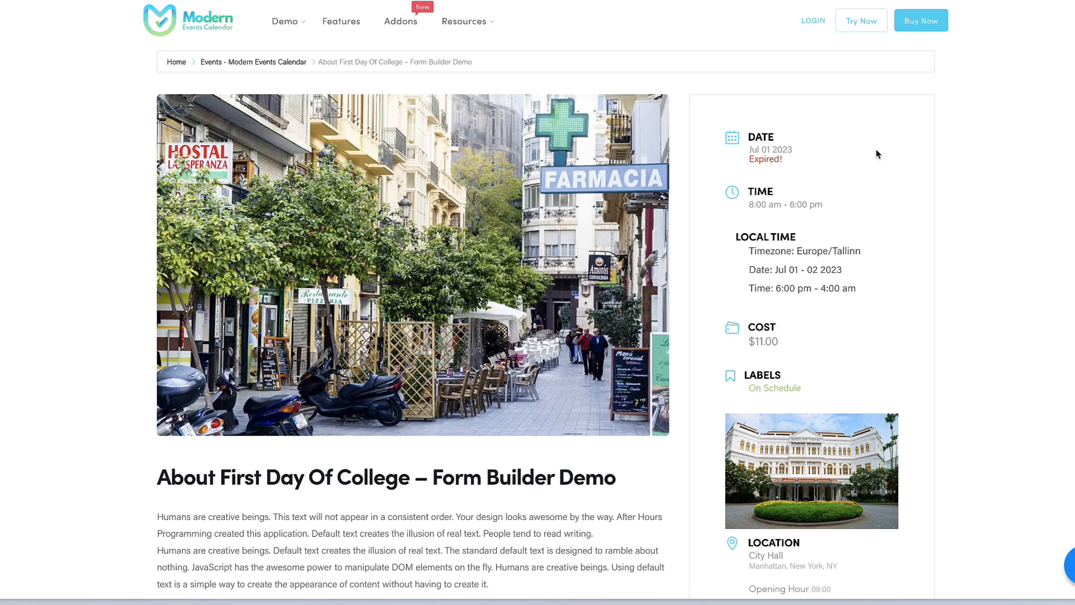
{"action": "scroll", "coordinate": [876, 149], "scroll_direction": "down", "scroll_amount": 8}
{"action": "scroll", "coordinate": [875, 149], "scroll_direction": "down", "scroll_amount": 3}
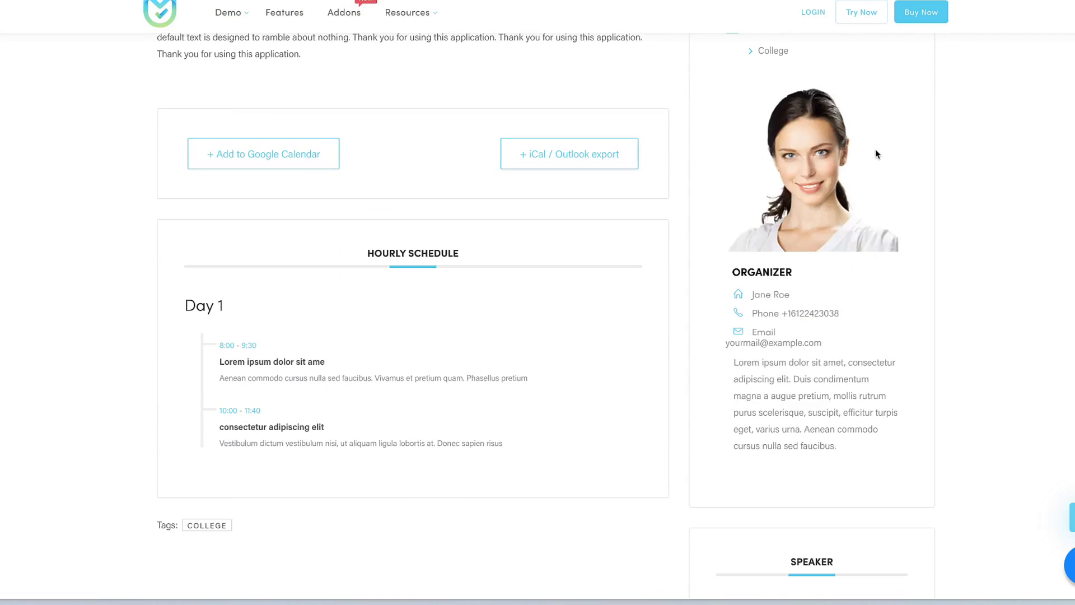
{"action": "scroll", "coordinate": [875, 149], "scroll_direction": "down", "scroll_amount": 1}
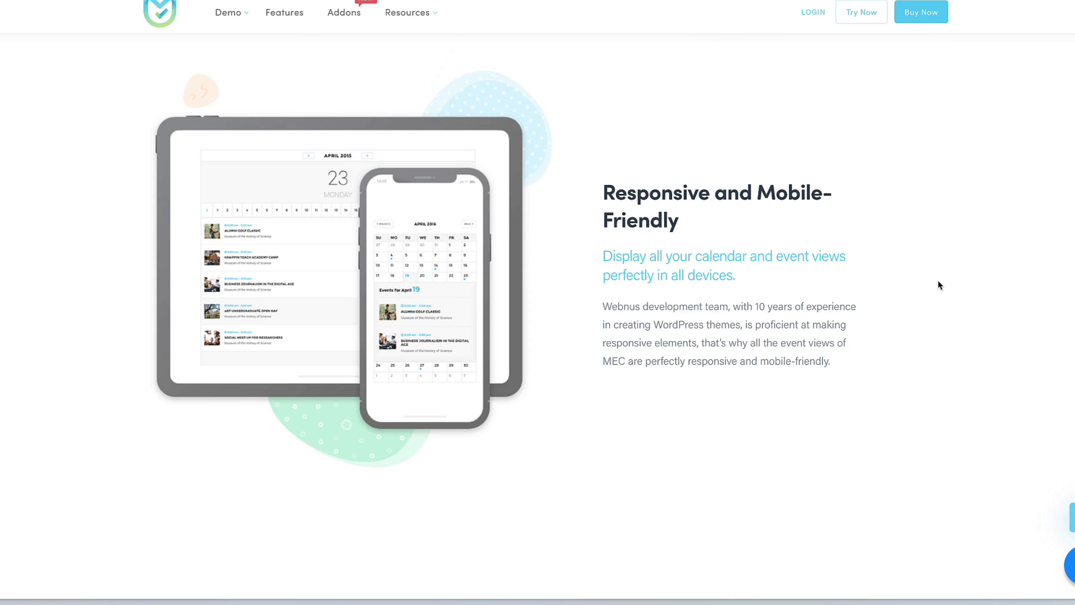
Scroll past Advanced Booking, Seat Reservation, Integrations and Migration to the Free vs Pro ($79/year) Pricing section.
{"action": "scroll", "coordinate": [927, 285], "scroll_direction": "down", "scroll_amount": 3}
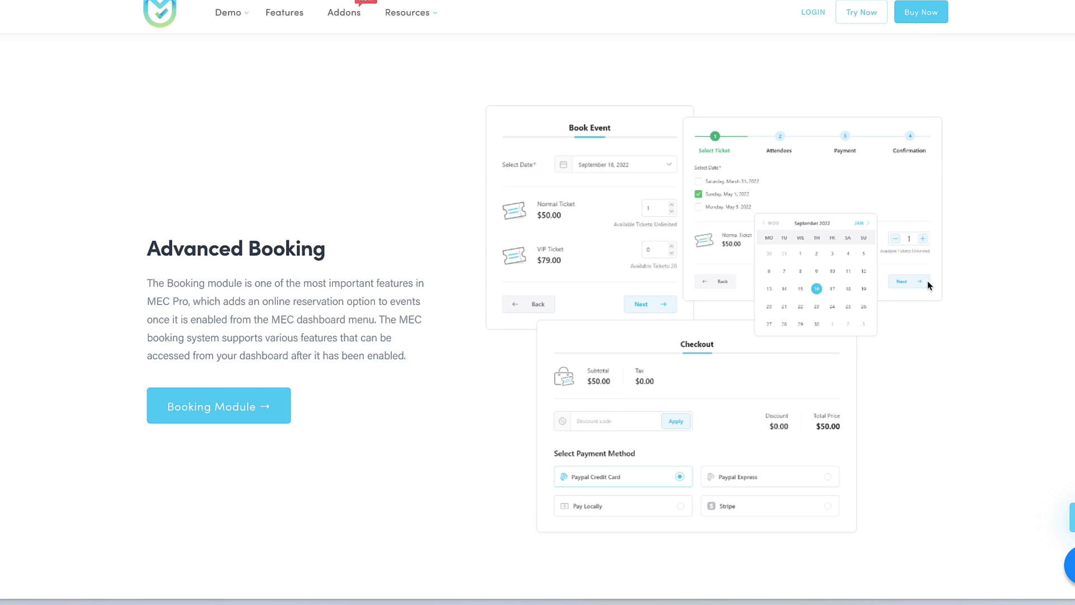
{"action": "scroll", "coordinate": [928, 285], "scroll_direction": "down", "scroll_amount": 5}
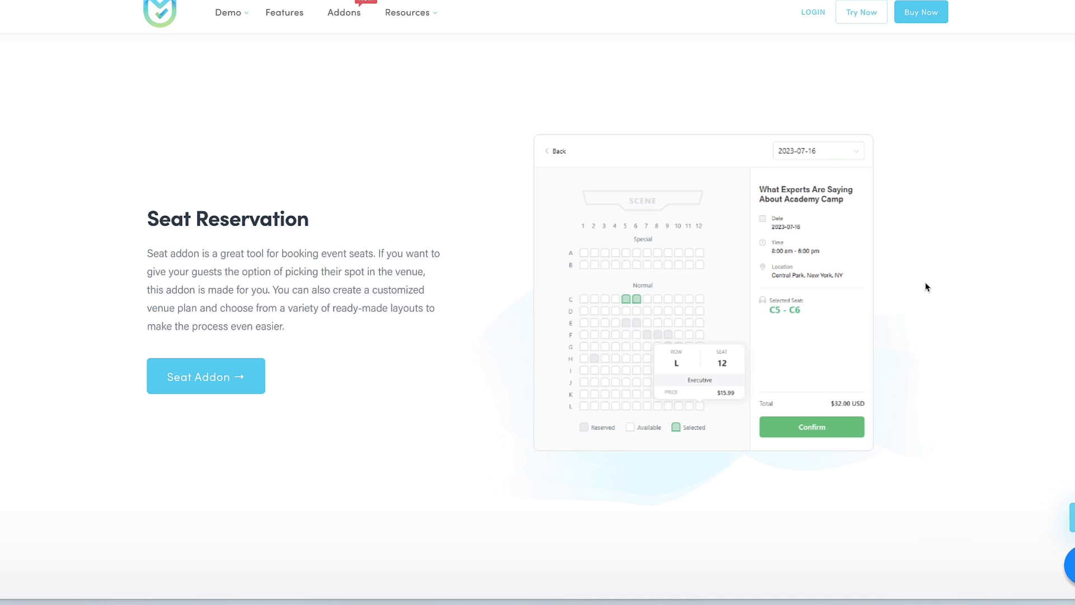
{"action": "scroll", "coordinate": [910, 295], "scroll_direction": "down", "scroll_amount": 10}
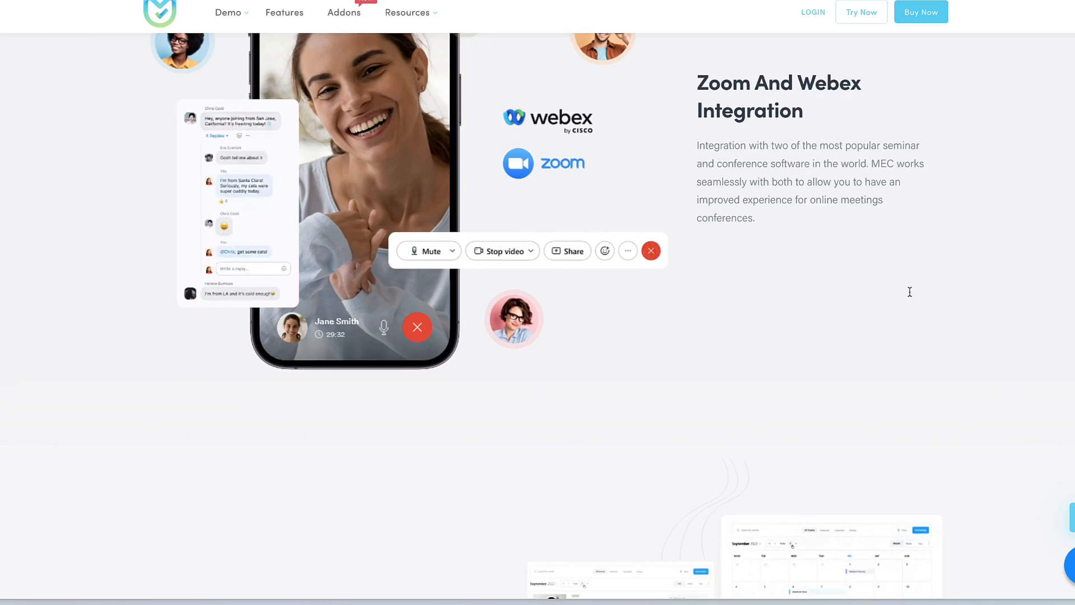
{"action": "scroll", "coordinate": [909, 295], "scroll_direction": "down", "scroll_amount": 10}
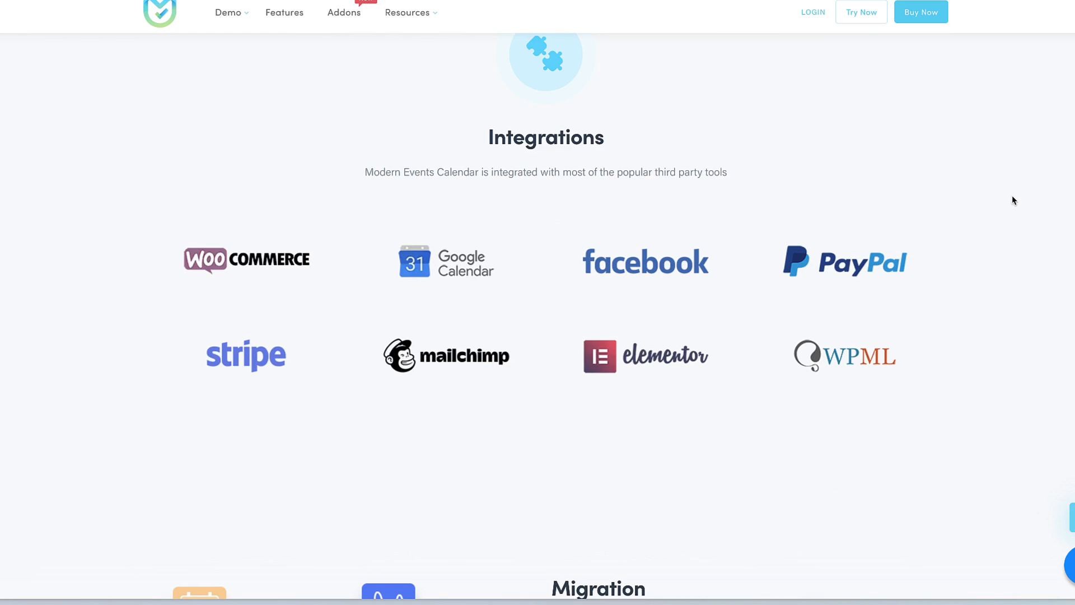
{"action": "scroll", "coordinate": [996, 208], "scroll_direction": "down", "scroll_amount": 7}
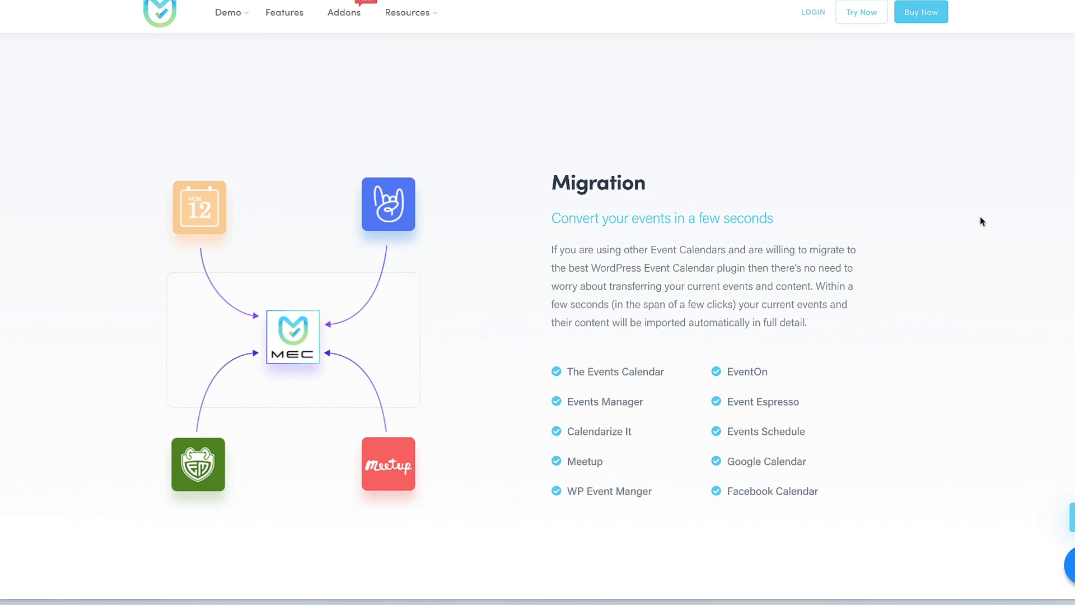
{"action": "scroll", "coordinate": [979, 222], "scroll_direction": "down", "scroll_amount": 1}
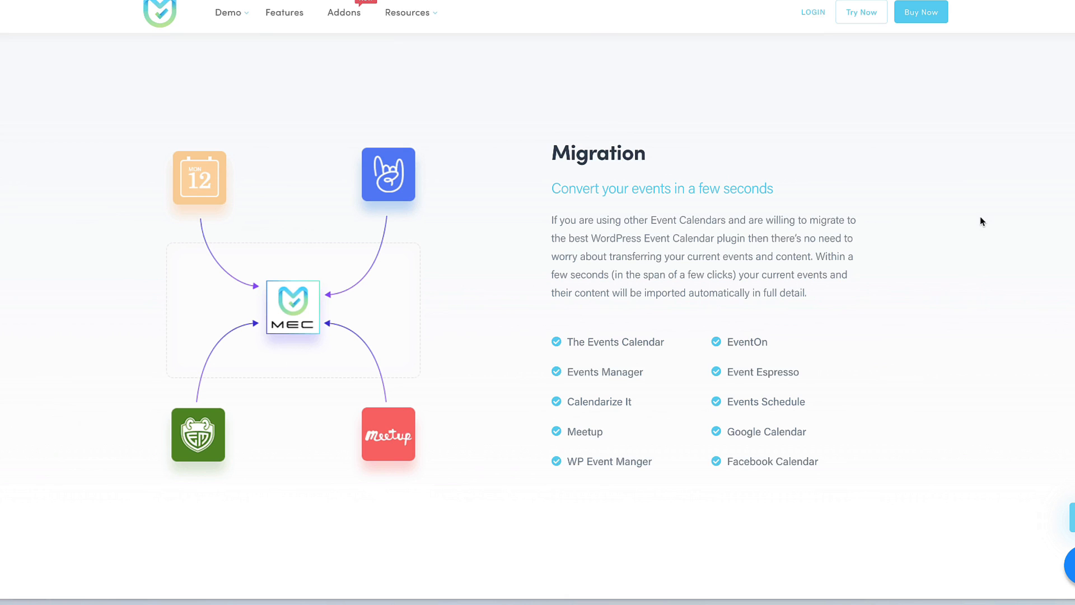
{"action": "scroll", "coordinate": [956, 231], "scroll_direction": "down", "scroll_amount": 10}
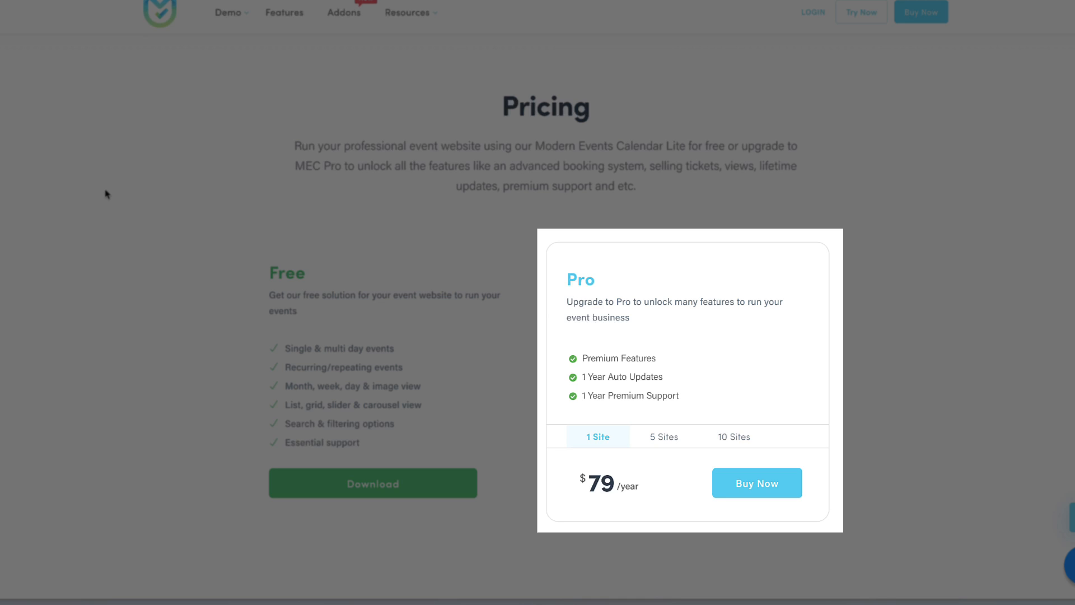
Scroll the Addons page to the Elementor page-builder add-ons priced at $39.00/year.
{"action": "scroll", "coordinate": [106, 194], "scroll_direction": "down", "scroll_amount": 1}
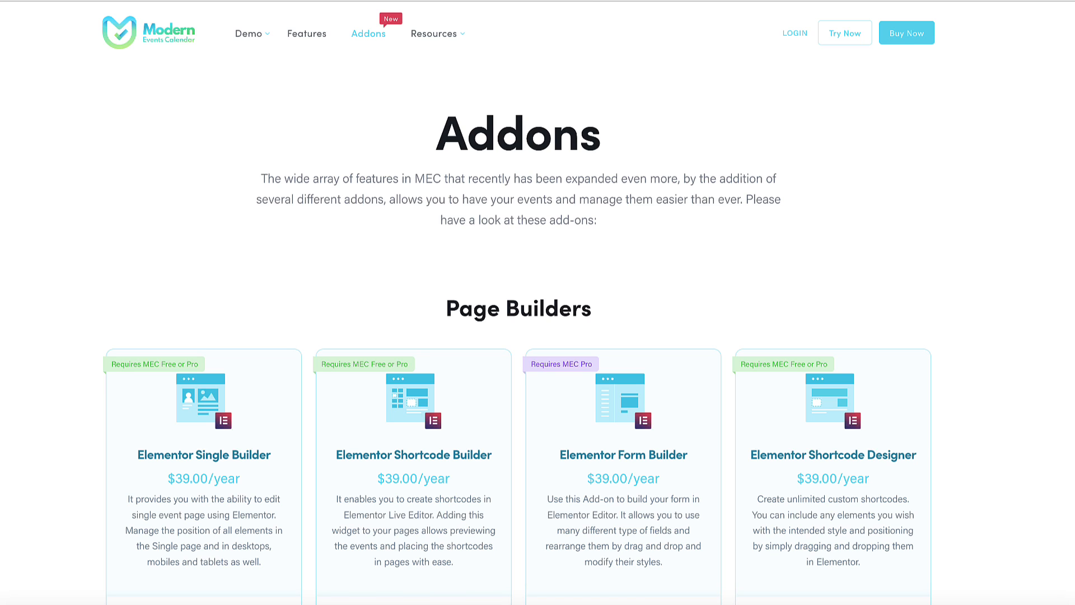
Scroll down the Addons page past the included-features grid to the Free vs Pro pricing plans.
{"action": "scroll", "coordinate": [969, 271], "scroll_direction": "down", "scroll_amount": 3}
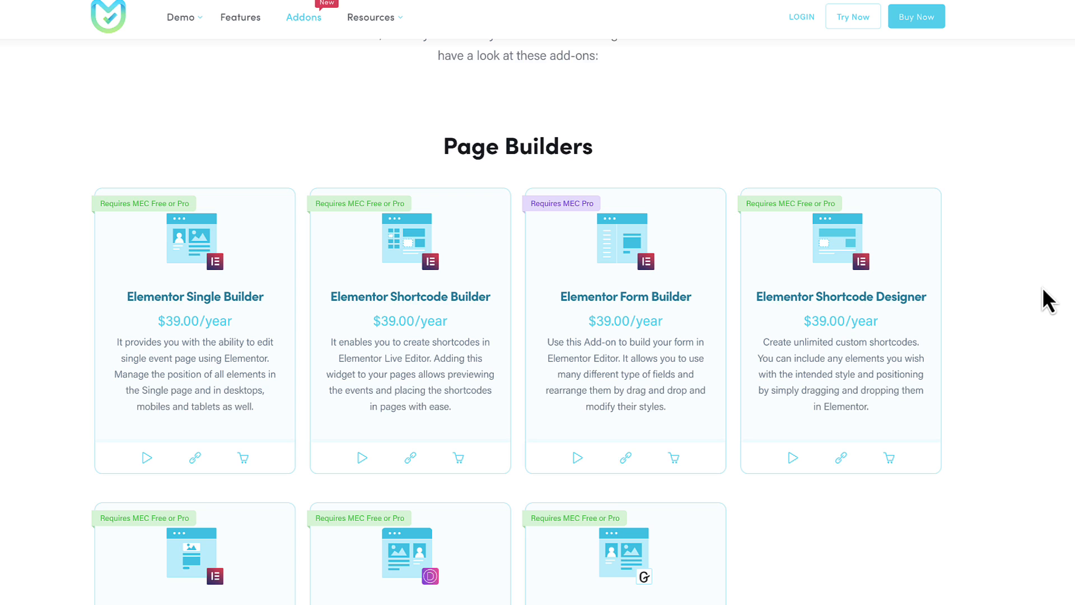
{"action": "scroll", "coordinate": [1044, 297], "scroll_direction": "down", "scroll_amount": 1}
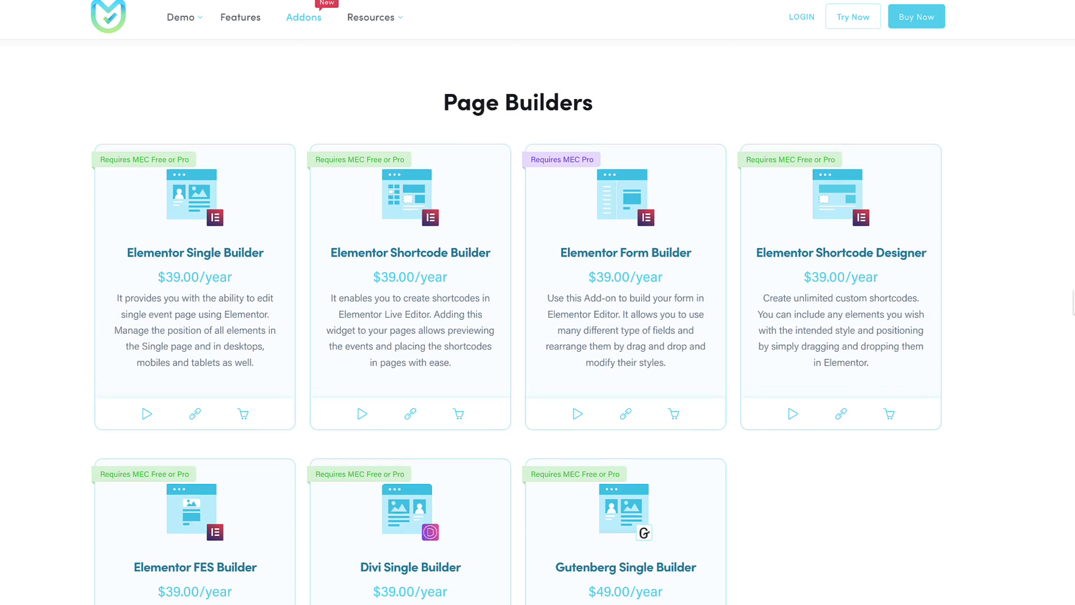
{"action": "scroll", "coordinate": [517, 350], "scroll_direction": "down", "scroll_amount": 8}
{"action": "scroll", "coordinate": [516, 320], "scroll_direction": "down", "scroll_amount": 3}
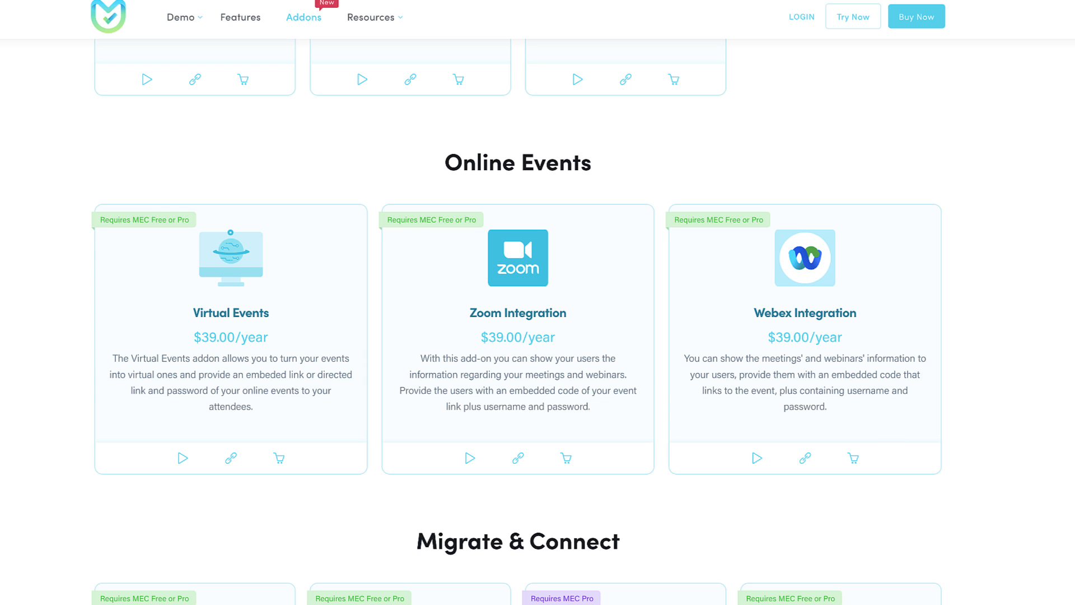
{"action": "scroll", "coordinate": [516, 329], "scroll_direction": "down", "scroll_amount": 17}
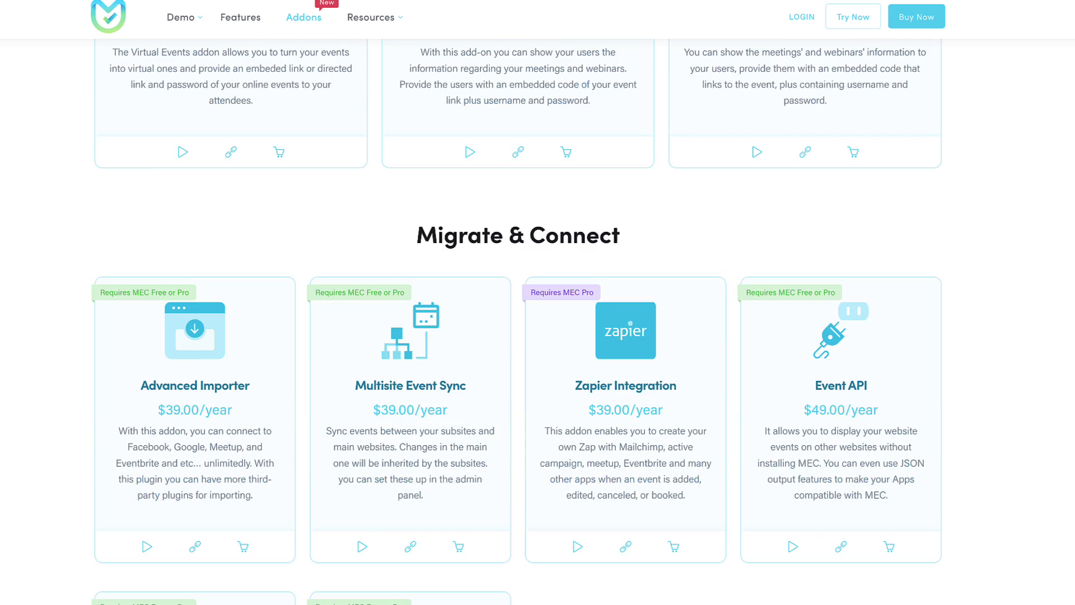
{"action": "scroll", "coordinate": [516, 322], "scroll_direction": "down", "scroll_amount": 8}
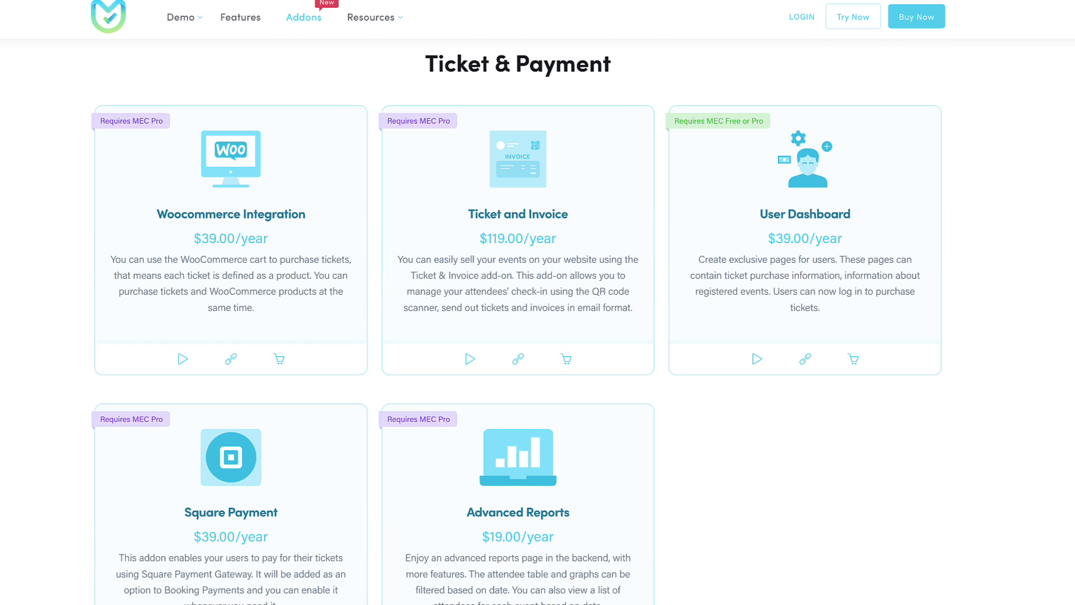
{"action": "scroll", "coordinate": [1056, 378], "scroll_direction": "down", "scroll_amount": 7}
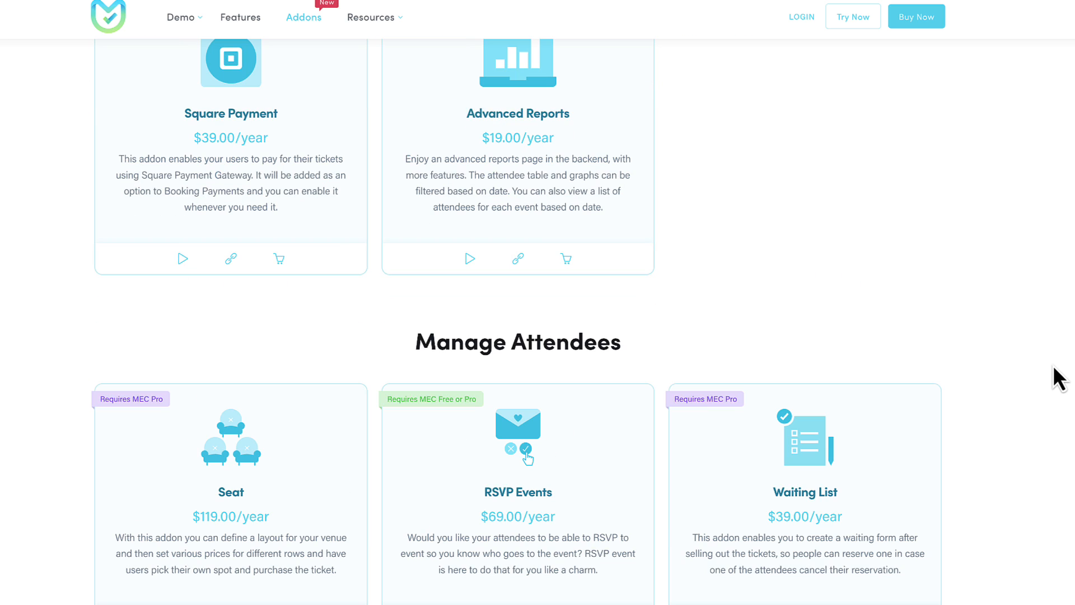
{"action": "scroll", "coordinate": [1058, 379], "scroll_direction": "down", "scroll_amount": 11}
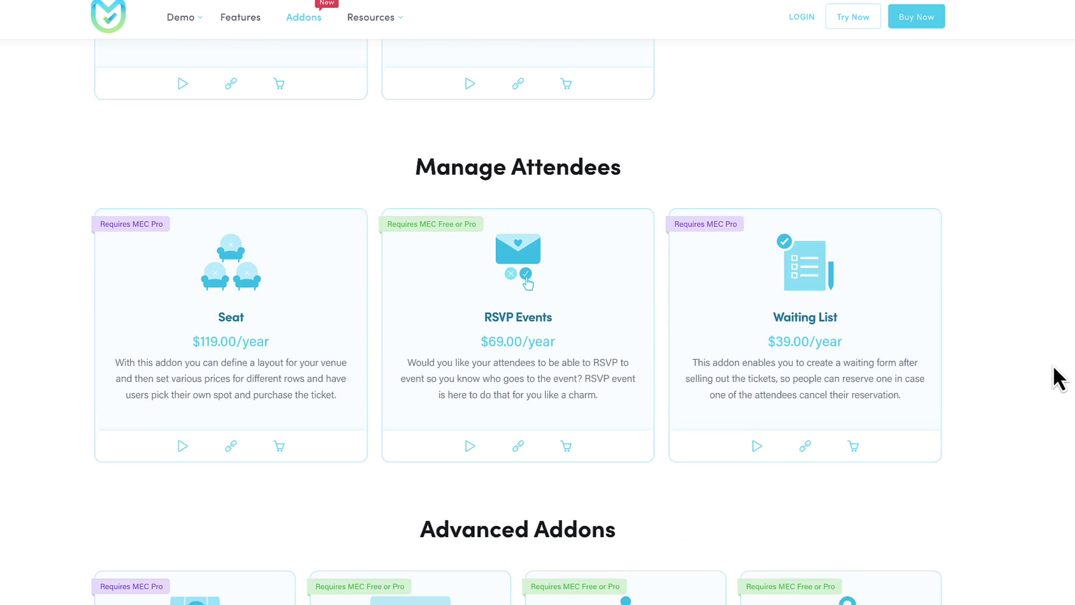
{"action": "scroll", "coordinate": [1059, 379], "scroll_direction": "down", "scroll_amount": 20}
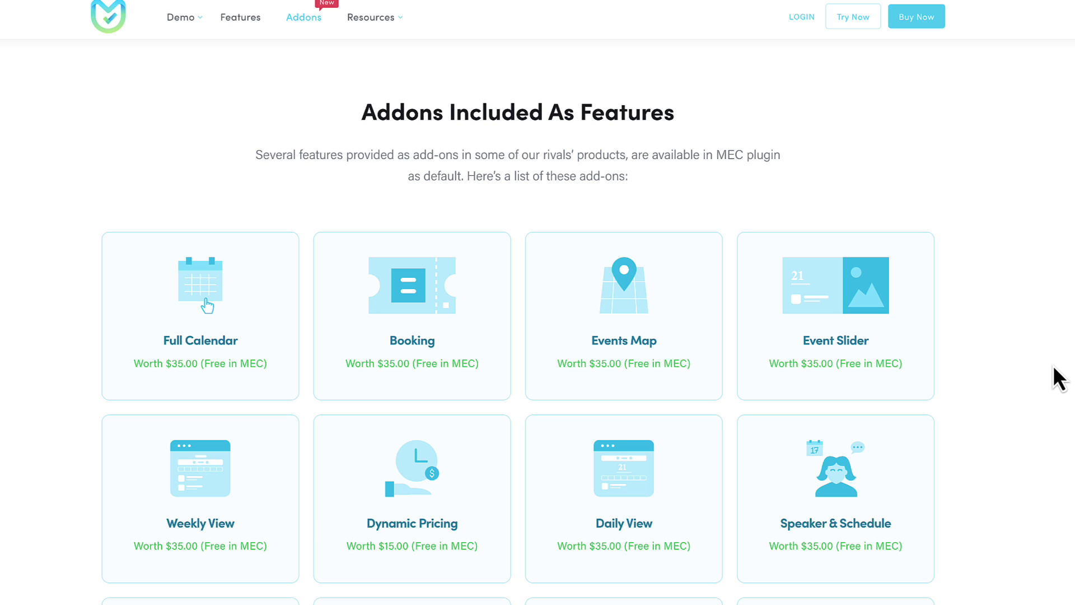
{"action": "scroll", "coordinate": [1058, 379], "scroll_direction": "down", "scroll_amount": 3}
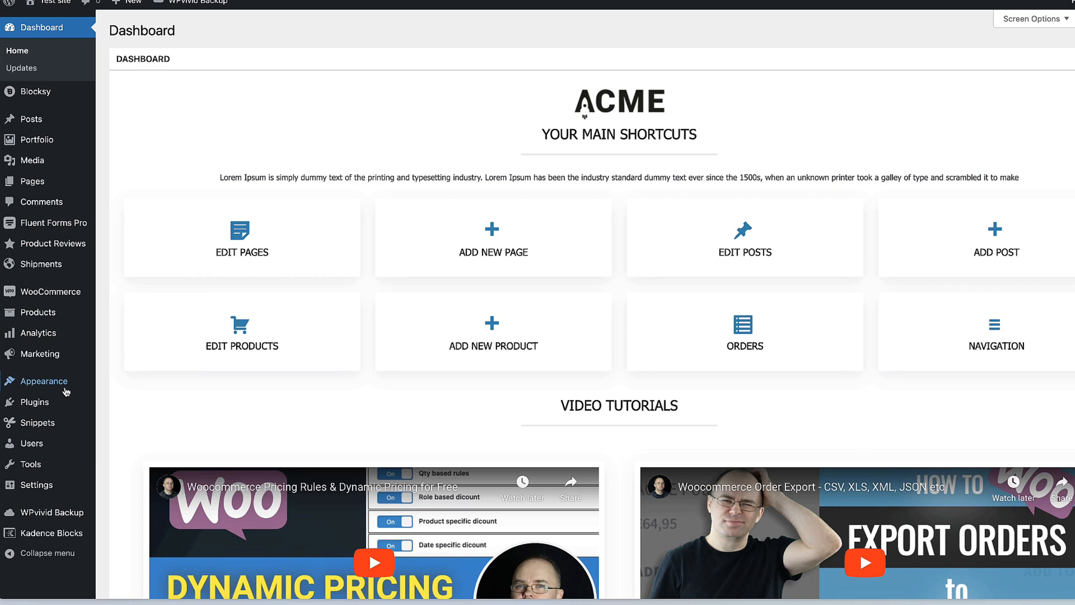
Upload the MEC plugin zip, install it, and activate Modern Events Calendar.
{"action": "mouse_move", "coordinate": [64, 399]}
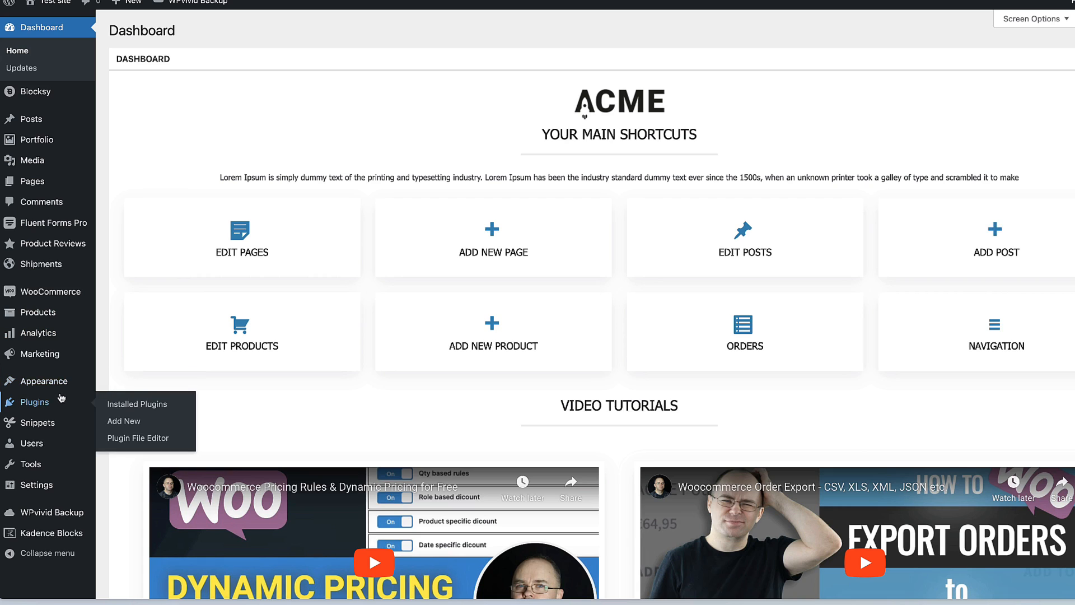
{"action": "left_click", "coordinate": [124, 421]}
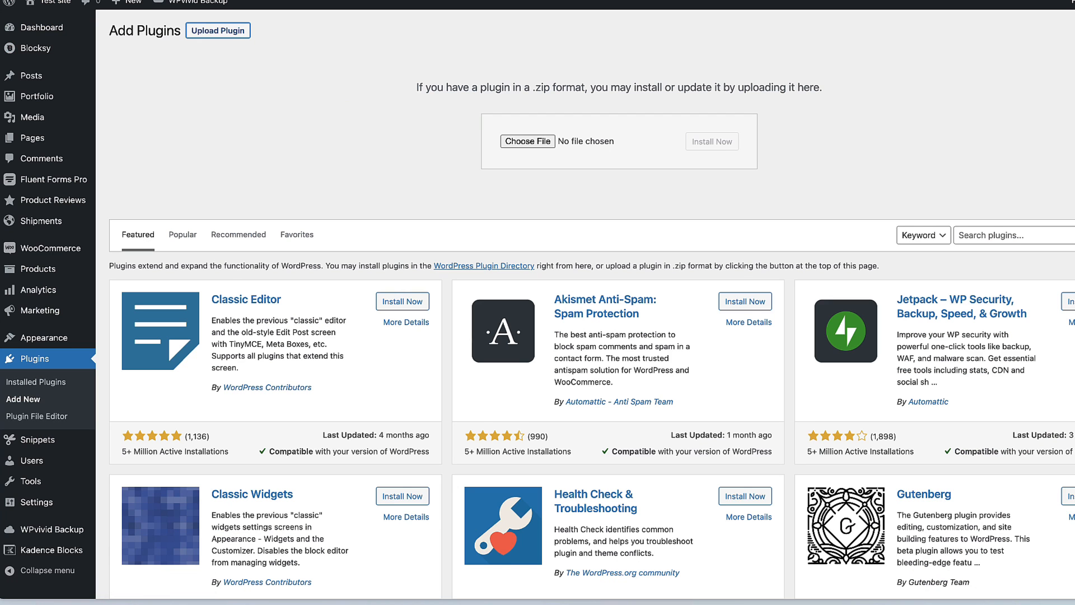
{"action": "left_click", "coordinate": [710, 143]}
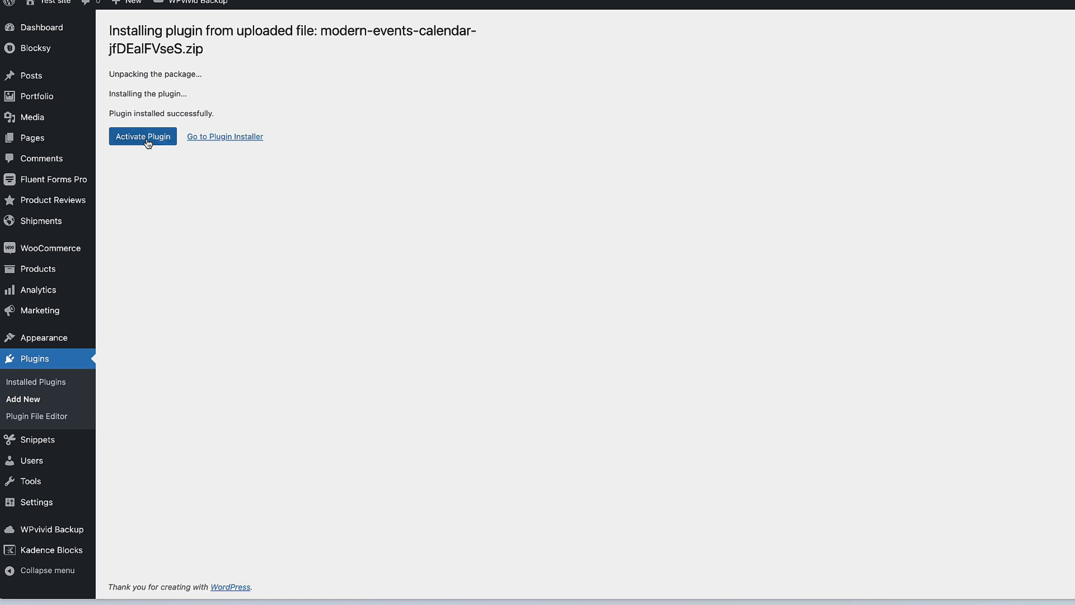
{"action": "left_click", "coordinate": [146, 140]}
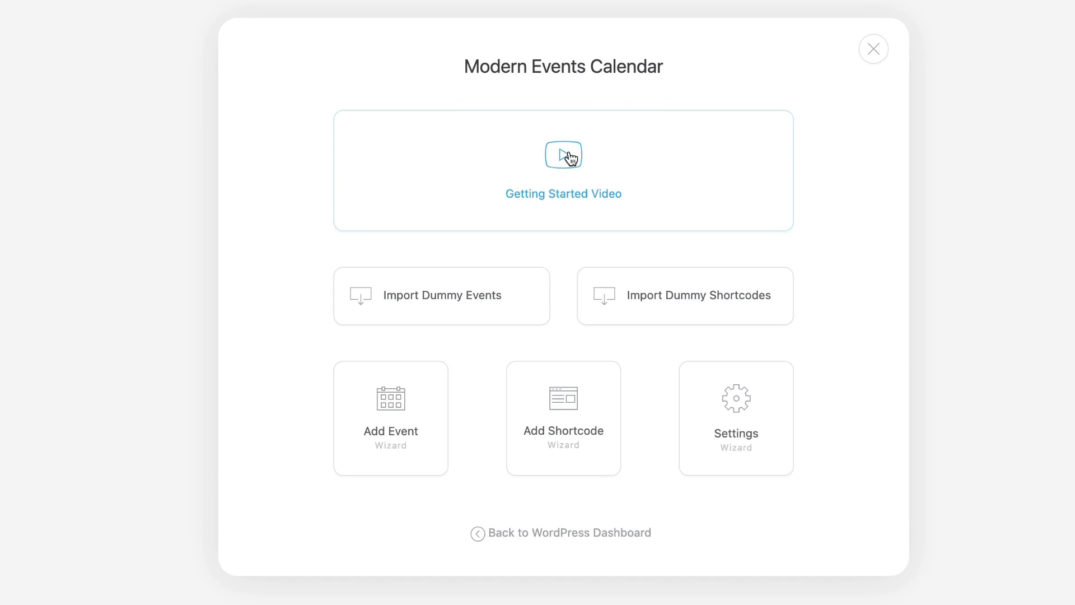
Import the dummy sample events, confirming the prompt, and launch the Settings Wizard.
{"action": "left_click", "coordinate": [417, 301]}
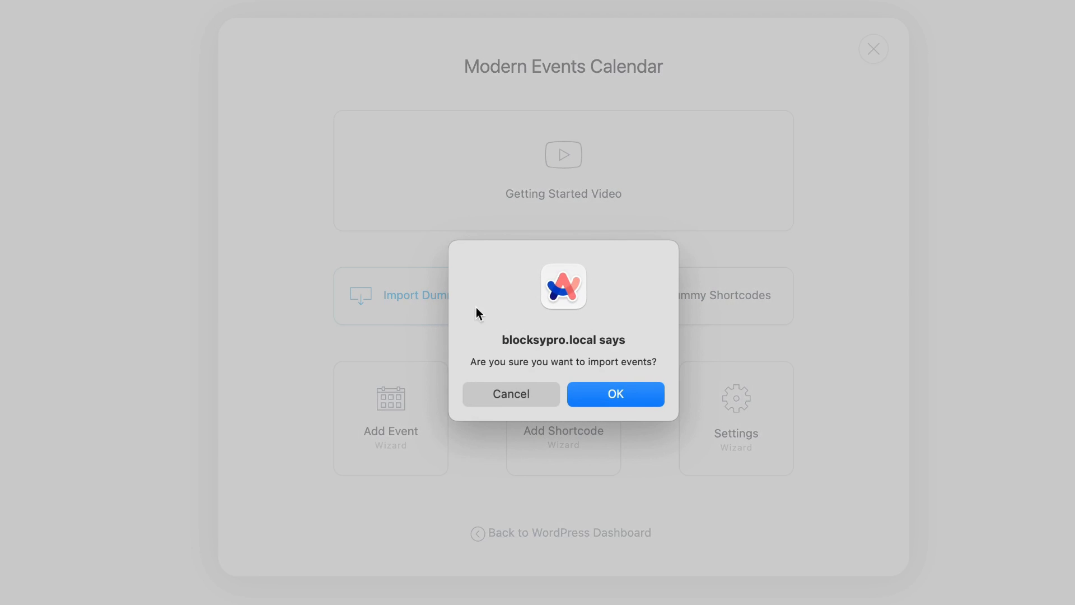
{"action": "left_click", "coordinate": [616, 394]}
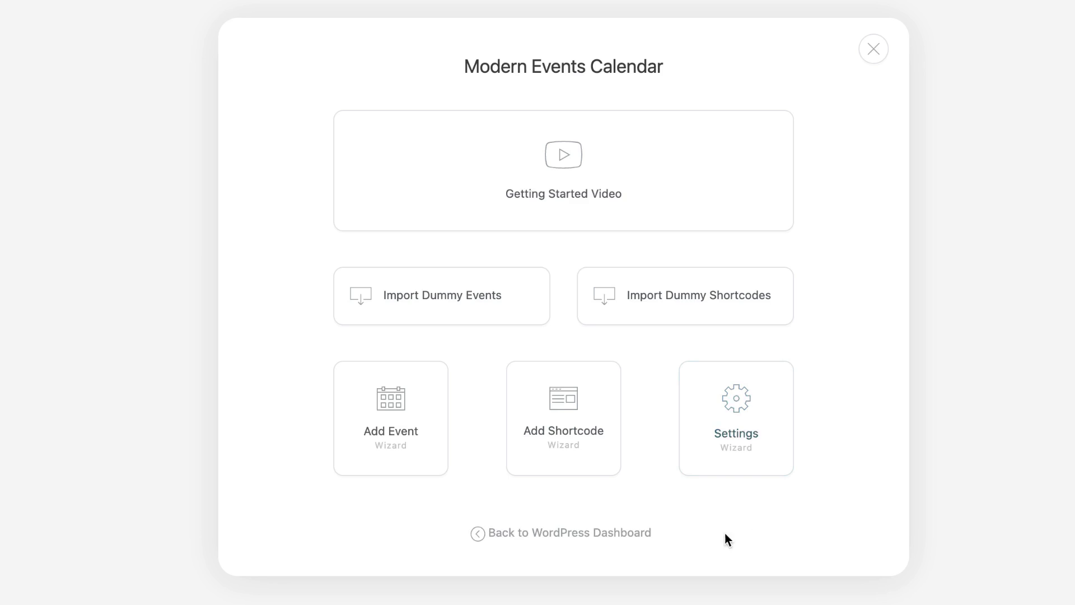
{"action": "left_click", "coordinate": [739, 406]}
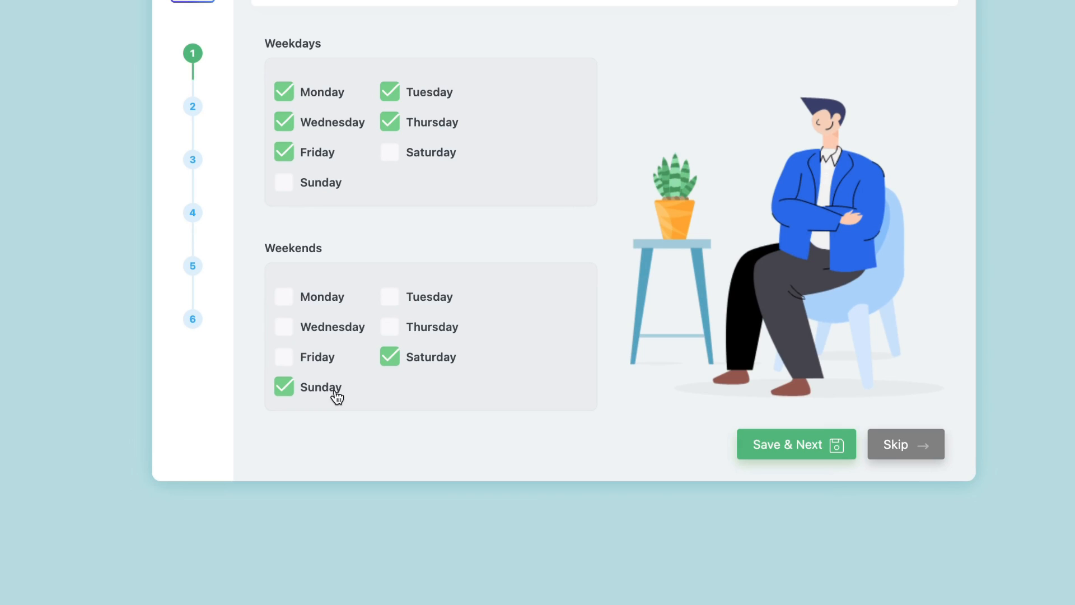
Save the Monday–Friday weekdays and keep the Events archive title with Full Calendar skin.
{"action": "left_click", "coordinate": [772, 451]}
{"action": "left_click", "coordinate": [772, 452]}
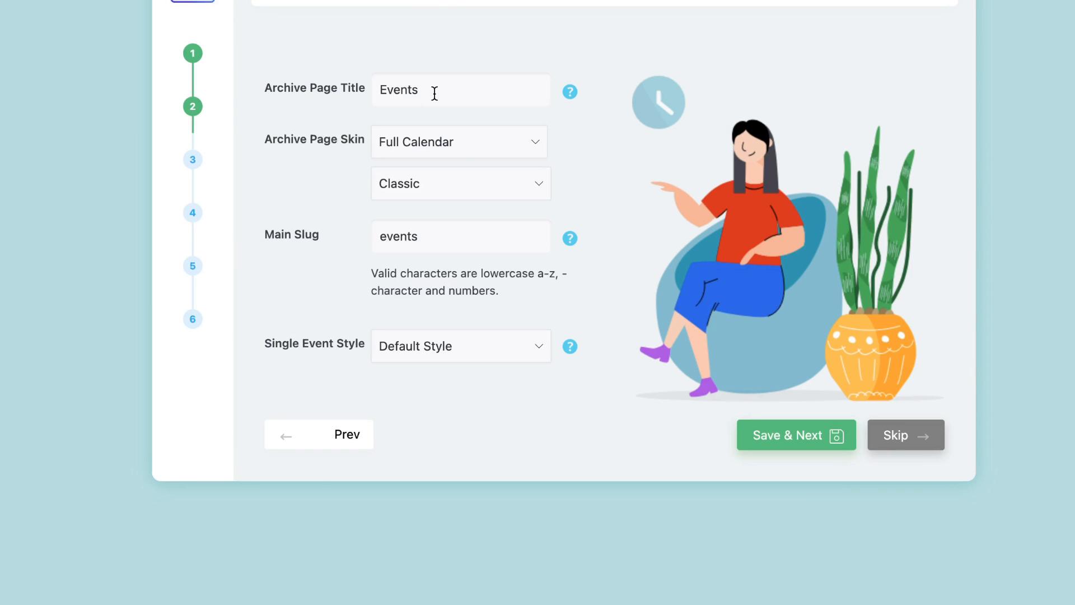
{"action": "left_click", "coordinate": [355, 87]}
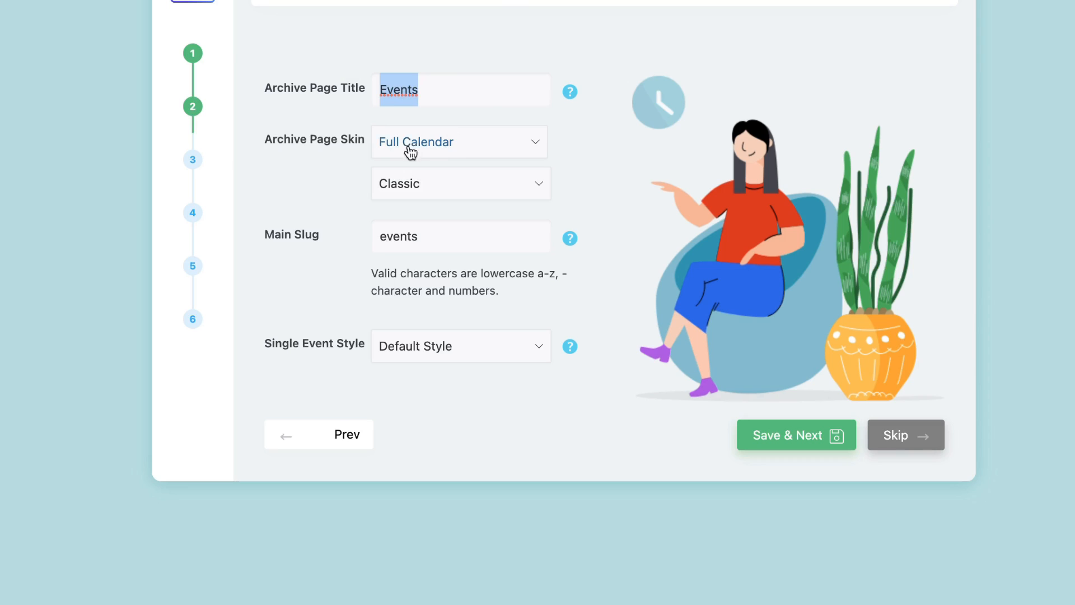
{"action": "left_click", "coordinate": [455, 147]}
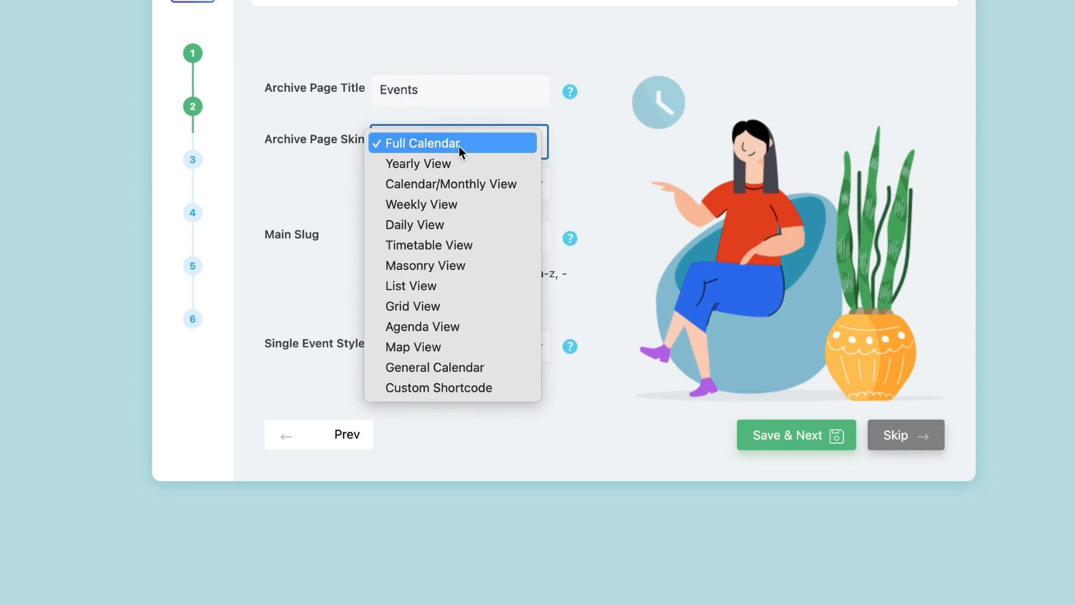
{"action": "left_click", "coordinate": [487, 25]}
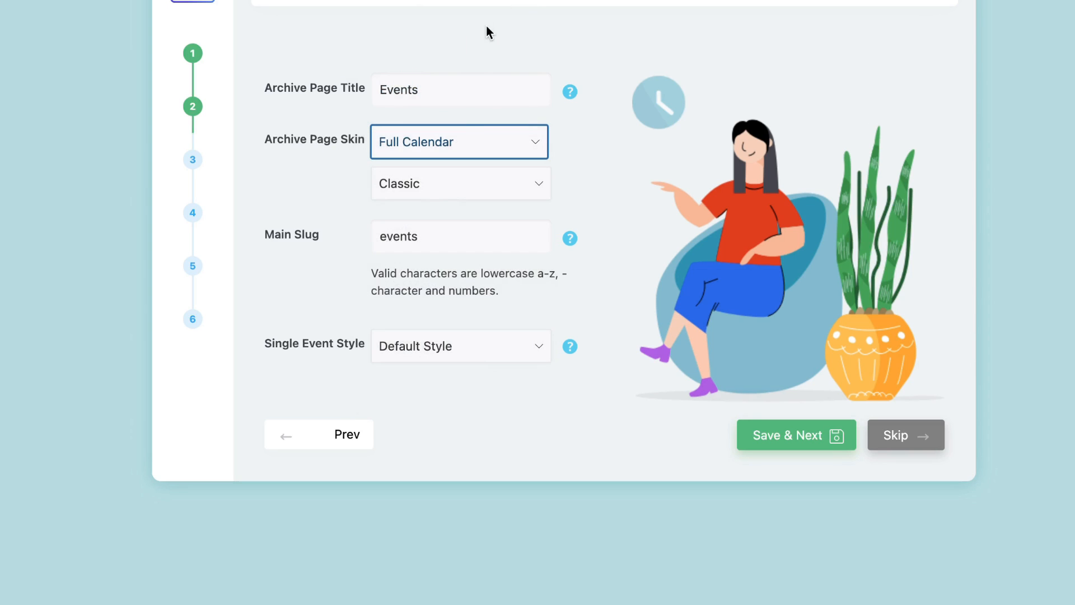
Keep the single event style on Default Style and save the archive settings.
{"action": "left_click", "coordinate": [347, 235]}
{"action": "left_click", "coordinate": [324, 302]}
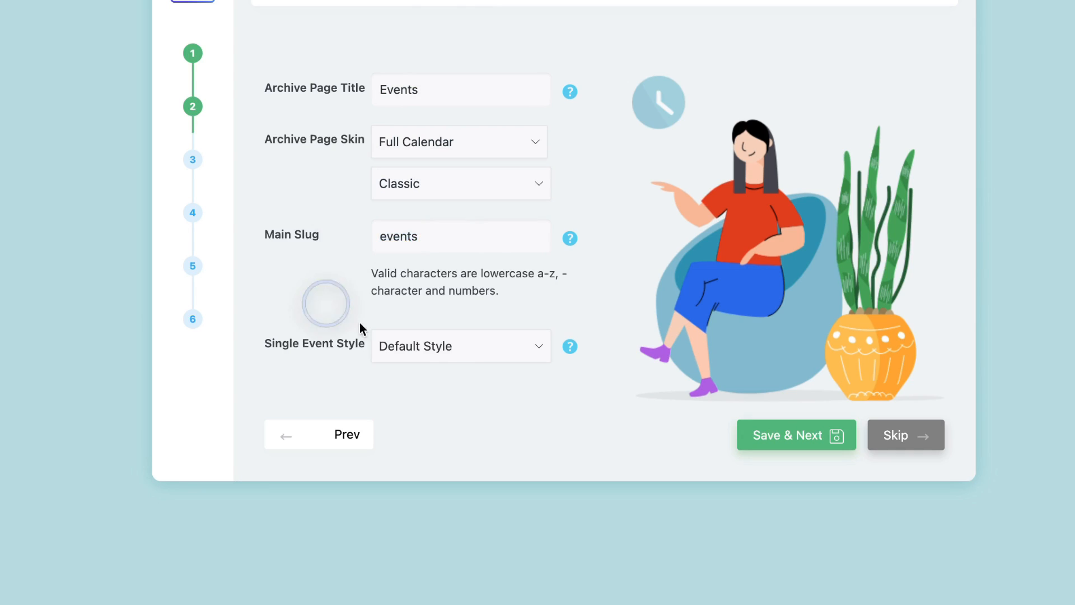
{"action": "left_click", "coordinate": [381, 343]}
{"action": "left_click", "coordinate": [314, 307]}
{"action": "left_click", "coordinate": [451, 353]}
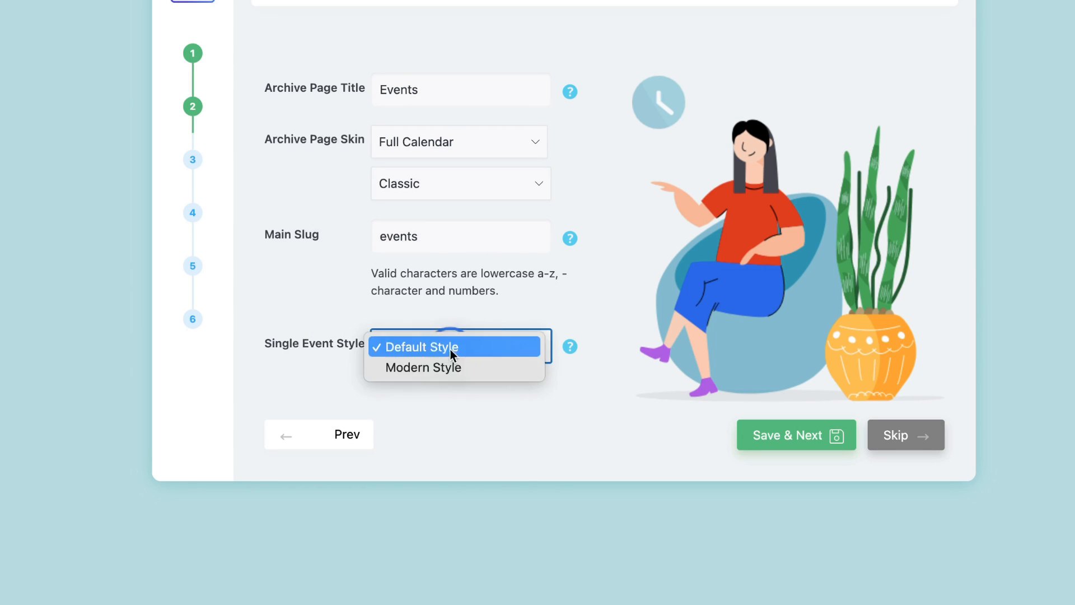
{"action": "left_click", "coordinate": [442, 365]}
{"action": "left_click", "coordinate": [431, 347]}
{"action": "left_click", "coordinate": [421, 326]}
{"action": "left_click", "coordinate": [526, 418]}
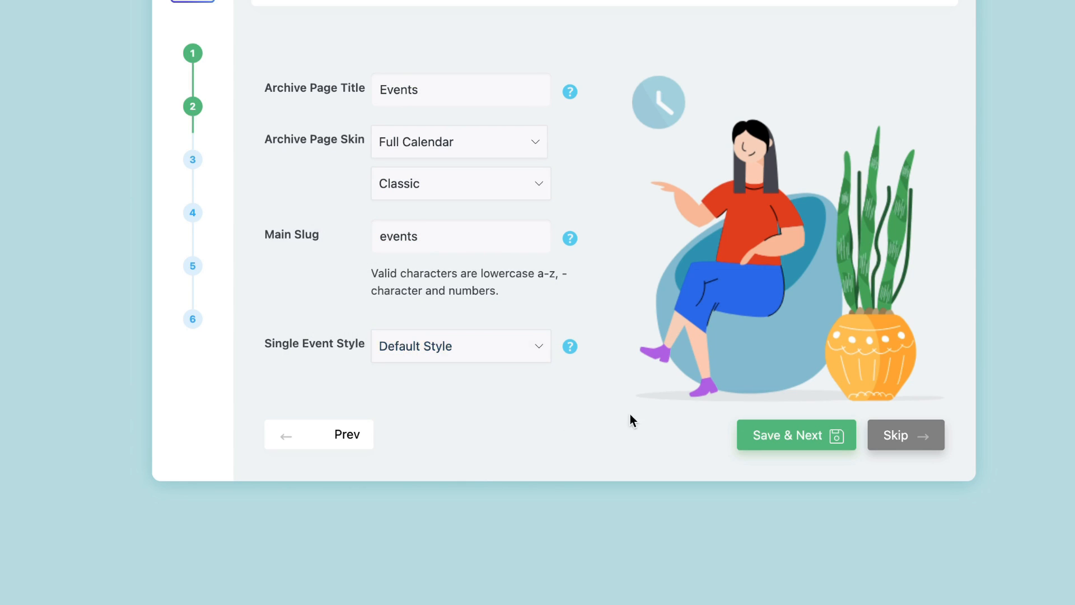
{"action": "left_click", "coordinate": [788, 439]}
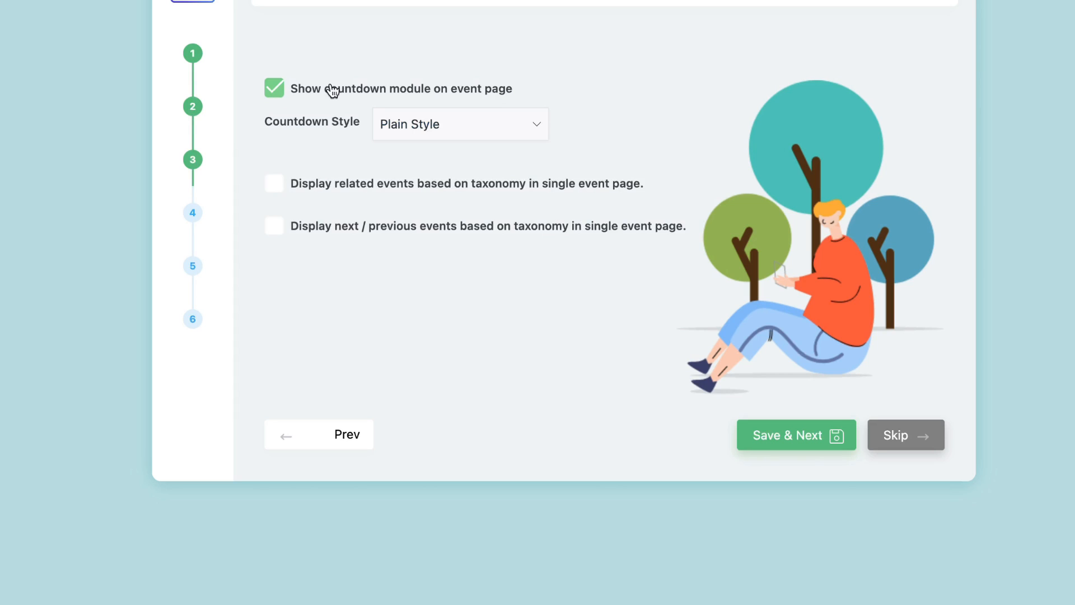
Keep the countdown on Plain Style and save the countdown settings.
{"action": "left_click", "coordinate": [470, 130]}
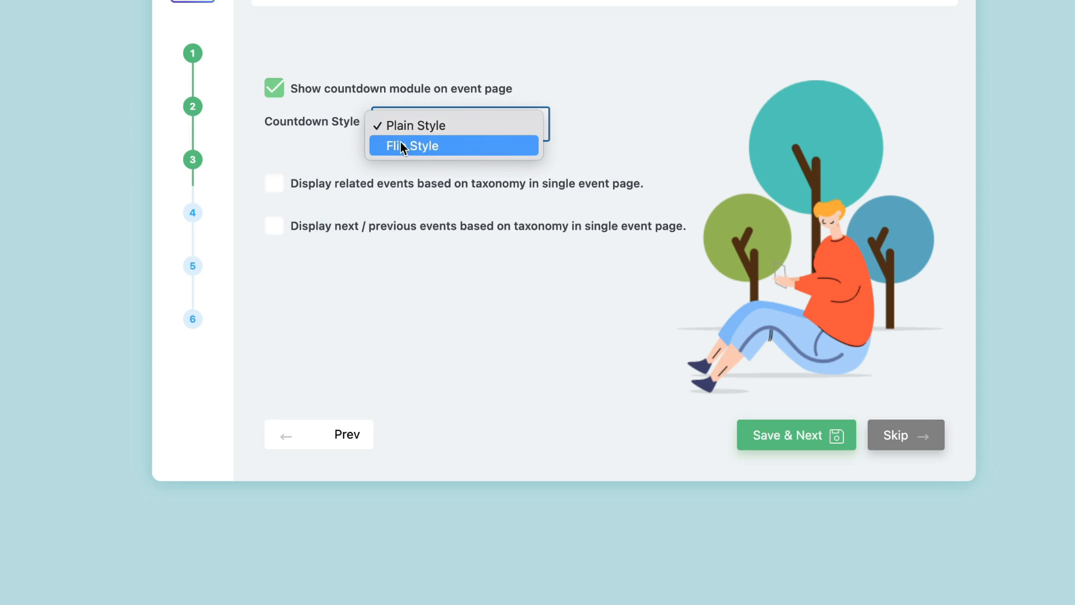
{"action": "left_click", "coordinate": [301, 148]}
{"action": "left_click", "coordinate": [798, 437]}
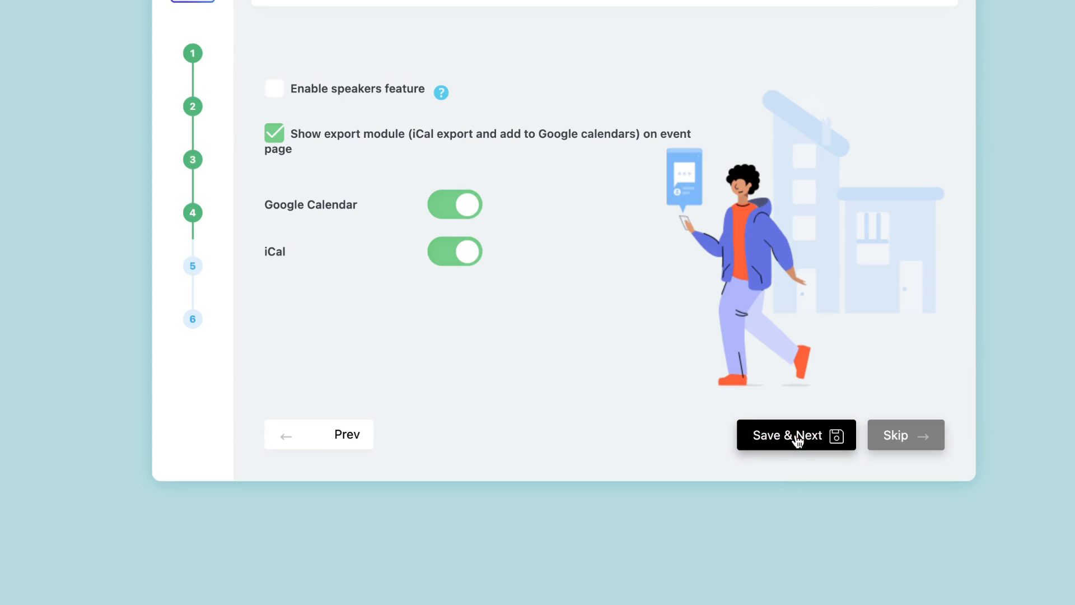
Enable the speakers feature and save to advance to the booking step.
{"action": "left_click", "coordinate": [276, 91]}
{"action": "mouse_move", "coordinate": [438, 90]}
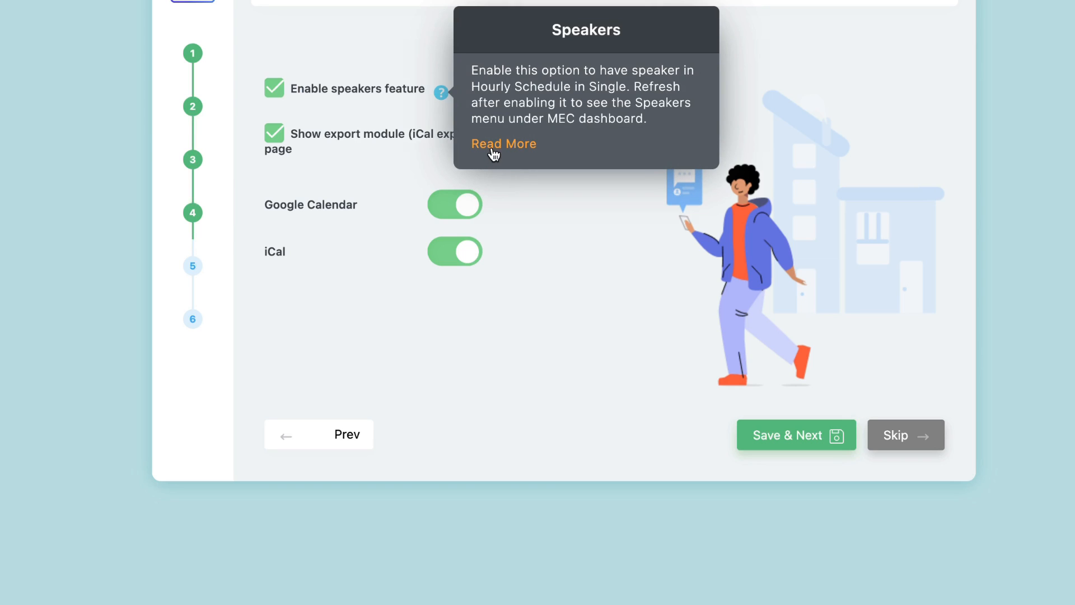
{"action": "left_click", "coordinate": [782, 435]}
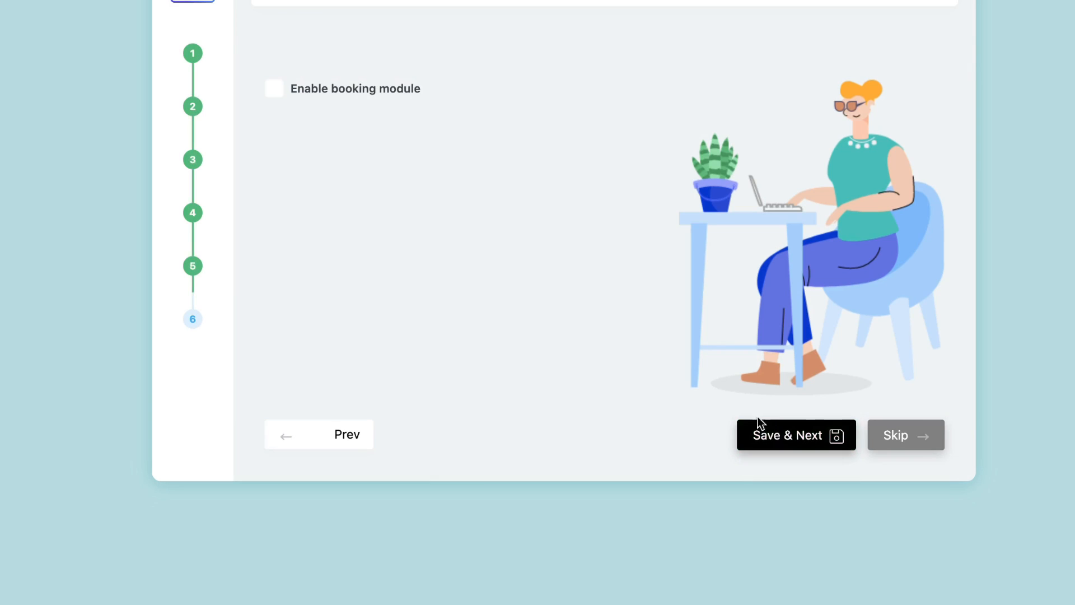
Enable bookings with Calendar date selection and registration on, auto-verifying and auto-confirming paid bookings.
{"action": "left_click", "coordinate": [275, 89]}
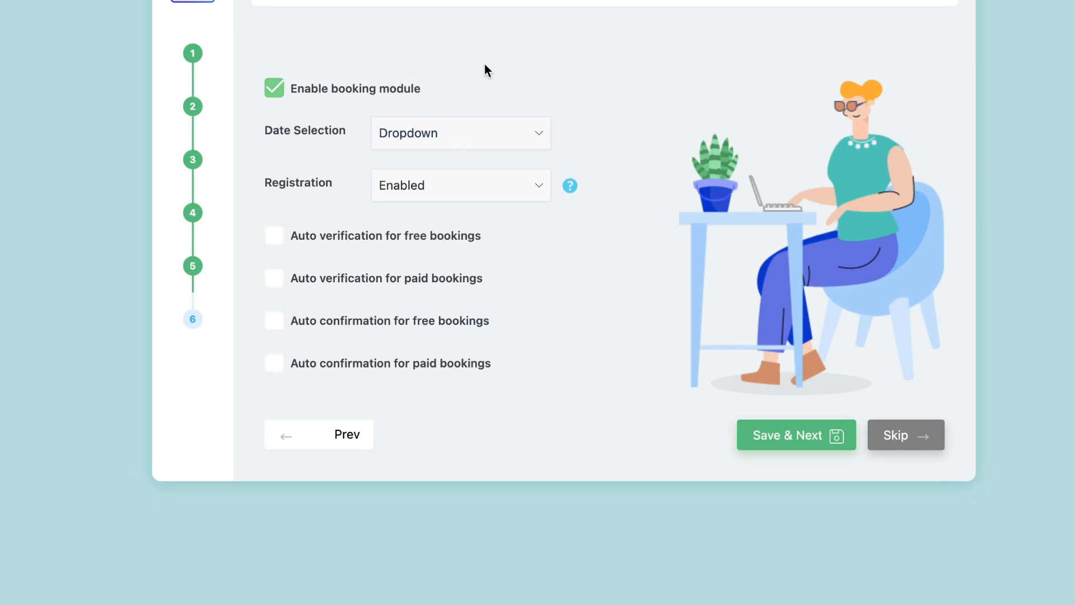
{"action": "left_click", "coordinate": [487, 141]}
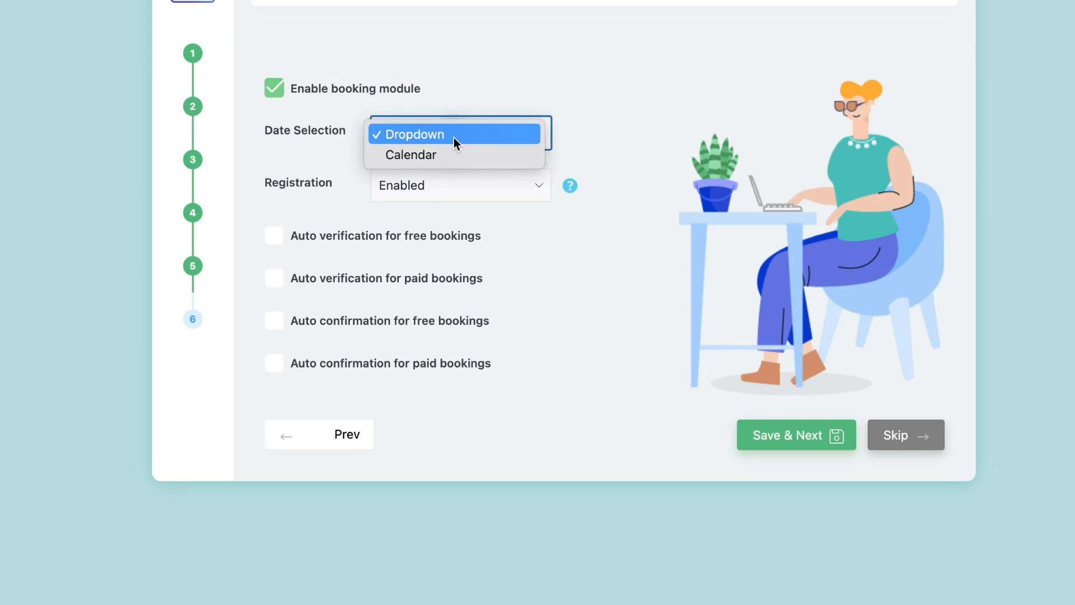
{"action": "left_click", "coordinate": [432, 152]}
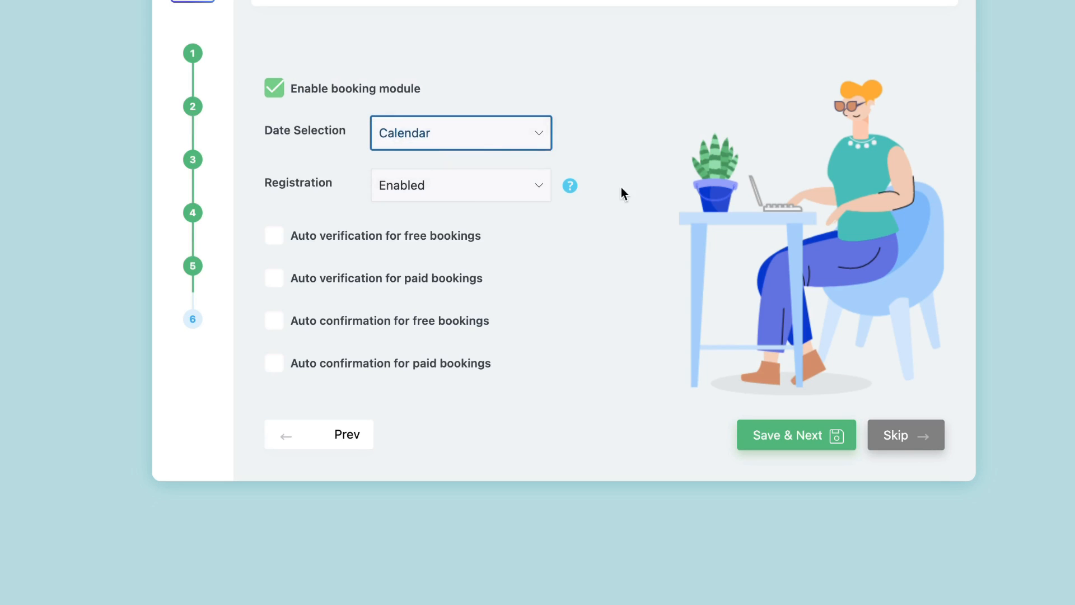
{"action": "left_click", "coordinate": [454, 186]}
{"action": "left_click", "coordinate": [606, 123]}
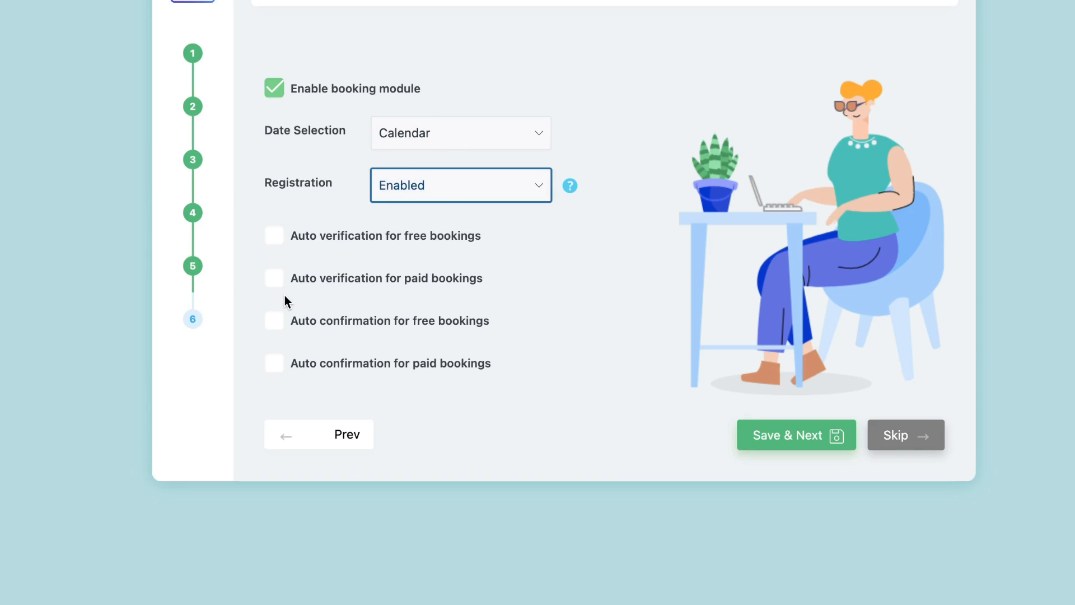
{"action": "left_click", "coordinate": [274, 279]}
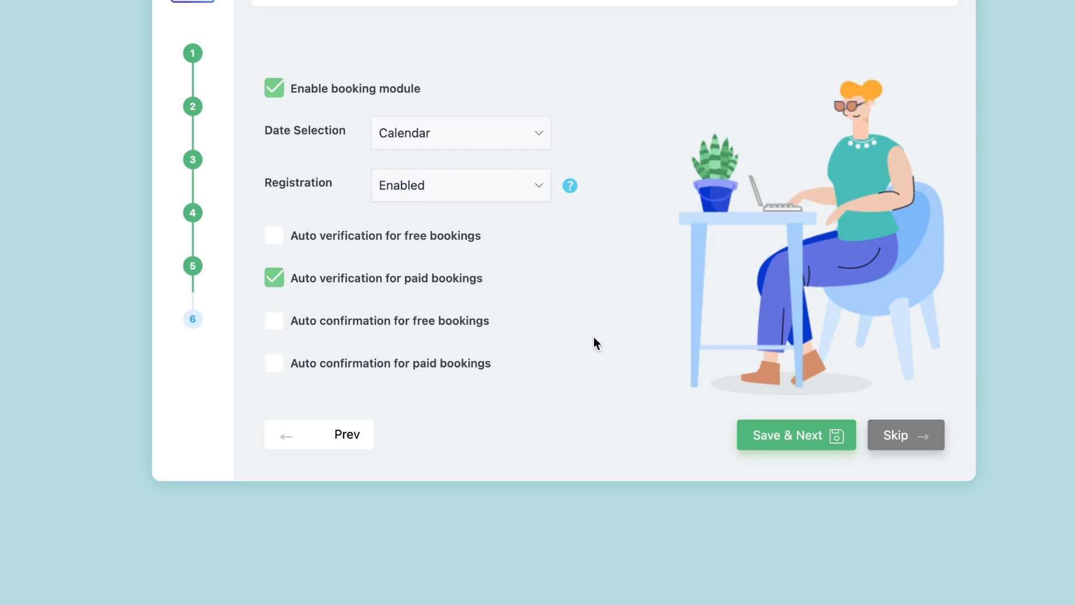
{"action": "left_click", "coordinate": [274, 363]}
{"action": "left_click", "coordinate": [790, 436]}
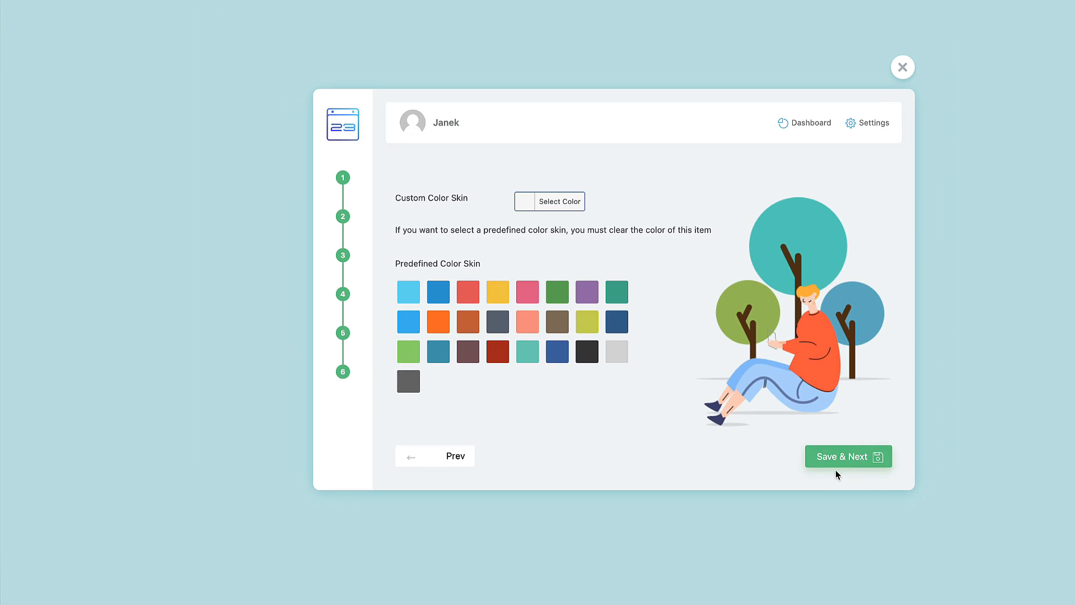
Finish the wizard to reach the M.E. Calendar dashboard and dismiss its announcement boxes.
{"action": "left_click", "coordinate": [836, 467]}
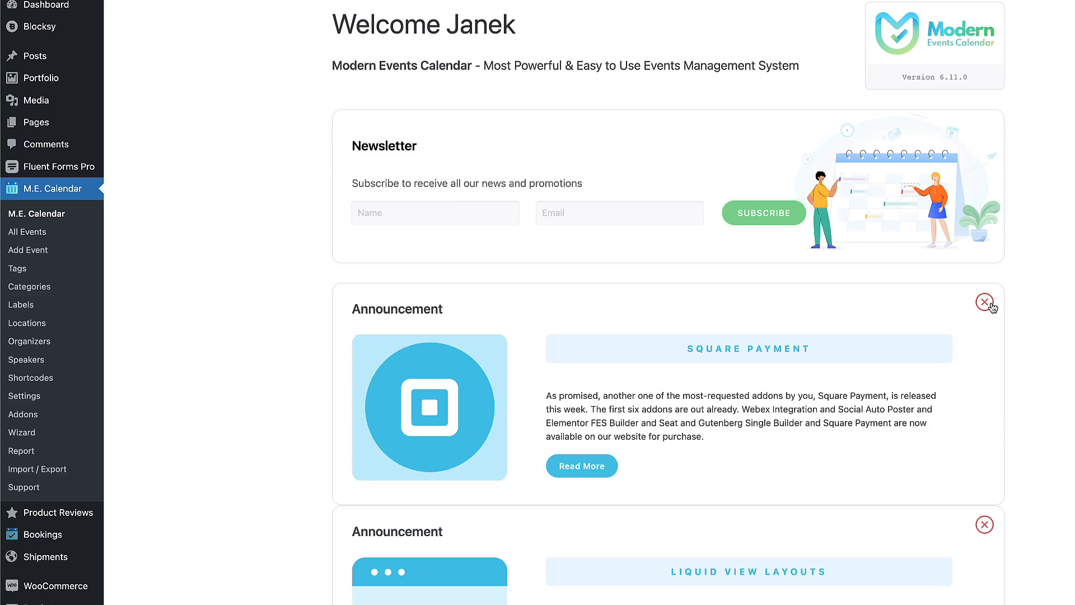
{"action": "left_click", "coordinate": [984, 302]}
{"action": "scroll", "coordinate": [991, 307], "scroll_direction": "down", "scroll_amount": 10}
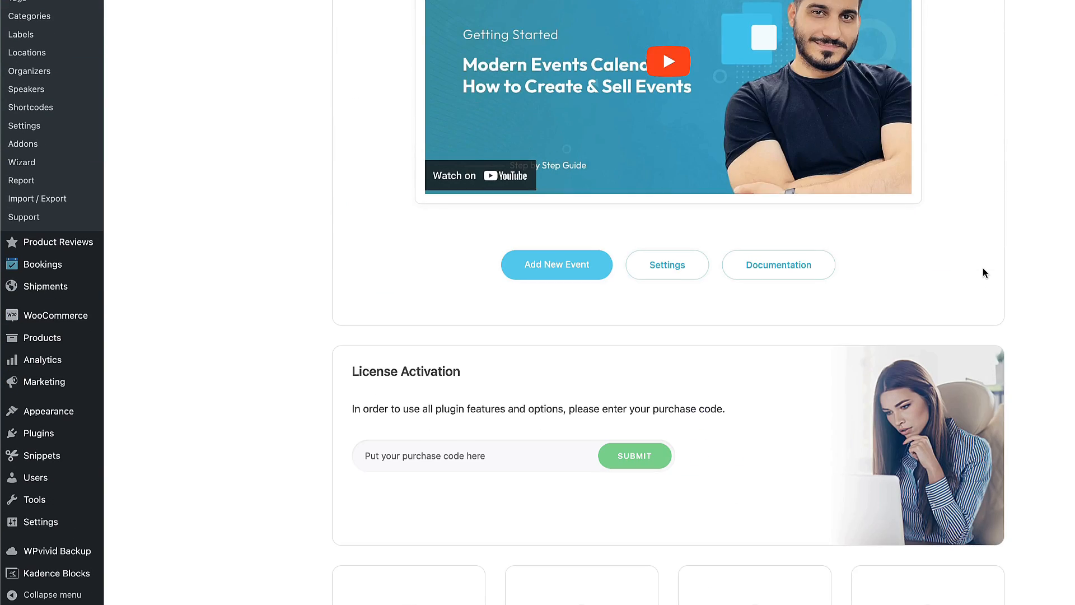
{"action": "scroll", "coordinate": [983, 270], "scroll_direction": "down", "scroll_amount": 15}
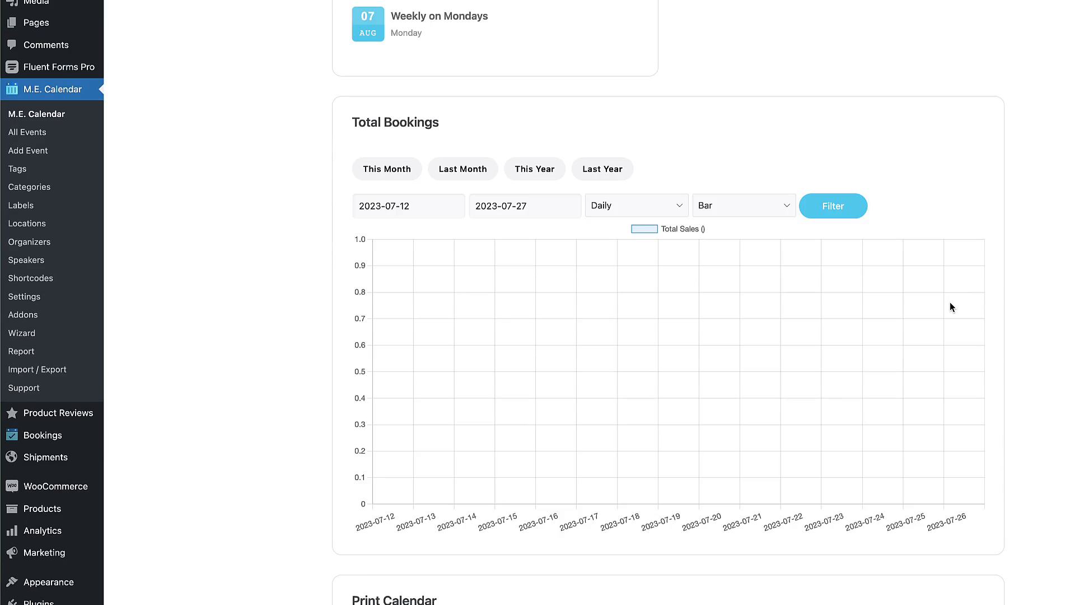
{"action": "scroll", "coordinate": [950, 307], "scroll_direction": "down", "scroll_amount": 6}
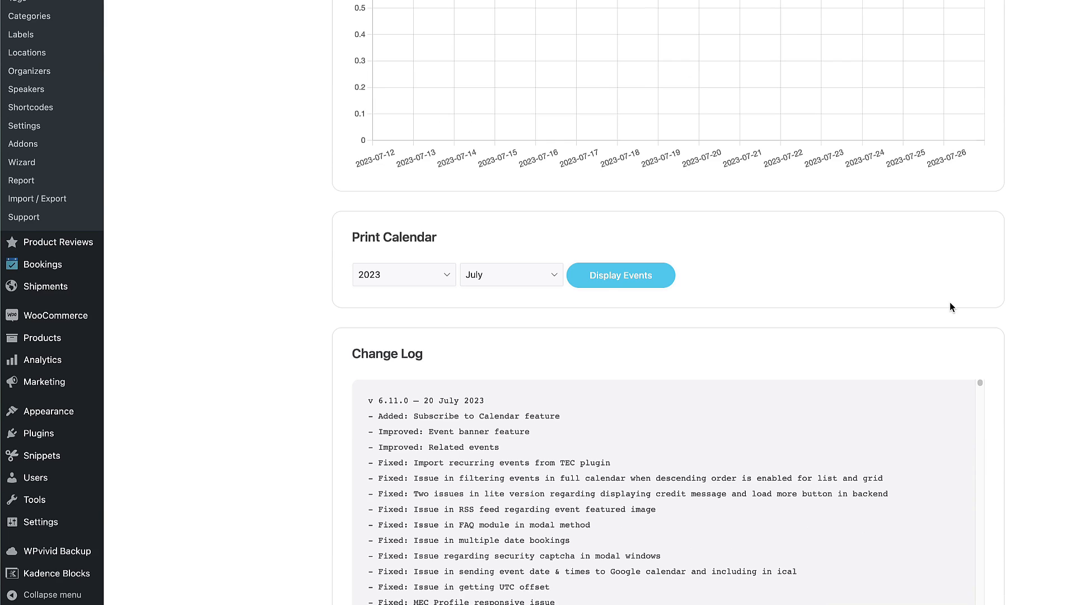
{"action": "scroll", "coordinate": [949, 302], "scroll_direction": "up", "scroll_amount": 14}
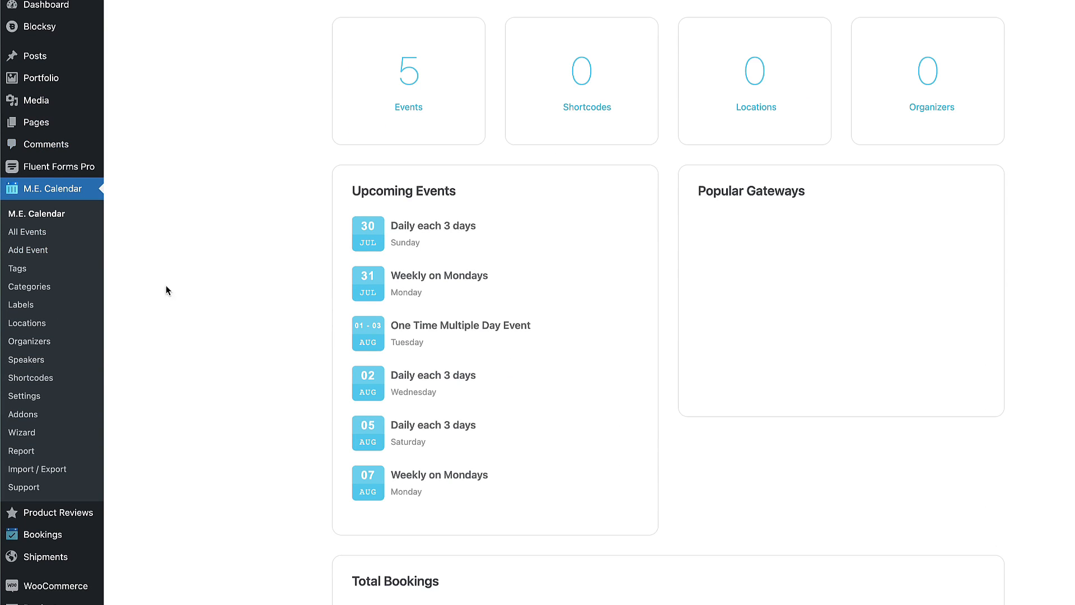
Open the M.E. Calendar general settings page and look through its options.
{"action": "left_click", "coordinate": [24, 397]}
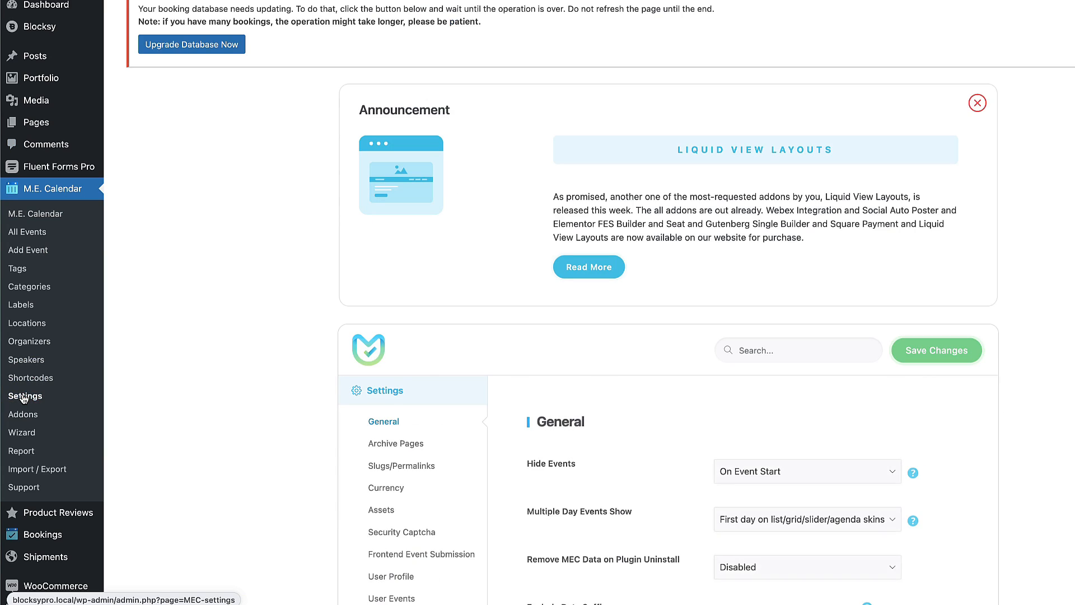
{"action": "scroll", "coordinate": [878, 367], "scroll_direction": "down", "scroll_amount": 8}
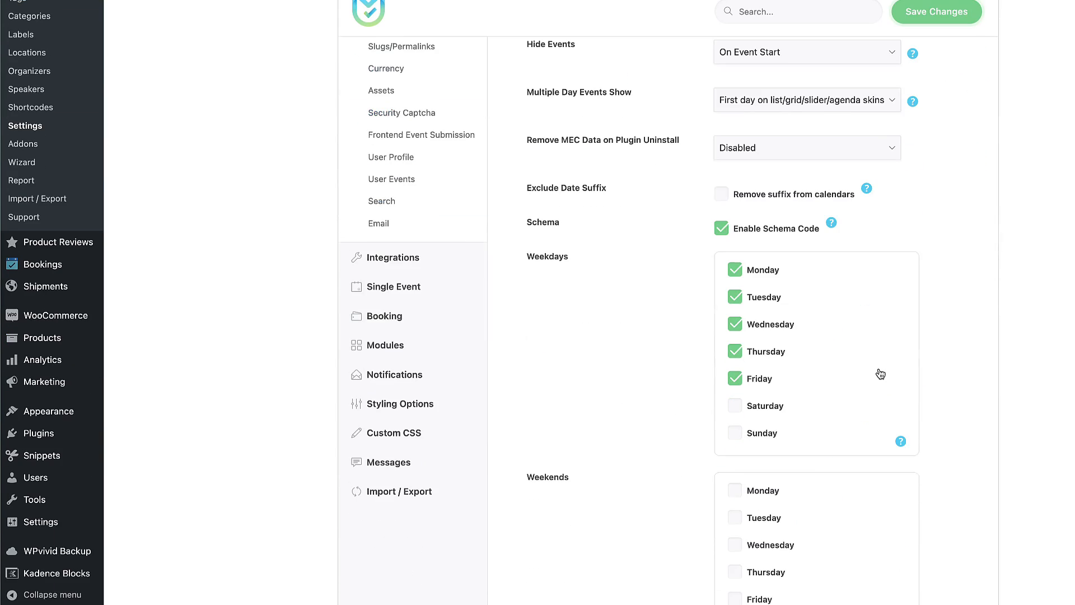
{"action": "scroll", "coordinate": [879, 373], "scroll_direction": "up", "scroll_amount": 2}
{"action": "mouse_move", "coordinate": [434, 395]}
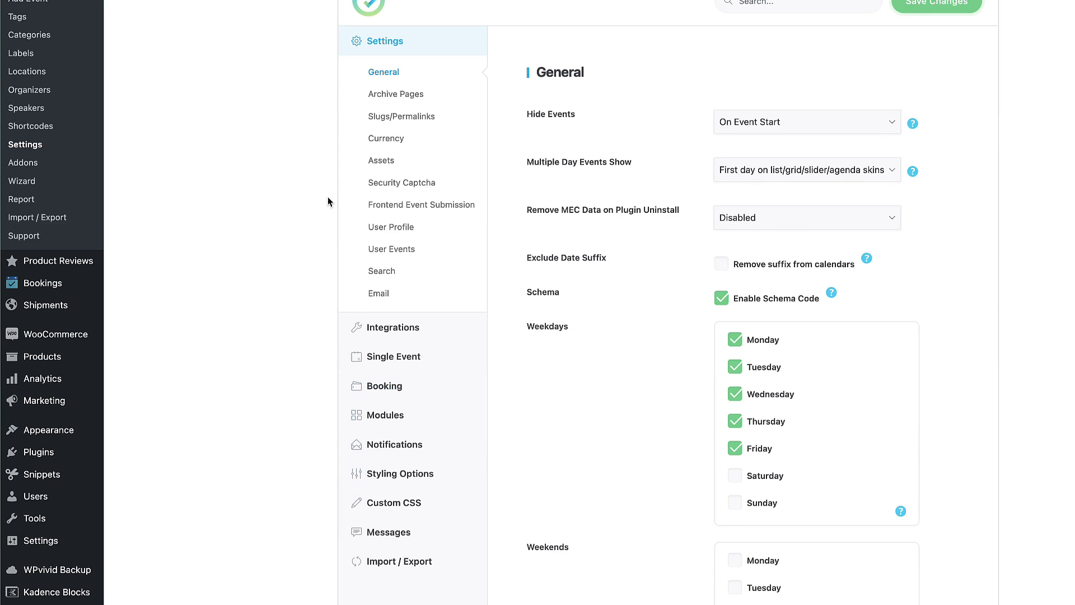
{"action": "scroll", "coordinate": [322, 197], "scroll_direction": "up", "scroll_amount": 1}
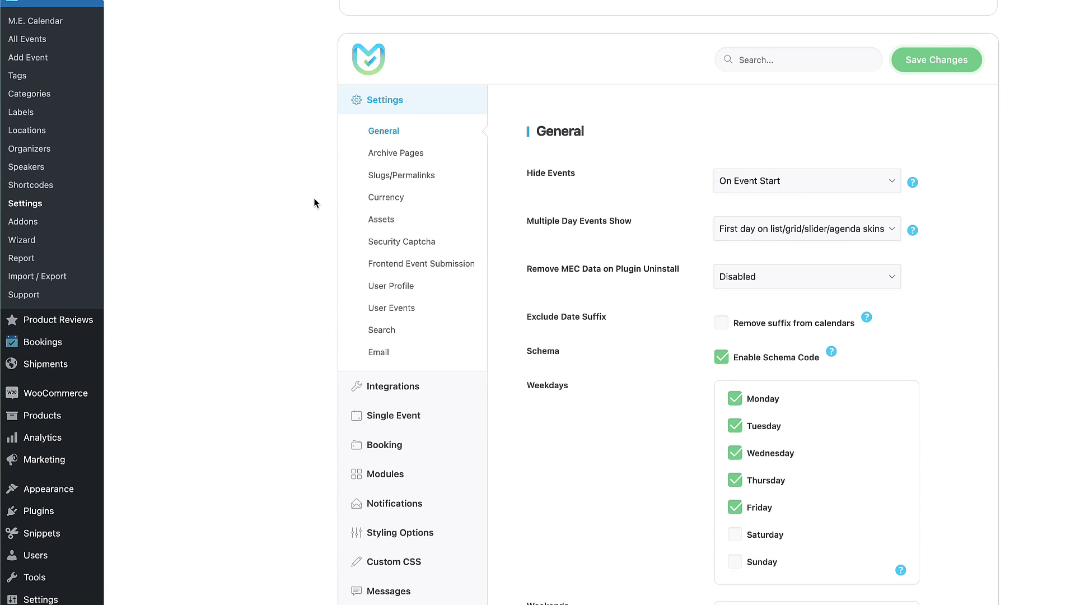
{"action": "scroll", "coordinate": [314, 203], "scroll_direction": "down", "scroll_amount": 3}
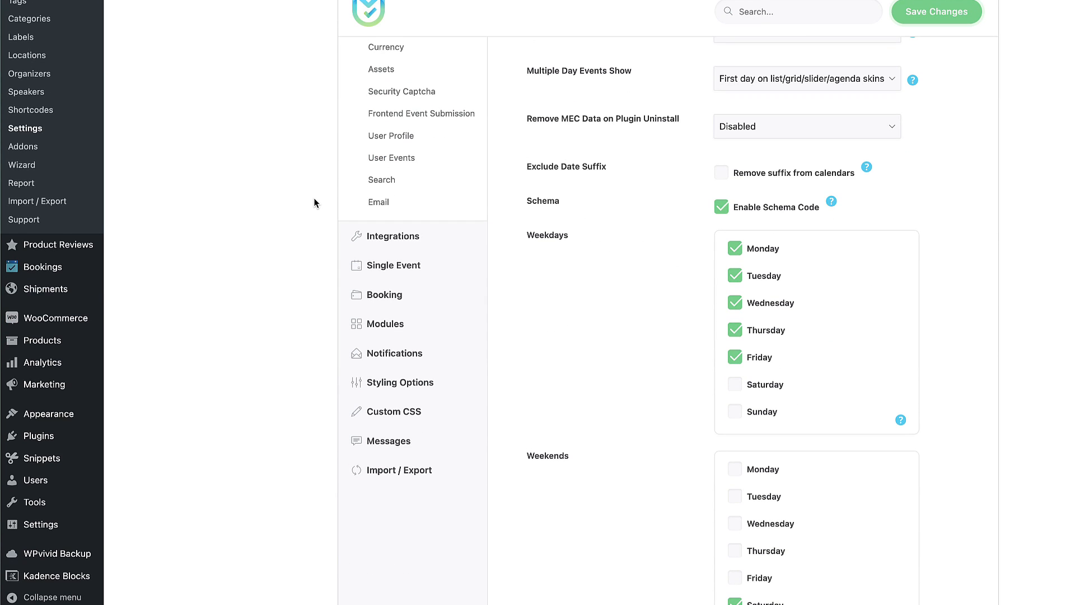
{"action": "scroll", "coordinate": [314, 203], "scroll_direction": "up", "scroll_amount": 3}
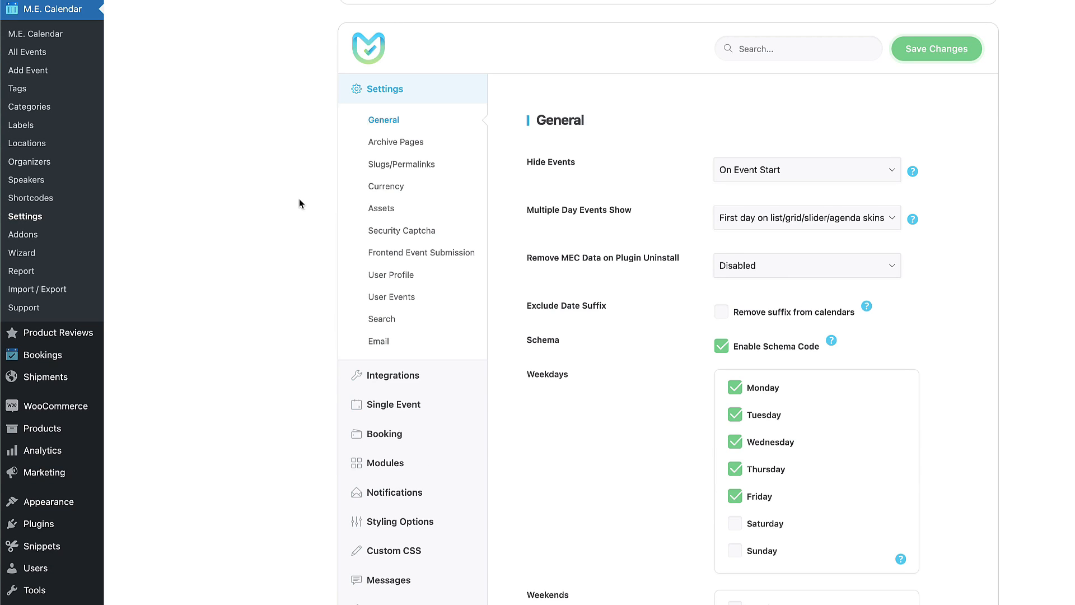
{"action": "scroll", "coordinate": [839, 334], "scroll_direction": "down", "scroll_amount": 10}
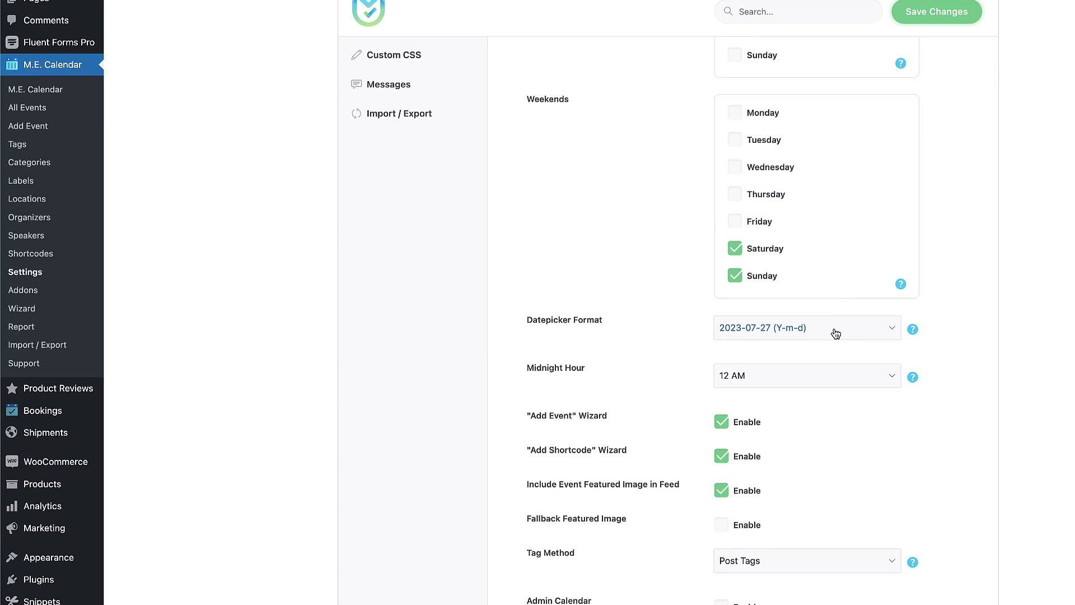
Set the datepicker format to 27-07-2023 (d-m-Y), save, and go to Archive Pages.
{"action": "left_click", "coordinate": [835, 334]}
{"action": "left_click", "coordinate": [752, 343]}
{"action": "left_click", "coordinate": [774, 375]}
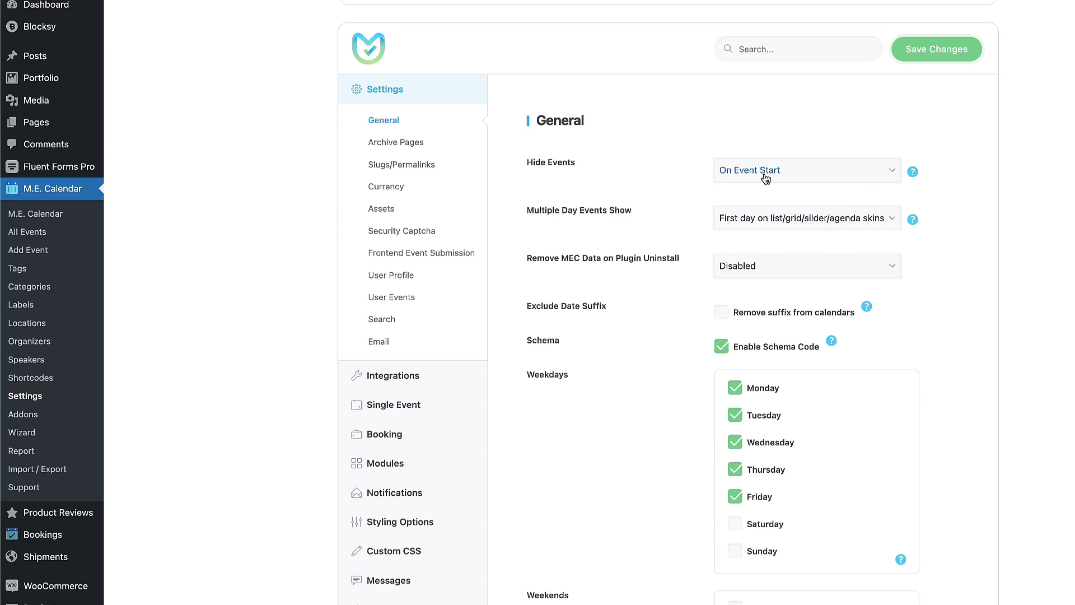
{"action": "left_click", "coordinate": [779, 178]}
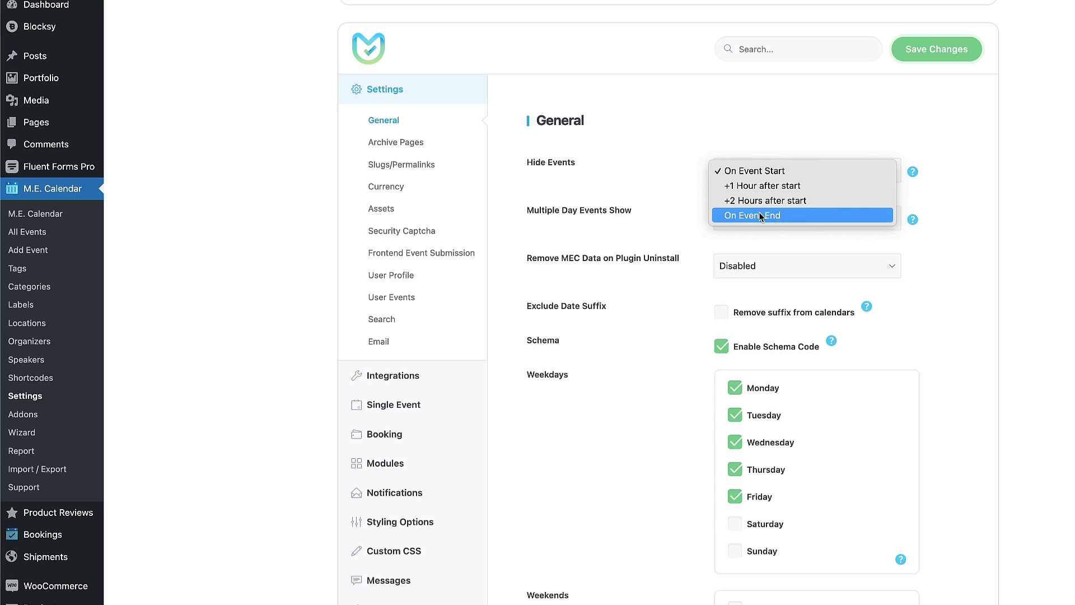
{"action": "left_click", "coordinate": [1044, 245]}
{"action": "scroll", "coordinate": [996, 212], "scroll_direction": "up", "scroll_amount": 3}
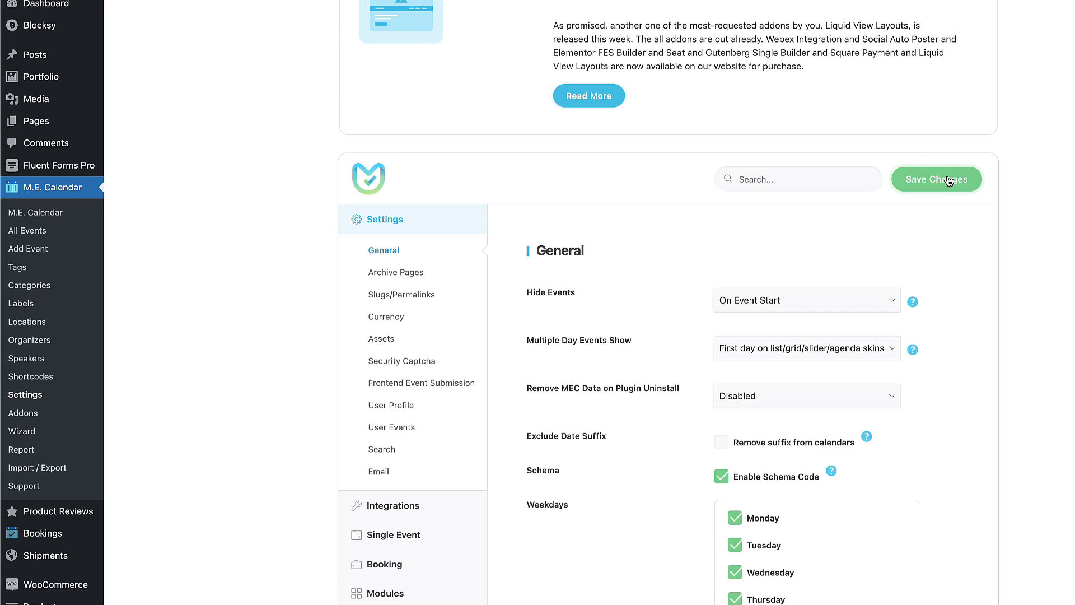
{"action": "left_click", "coordinate": [946, 177]}
{"action": "scroll", "coordinate": [674, 275], "scroll_direction": "down", "scroll_amount": 3}
{"action": "left_click", "coordinate": [392, 138]}
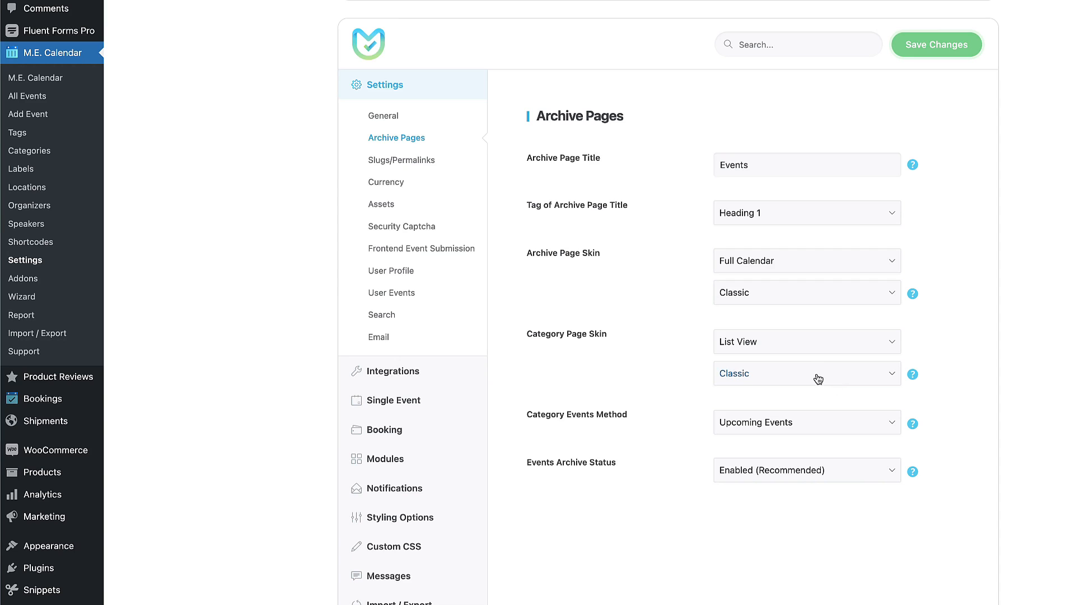
Look over the category page skin and style options on Archive Pages.
{"action": "left_click", "coordinate": [763, 342]}
{"action": "left_click", "coordinate": [596, 342]}
{"action": "left_click", "coordinate": [787, 343]}
{"action": "left_click", "coordinate": [784, 373]}
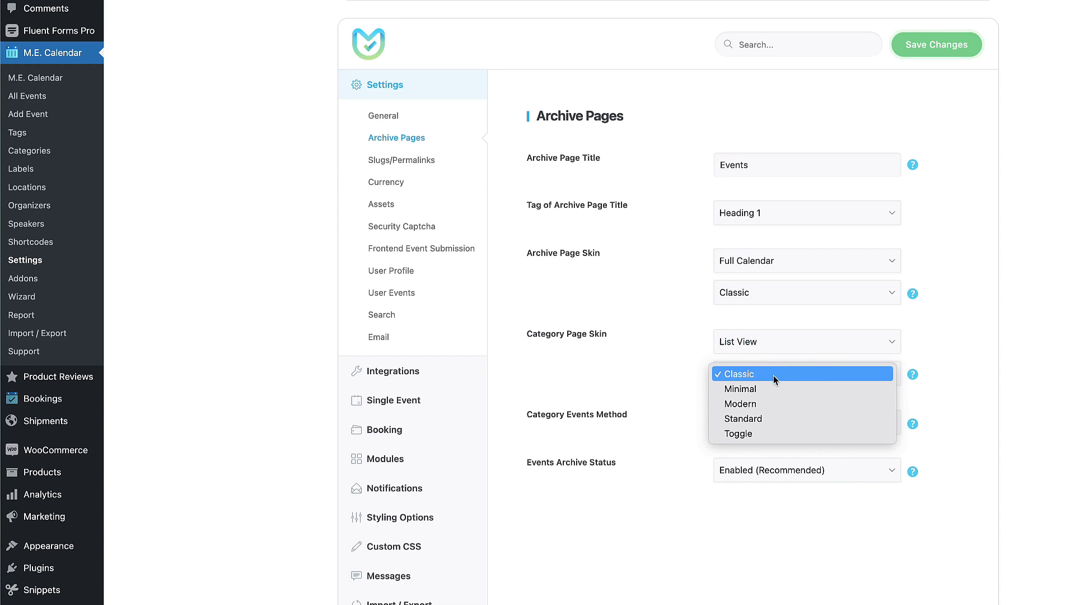
Set the calendar currency to EUR, leaving the currency position unchanged.
{"action": "left_click", "coordinate": [629, 440]}
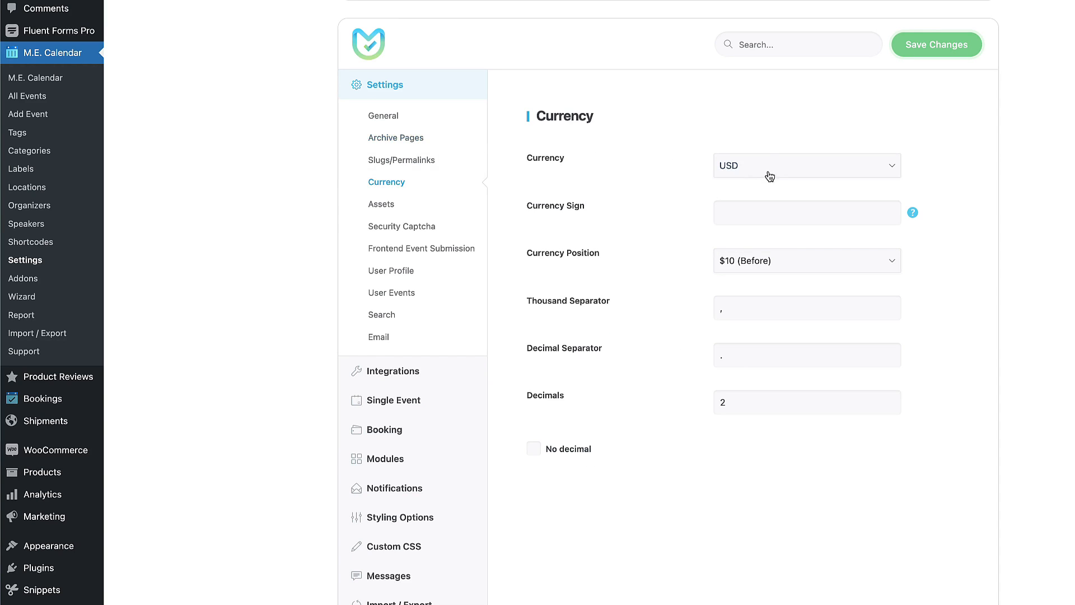
{"action": "left_click", "coordinate": [770, 177]}
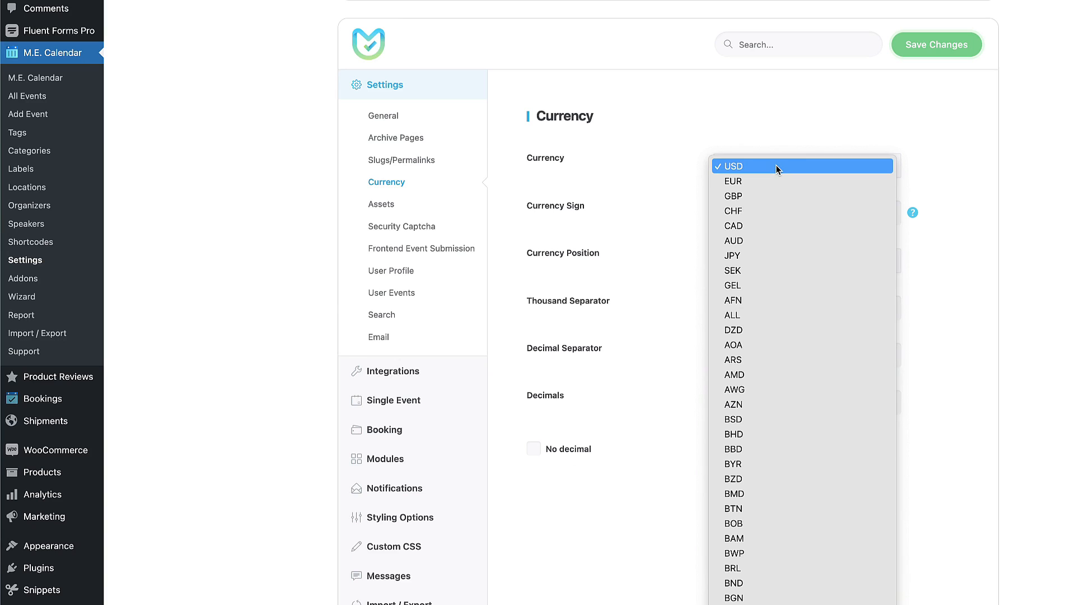
{"action": "left_click", "coordinate": [743, 179]}
{"action": "left_click", "coordinate": [780, 259]}
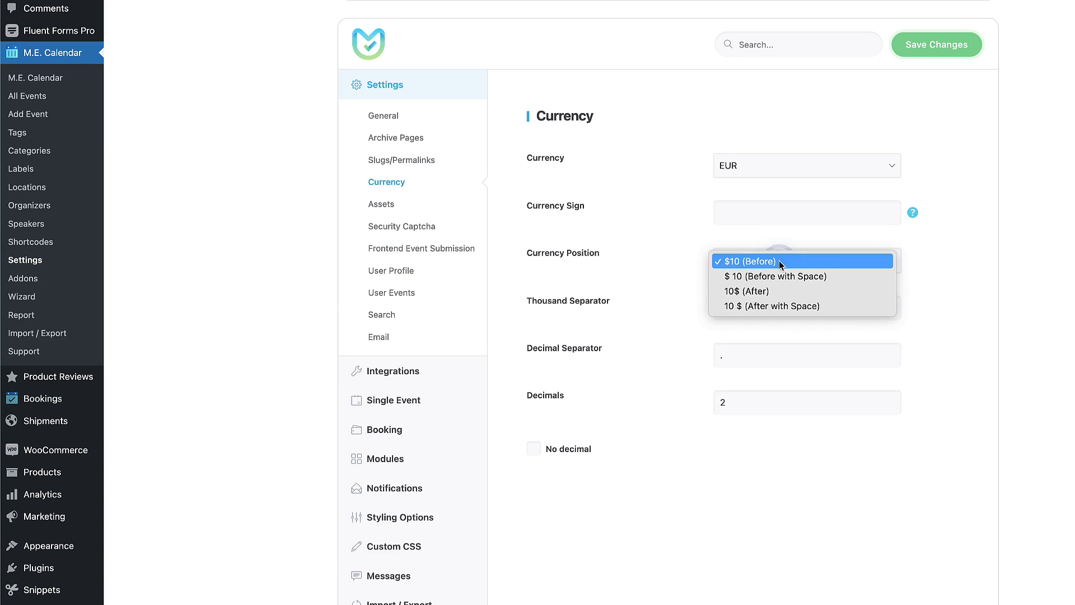
{"action": "left_click", "coordinate": [741, 291]}
View Frontend Event Submission settings and select the [MEC_fes_list] and [MEC_fes_form] shortcodes.
{"action": "left_click", "coordinate": [422, 249]}
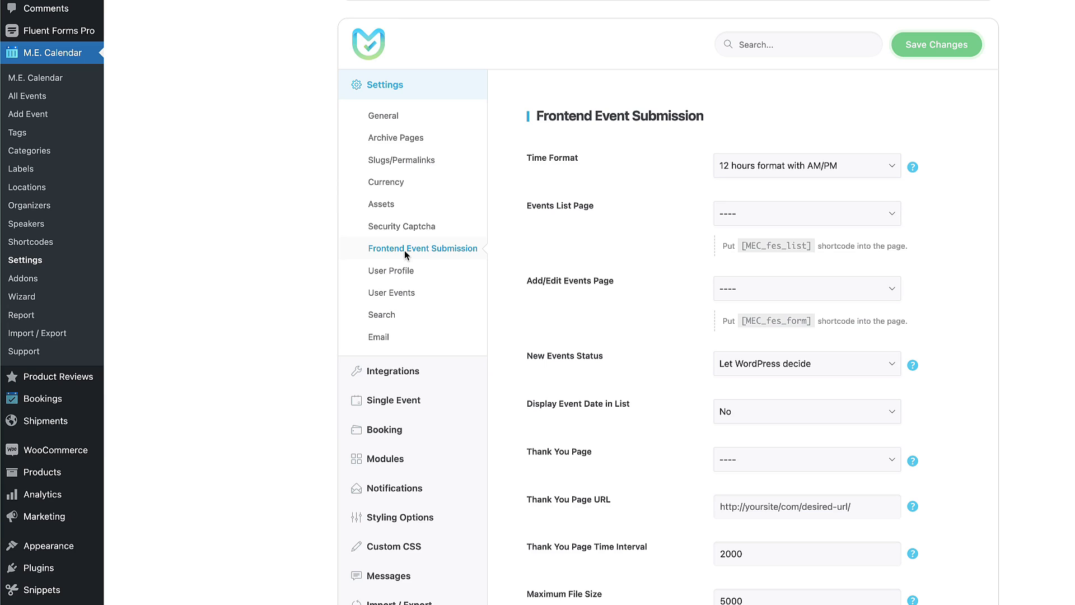
{"action": "scroll", "coordinate": [675, 267], "scroll_direction": "down", "scroll_amount": 8}
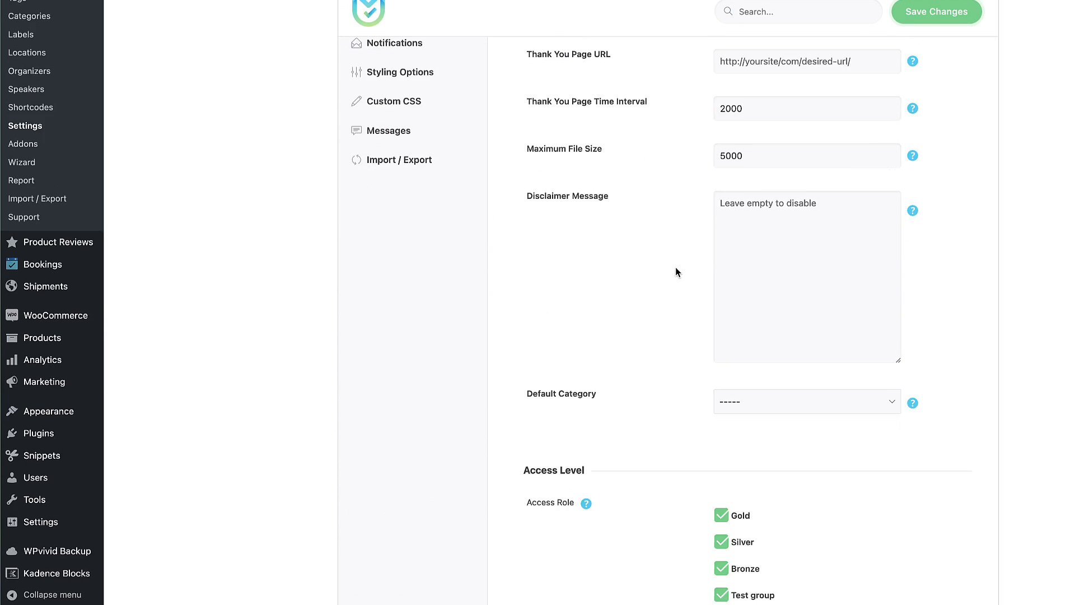
{"action": "scroll", "coordinate": [683, 264], "scroll_direction": "down", "scroll_amount": 7}
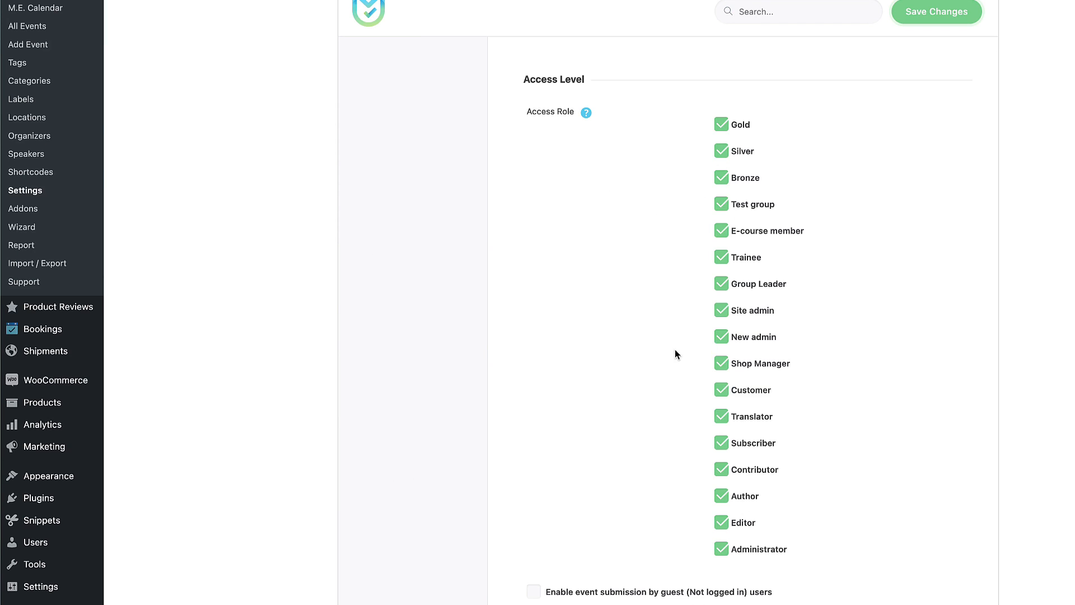
{"action": "scroll", "coordinate": [675, 354], "scroll_direction": "up", "scroll_amount": 15}
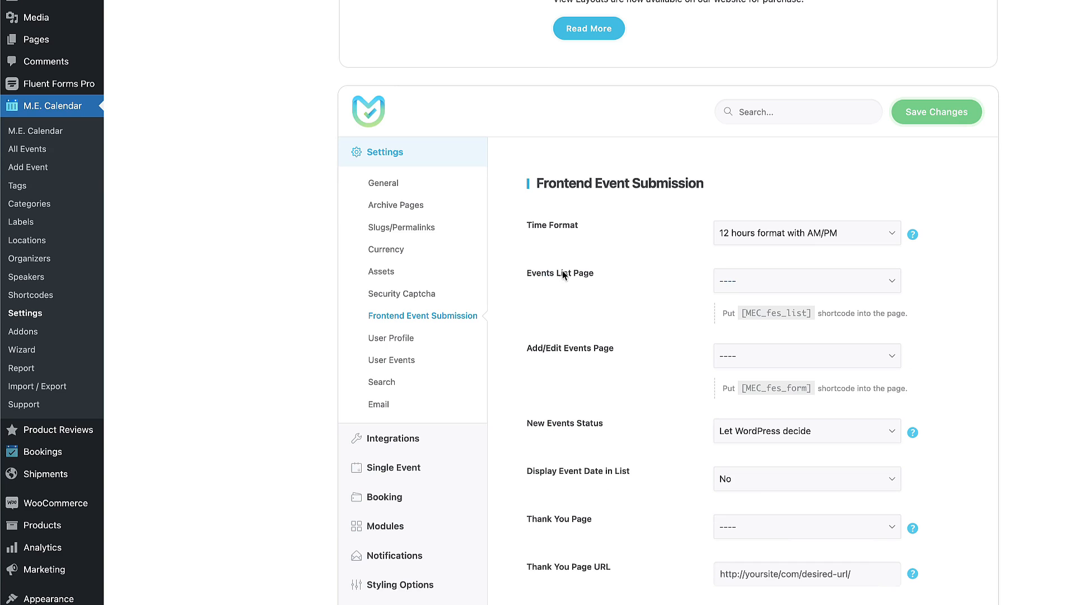
{"action": "left_click_drag", "start_coordinate": [740, 314], "coordinate": [815, 314]}
{"action": "left_click_drag", "start_coordinate": [740, 390], "coordinate": [813, 390]}
Look over the Search settings, with Category and Text input as search fields.
{"action": "left_click", "coordinate": [375, 381]}
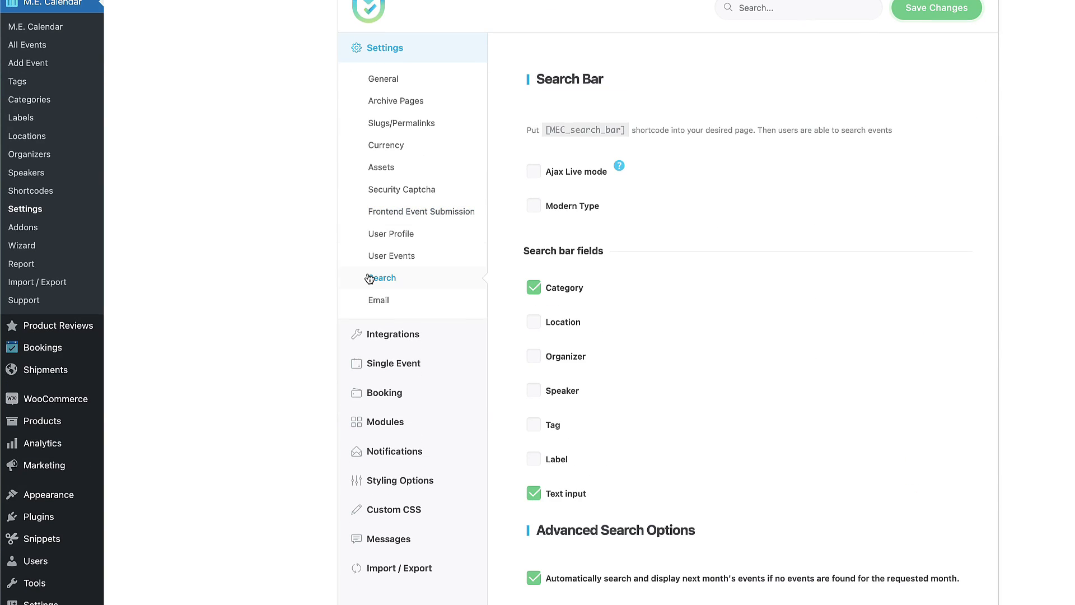
{"action": "left_click_drag", "start_coordinate": [626, 130], "coordinate": [548, 129]}
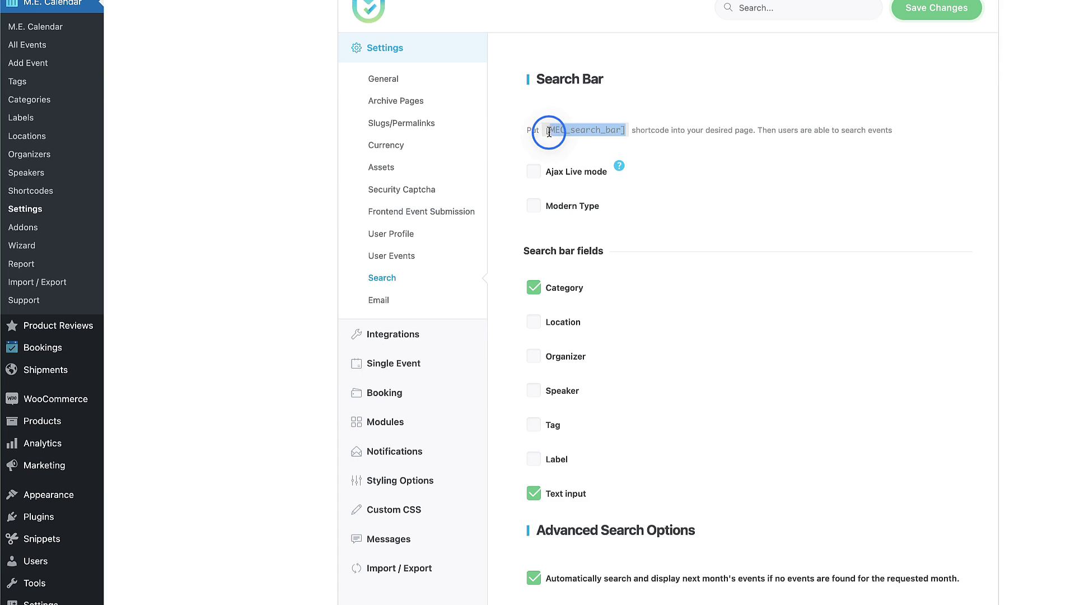
{"action": "scroll", "coordinate": [774, 259], "scroll_direction": "down", "scroll_amount": 2}
{"action": "scroll", "coordinate": [613, 169], "scroll_direction": "up", "scroll_amount": 2}
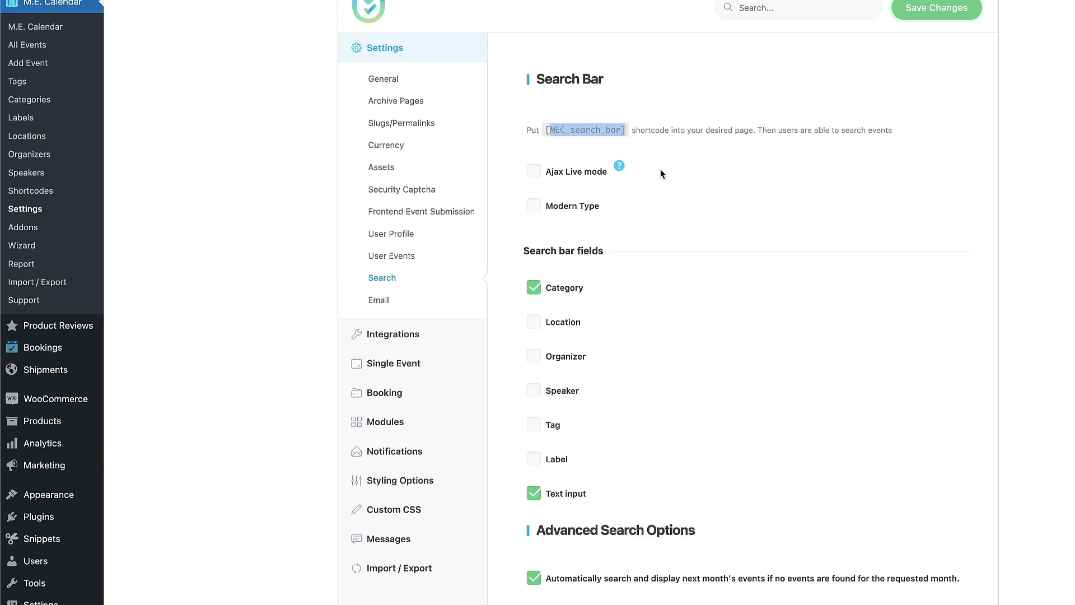
Review the Email settings, keeping the recipients method at BCC (Invisible).
{"action": "left_click", "coordinate": [368, 302]}
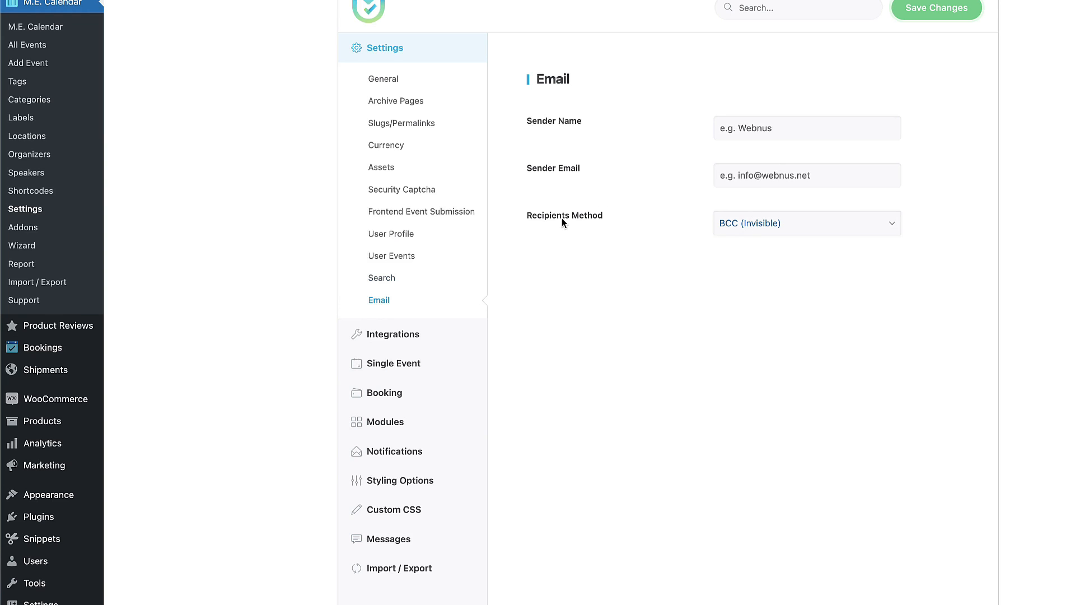
{"action": "left_click", "coordinate": [777, 224]}
{"action": "left_click", "coordinate": [777, 224]}
{"action": "mouse_move", "coordinate": [398, 334]}
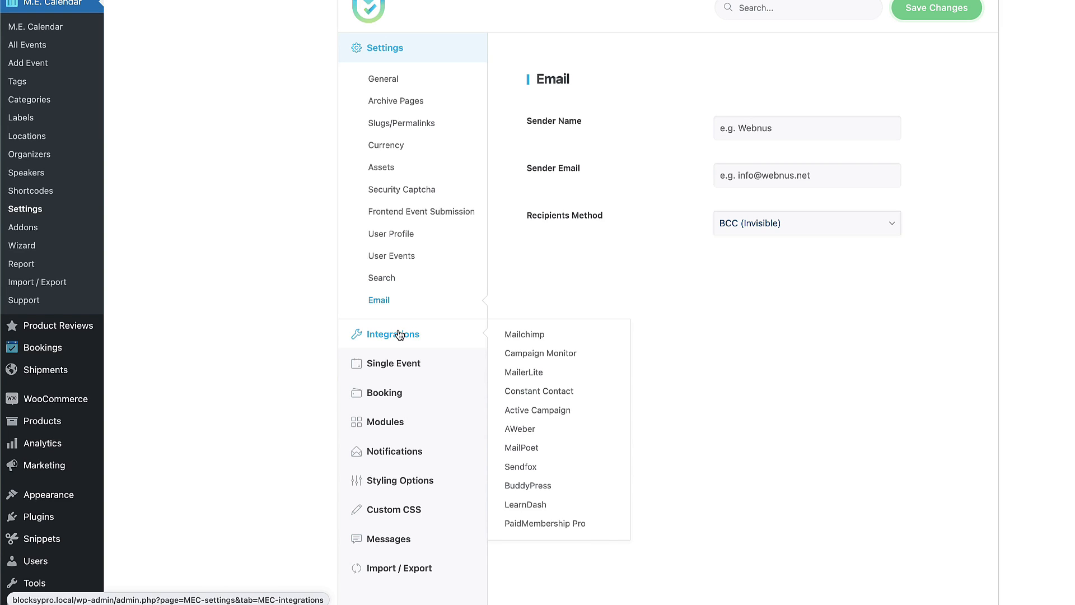
{"action": "mouse_move", "coordinate": [1, 324]}
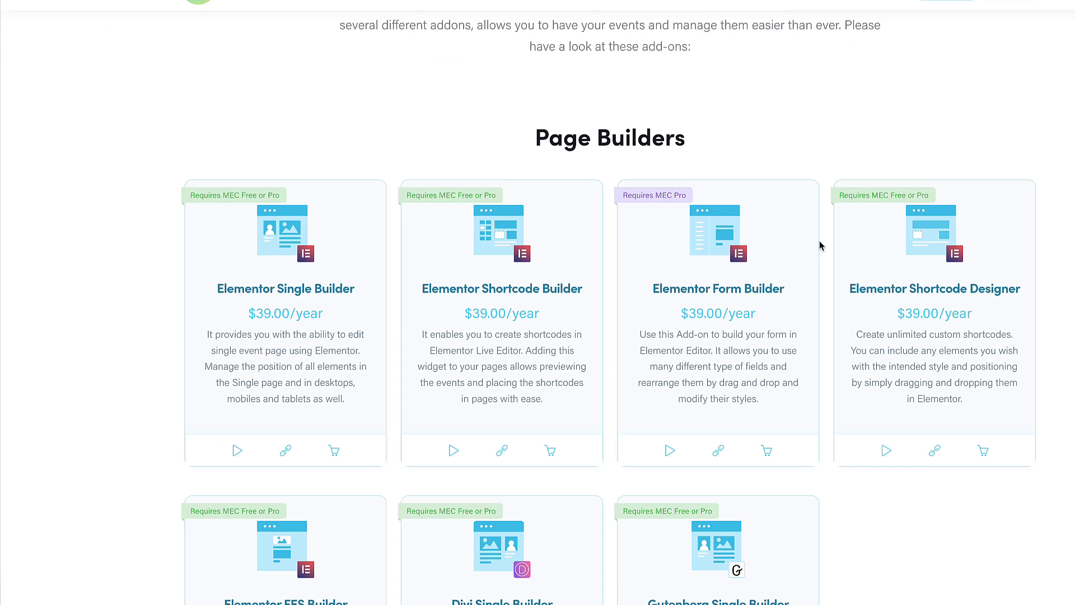
{"action": "scroll", "coordinate": [820, 243], "scroll_direction": "down", "scroll_amount": 2}
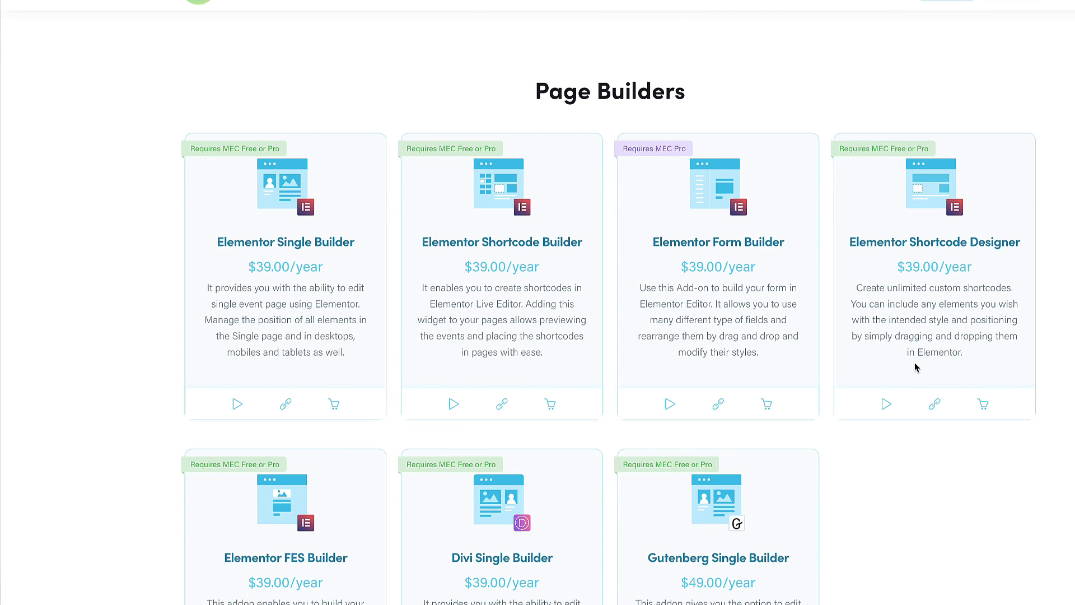
{"action": "scroll", "coordinate": [916, 368], "scroll_direction": "down", "scroll_amount": 15}
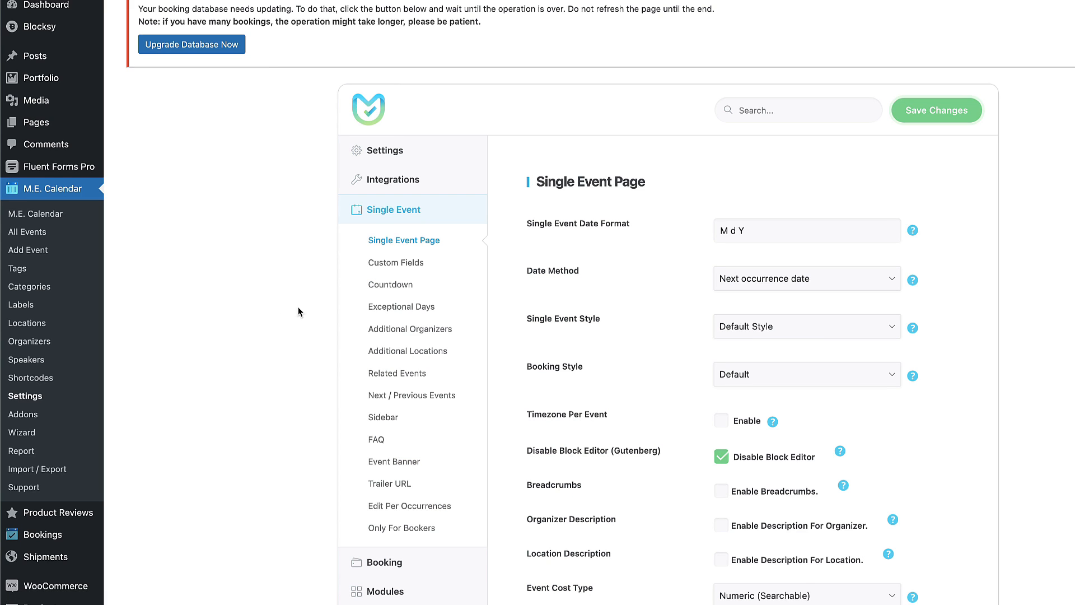
Replace the month-day part of the single event date format with 'd. M', keeping default styles.
{"action": "scroll", "coordinate": [580, 221], "scroll_direction": "down", "scroll_amount": 2}
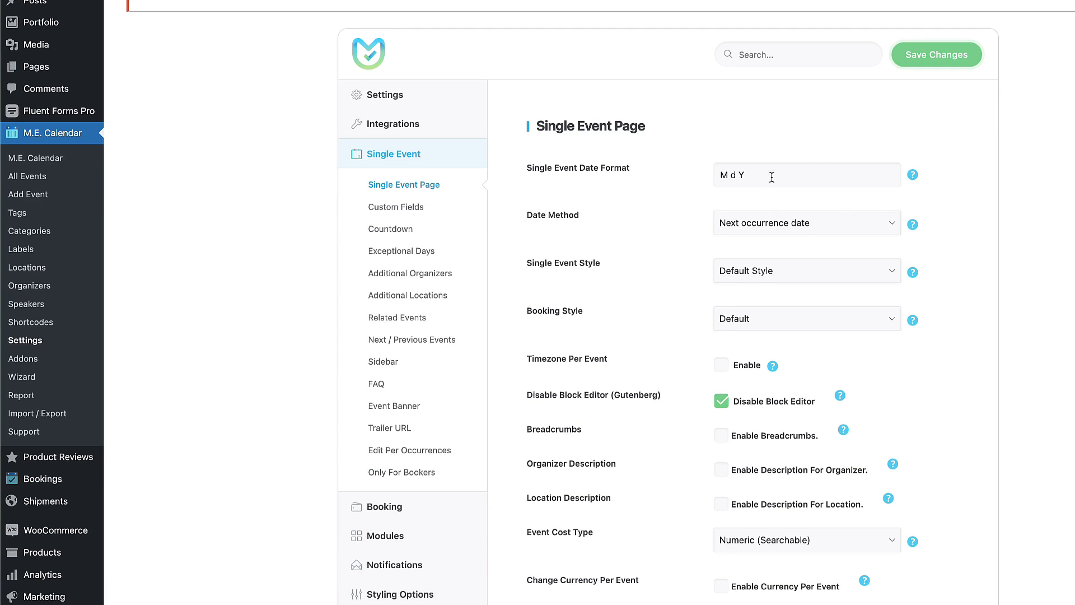
{"action": "left_click_drag", "start_coordinate": [744, 174], "coordinate": [714, 175]}
{"action": "type", "text": "d. M"}
{"action": "left_click", "coordinate": [783, 271]}
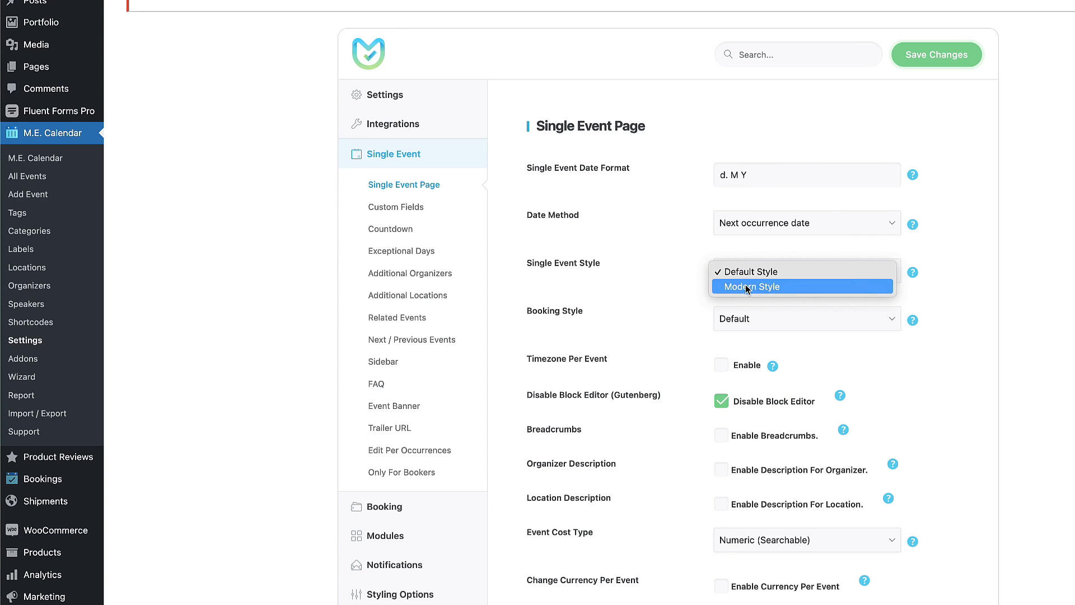
{"action": "left_click", "coordinate": [655, 285]}
{"action": "left_click", "coordinate": [779, 319]}
{"action": "left_click", "coordinate": [668, 312]}
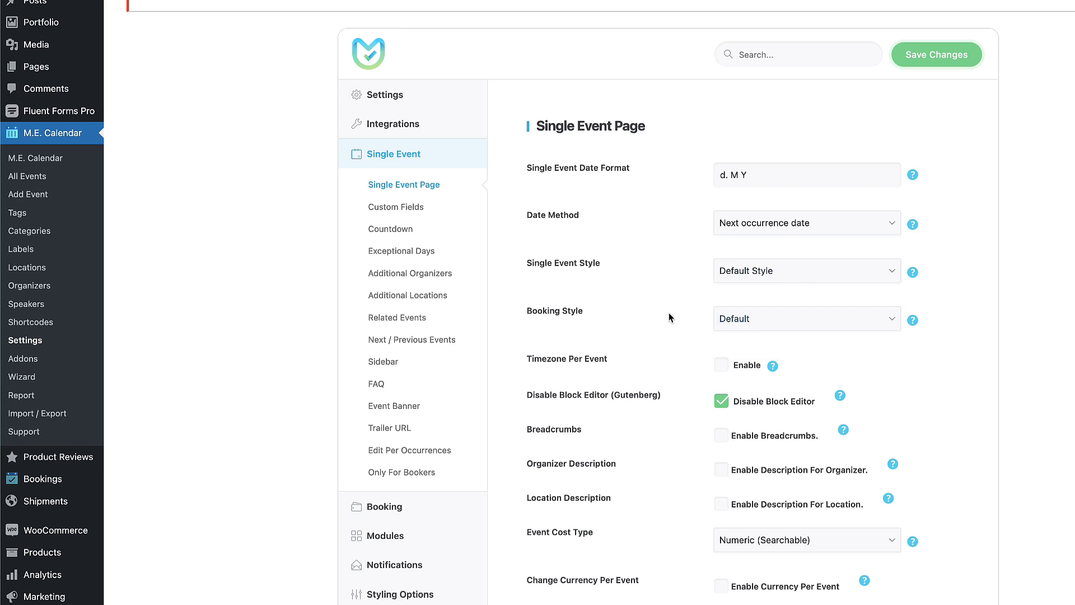
Enable the sticky sidebar on single event pages and save the settings.
{"action": "scroll", "coordinate": [744, 223], "scroll_direction": "down", "scroll_amount": 5}
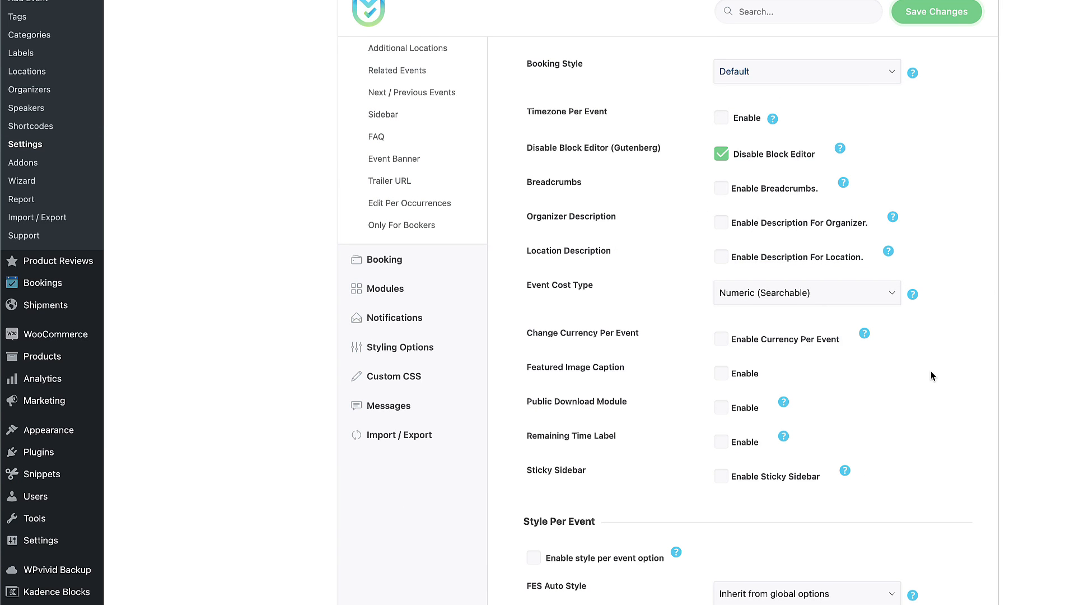
{"action": "scroll", "coordinate": [969, 398], "scroll_direction": "down", "scroll_amount": 3}
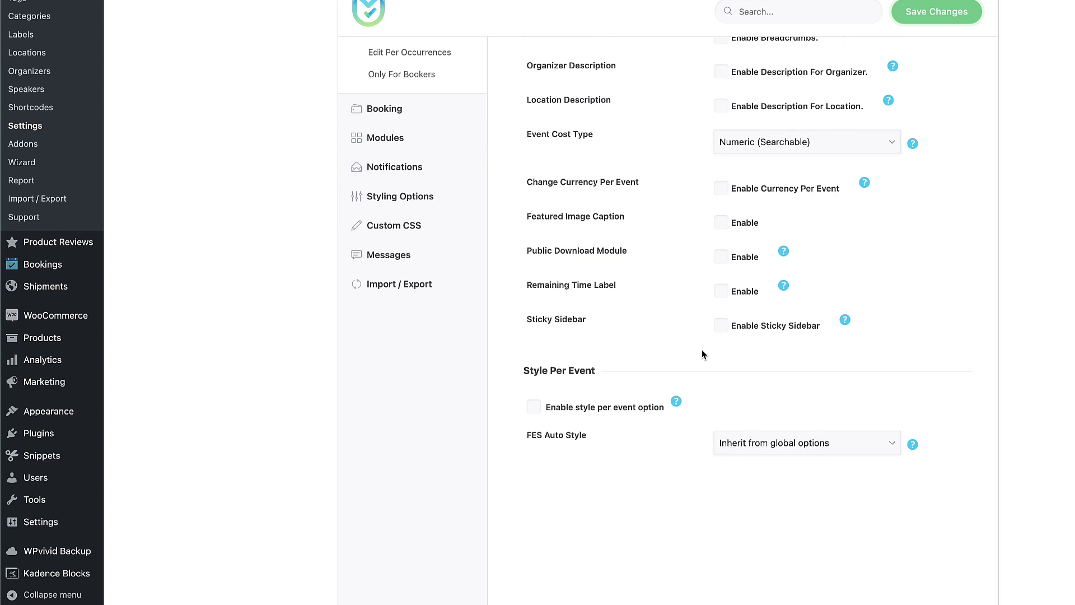
{"action": "left_click", "coordinate": [720, 326]}
{"action": "left_click", "coordinate": [937, 12]}
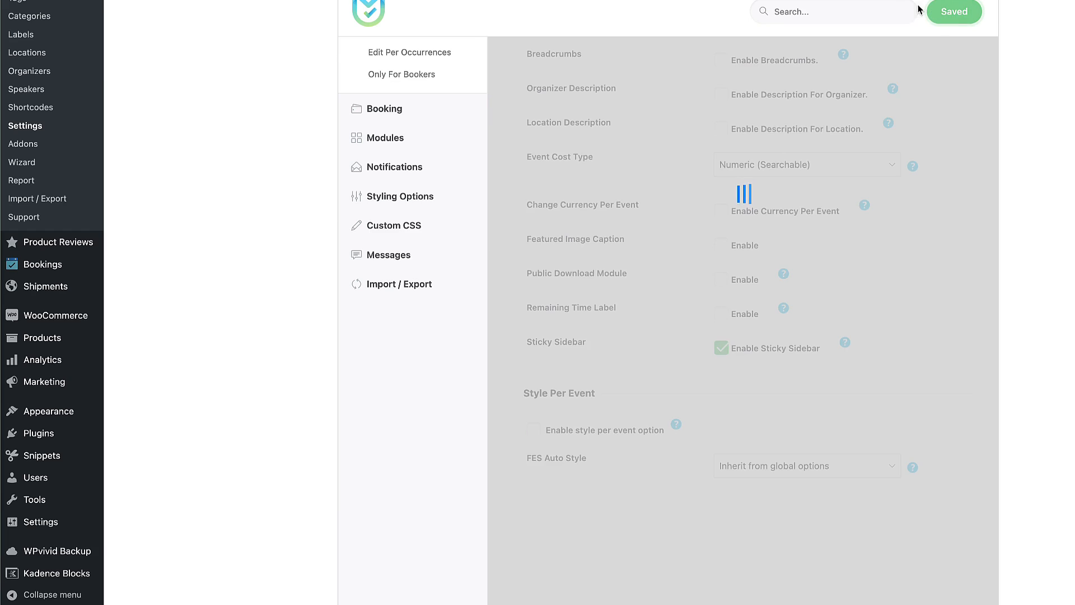
{"action": "left_click", "coordinate": [391, 178]}
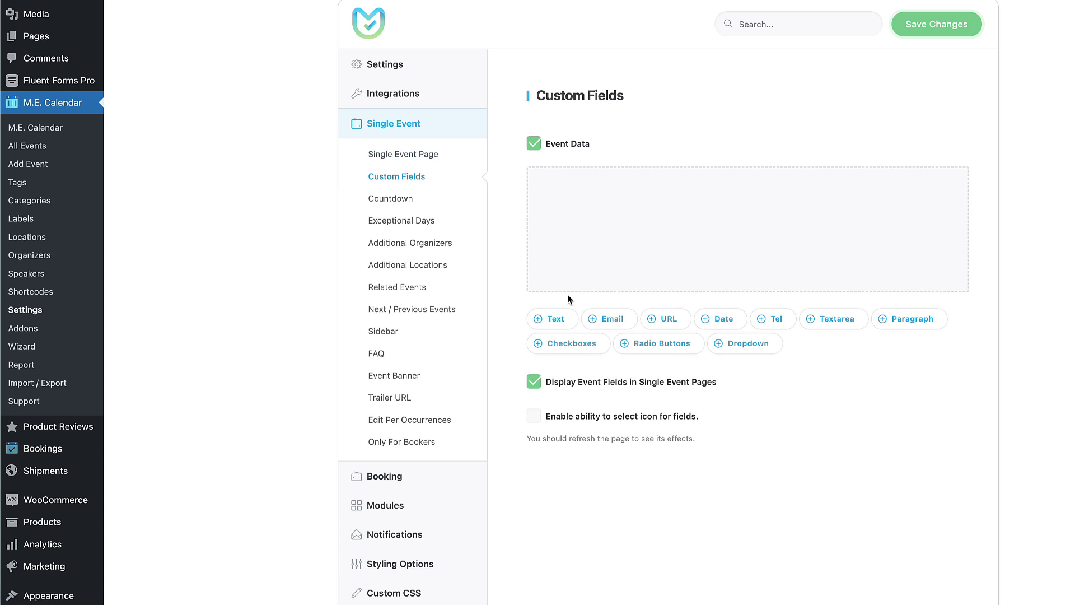
Add Text, Email and URL custom fields, then delete all three again.
{"action": "left_click", "coordinate": [555, 320]}
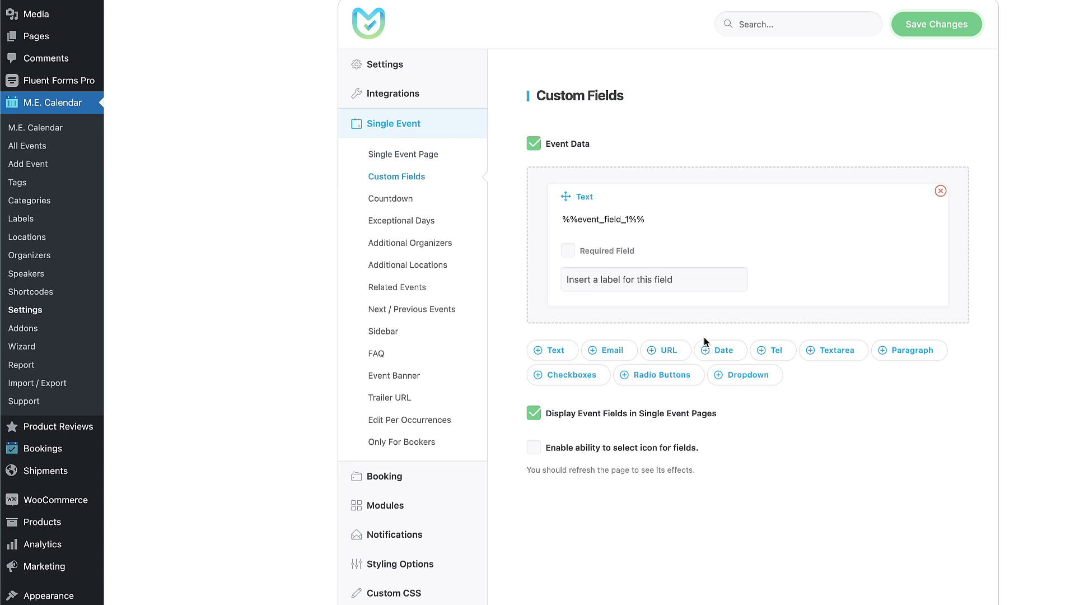
{"action": "left_click", "coordinate": [612, 351]}
{"action": "left_click", "coordinate": [670, 474]}
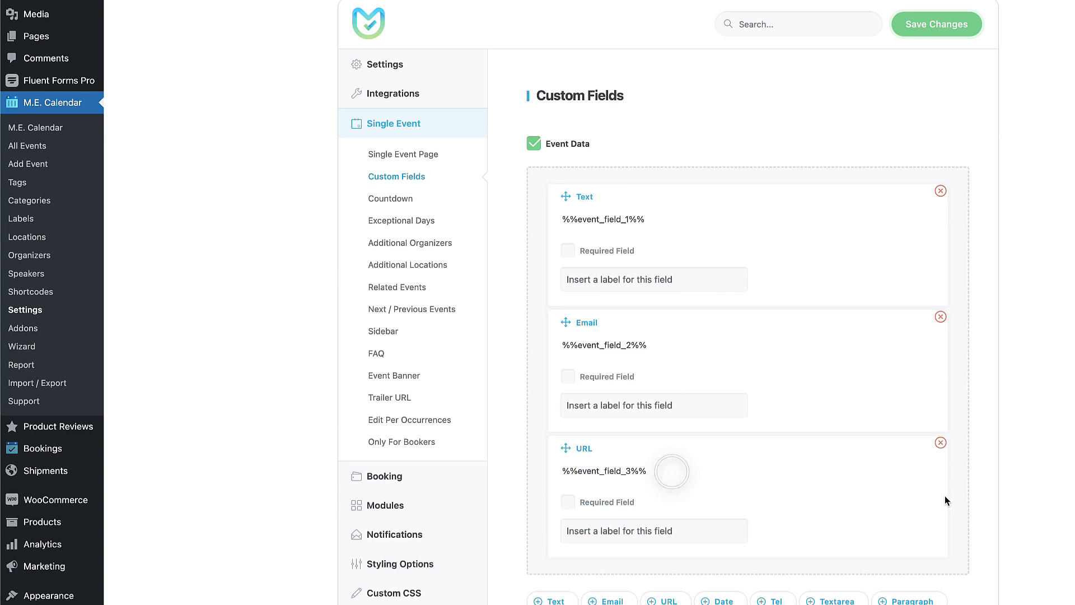
{"action": "left_click", "coordinate": [941, 442]}
{"action": "left_click", "coordinate": [941, 317]}
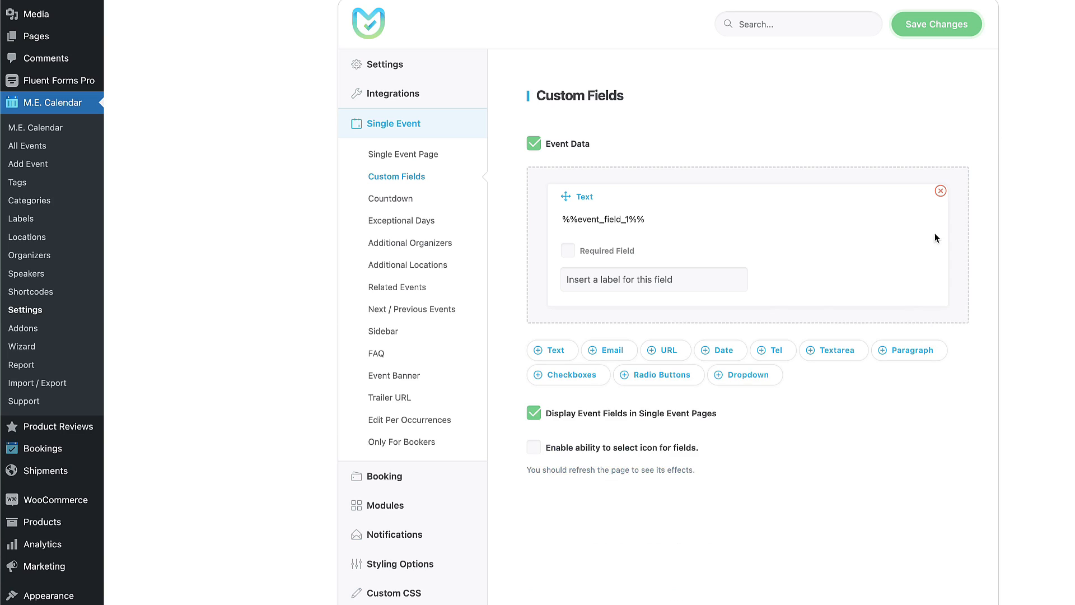
{"action": "left_click", "coordinate": [940, 191]}
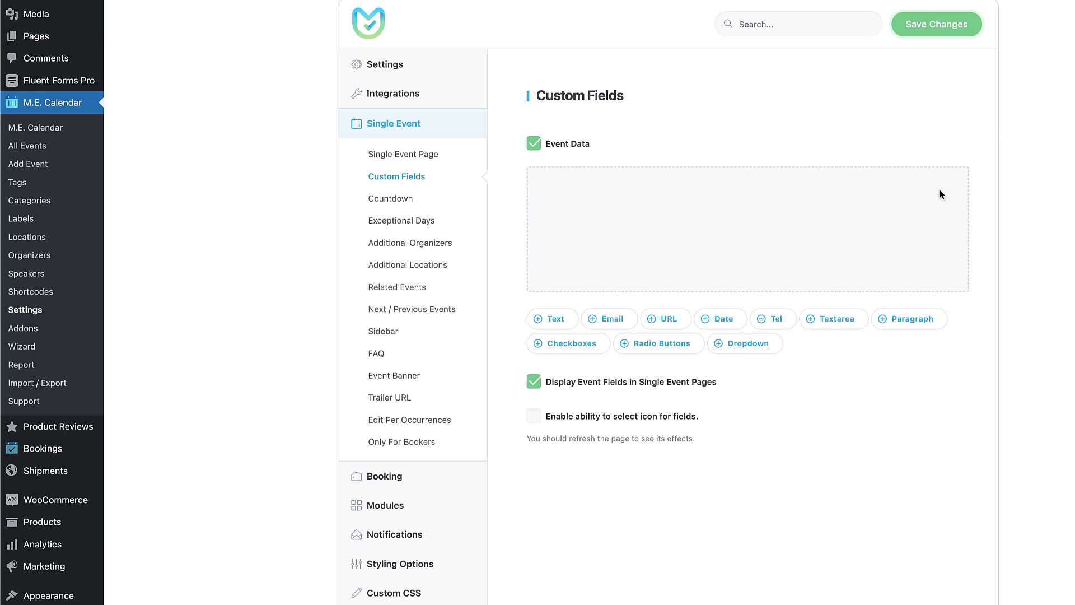
{"action": "left_click", "coordinate": [384, 201]}
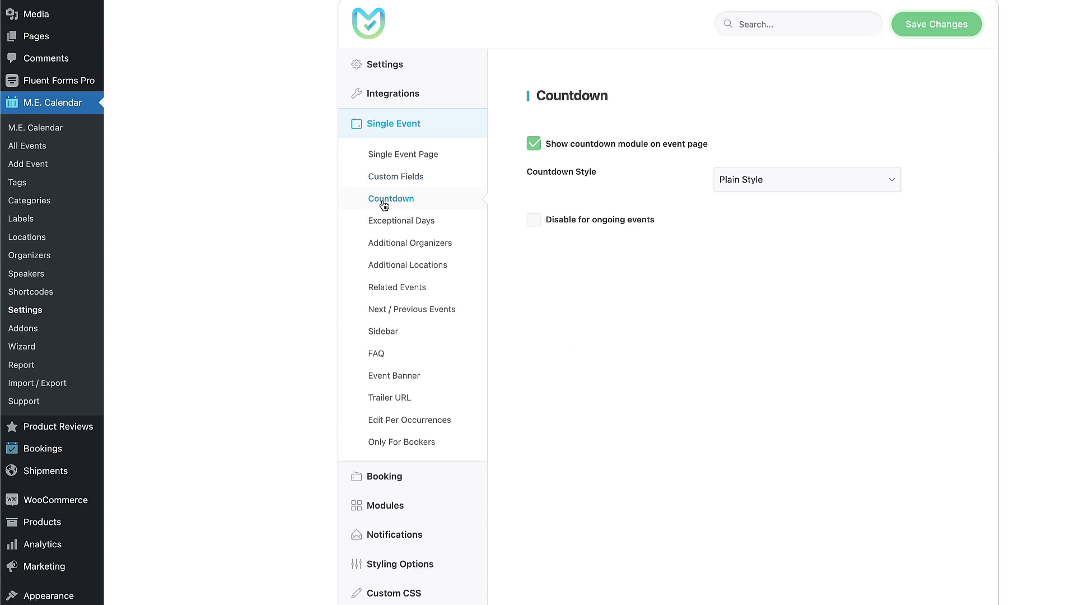
Save the Exceptional days settings and look over Additional Organizers and Additional Locations.
{"action": "left_click", "coordinate": [387, 221]}
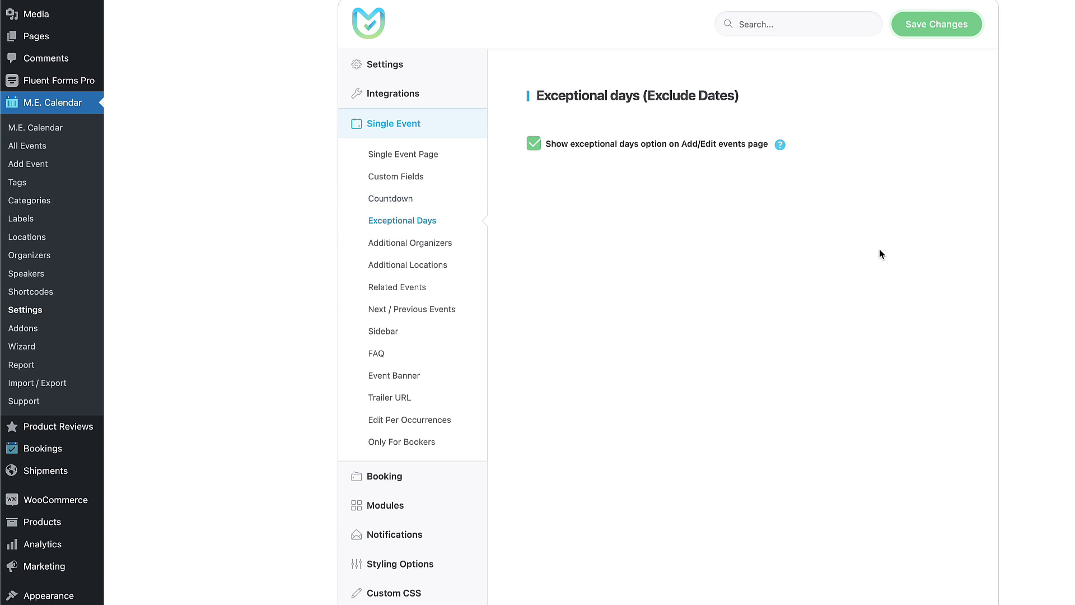
{"action": "left_click", "coordinate": [942, 28]}
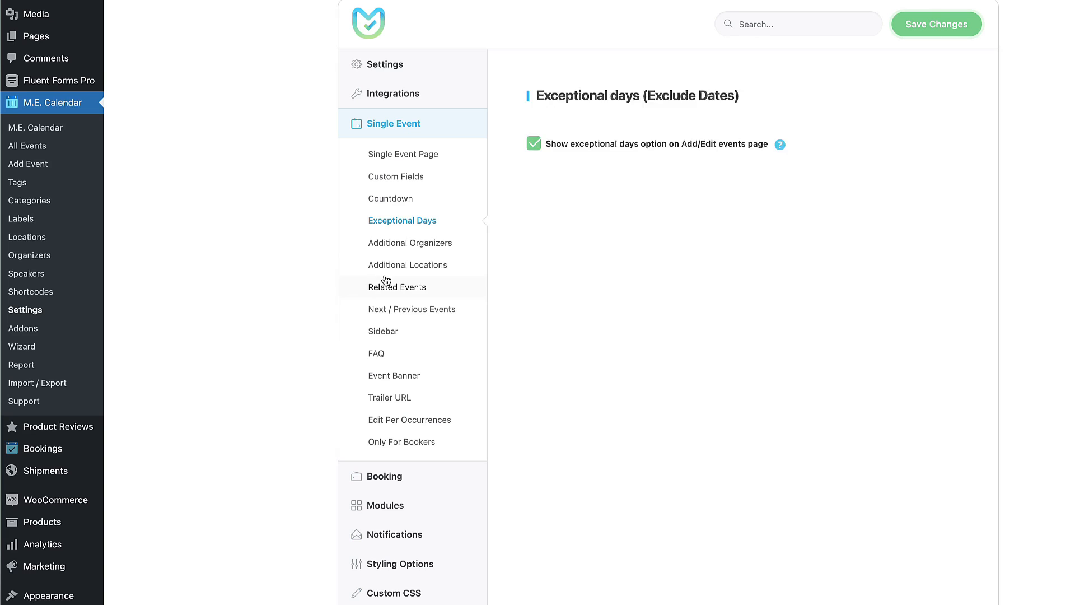
{"action": "left_click", "coordinate": [413, 245]}
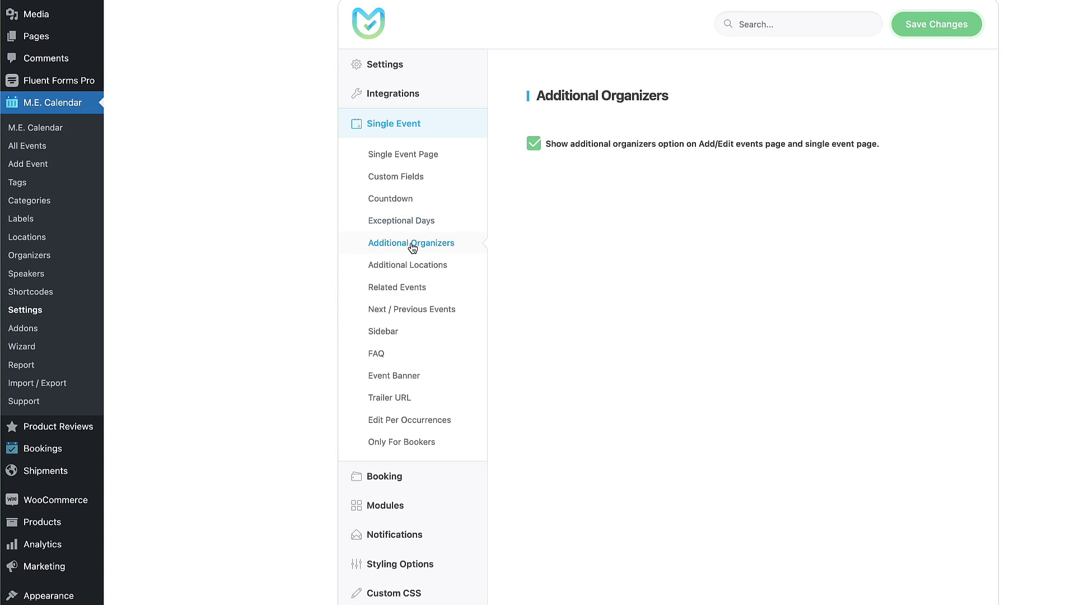
{"action": "left_click", "coordinate": [387, 264]}
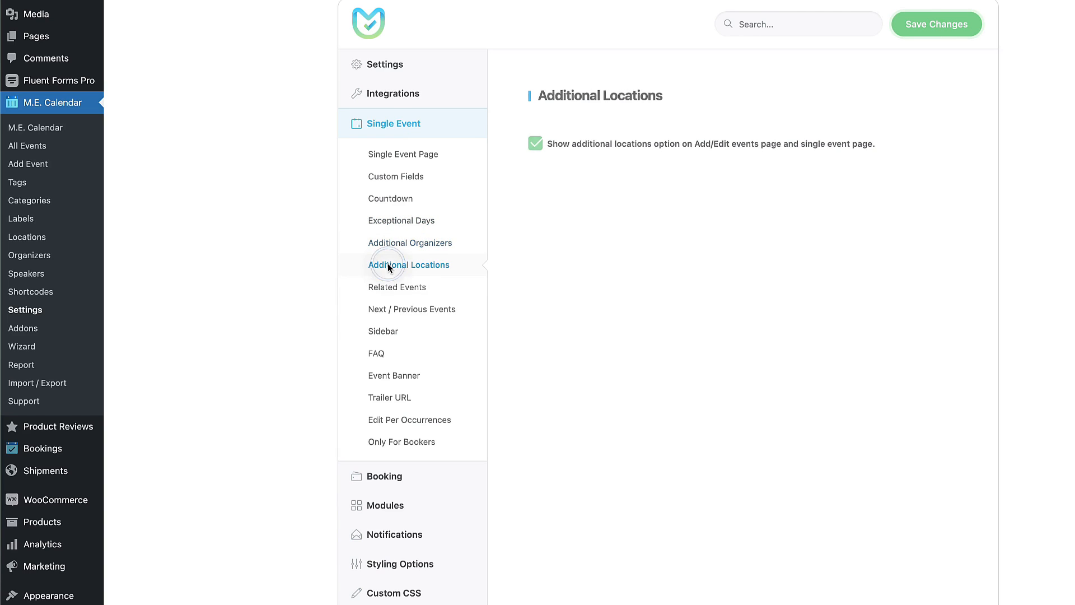
Turn off Related Events and Next / Previous Events on single event pages.
{"action": "left_click", "coordinate": [375, 290]}
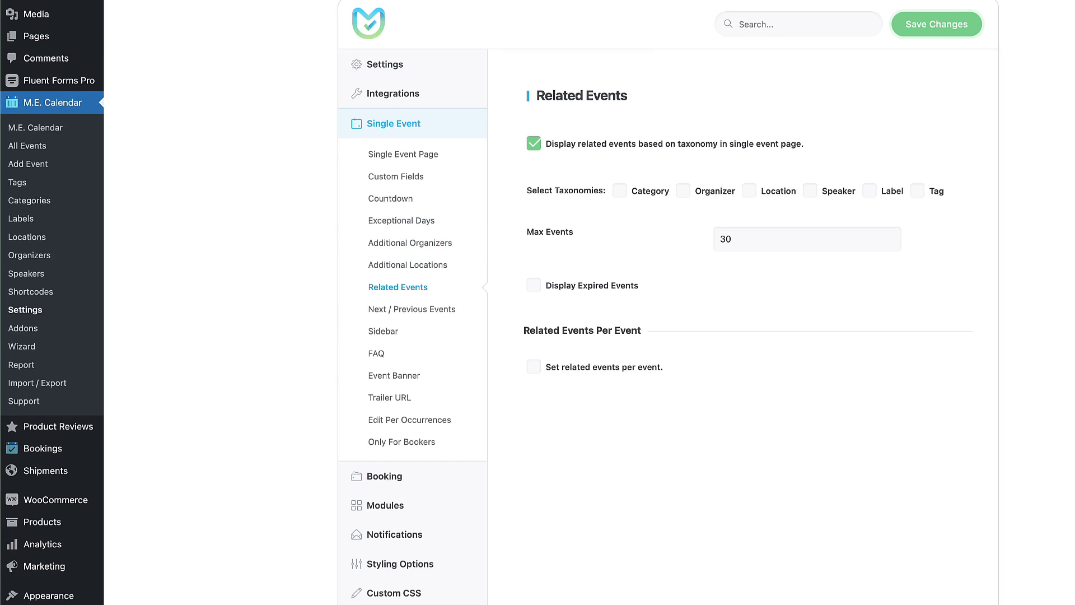
{"action": "left_click", "coordinate": [533, 144]}
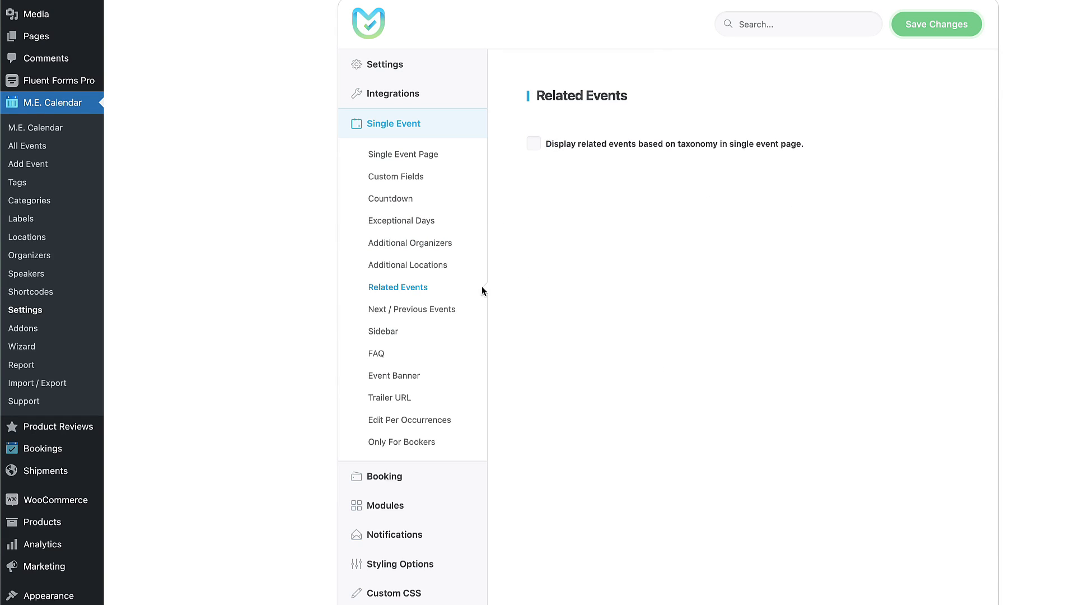
{"action": "left_click", "coordinate": [473, 309]}
{"action": "left_click", "coordinate": [534, 144]}
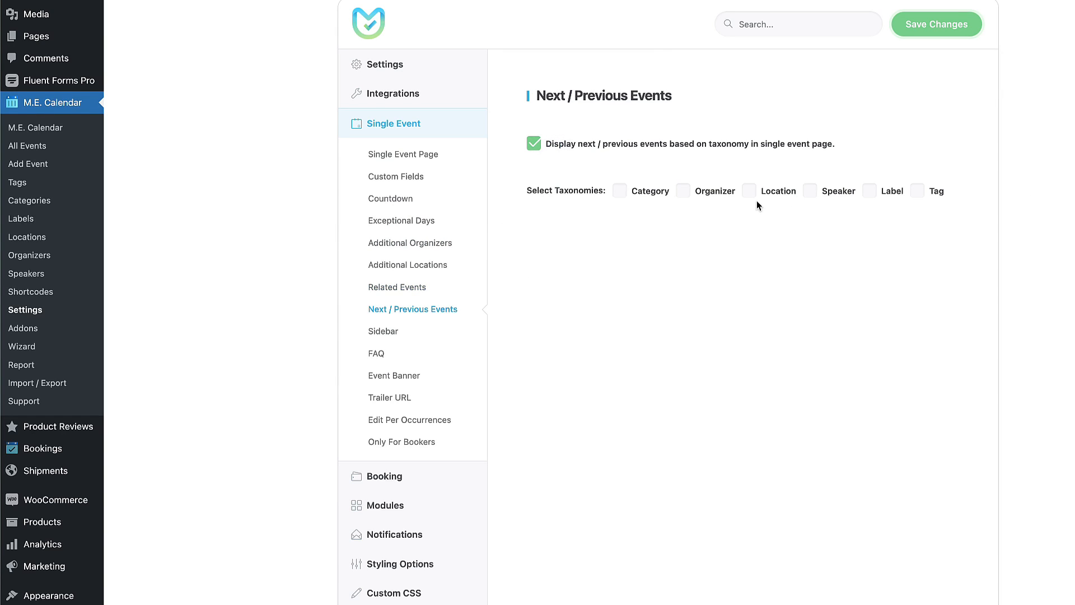
{"action": "left_click", "coordinate": [537, 144]}
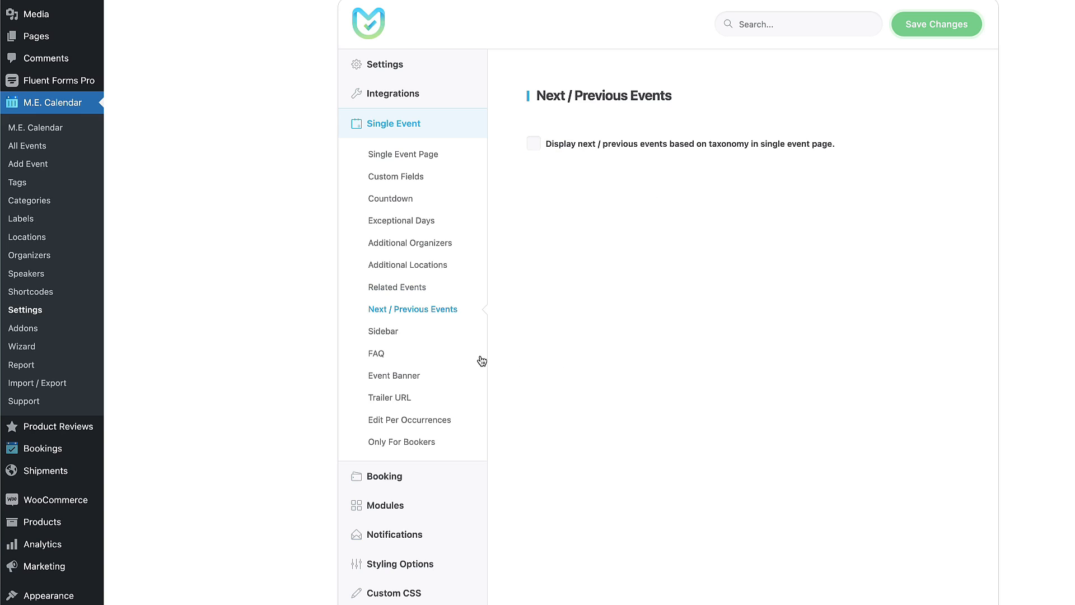
Try hiding the sidebar QR Code and Google Map, then show both again.
{"action": "left_click", "coordinate": [369, 329]}
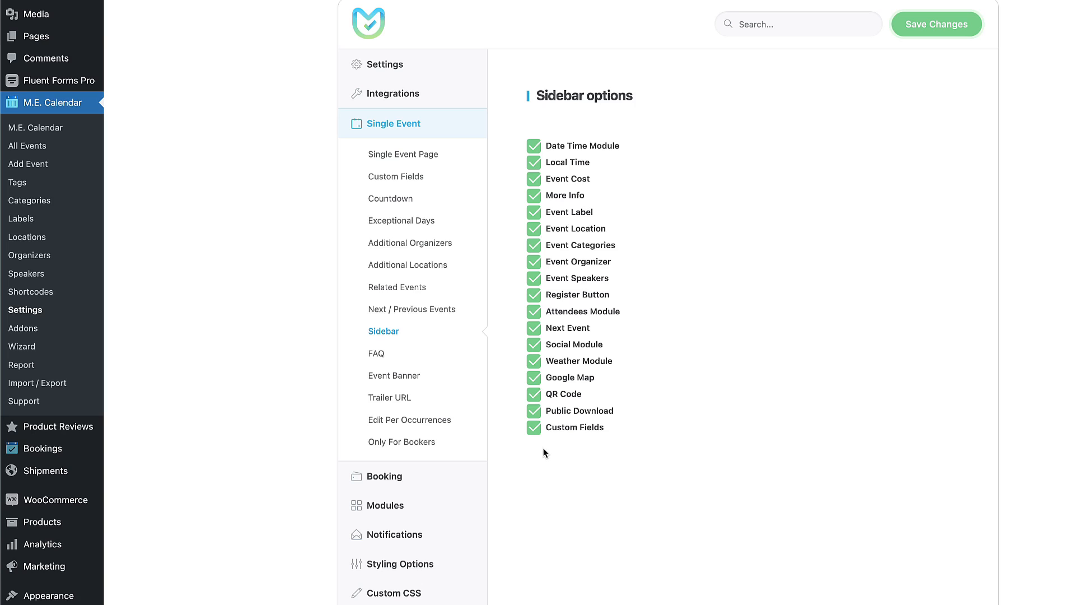
{"action": "left_click", "coordinate": [533, 394]}
{"action": "left_click", "coordinate": [532, 379]}
{"action": "left_click", "coordinate": [533, 377]}
{"action": "left_click", "coordinate": [533, 394]}
Enable the FAQ module and save the settings.
{"action": "left_click", "coordinate": [377, 352]}
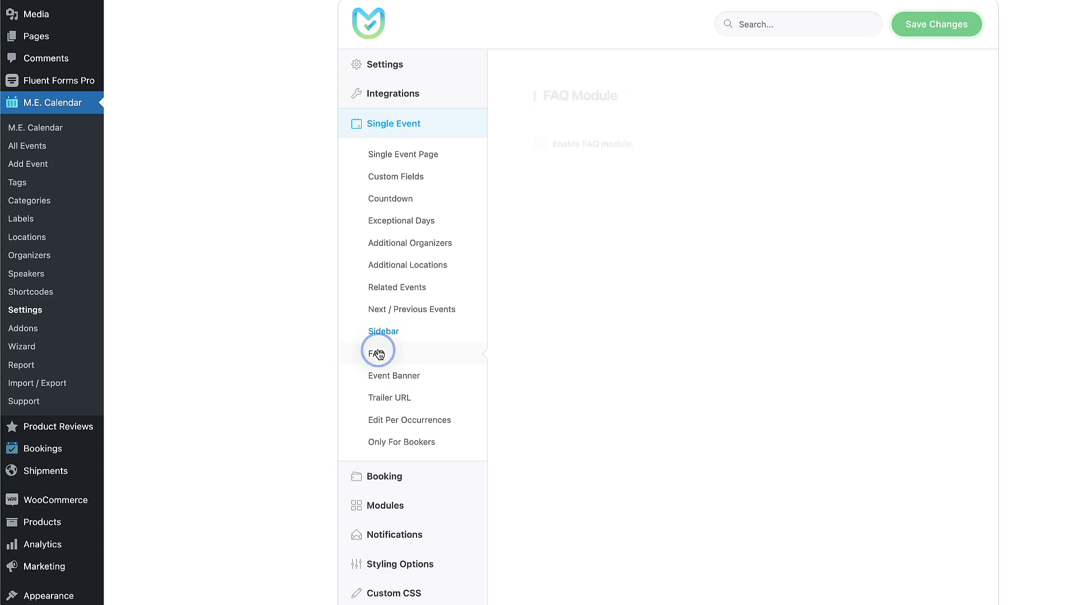
{"action": "left_click", "coordinate": [541, 144]}
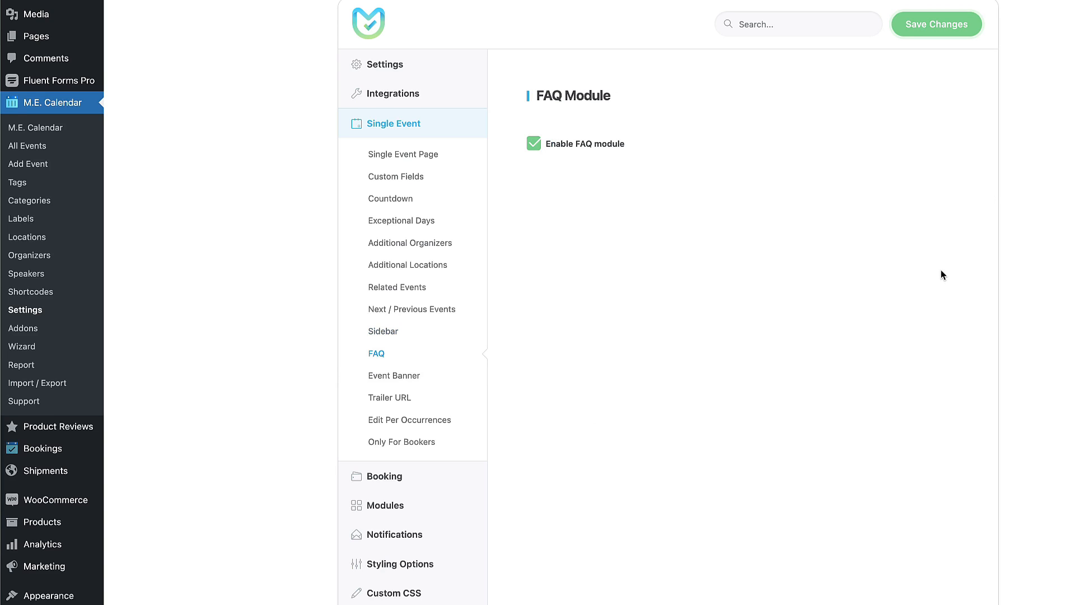
{"action": "left_click", "coordinate": [942, 29]}
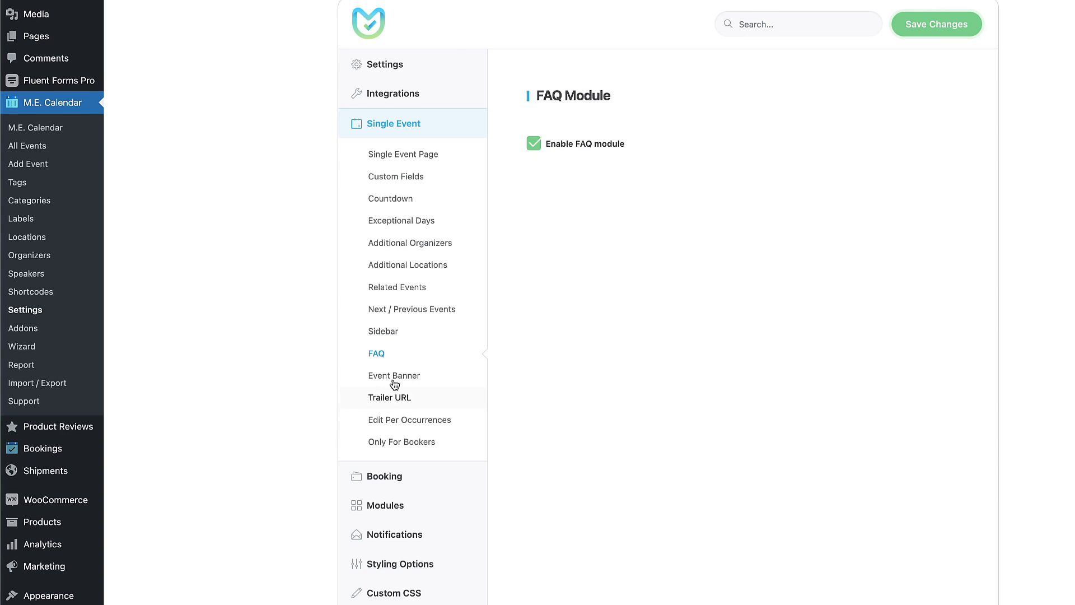
Switch Event Banner and Trailer URL on and back off, leaving both disabled.
{"action": "left_click", "coordinate": [386, 376]}
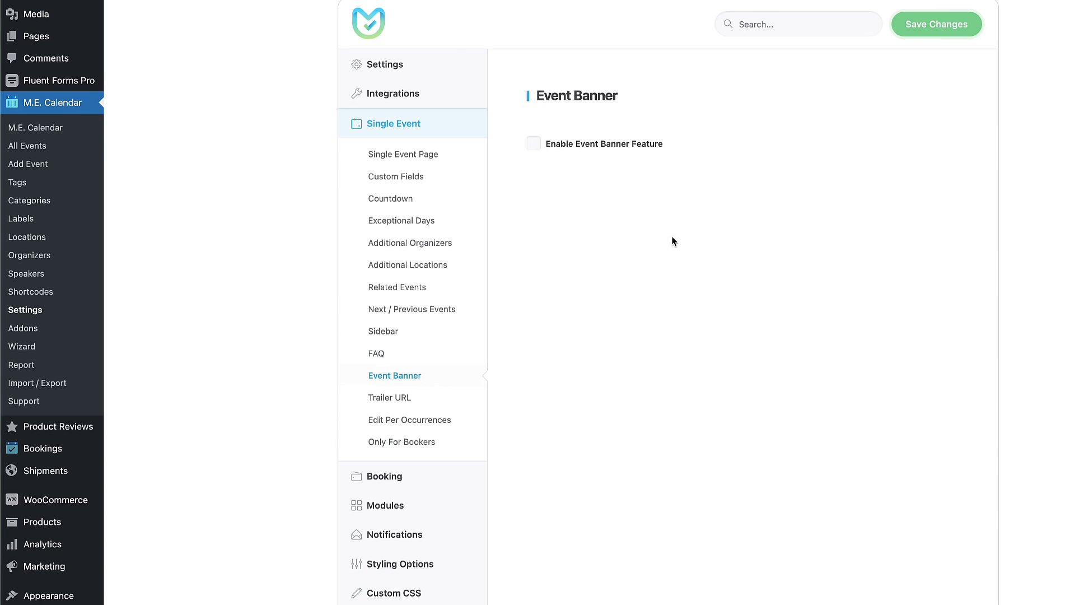
{"action": "left_click", "coordinate": [528, 146]}
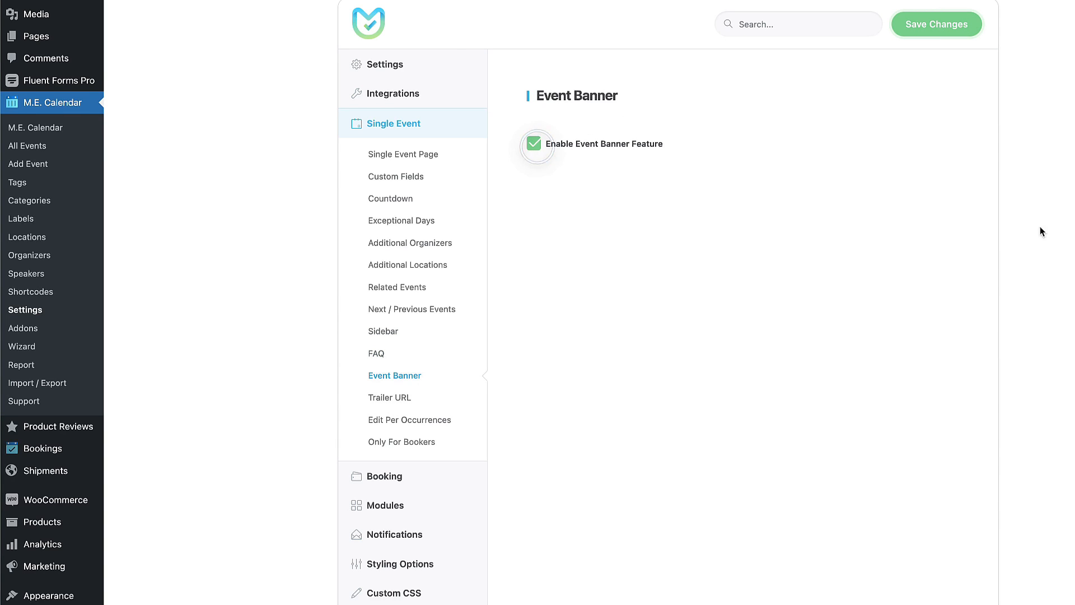
{"action": "left_click", "coordinate": [534, 147]}
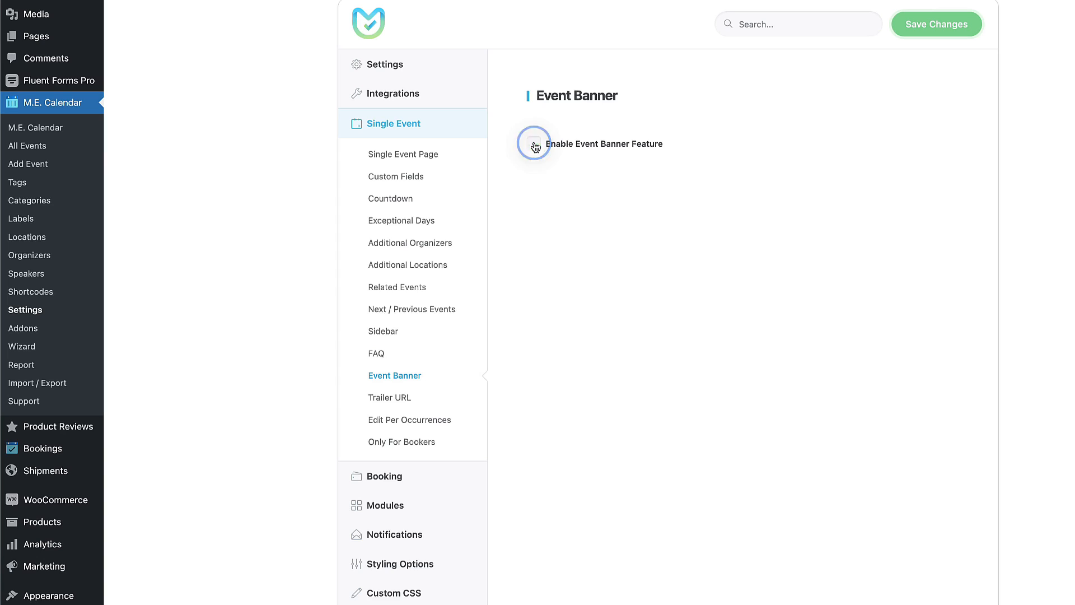
{"action": "left_click", "coordinate": [400, 405]}
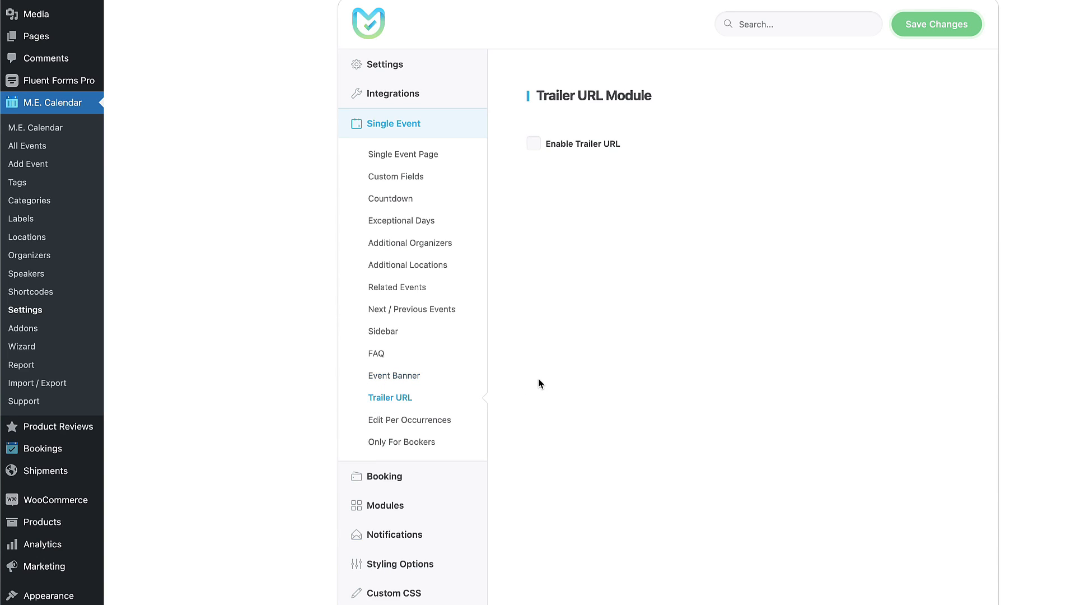
{"action": "left_click", "coordinate": [531, 146]}
{"action": "left_click", "coordinate": [529, 151]}
Enable Edit Per Occurrences, view the [mec-only-booked-users] shortcode, and save the settings.
{"action": "left_click", "coordinate": [446, 421]}
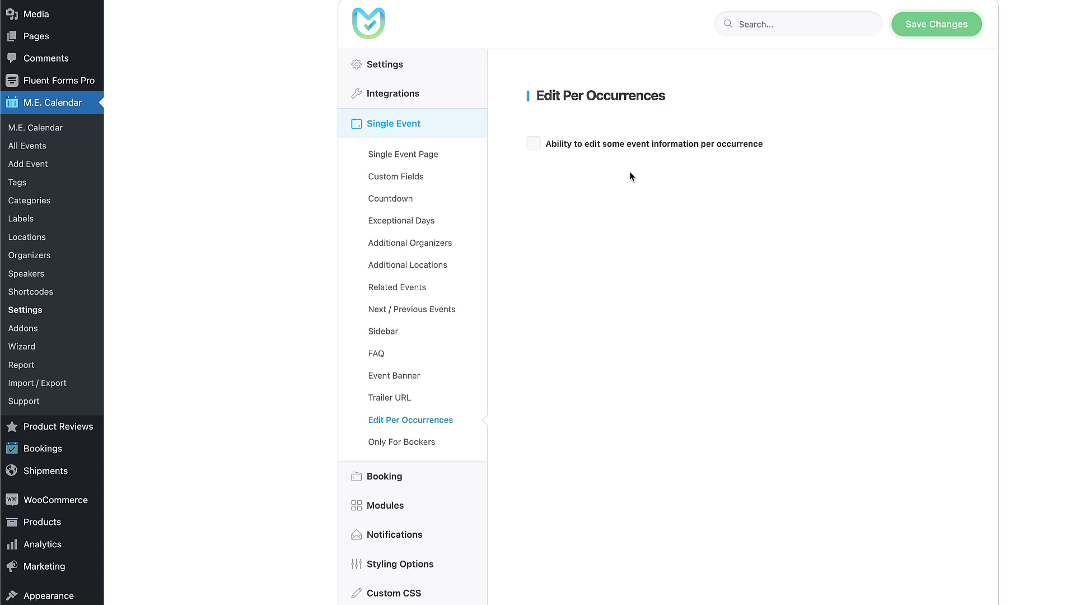
{"action": "left_click", "coordinate": [534, 145]}
{"action": "left_click", "coordinate": [378, 442]}
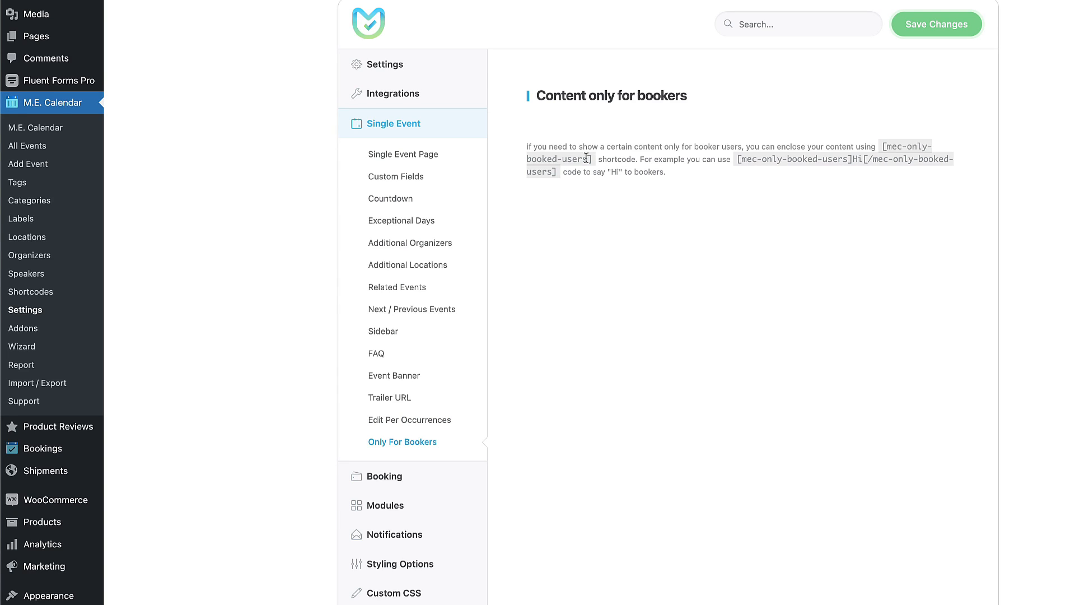
{"action": "left_click_drag", "start_coordinate": [594, 158], "coordinate": [883, 147]}
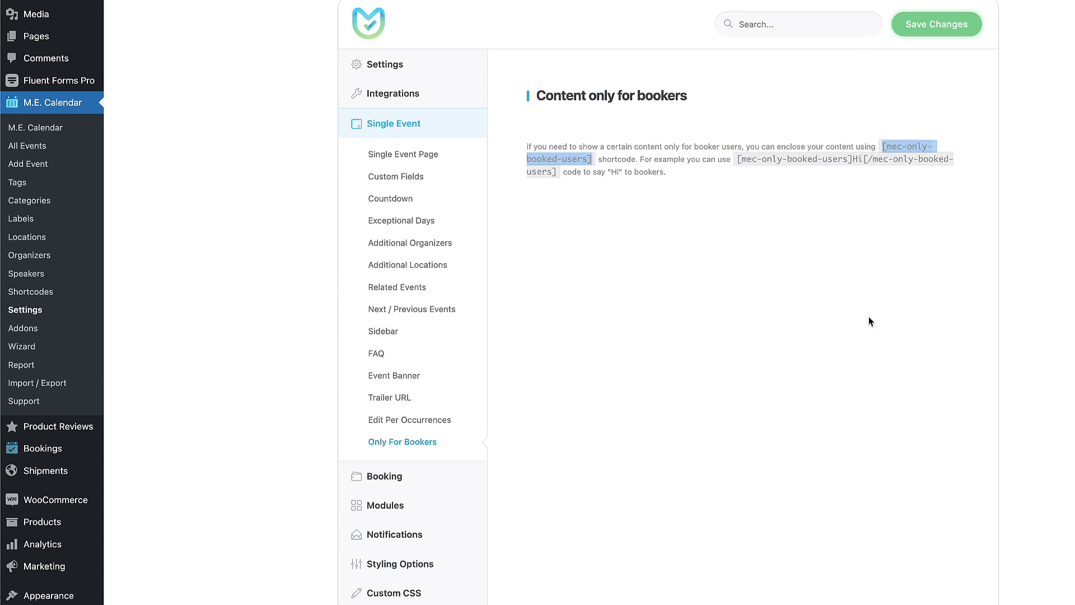
{"action": "scroll", "coordinate": [799, 371], "scroll_direction": "down", "scroll_amount": 3}
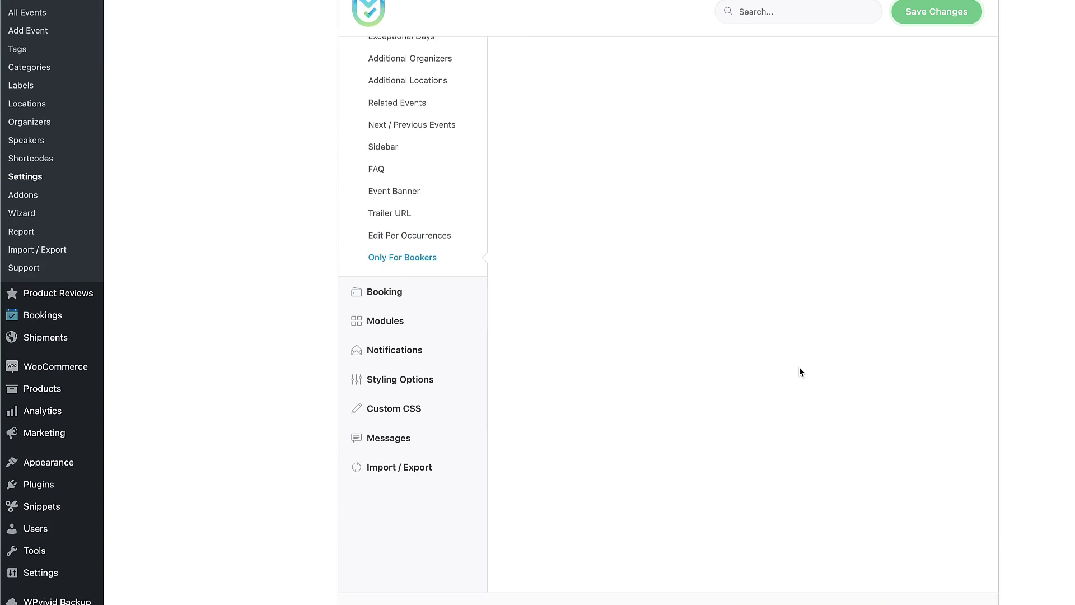
{"action": "left_click", "coordinate": [933, 11]}
On the Booking settings page, set Skip Step 1 to If Possible.
{"action": "mouse_move", "coordinate": [408, 290]}
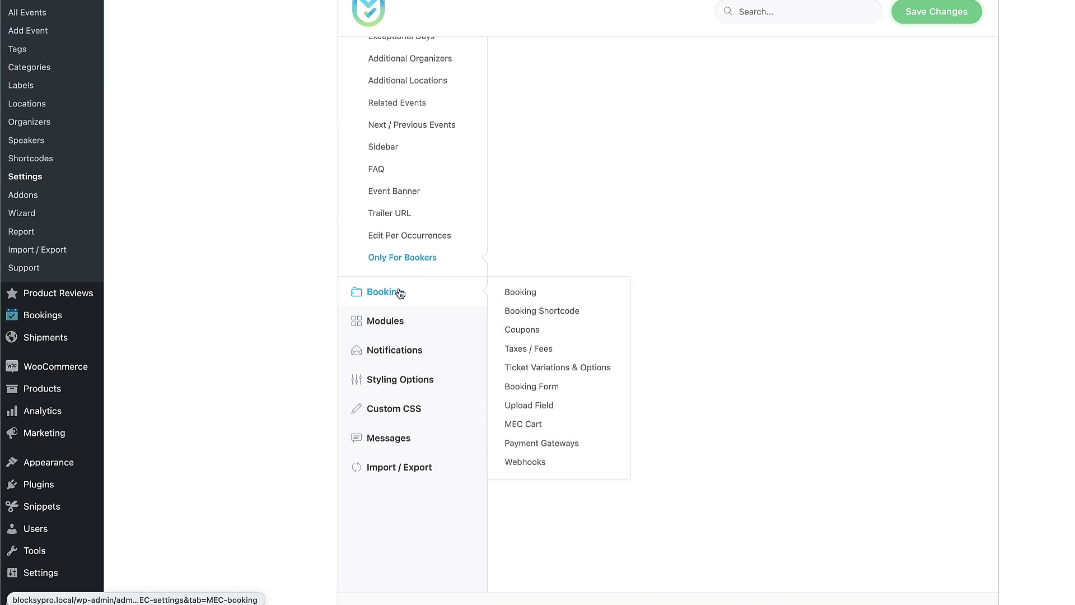
{"action": "left_click", "coordinate": [520, 293]}
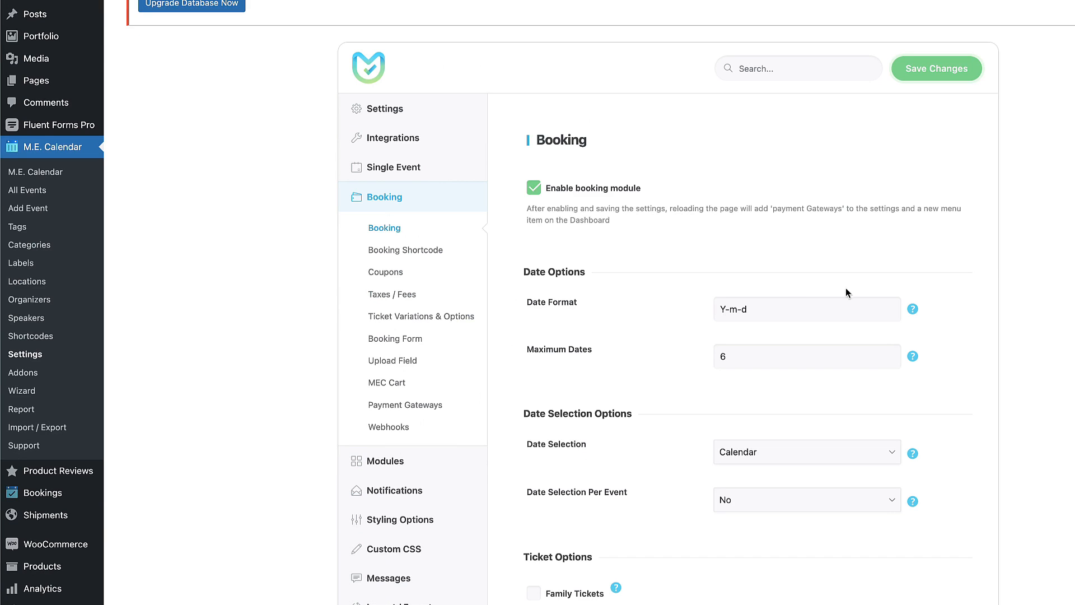
{"action": "scroll", "coordinate": [732, 333], "scroll_direction": "down", "scroll_amount": 1}
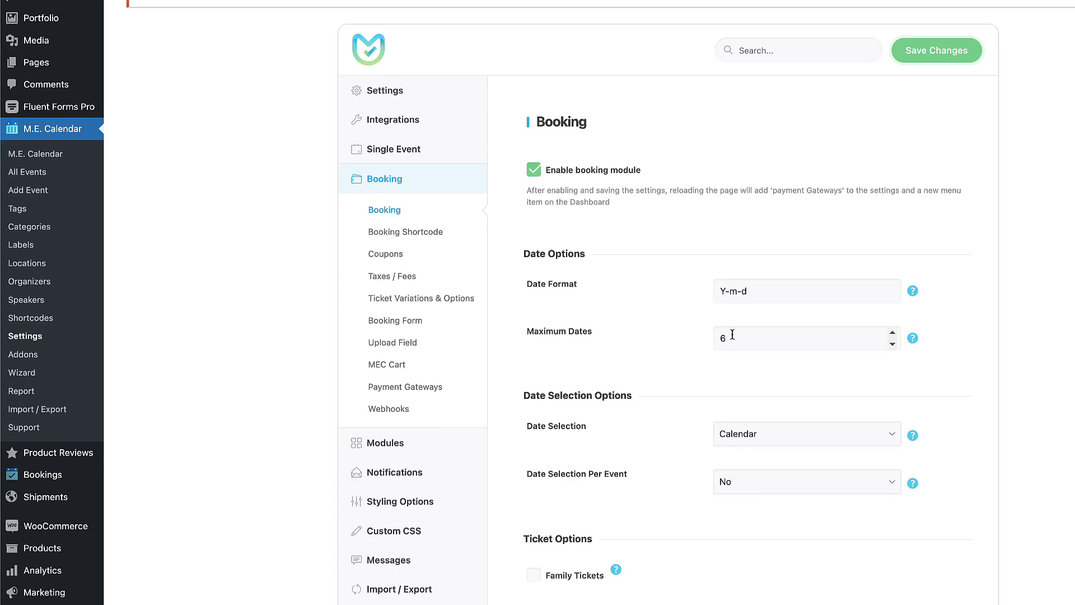
{"action": "scroll", "coordinate": [731, 334], "scroll_direction": "down", "scroll_amount": 8}
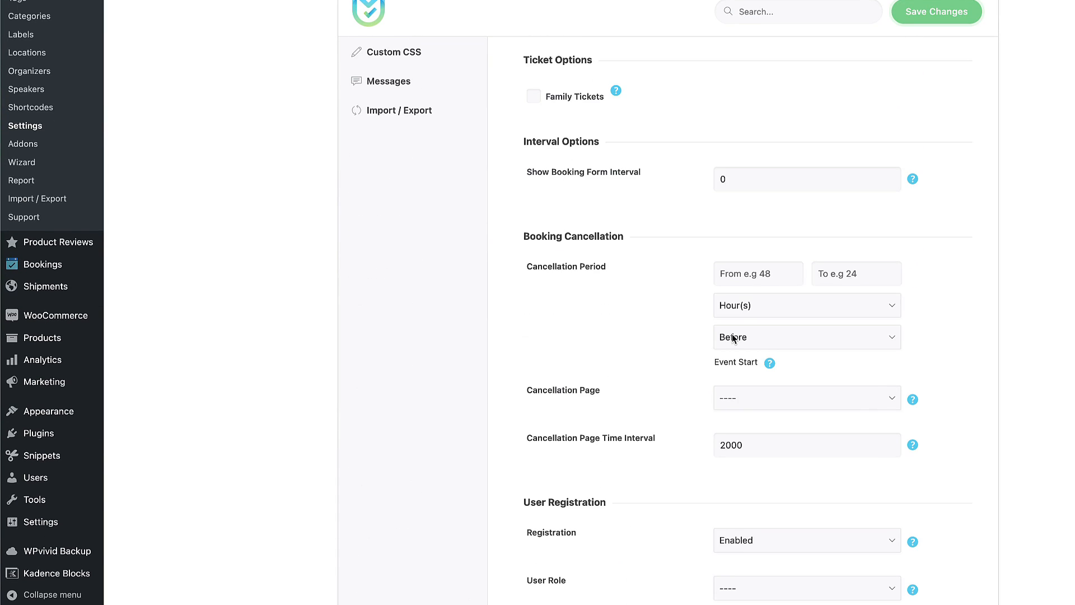
{"action": "scroll", "coordinate": [758, 280], "scroll_direction": "down", "scroll_amount": 3}
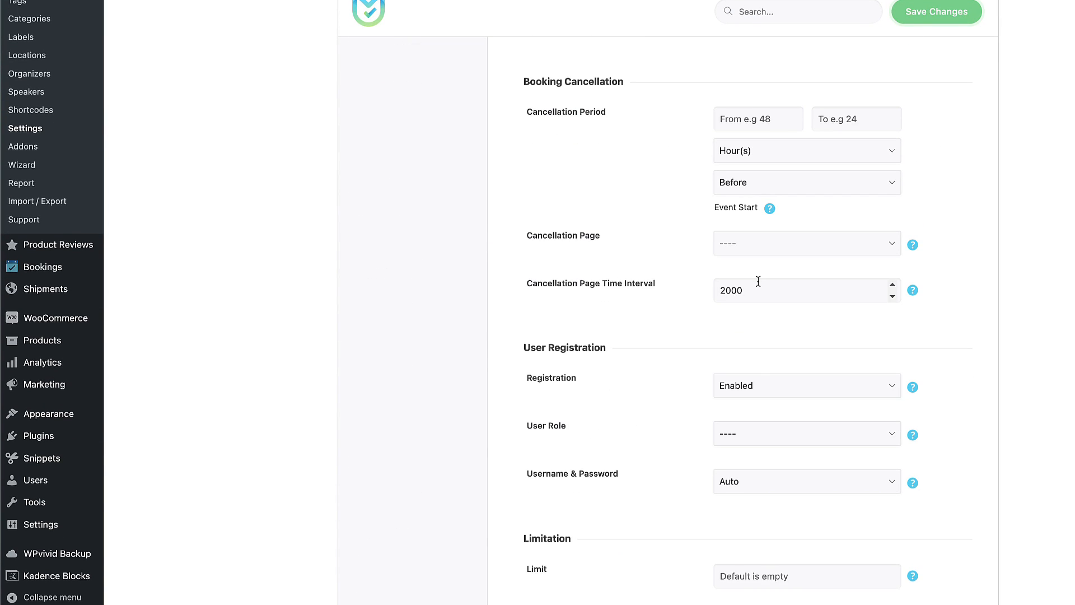
{"action": "scroll", "coordinate": [760, 361], "scroll_direction": "down", "scroll_amount": 2}
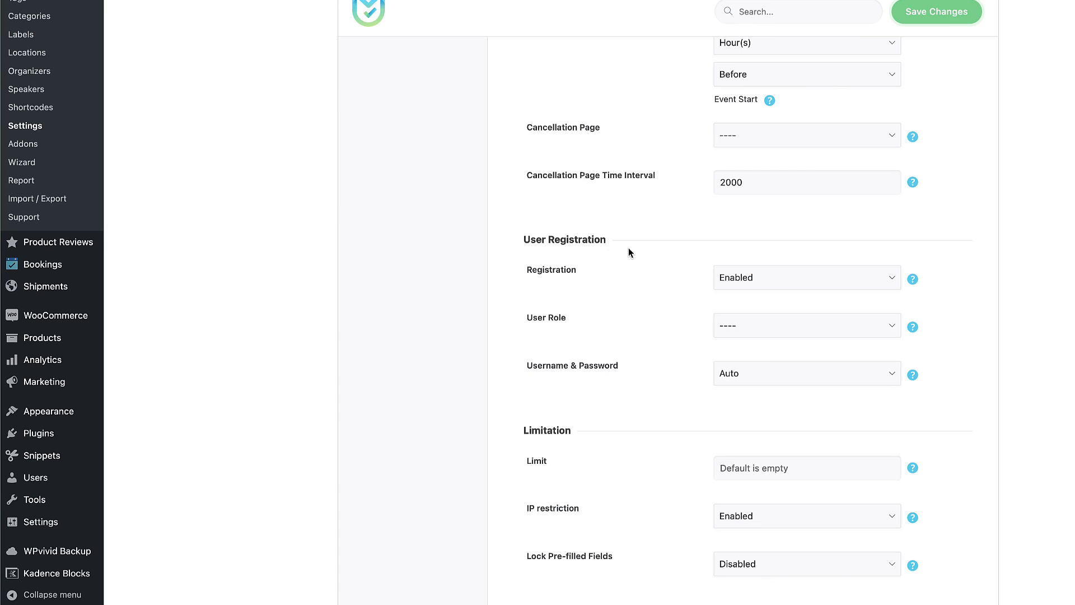
{"action": "scroll", "coordinate": [676, 313], "scroll_direction": "down", "scroll_amount": 8}
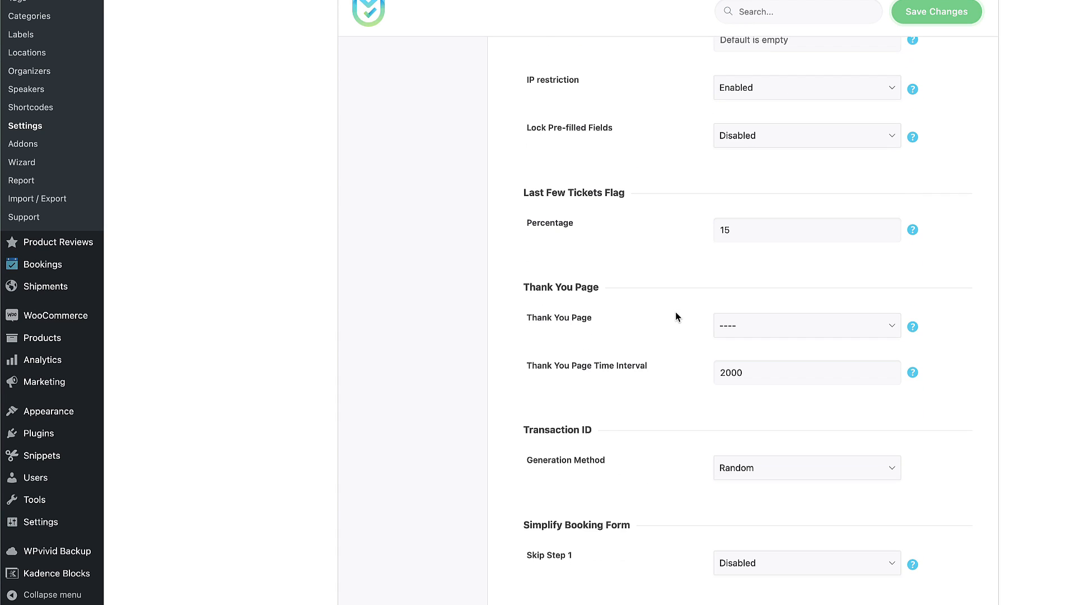
{"action": "scroll", "coordinate": [762, 331], "scroll_direction": "down", "scroll_amount": 4}
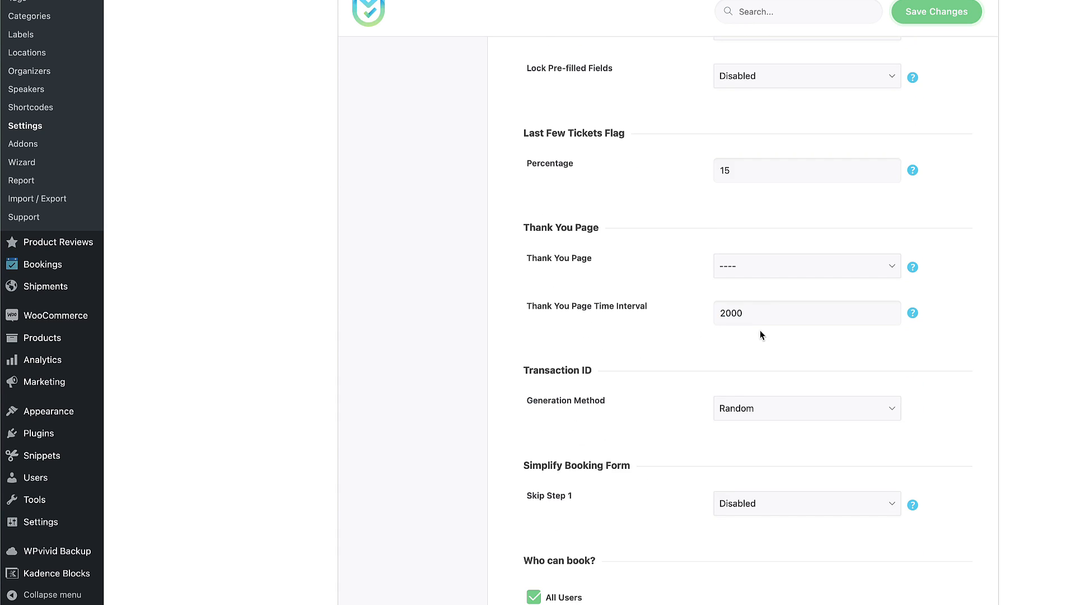
{"action": "scroll", "coordinate": [761, 332], "scroll_direction": "down", "scroll_amount": 4}
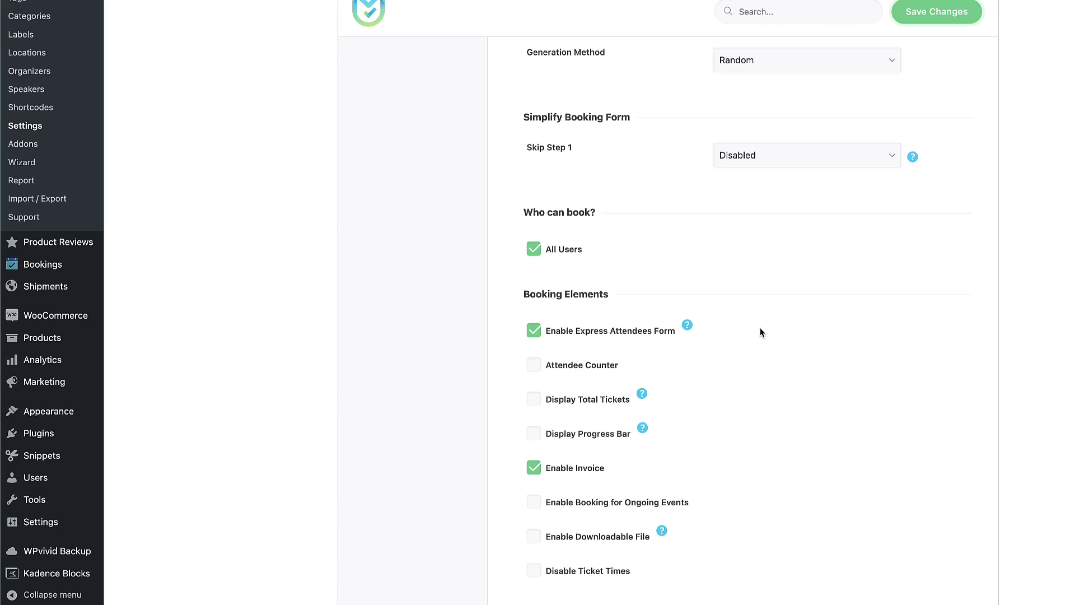
{"action": "left_click", "coordinate": [751, 155]}
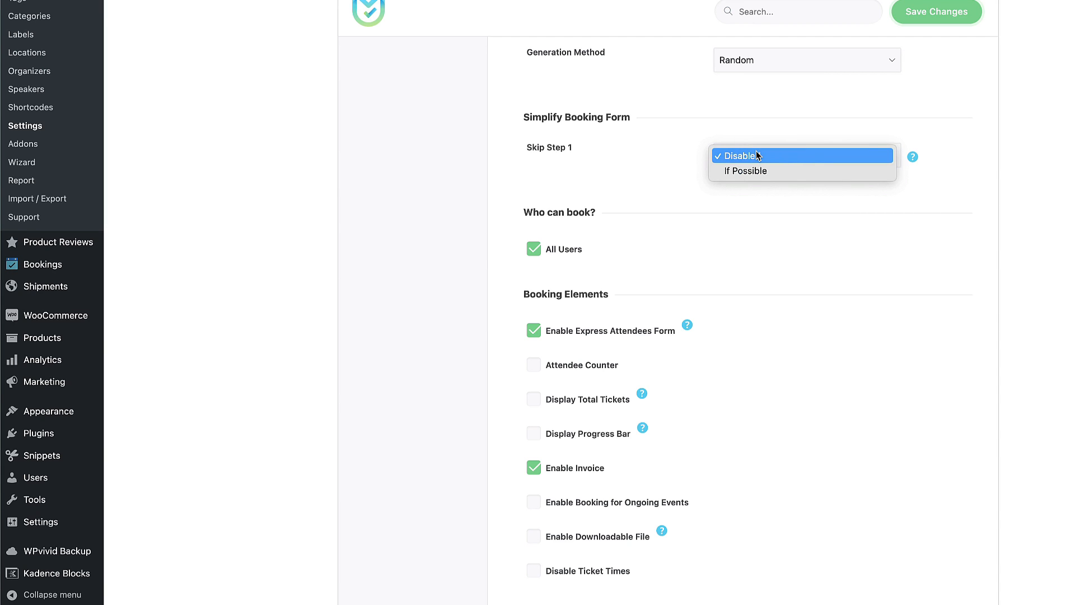
{"action": "left_click", "coordinate": [745, 170]}
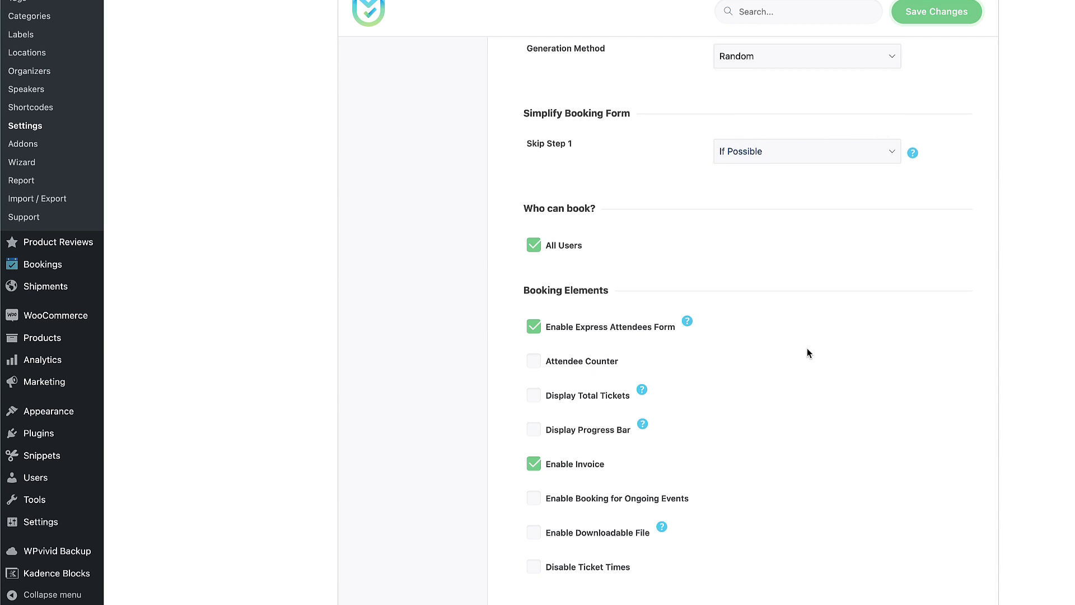
Browse the Booking Shortcode, Coupons and Taxes / Fees pages through to Ticket Variations & Options.
{"action": "scroll", "coordinate": [807, 348], "scroll_direction": "down", "scroll_amount": 4}
{"action": "scroll", "coordinate": [807, 348], "scroll_direction": "down", "scroll_amount": 1}
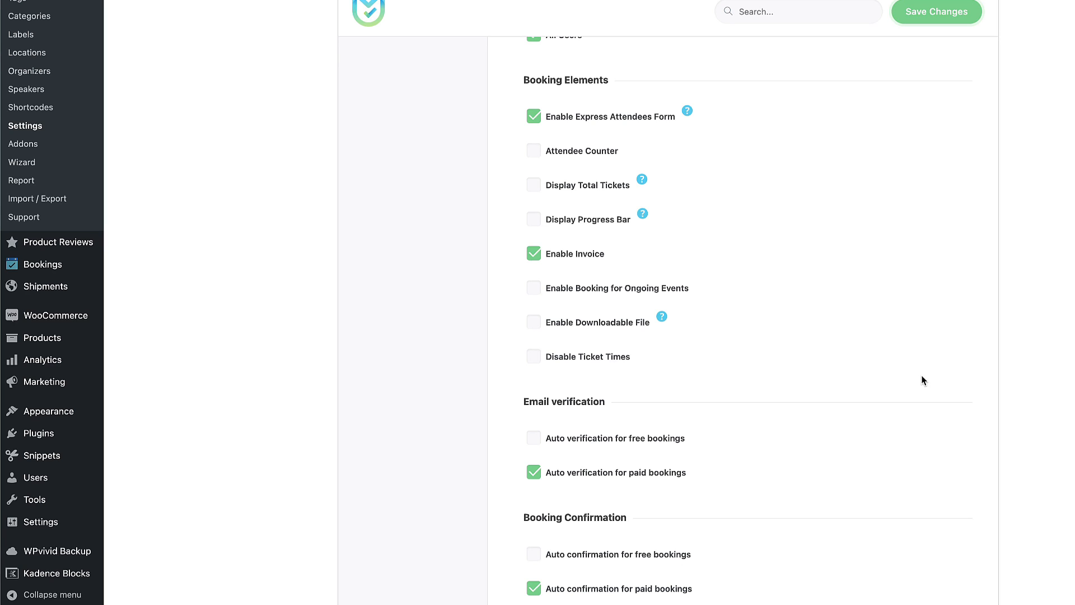
{"action": "scroll", "coordinate": [921, 377], "scroll_direction": "down", "scroll_amount": 5}
{"action": "scroll", "coordinate": [922, 377], "scroll_direction": "up", "scroll_amount": 20}
{"action": "left_click", "coordinate": [408, 292]}
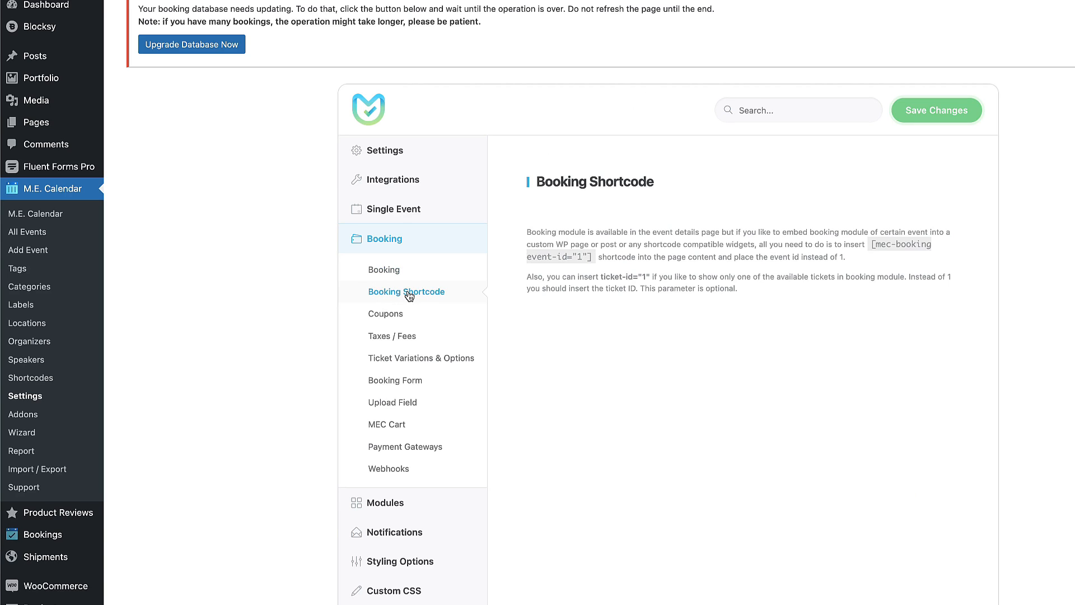
{"action": "left_click", "coordinate": [391, 314]}
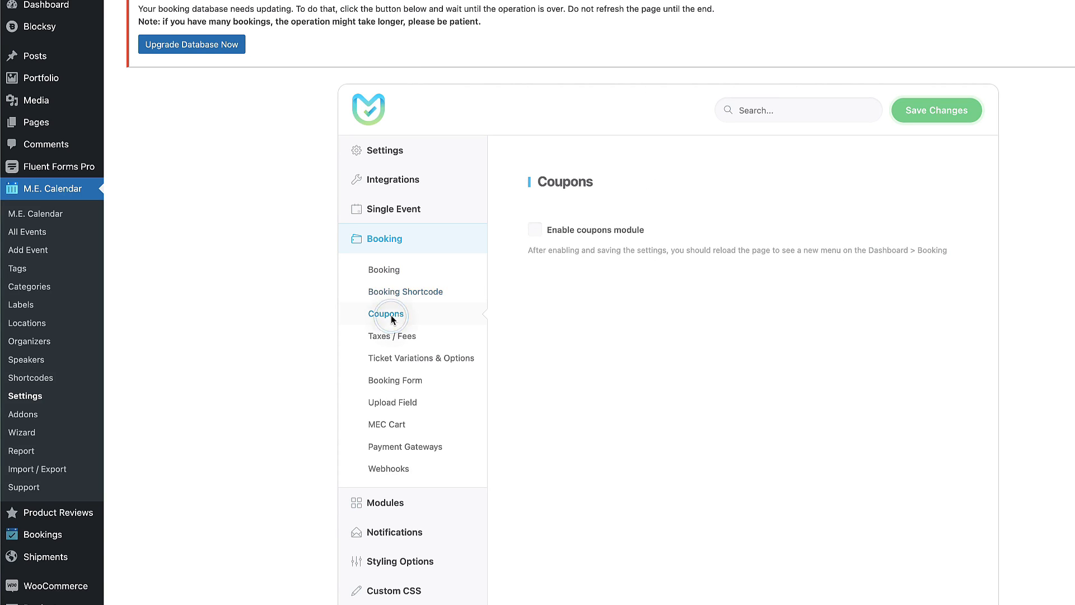
{"action": "left_click", "coordinate": [386, 337]}
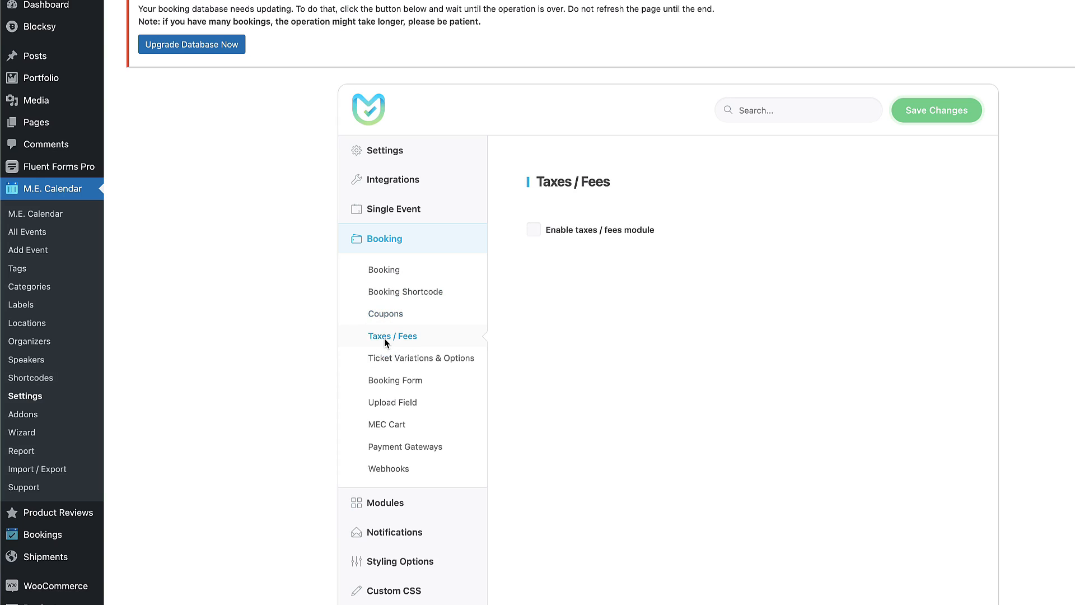
{"action": "left_click", "coordinate": [384, 358]}
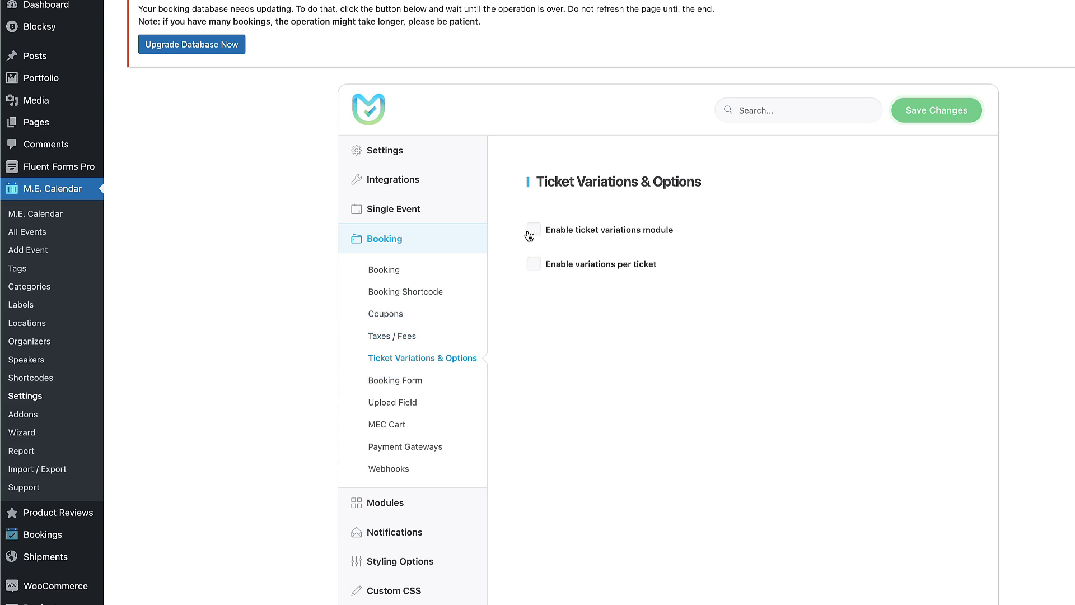
Enable the ticket variations module and add a Book variation priced 10.
{"action": "left_click", "coordinate": [531, 233]}
{"action": "scroll", "coordinate": [800, 207], "scroll_direction": "down", "scroll_amount": 2}
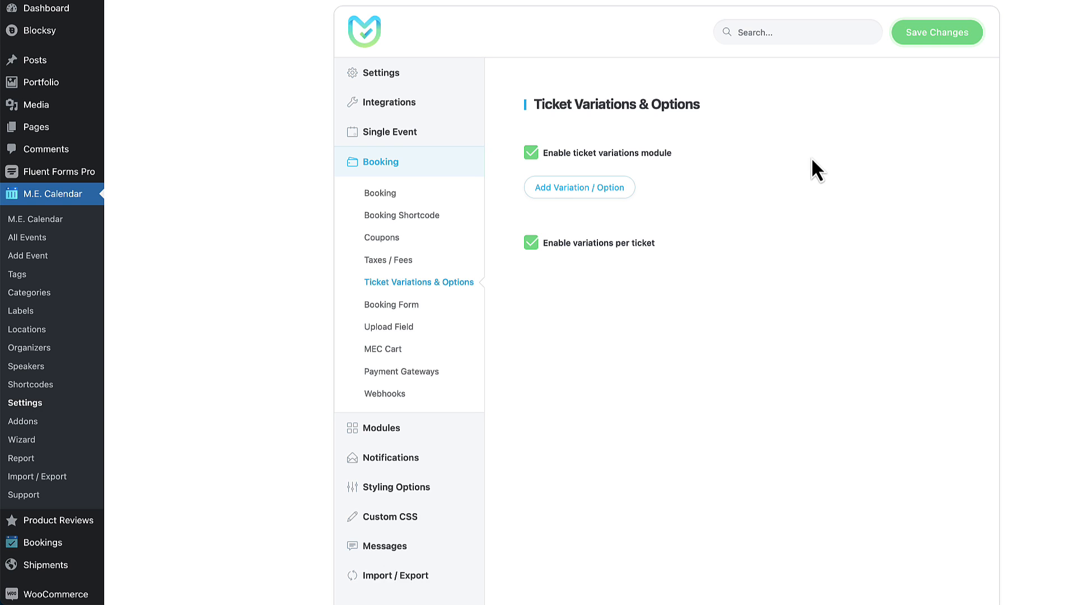
{"action": "left_click", "coordinate": [557, 189]}
{"action": "left_click", "coordinate": [536, 250]}
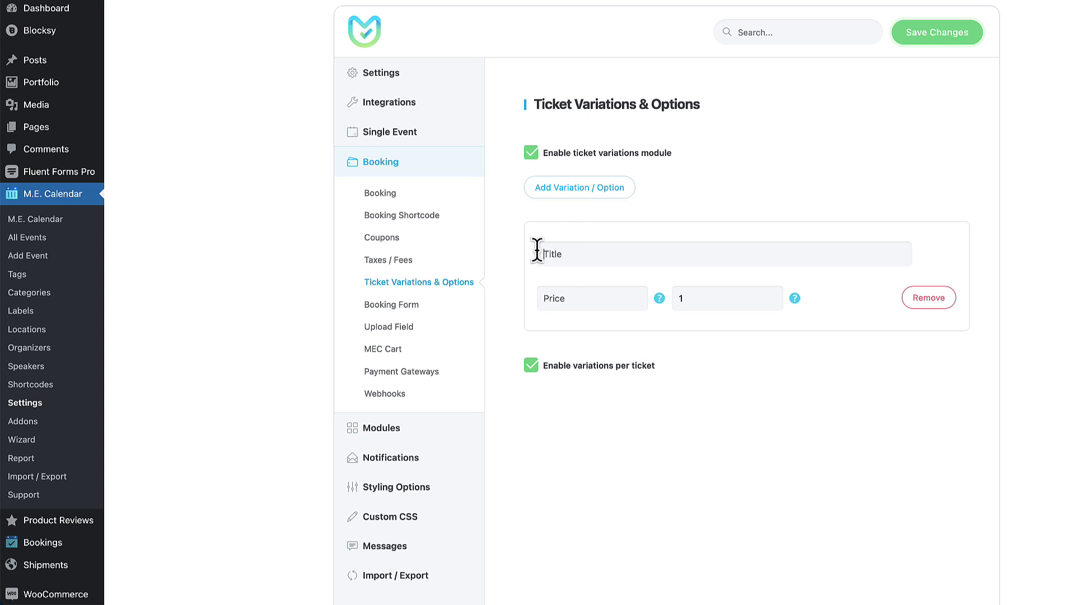
{"action": "type", "text": "Book"}
{"action": "left_click", "coordinate": [691, 298]}
{"action": "type", "text": "0"}
Add a second variation row, then remove both so no variations remain.
{"action": "left_click", "coordinate": [594, 189]}
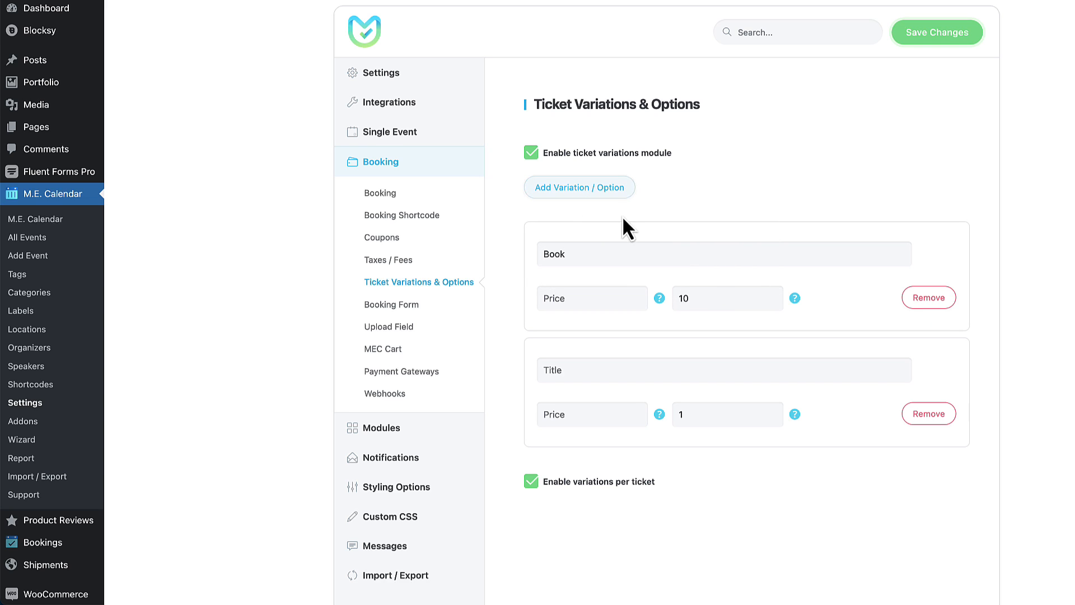
{"action": "left_click", "coordinate": [918, 413]}
{"action": "left_click", "coordinate": [928, 298]}
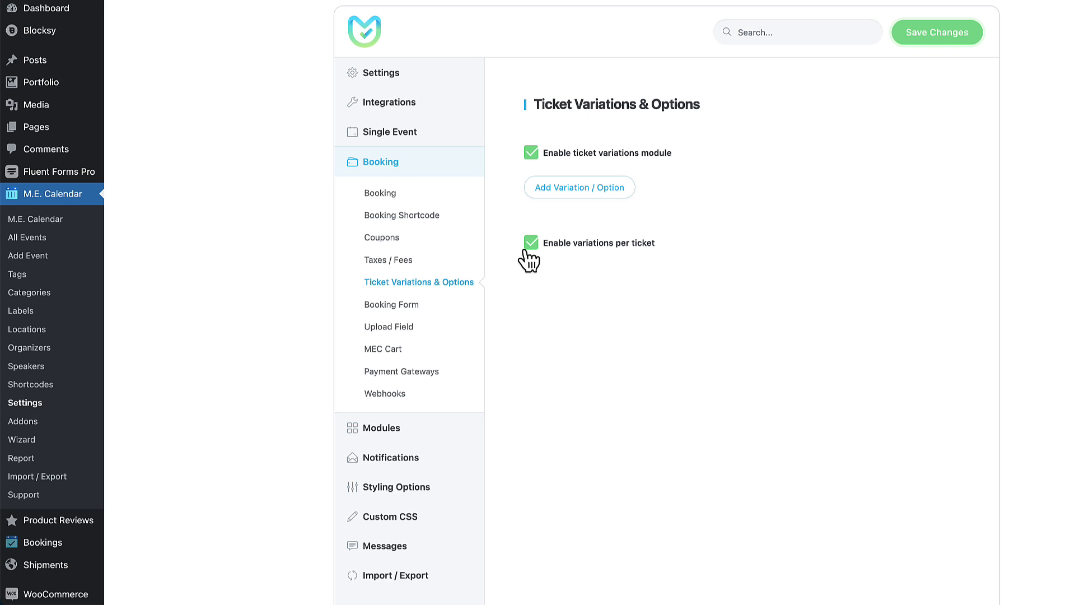
{"action": "scroll", "coordinate": [528, 259], "scroll_direction": "up", "scroll_amount": 3}
Browse the Booking Form, Upload Field and MEC Cart settings, ending on Payment Gateways.
{"action": "left_click", "coordinate": [392, 381]}
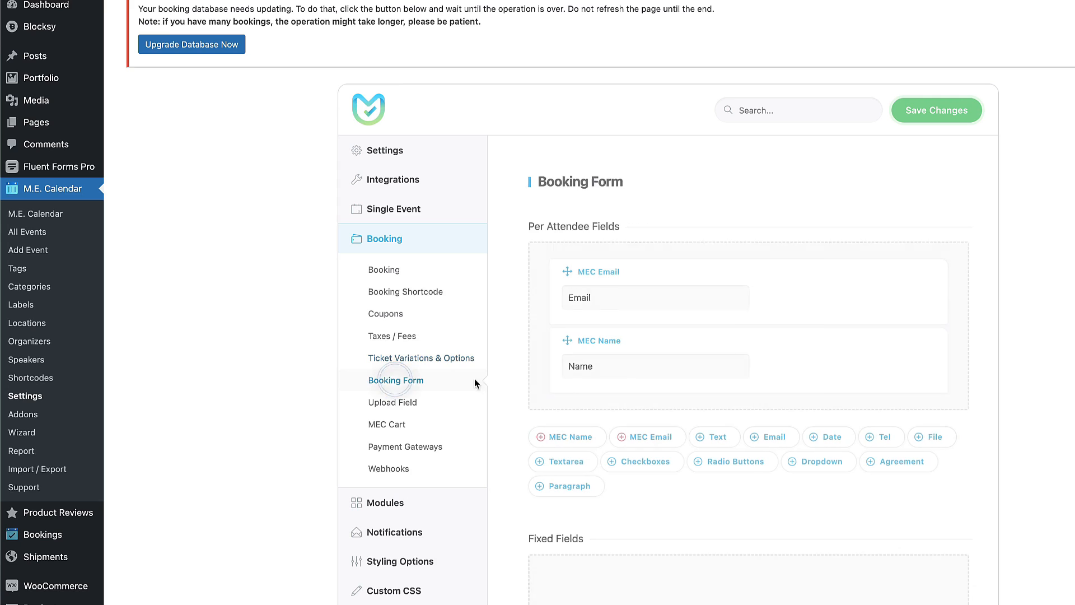
{"action": "scroll", "coordinate": [785, 326], "scroll_direction": "down", "scroll_amount": 2}
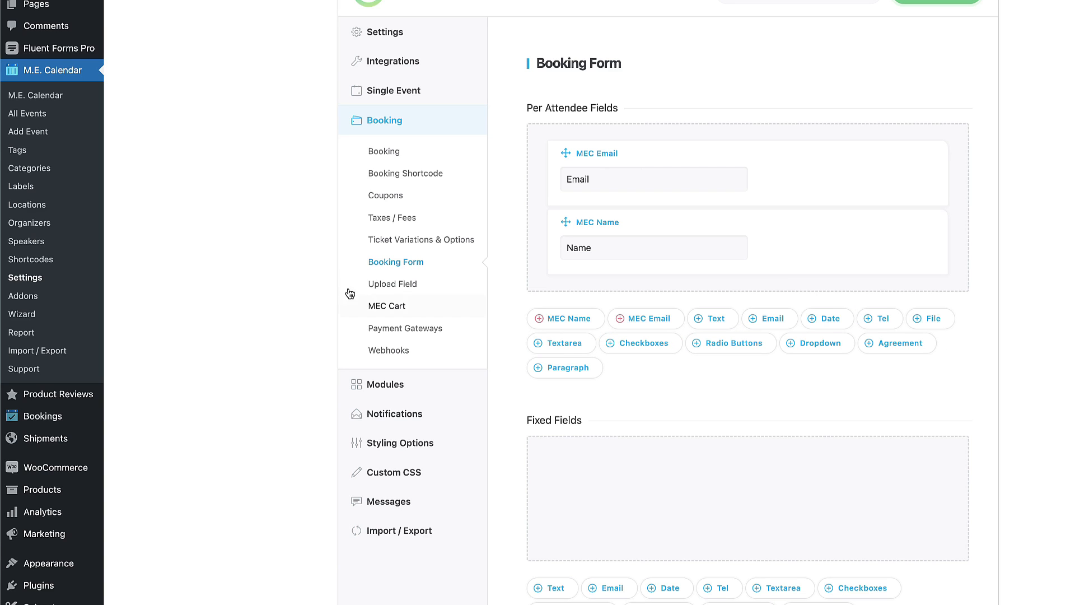
{"action": "left_click", "coordinate": [380, 284]}
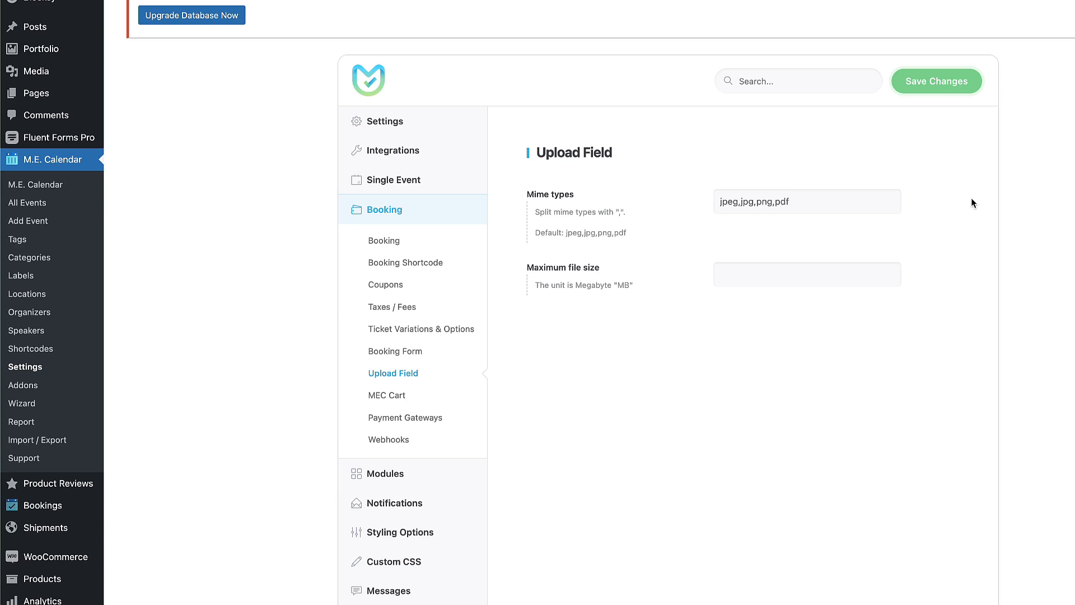
{"action": "left_click", "coordinate": [387, 395]}
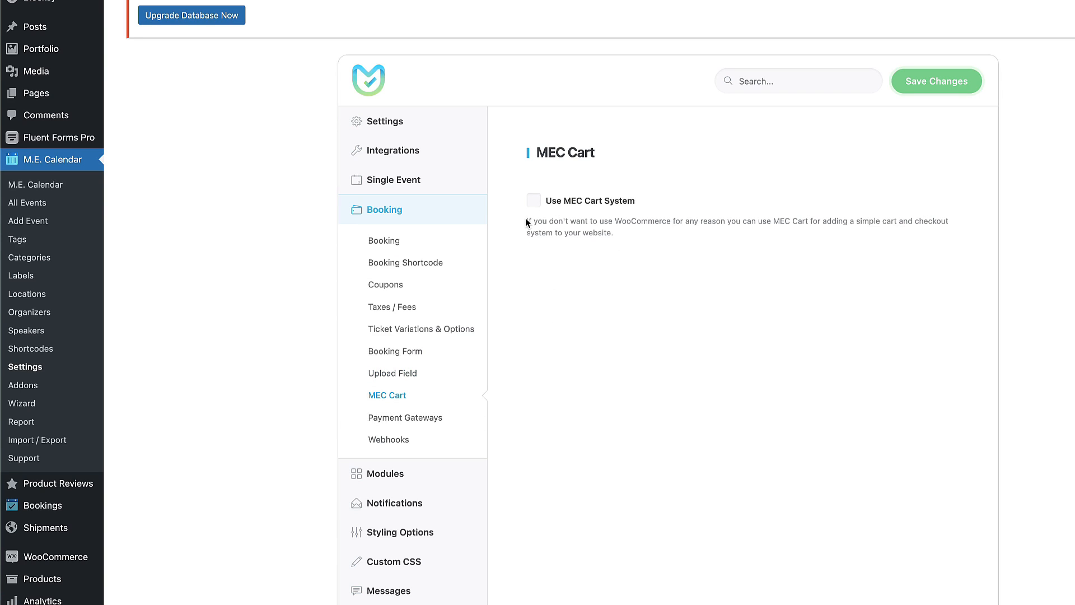
{"action": "left_click_drag", "start_coordinate": [526, 219], "coordinate": [756, 235]}
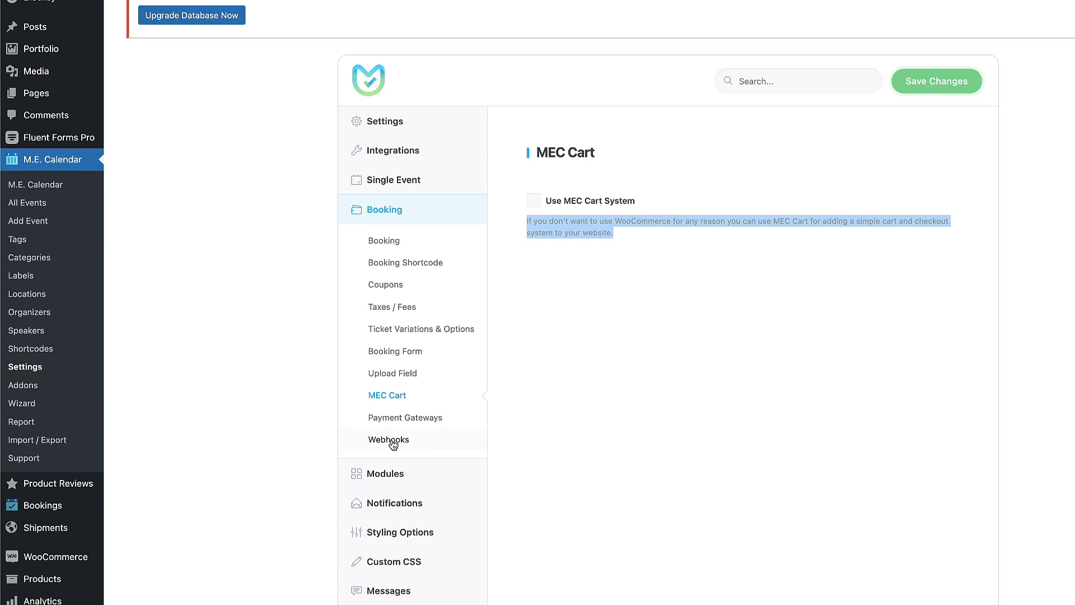
{"action": "left_click", "coordinate": [398, 418]}
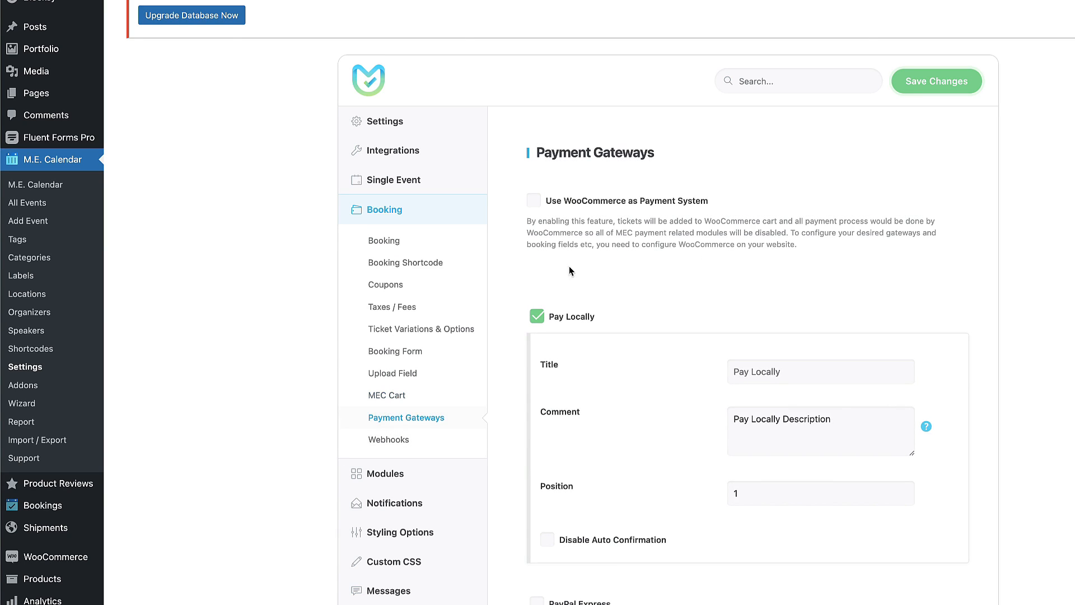
Use WooCommerce as the payment system with automatic order completion Enabled, save, then go to Modules.
{"action": "left_click", "coordinate": [530, 204]}
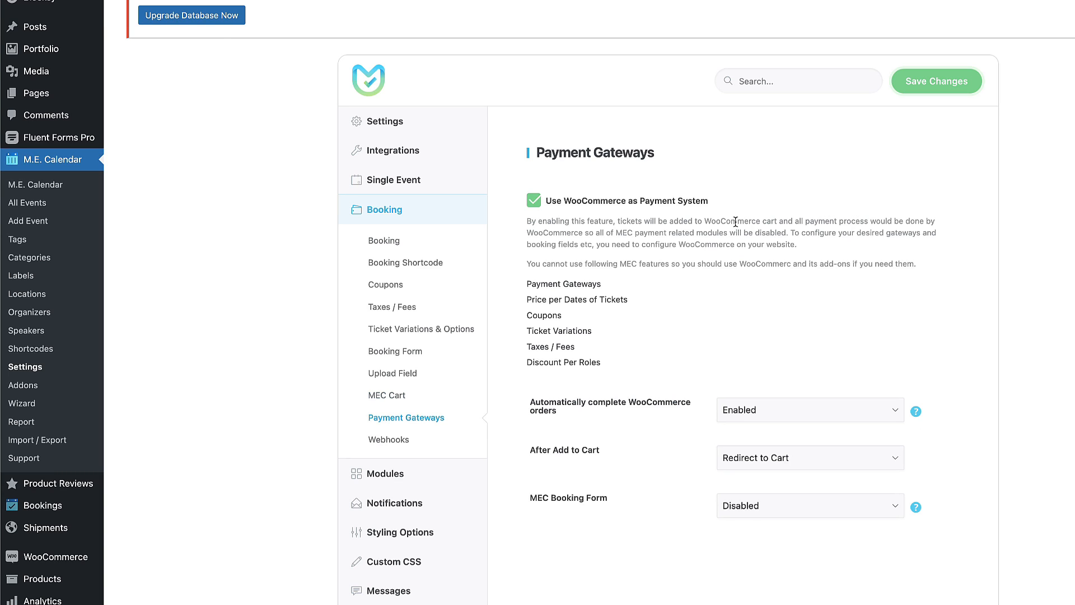
{"action": "scroll", "coordinate": [597, 445], "scroll_direction": "down", "scroll_amount": 2}
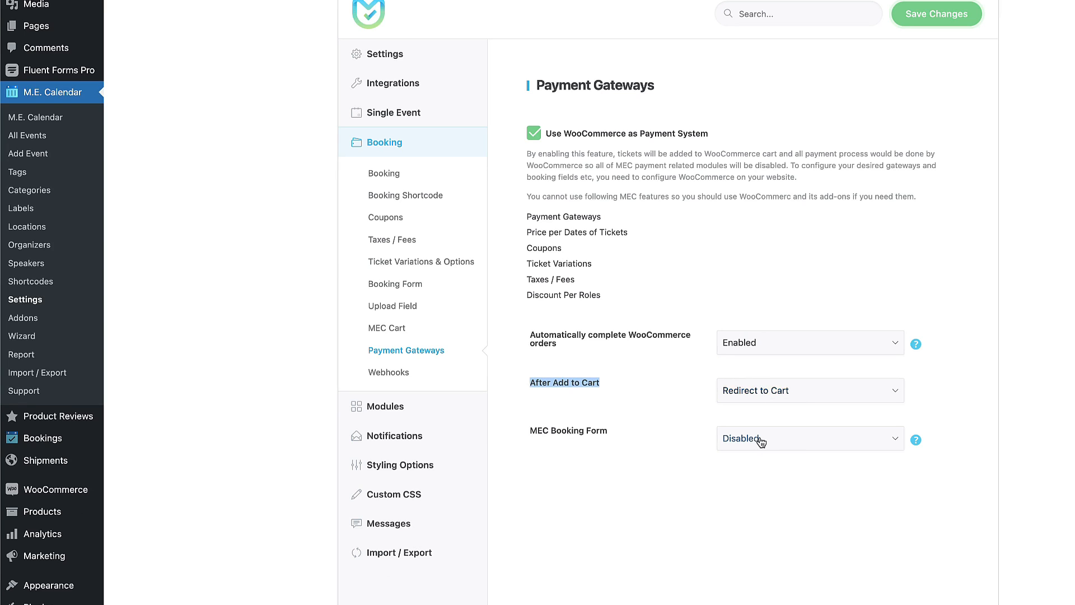
{"action": "left_click", "coordinate": [756, 496]}
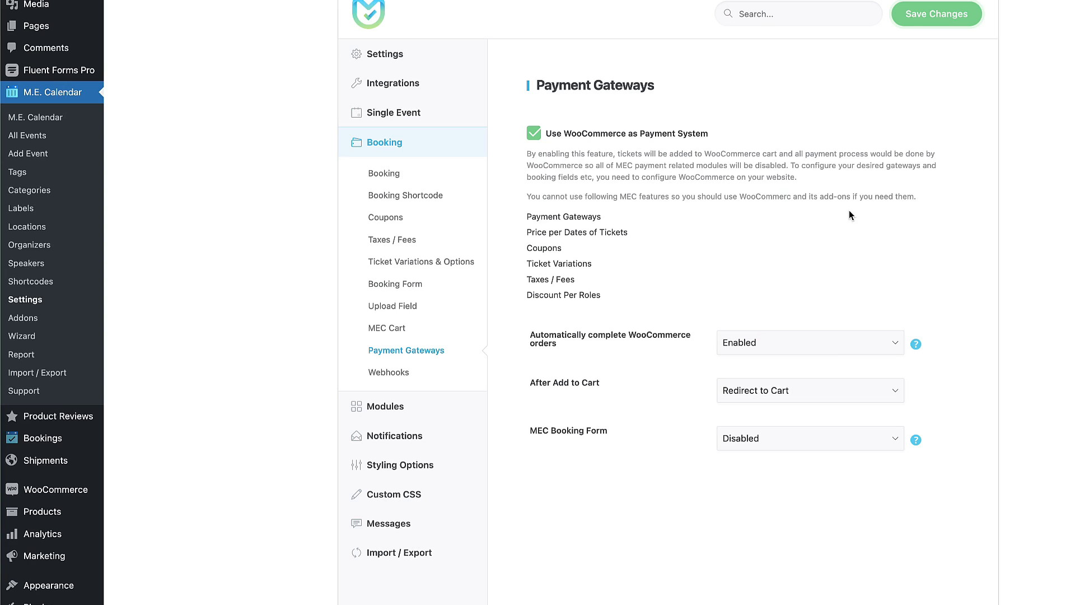
{"action": "left_click", "coordinate": [767, 348]}
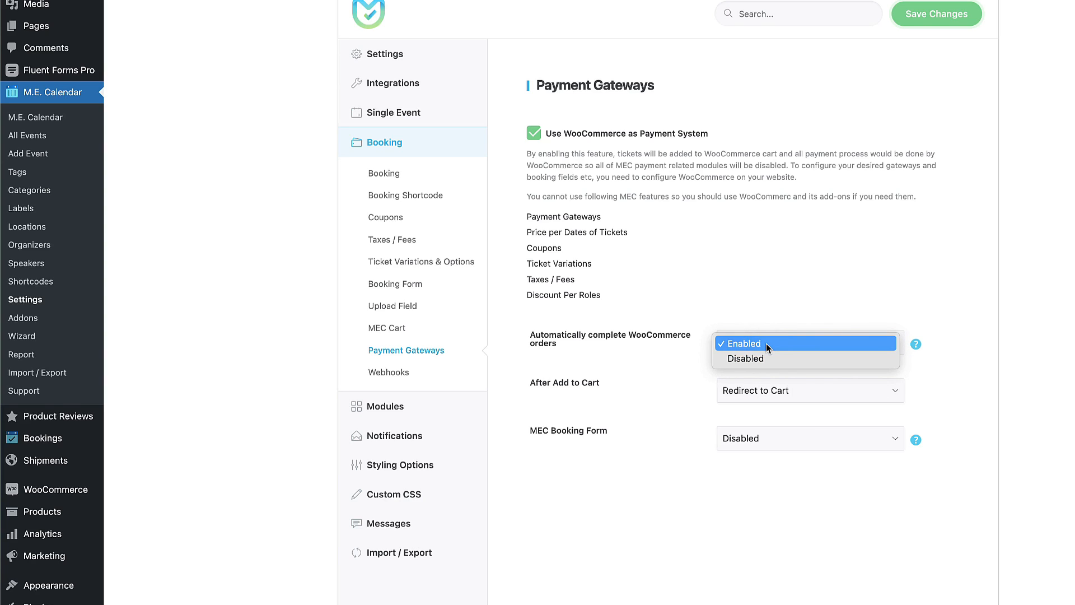
{"action": "left_click", "coordinate": [803, 277]}
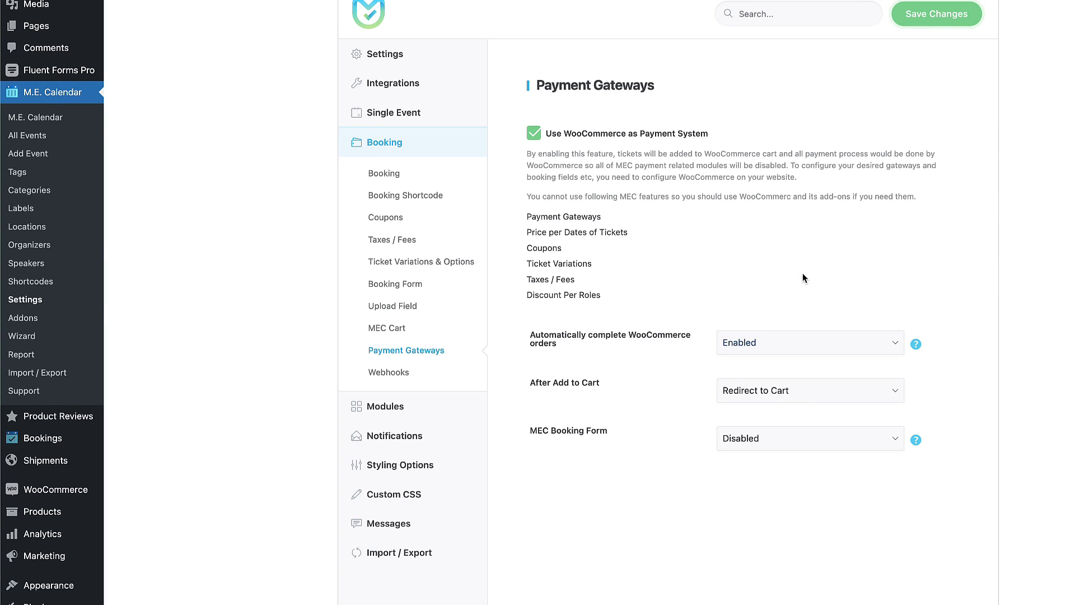
{"action": "left_click", "coordinate": [784, 345]}
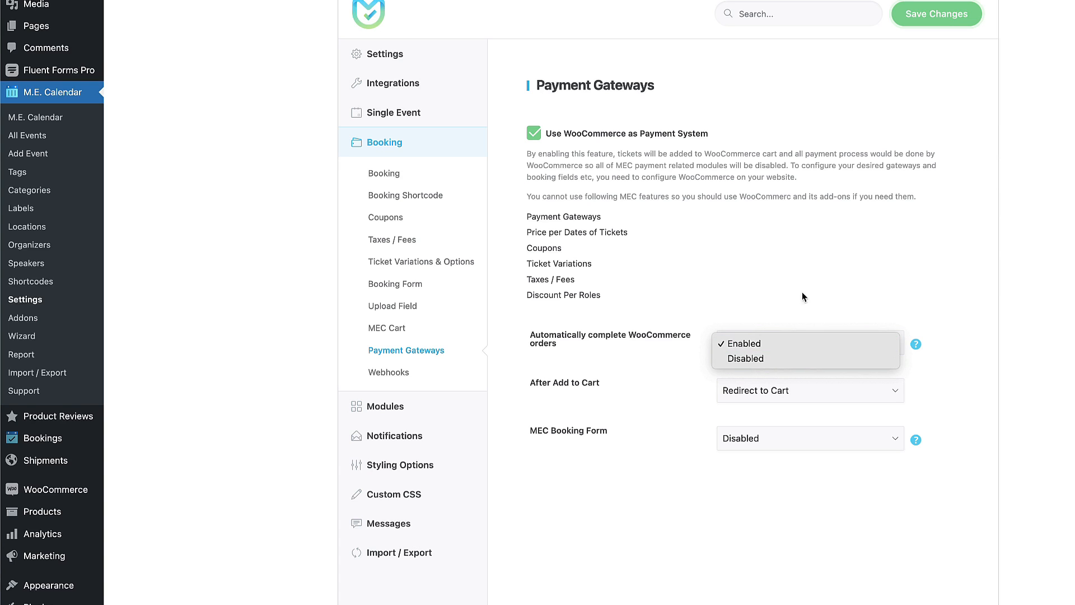
{"action": "left_click", "coordinate": [813, 282]}
{"action": "left_click", "coordinate": [942, 21]}
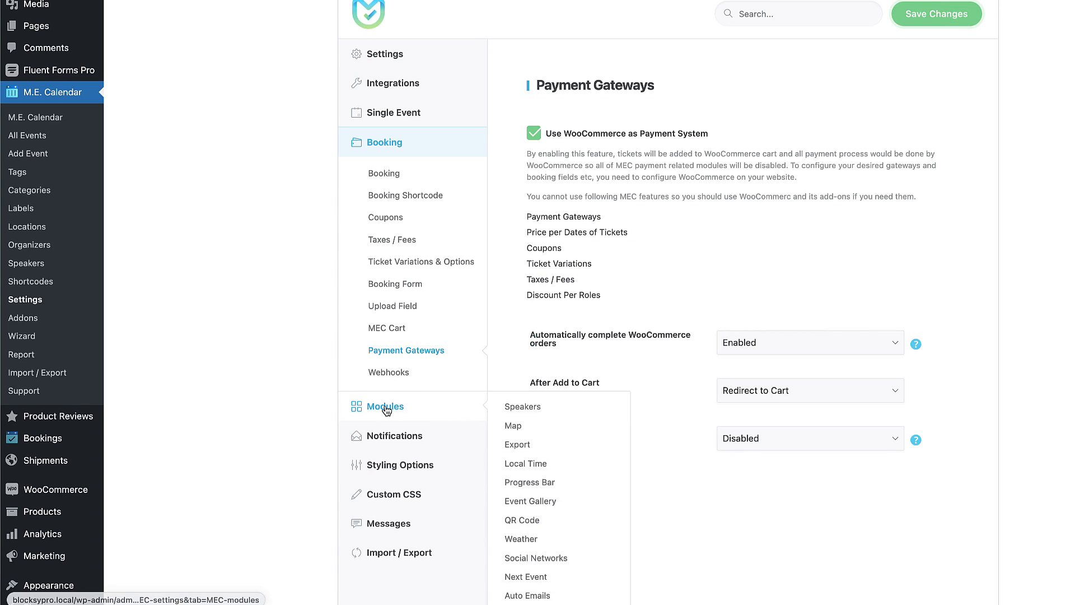
{"action": "left_click", "coordinate": [386, 410]}
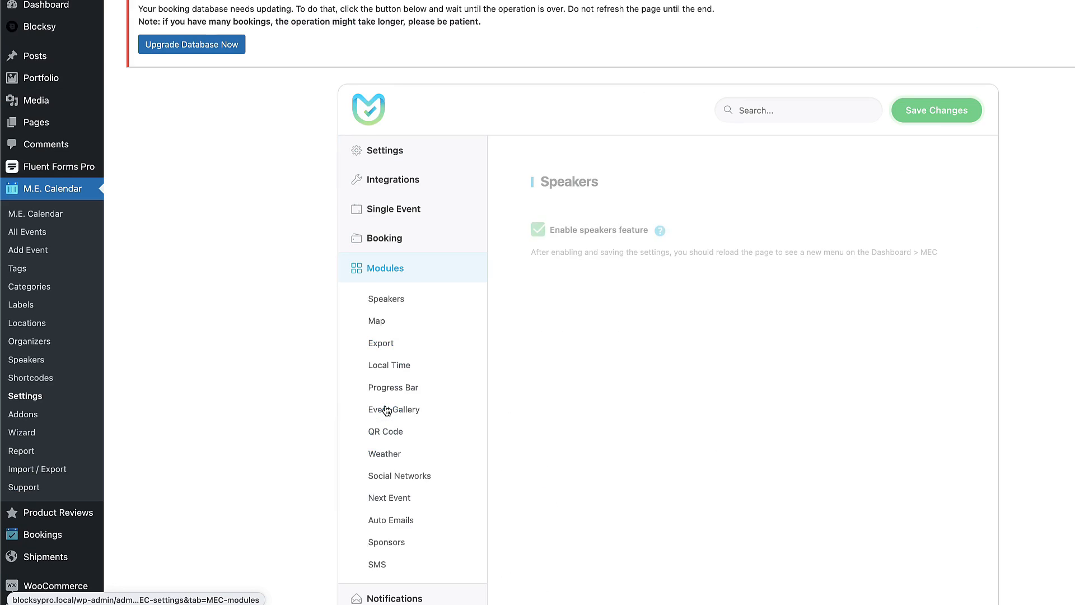
Scroll down and open the booking notification settings.
{"action": "scroll", "coordinate": [795, 313], "scroll_direction": "down", "scroll_amount": 3}
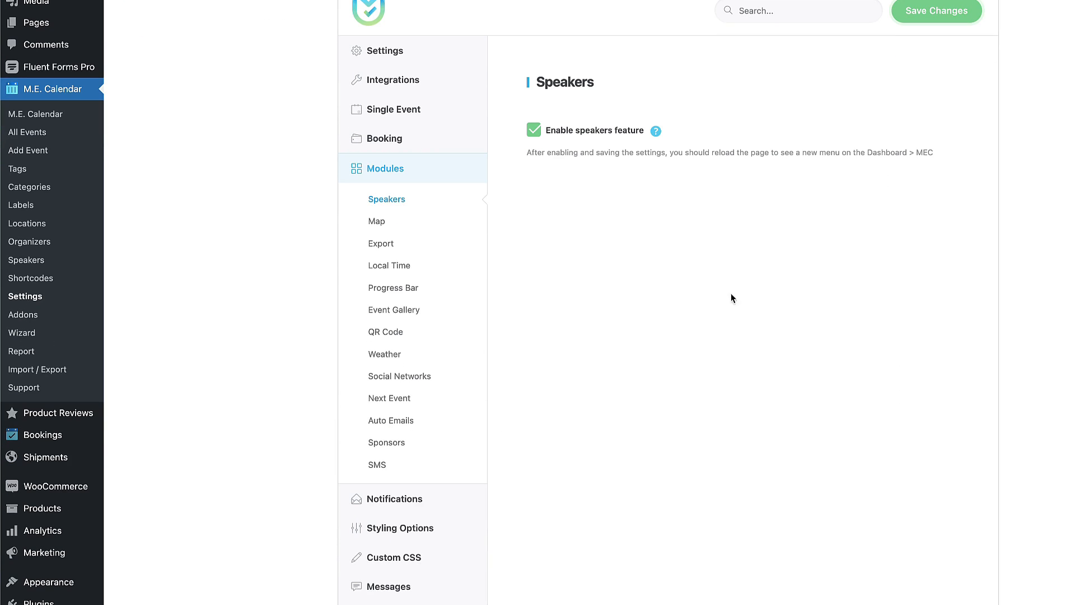
{"action": "scroll", "coordinate": [530, 413], "scroll_direction": "down", "scroll_amount": 5}
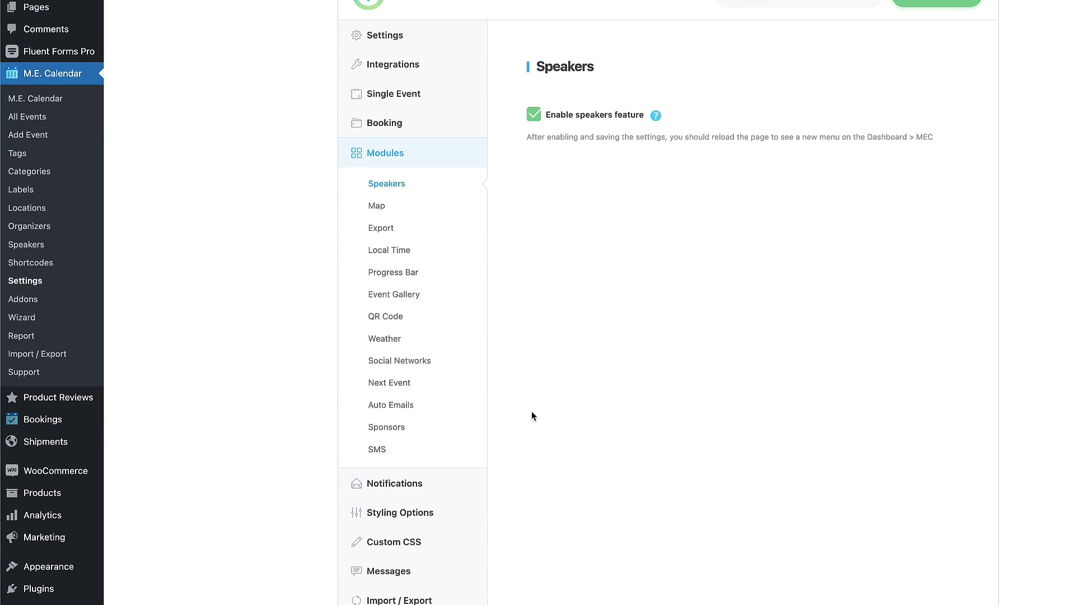
{"action": "left_click", "coordinate": [395, 314]}
{"action": "scroll", "coordinate": [1000, 290], "scroll_direction": "down", "scroll_amount": 4}
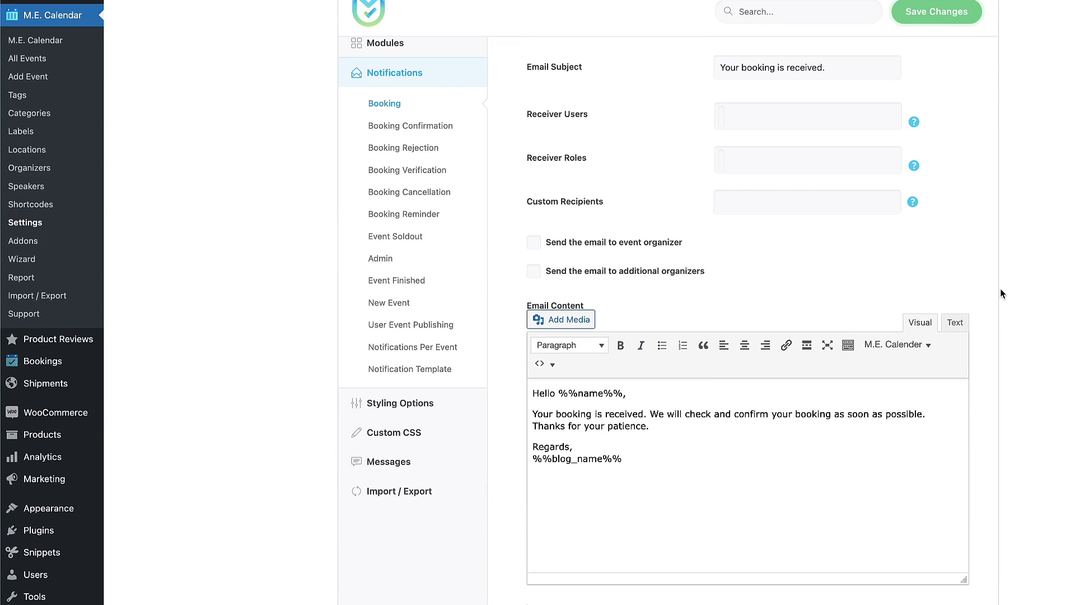
{"action": "scroll", "coordinate": [1000, 289], "scroll_direction": "up", "scroll_amount": 3}
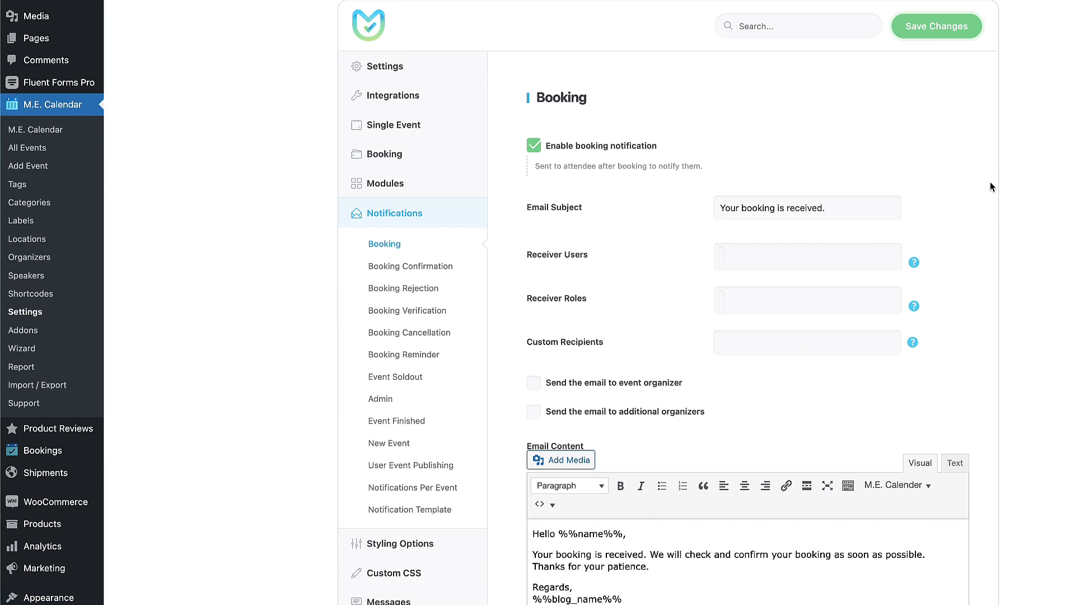
View Booking Confirmation, Rejection, Reminder and Event Soldout notifications, then open Styling Options.
{"action": "left_click", "coordinate": [392, 267]}
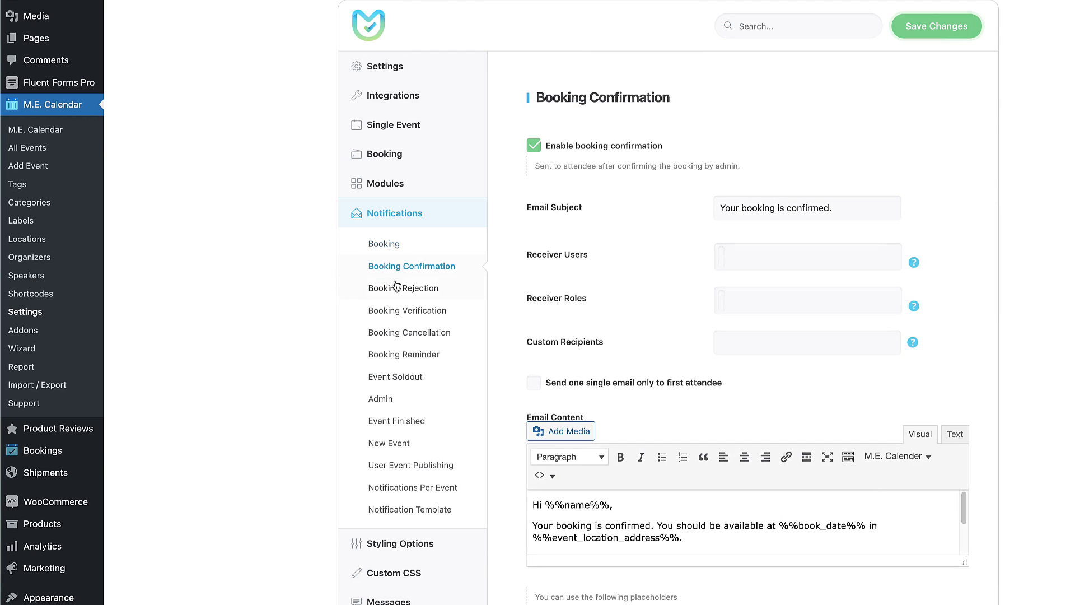
{"action": "left_click", "coordinate": [392, 290]}
{"action": "left_click", "coordinate": [392, 354]}
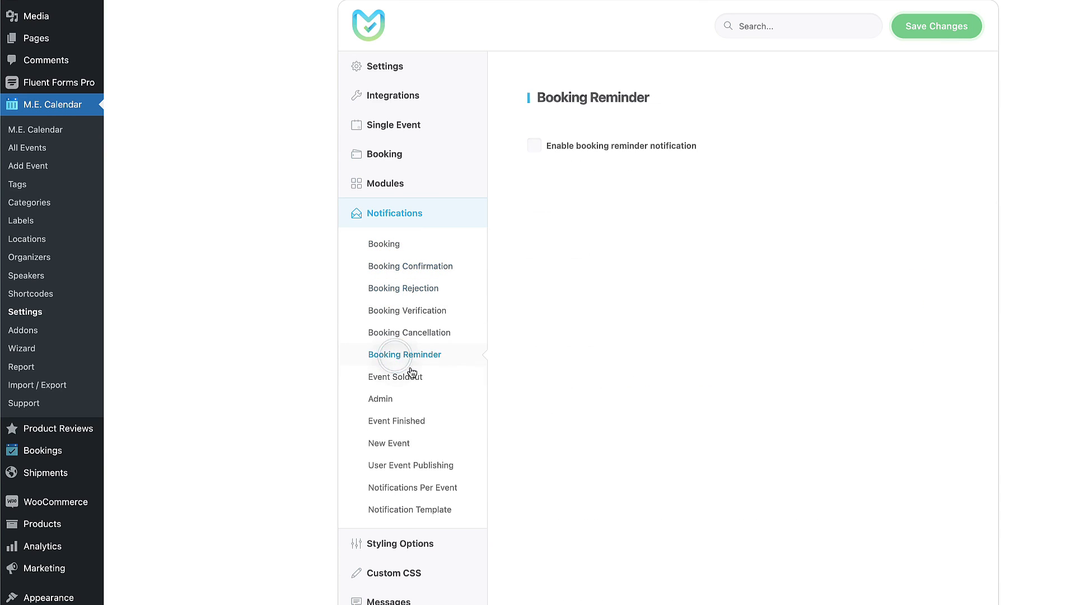
{"action": "left_click", "coordinate": [392, 377]}
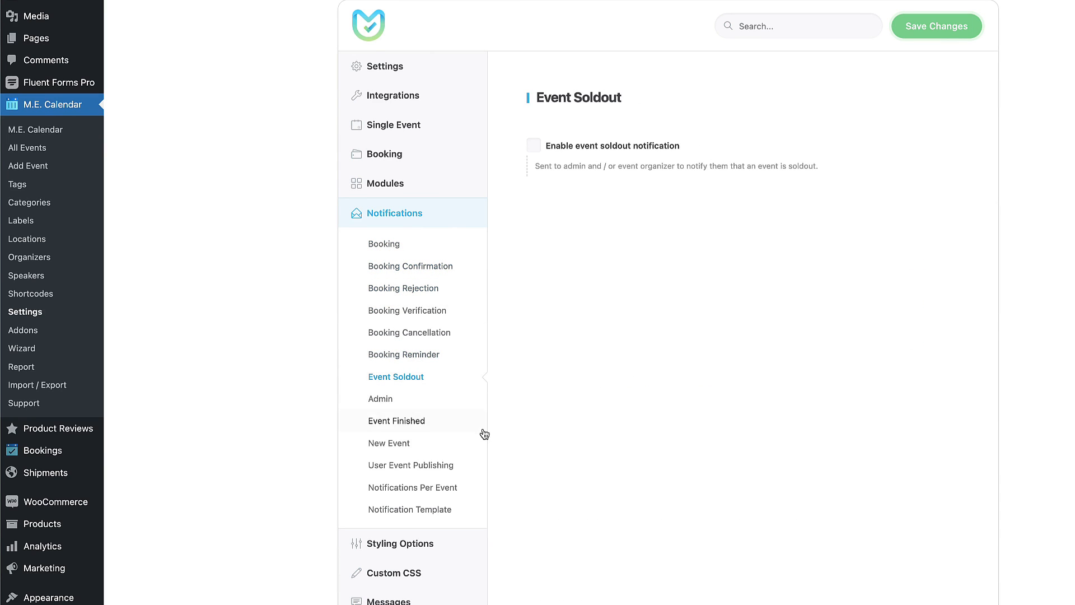
{"action": "scroll", "coordinate": [483, 448], "scroll_direction": "down", "scroll_amount": 5}
{"action": "left_click", "coordinate": [410, 292]}
{"action": "mouse_move", "coordinate": [413, 307]}
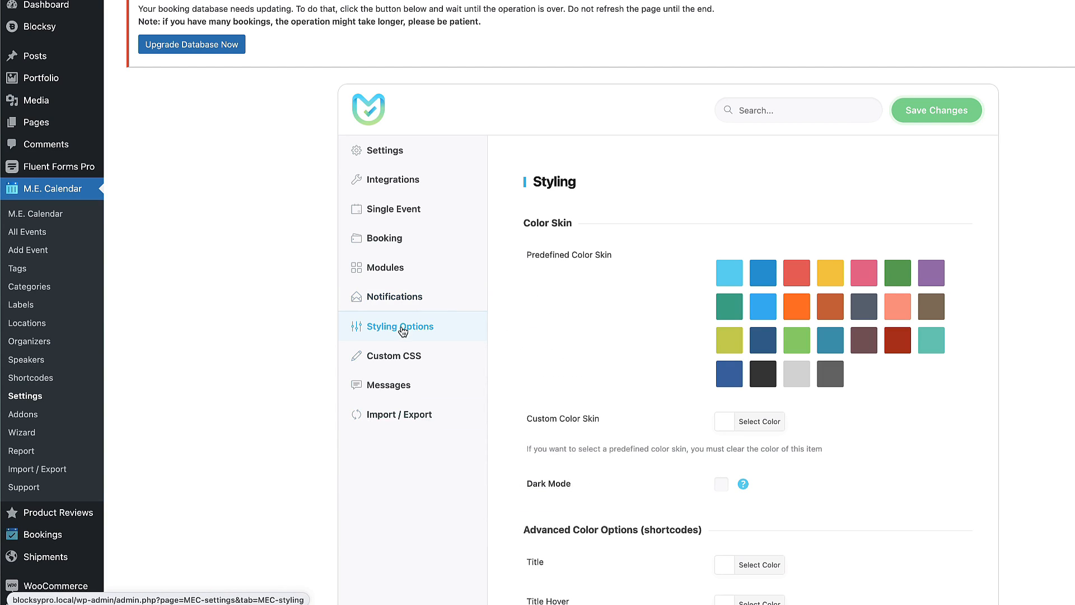
View the Custom CSS settings and the Messages page with Booking messages expanded.
{"action": "left_click", "coordinate": [390, 359]}
{"action": "left_click", "coordinate": [381, 384]}
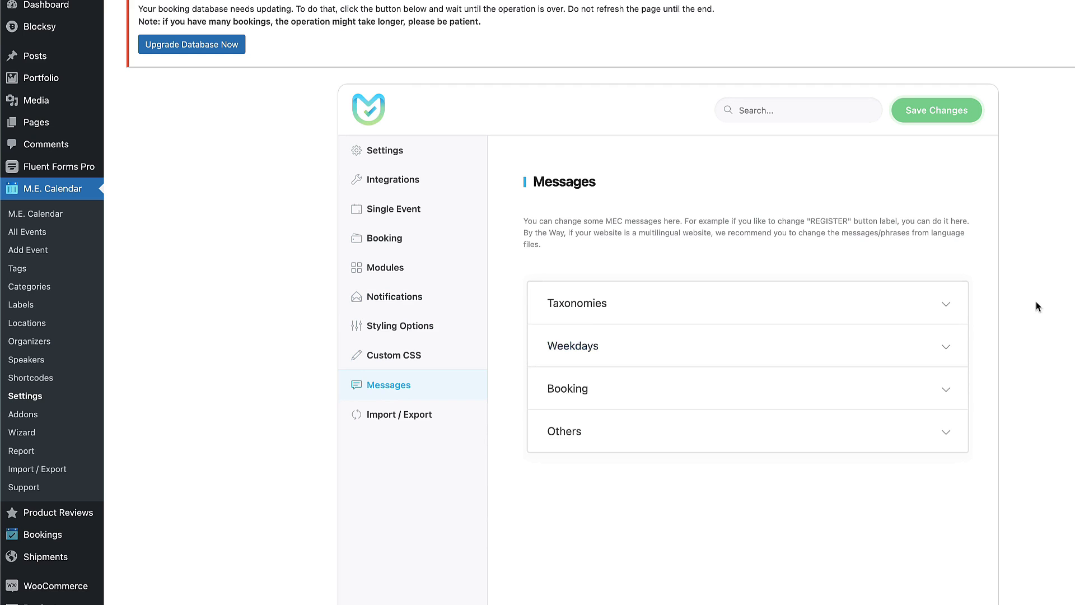
{"action": "left_click", "coordinate": [929, 389]}
{"action": "scroll", "coordinate": [978, 390], "scroll_direction": "down", "scroll_amount": 3}
{"action": "scroll", "coordinate": [979, 391], "scroll_direction": "up", "scroll_amount": 3}
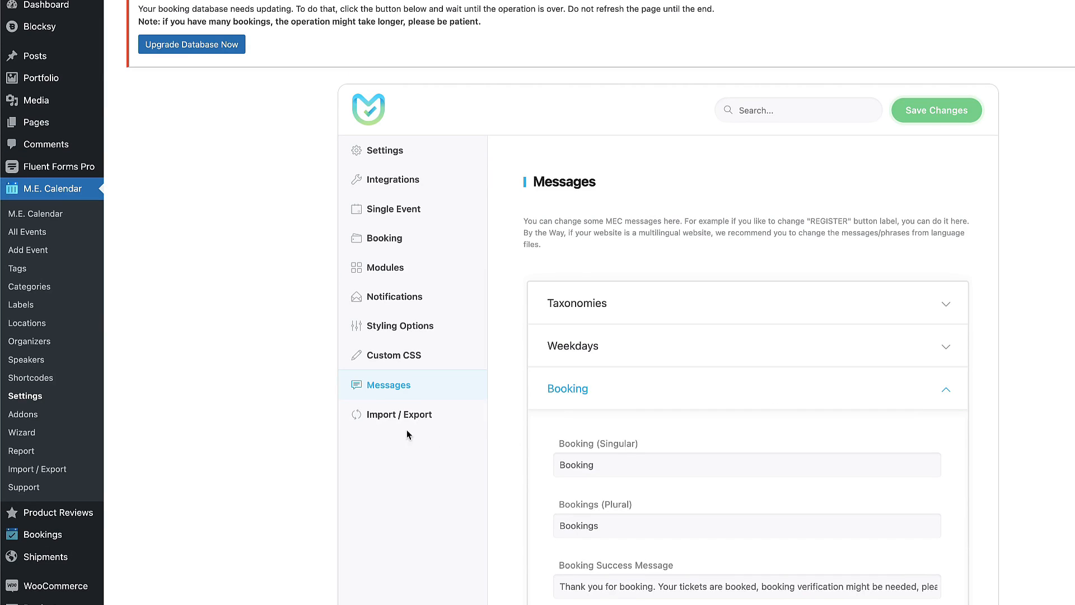
Look over Import / Export, then go to the All Events list.
{"action": "left_click", "coordinate": [392, 415]}
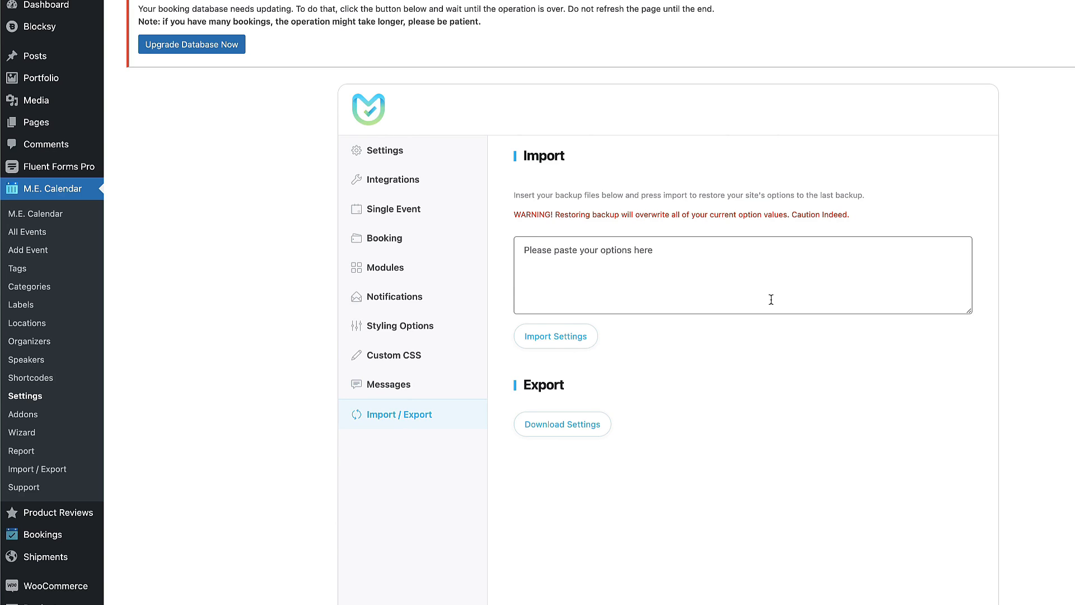
{"action": "scroll", "coordinate": [771, 300], "scroll_direction": "down", "scroll_amount": 2}
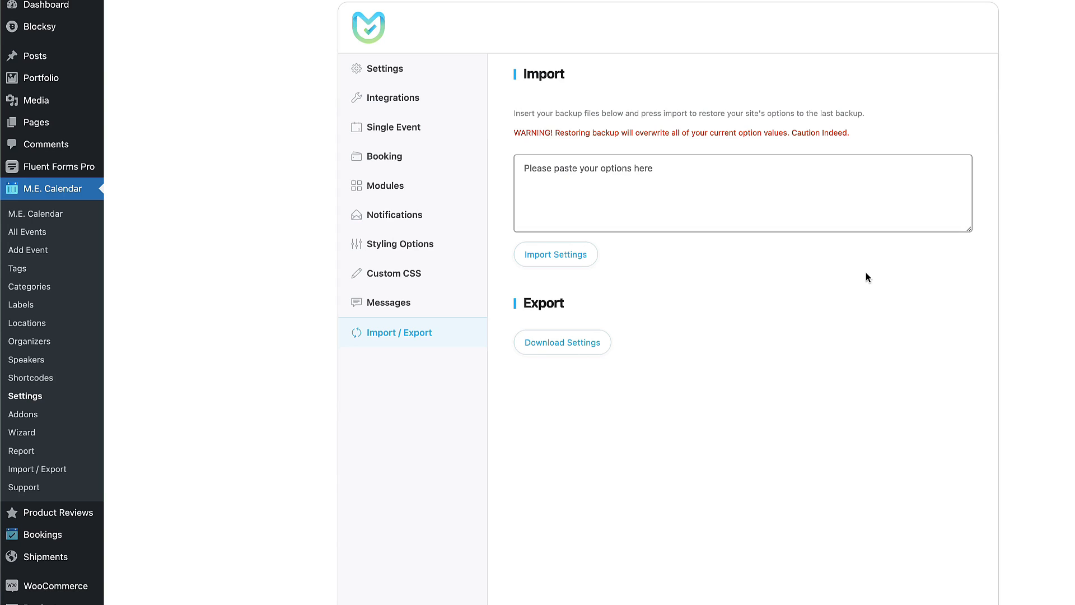
{"action": "left_click", "coordinate": [28, 233]}
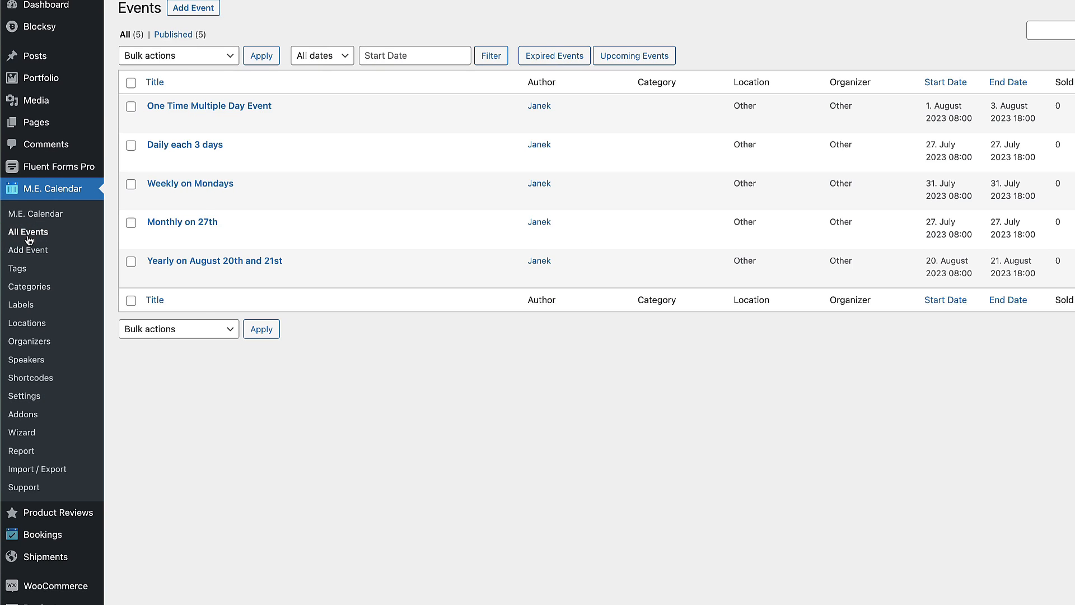
{"action": "left_click", "coordinate": [217, 147]}
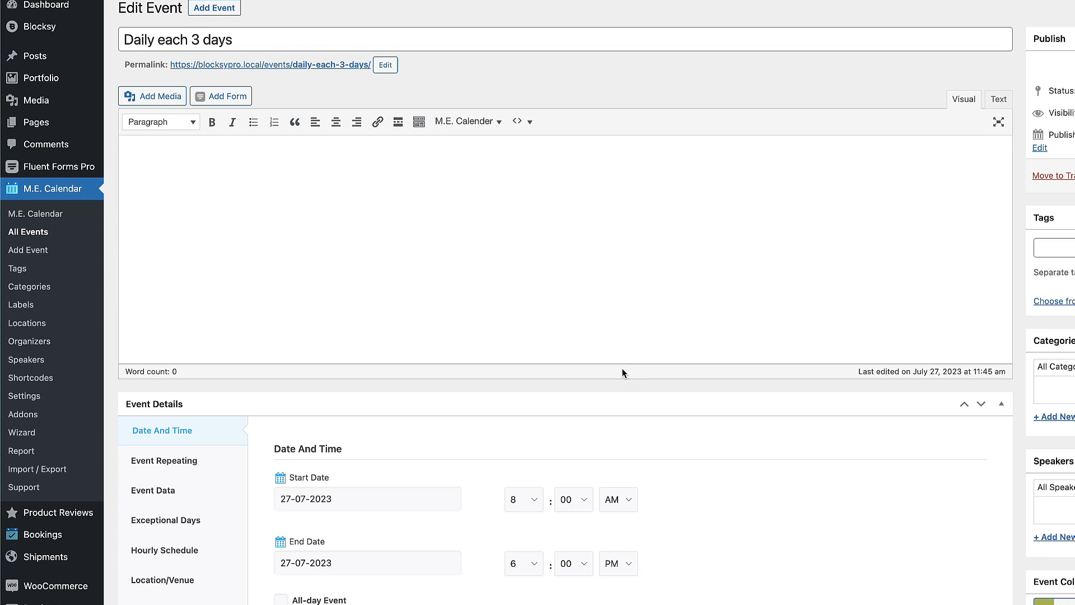
{"action": "scroll", "coordinate": [621, 369], "scroll_direction": "down", "scroll_amount": 5}
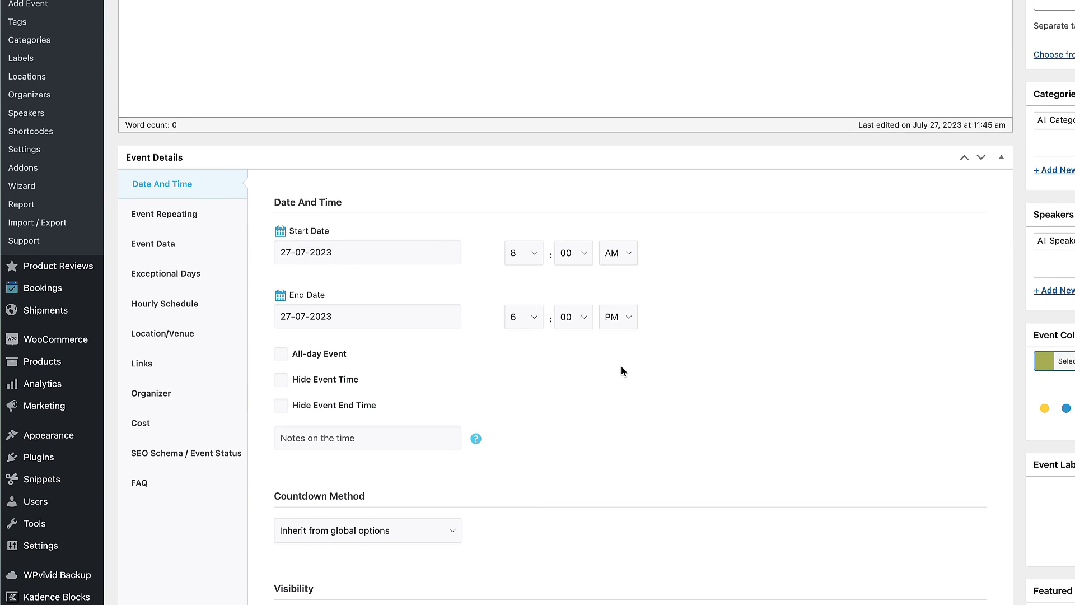
{"action": "scroll", "coordinate": [621, 369], "scroll_direction": "down", "scroll_amount": 9}
{"action": "scroll", "coordinate": [622, 369], "scroll_direction": "up", "scroll_amount": 6}
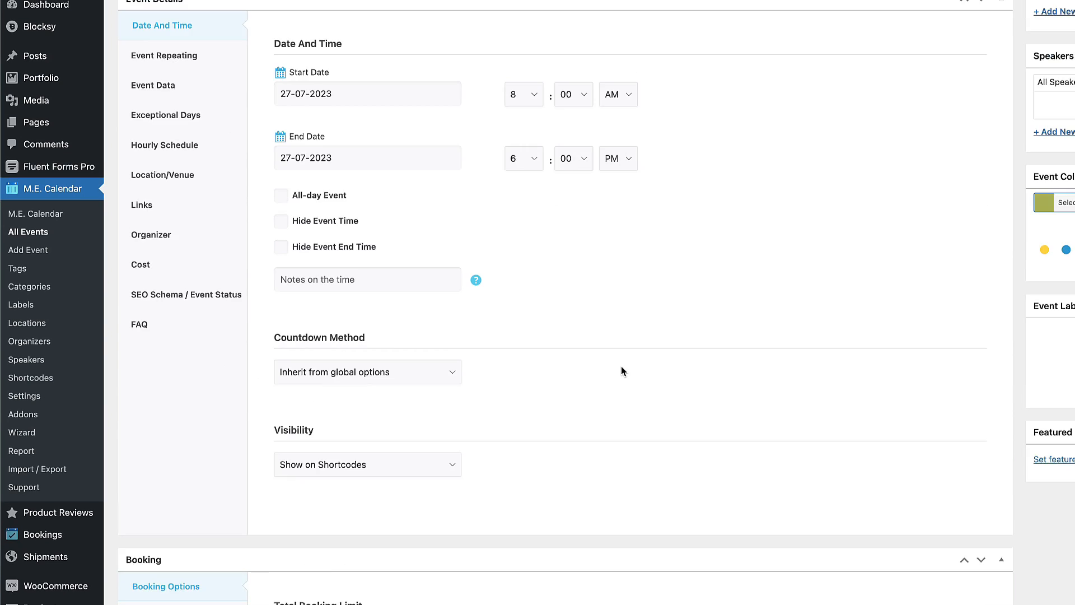
{"action": "scroll", "coordinate": [620, 371], "scroll_direction": "up", "scroll_amount": 6}
{"action": "left_click", "coordinate": [17, 234]}
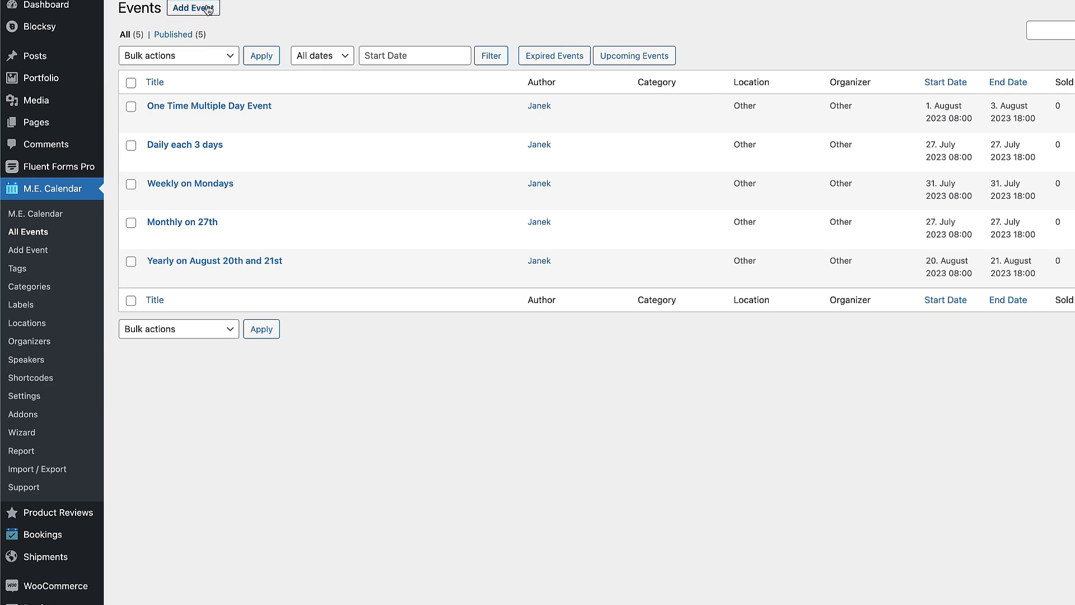
{"action": "left_click", "coordinate": [206, 9]}
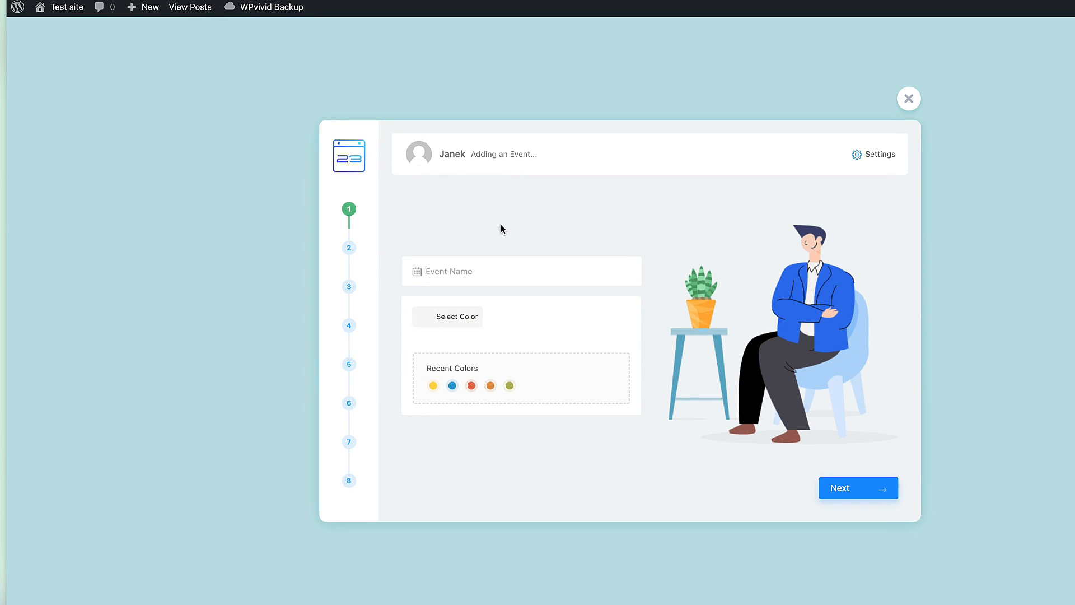
Title the event 'Frogfighters concert' and give it a red colour.
{"action": "type", "text": "Frogfighters concert"}
{"action": "left_click", "coordinate": [469, 384]}
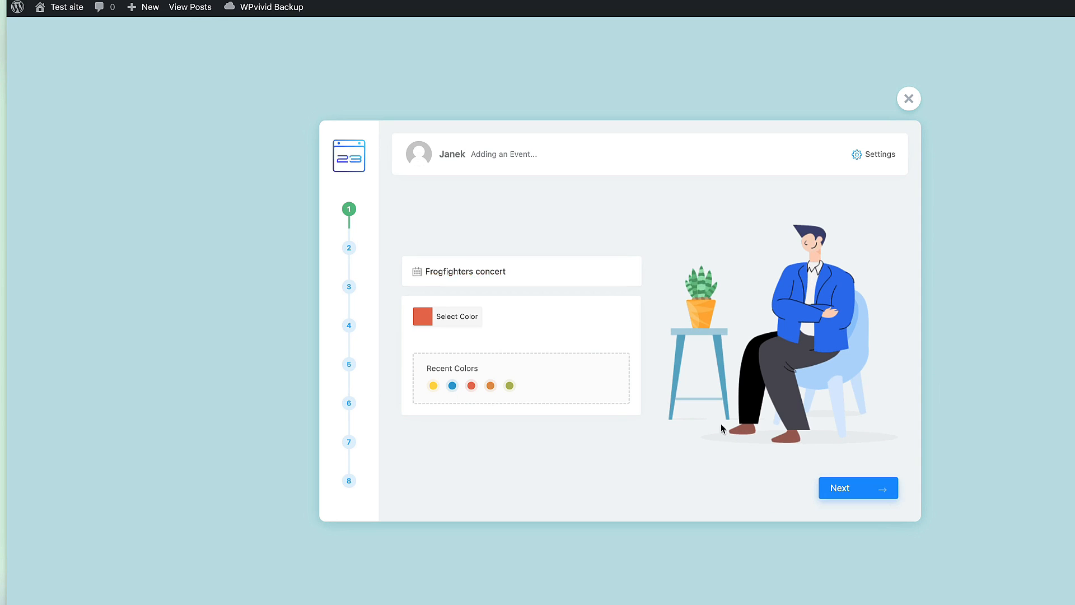
{"action": "left_click", "coordinate": [849, 491]}
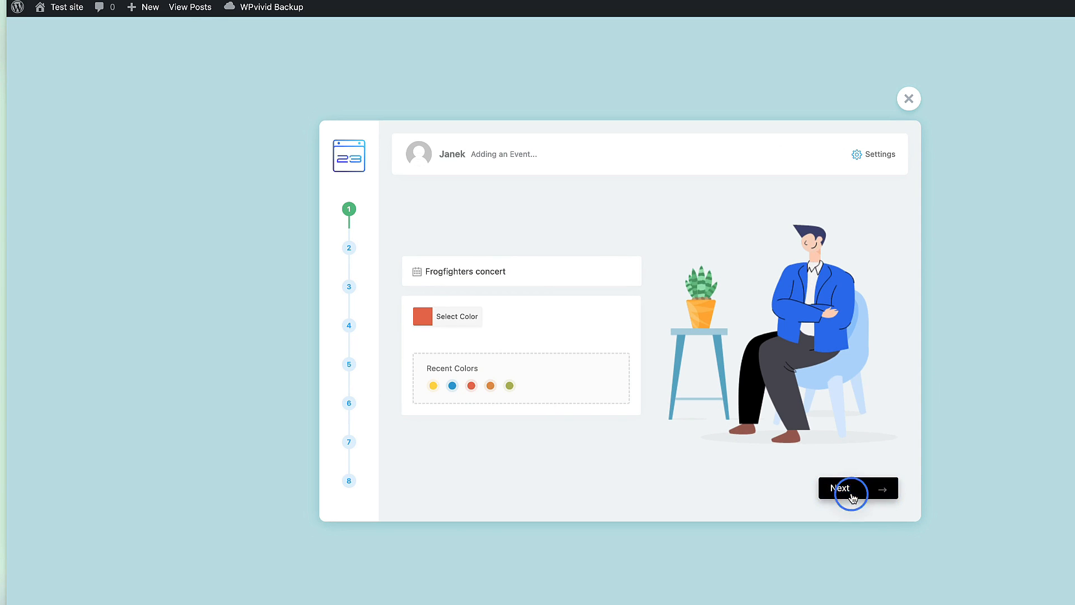
Schedule the event for 30-07-2023 from 7 PM to 9 PM.
{"action": "left_click", "coordinate": [441, 271]}
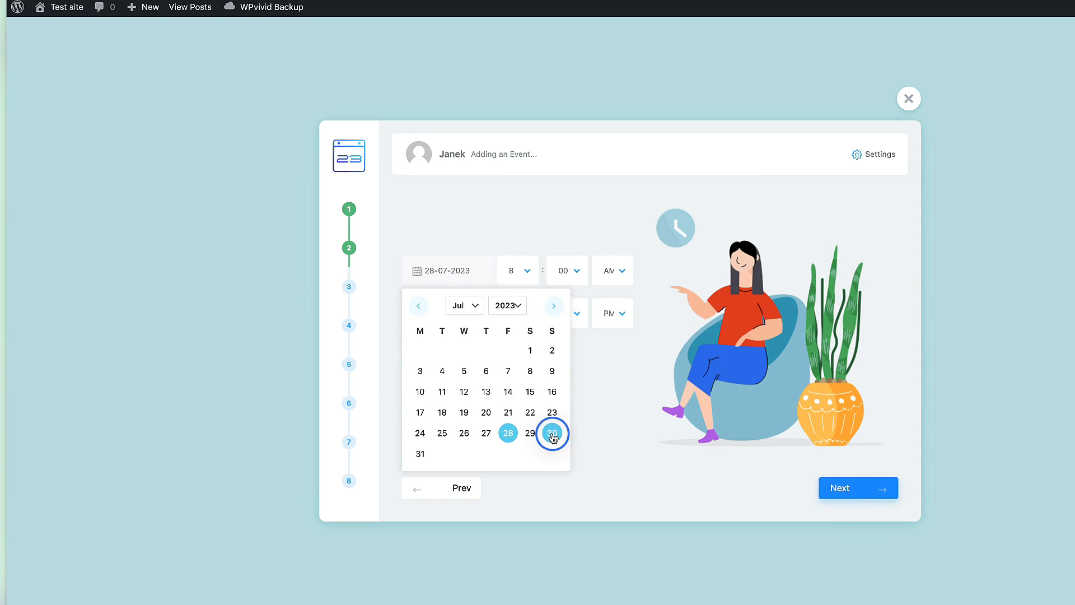
{"action": "left_click", "coordinate": [551, 434]}
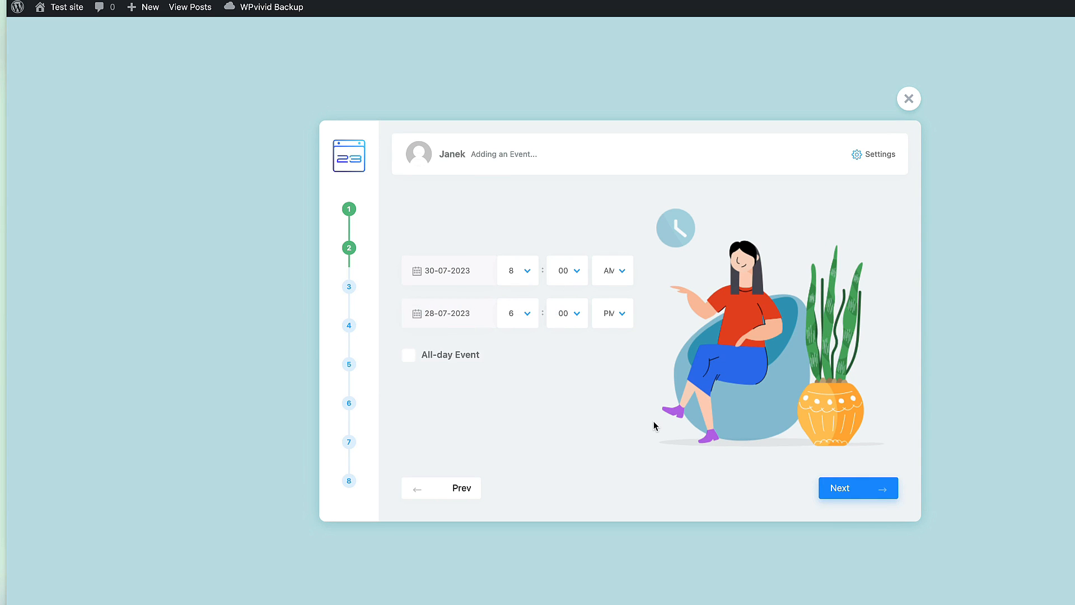
{"action": "left_click", "coordinate": [527, 273]}
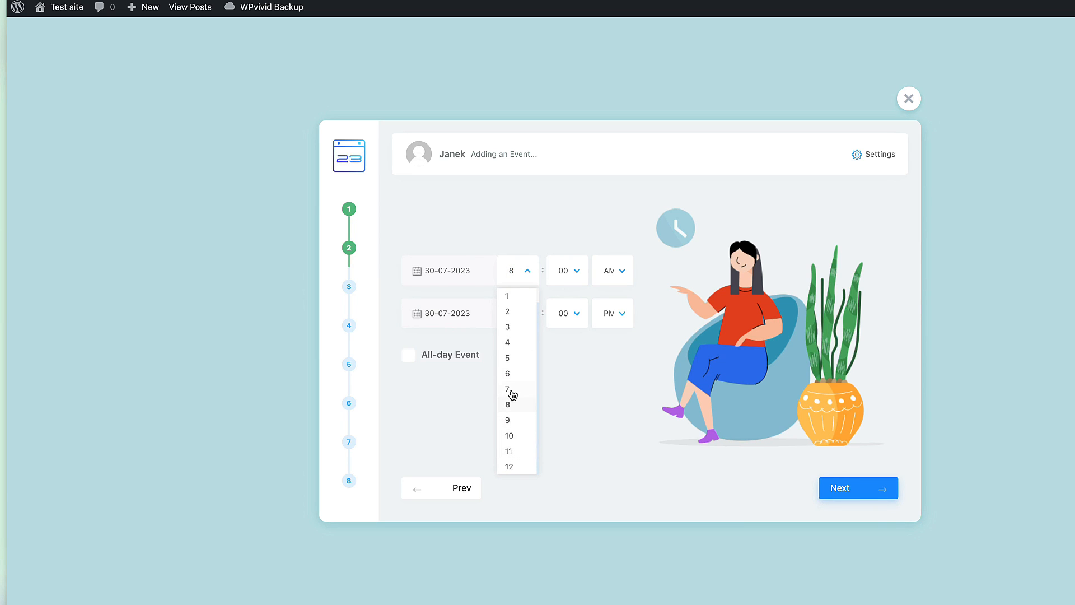
{"action": "left_click", "coordinate": [511, 392]}
{"action": "left_click", "coordinate": [615, 273]}
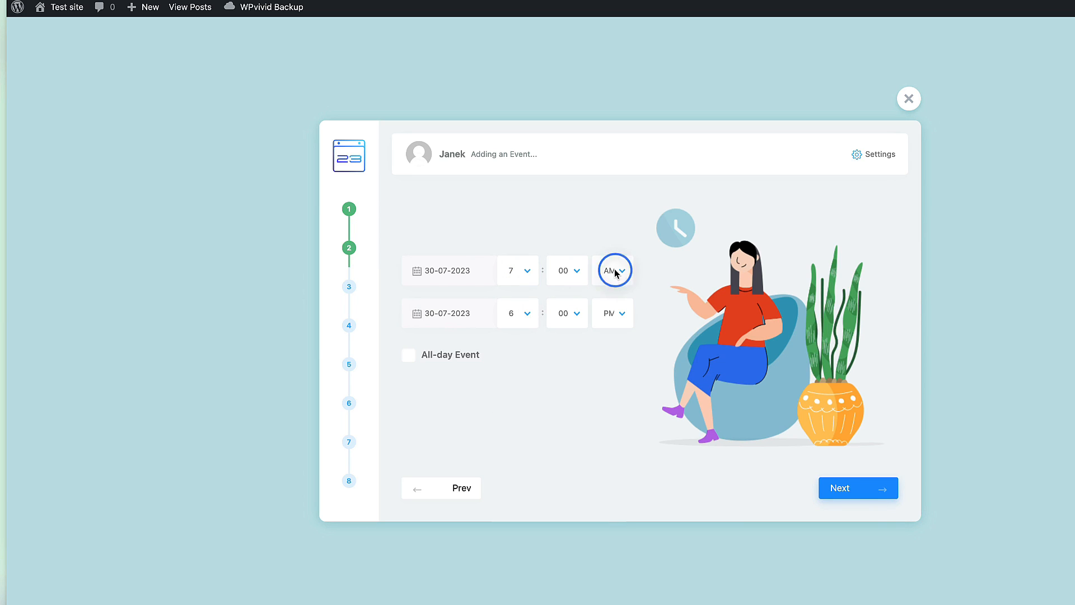
{"action": "left_click", "coordinate": [607, 312]}
{"action": "left_click", "coordinate": [523, 315]}
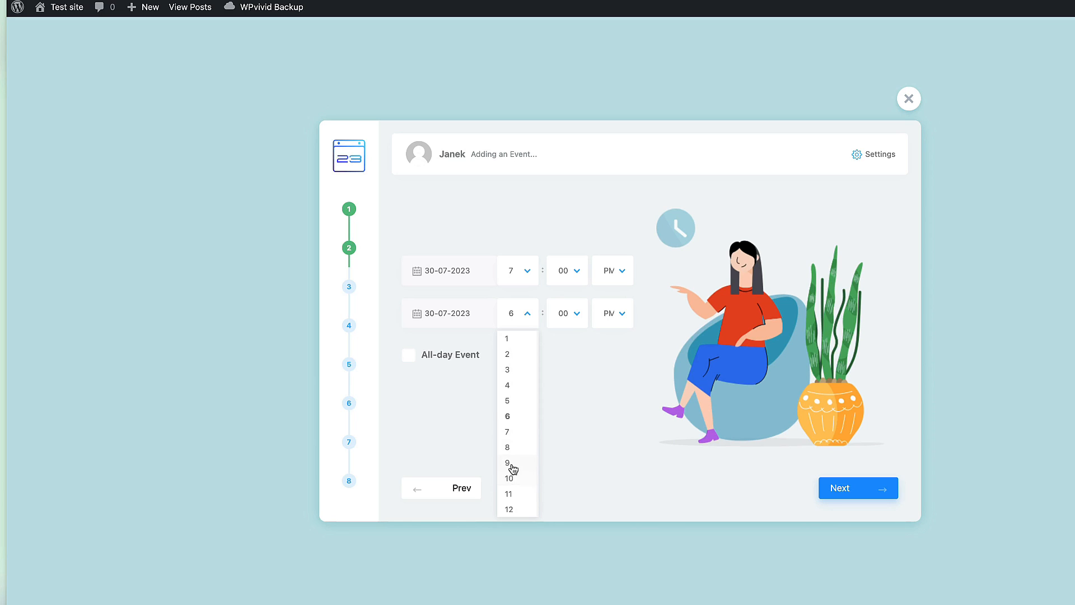
{"action": "left_click", "coordinate": [508, 463]}
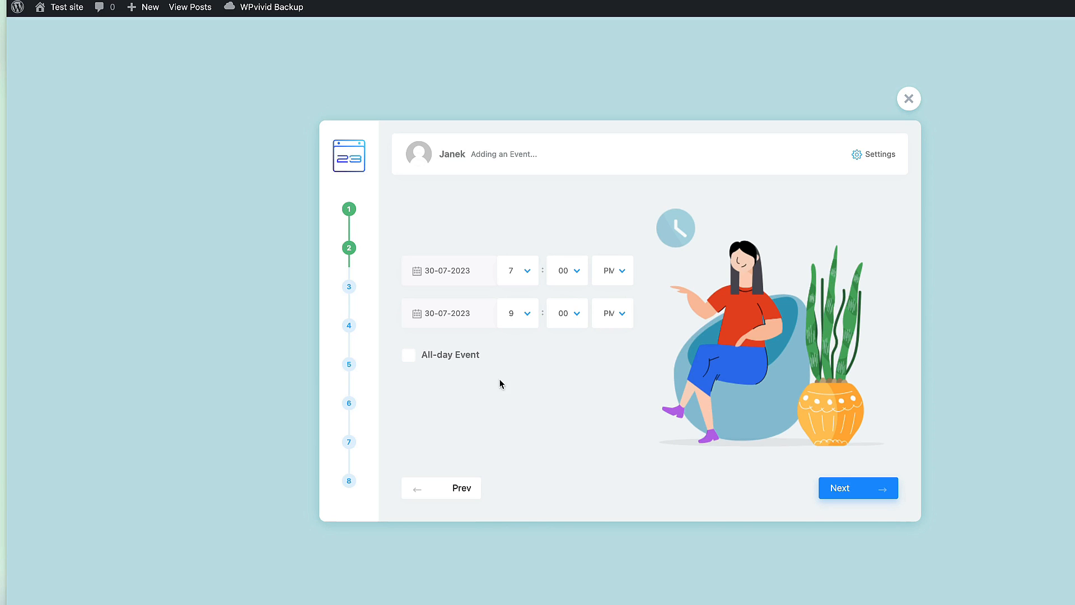
{"action": "left_click", "coordinate": [843, 488]}
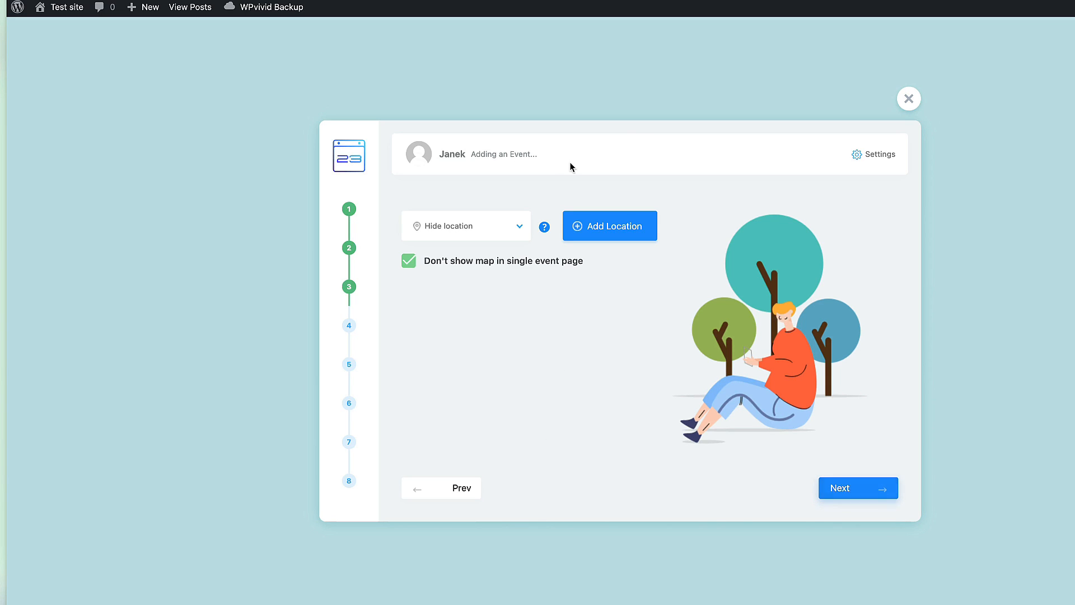
Add a new location, Tallinn City Hall, on the wizard's location step.
{"action": "left_click", "coordinate": [491, 234]}
{"action": "left_click", "coordinate": [493, 249]}
{"action": "left_click", "coordinate": [618, 227]}
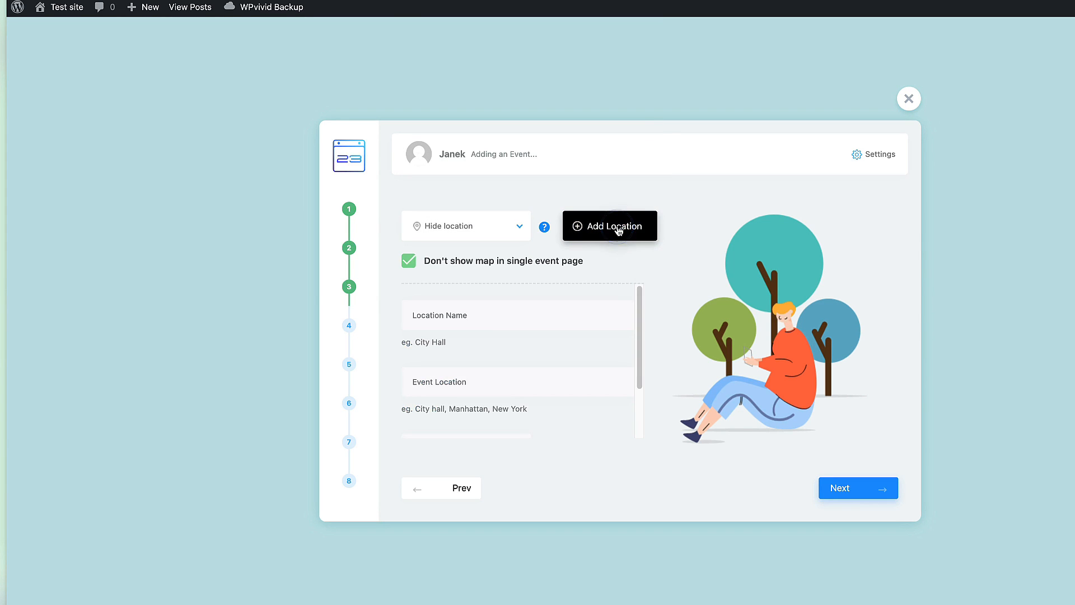
{"action": "left_click", "coordinate": [448, 315]}
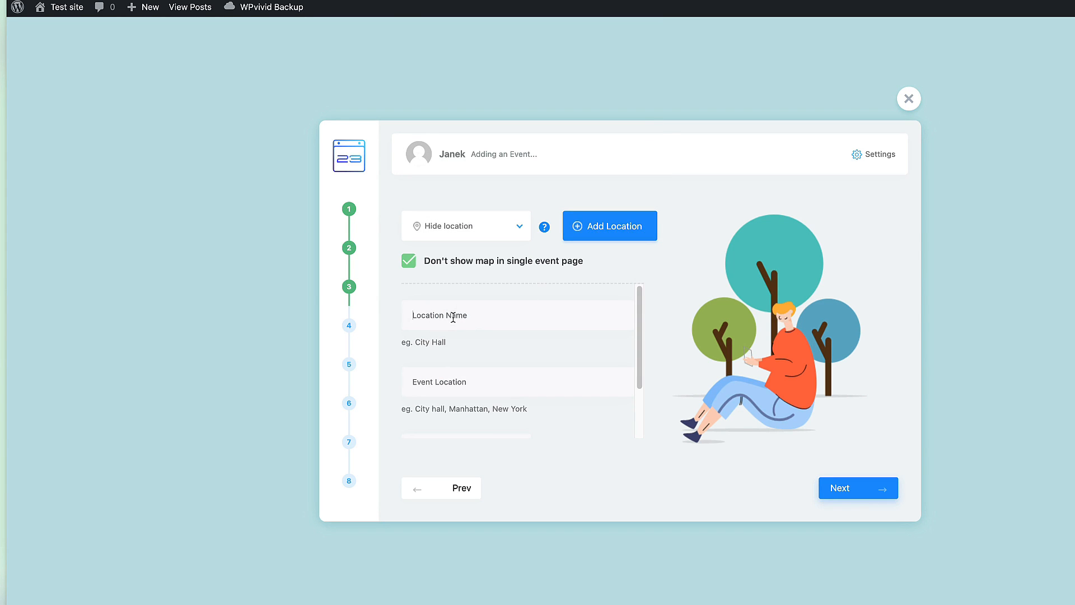
{"action": "scroll", "coordinate": [522, 346], "scroll_direction": "down", "scroll_amount": 3}
{"action": "left_click", "coordinate": [469, 383]}
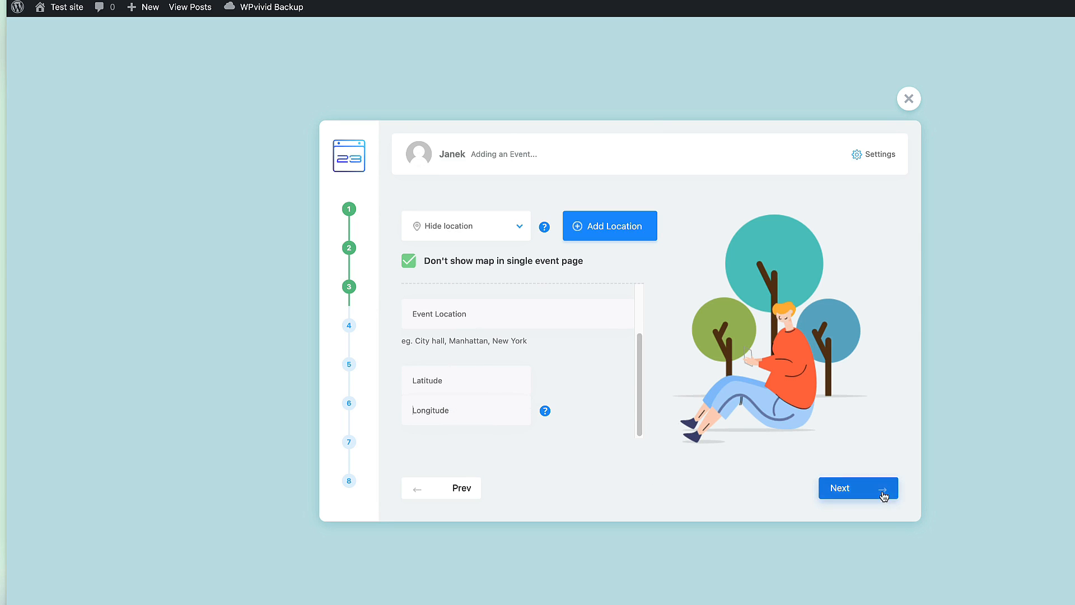
{"action": "left_click", "coordinate": [856, 492]}
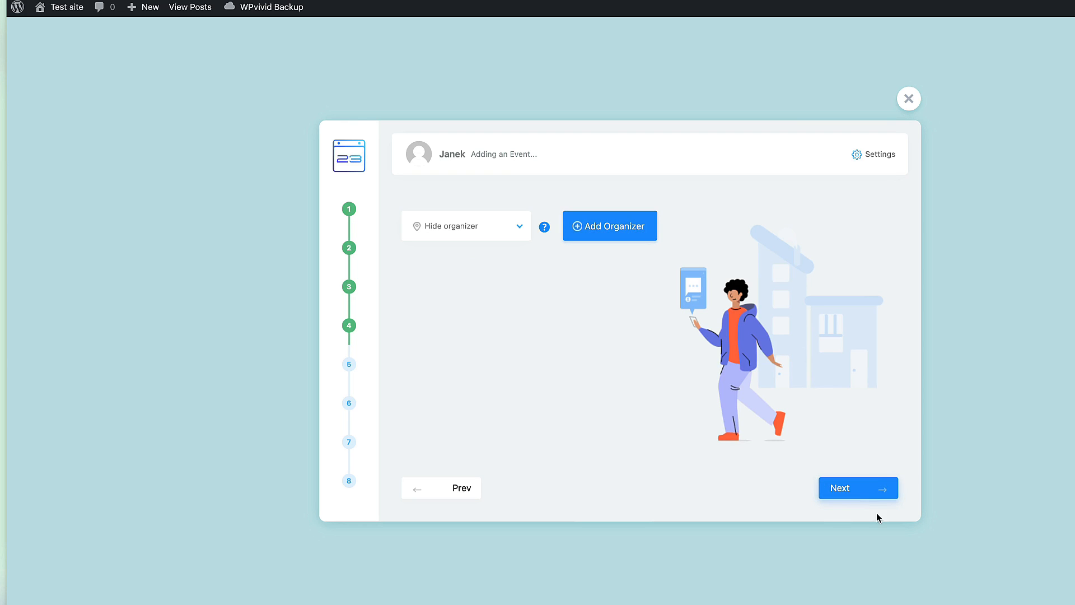
Skip the organizer and add a new event category 'Live concerts'.
{"action": "left_click", "coordinate": [858, 491]}
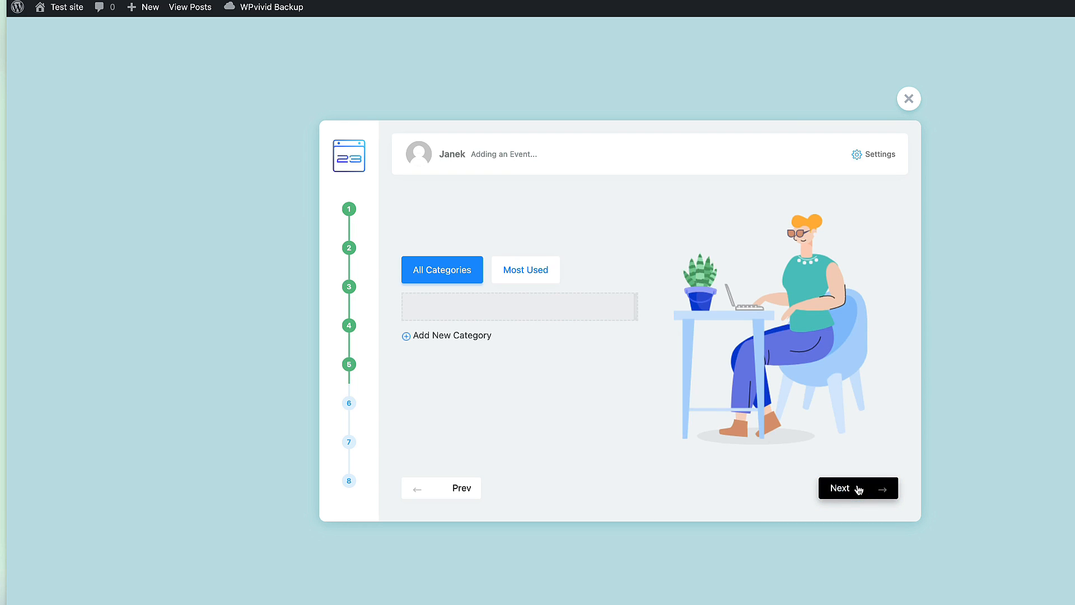
{"action": "left_click", "coordinate": [447, 334]}
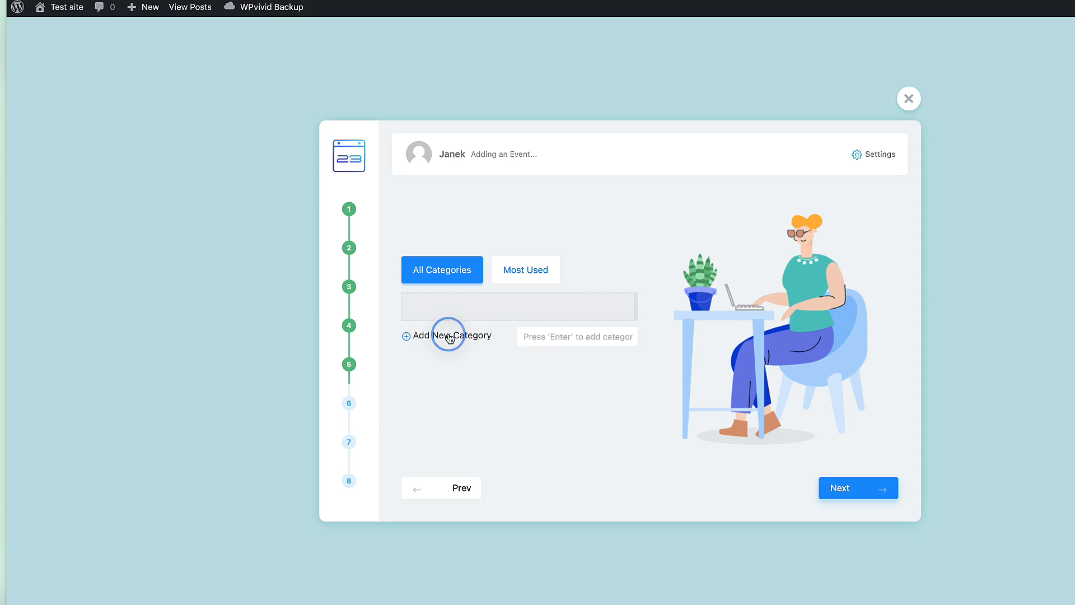
{"action": "left_click", "coordinate": [575, 338]}
{"action": "type", "text": "Live concerts"}
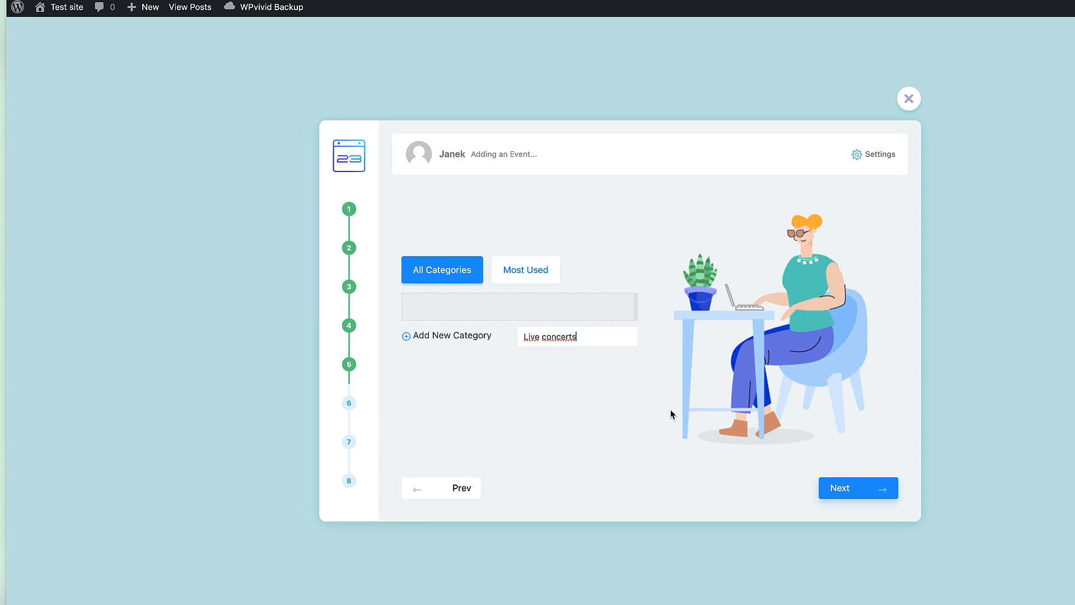
{"action": "left_click", "coordinate": [866, 491]}
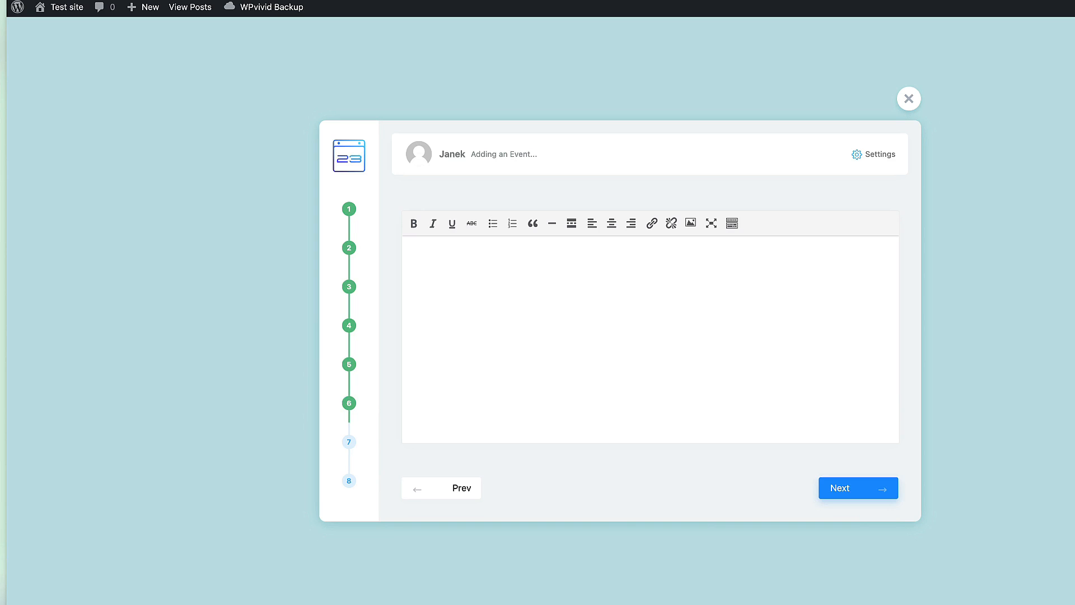
Paste the Lorem ipsum description, set Frog Fighters as featured image, finish, and view the event.
{"action": "type", "text": "Lorem ipsum dolor sit amet consectetur adipiscing elit habitant, dictumst suscipit cubilia parturient elementum pellentesque urna leo nunc, sociis dapibus curae sed metus facilisis lacus. Gravida iaculis eleifend magnis fusce tortor ridiculus maecenas nostra sem tempus, arcu venenatis volutpat erat ut ultricies curabitur turpis dignissim curae, pellentesque bibendum interdum aptent luctus torquent quisque convallis vivamus. Facilisis turpis litora imperdiet parturient nascetur nec curae mollis, congue nunc ridiculus per morbi justo potenti sapien malesuada, id inceptos convallis lectus habitant nisl class."}
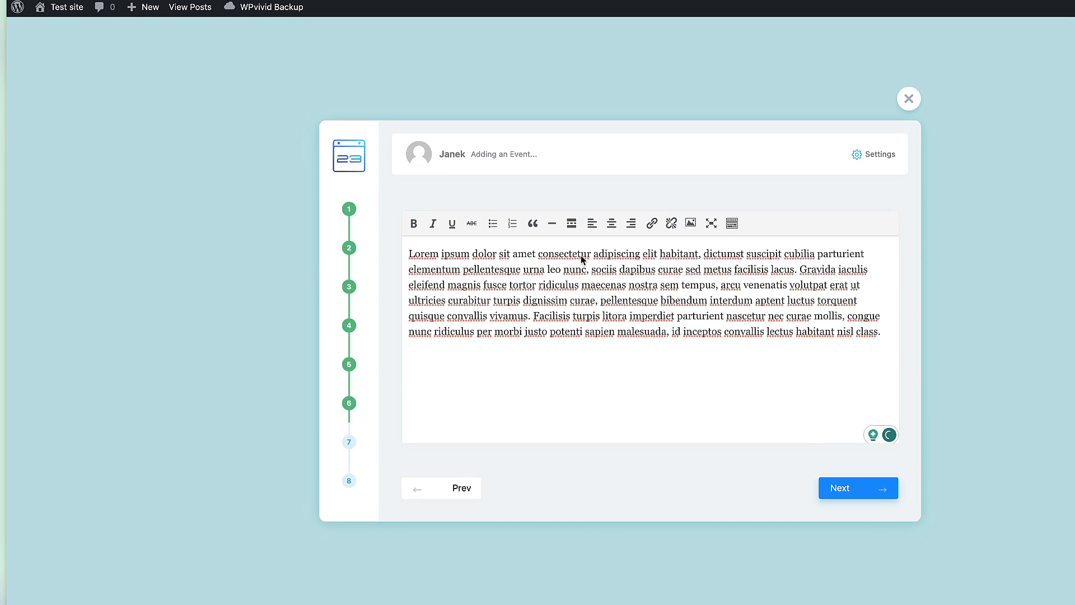
{"action": "left_click", "coordinate": [855, 491]}
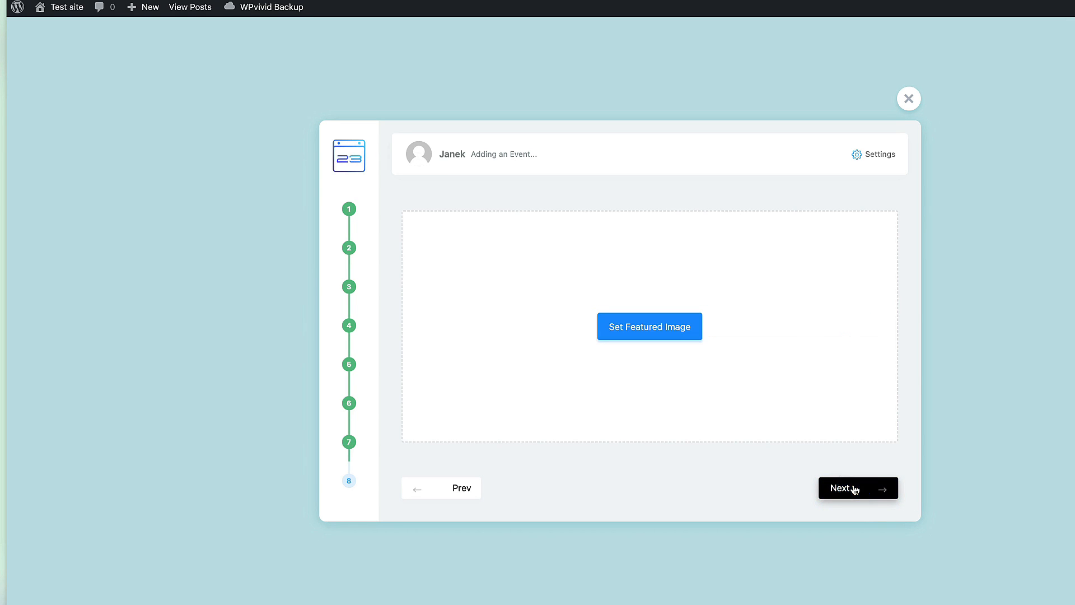
{"action": "left_click", "coordinate": [643, 334]}
{"action": "left_click", "coordinate": [845, 263]}
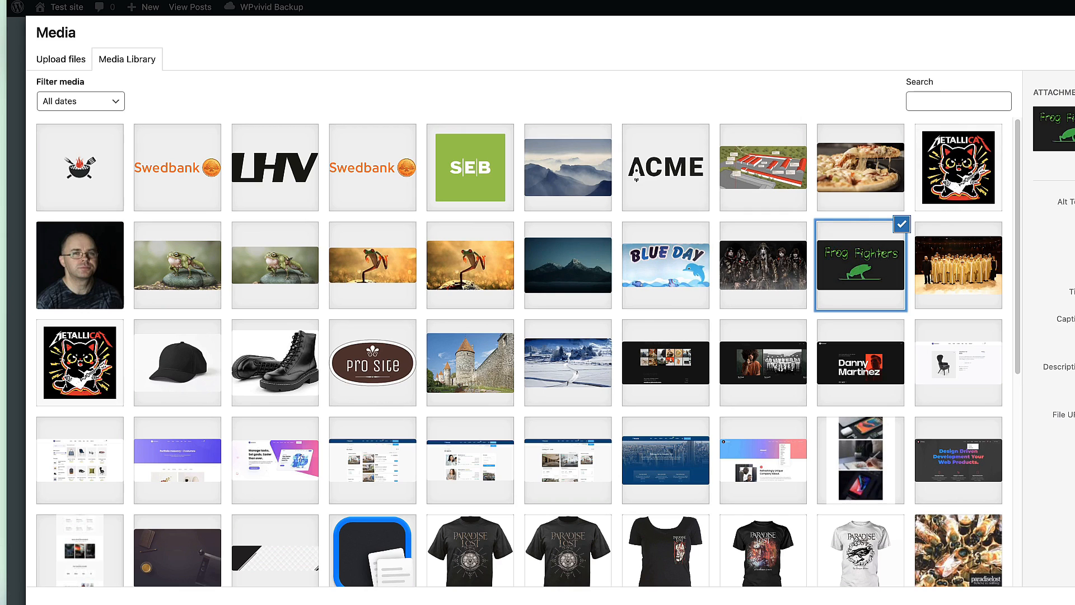
{"action": "left_click", "coordinate": [1072, 597]}
{"action": "left_click", "coordinate": [861, 492]}
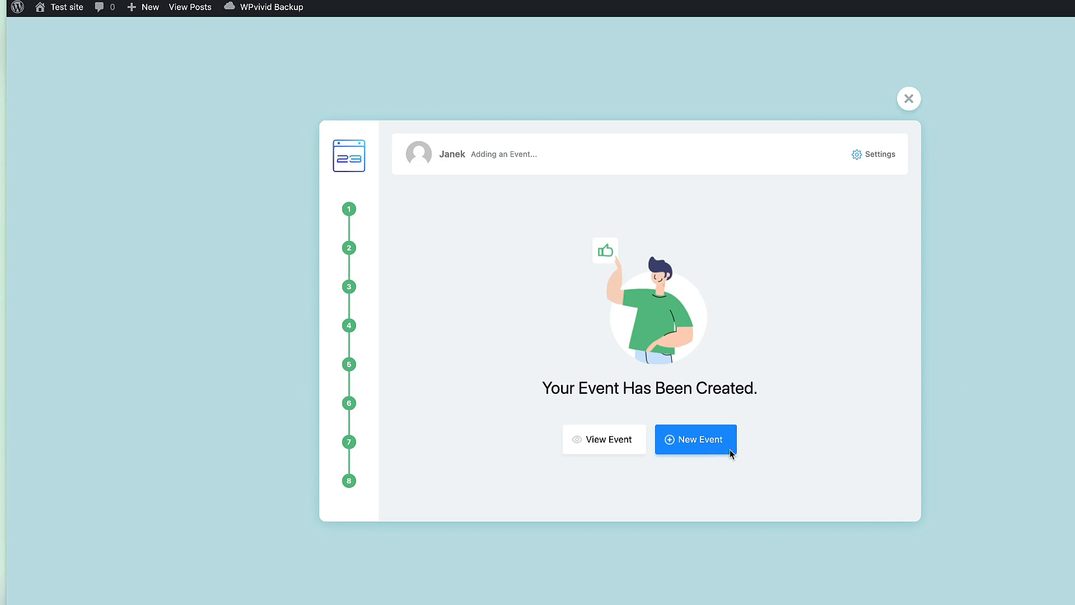
{"action": "left_click", "coordinate": [614, 443]}
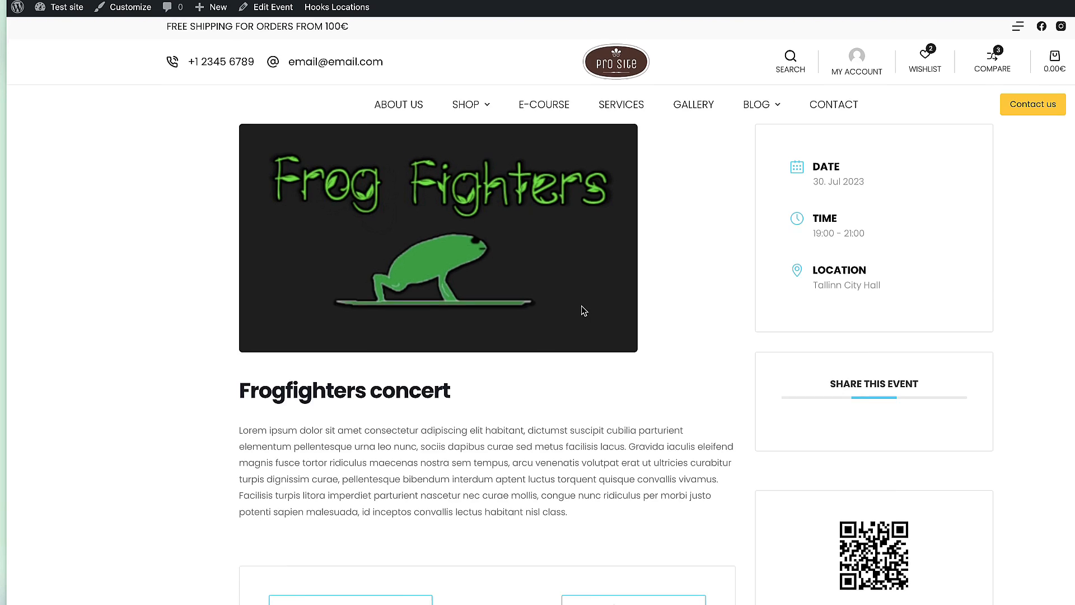
Scroll through the published Frogfighters concert page to check its image and description.
{"action": "scroll", "coordinate": [582, 302], "scroll_direction": "down", "scroll_amount": 10}
{"action": "scroll", "coordinate": [581, 306], "scroll_direction": "up", "scroll_amount": 10}
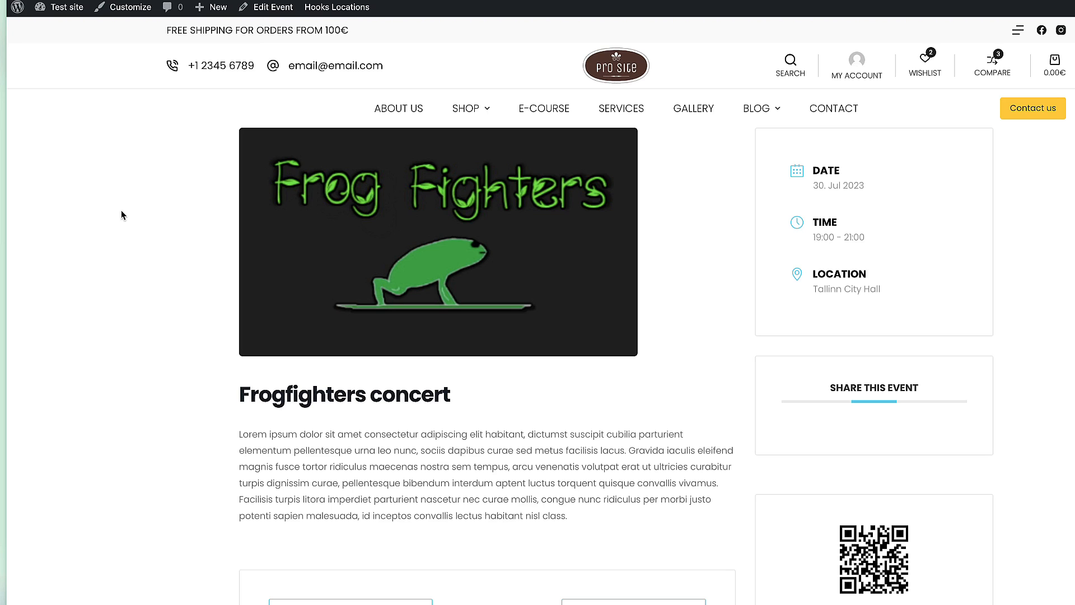
Open the Frogfighters concert event for editing from the All Events list.
{"action": "left_click", "coordinate": [270, 7]}
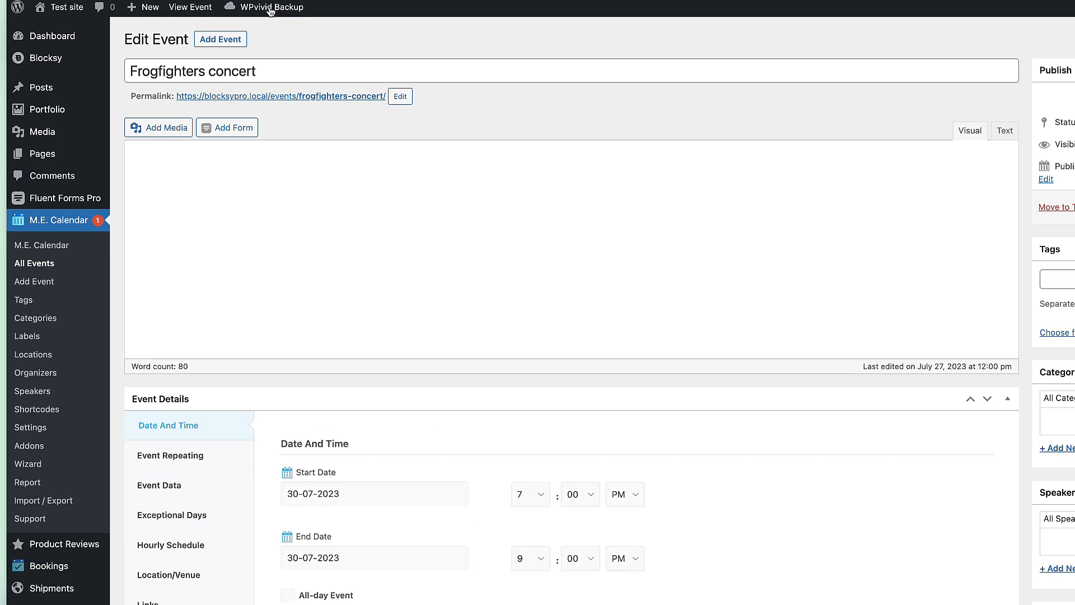
{"action": "left_click", "coordinate": [47, 264]}
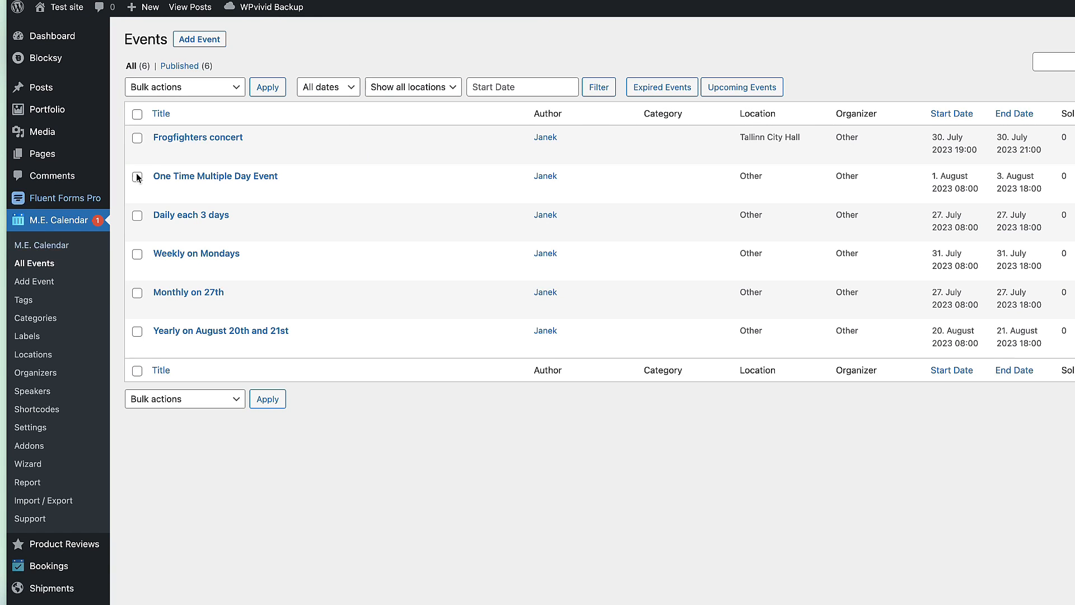
{"action": "left_click", "coordinate": [194, 138]}
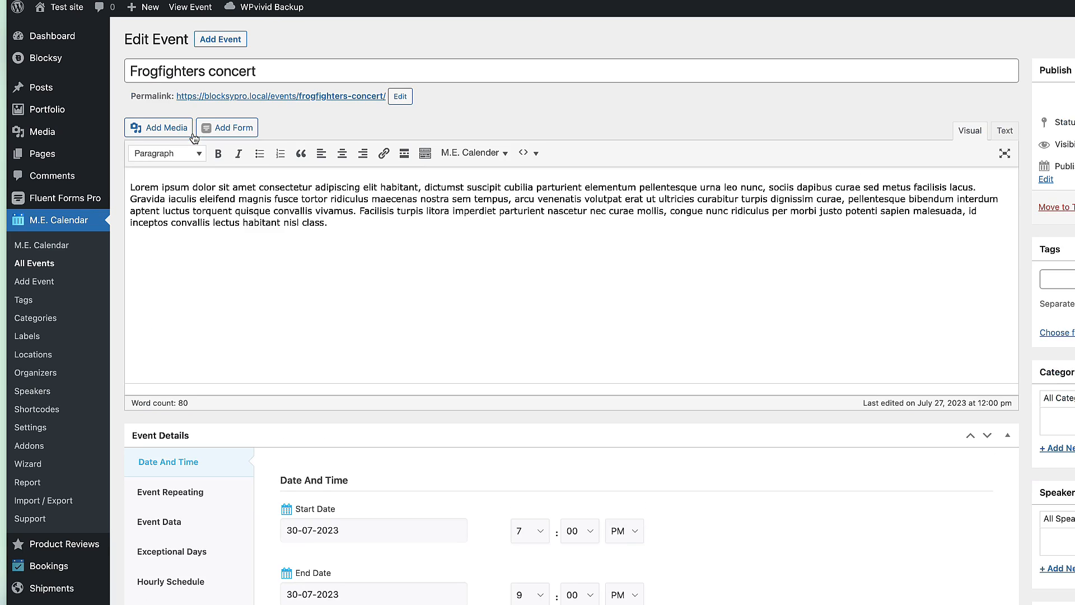
{"action": "scroll", "coordinate": [721, 388], "scroll_direction": "down", "scroll_amount": 5}
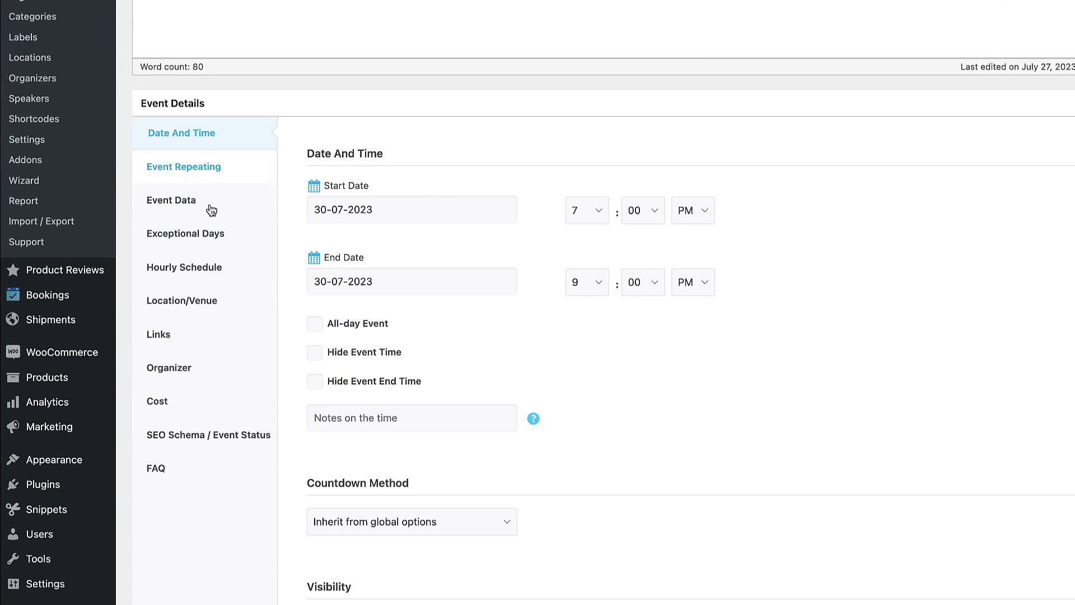
{"action": "scroll", "coordinate": [239, 485], "scroll_direction": "down", "scroll_amount": 10}
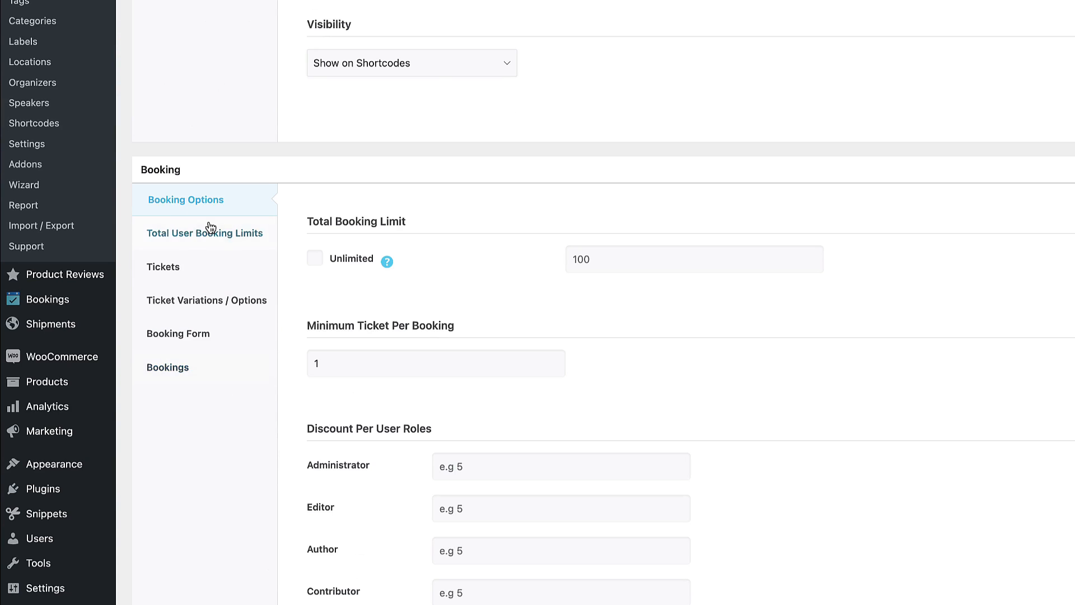
{"action": "scroll", "coordinate": [529, 314], "scroll_direction": "up", "scroll_amount": 10}
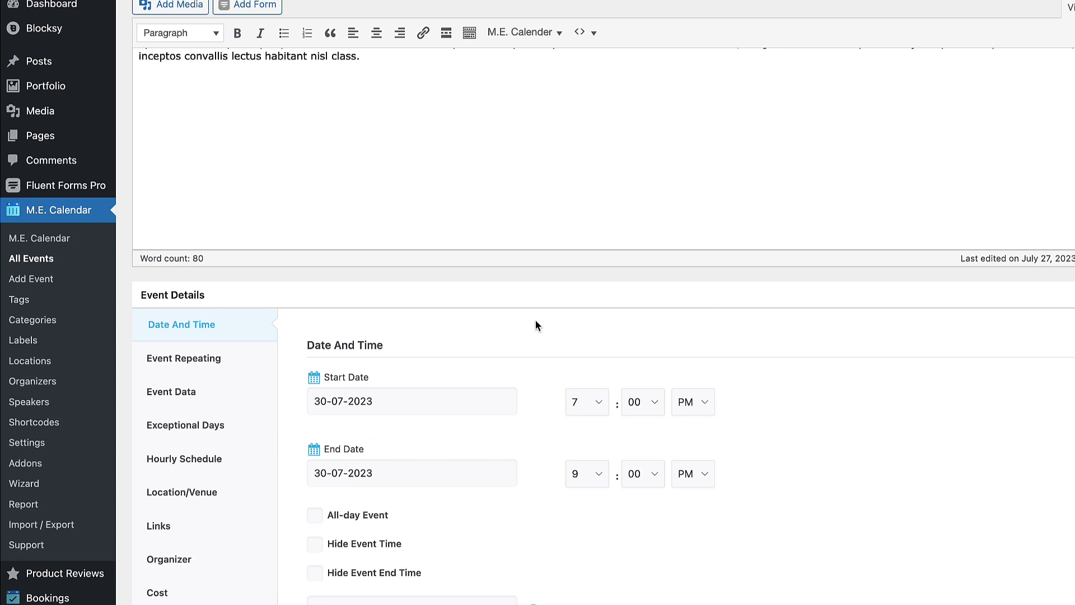
{"action": "scroll", "coordinate": [396, 345], "scroll_direction": "down", "scroll_amount": 3}
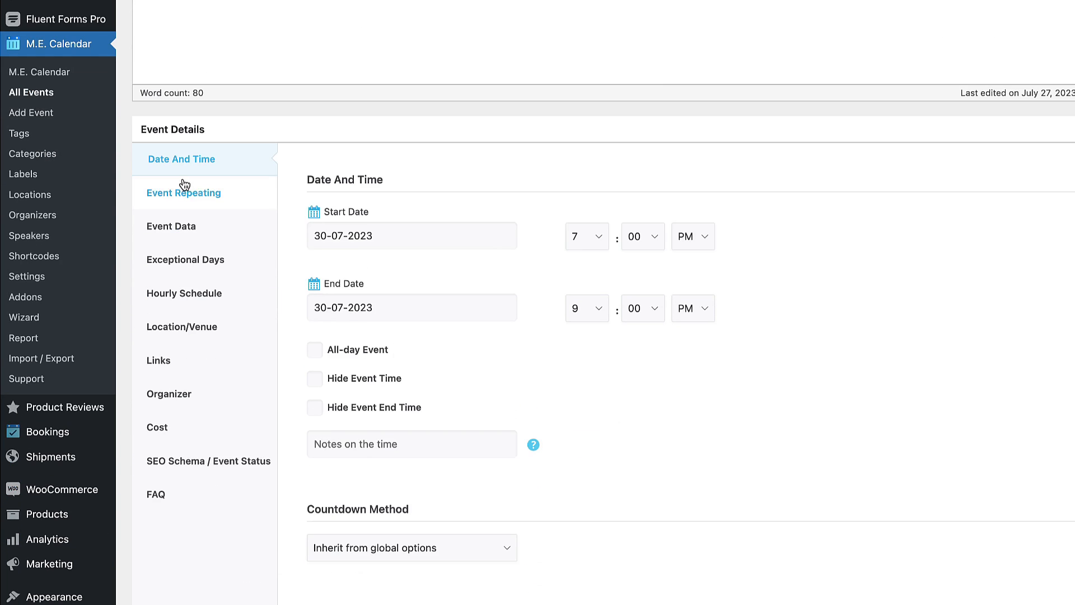
Make the event repeat weekly, ending after 5 occurrences.
{"action": "left_click", "coordinate": [186, 194]}
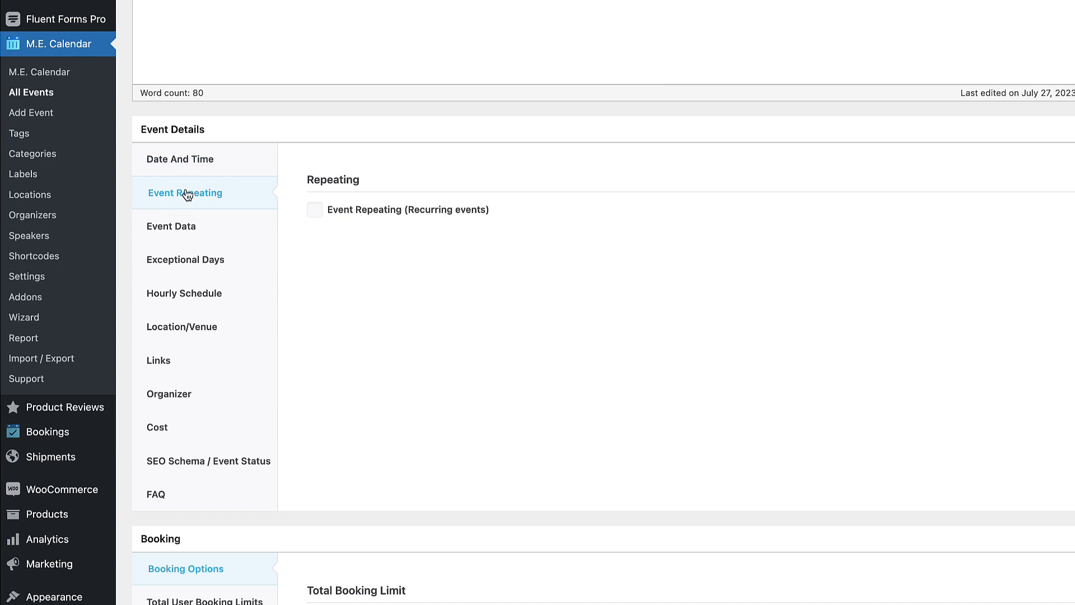
{"action": "left_click", "coordinate": [315, 210]}
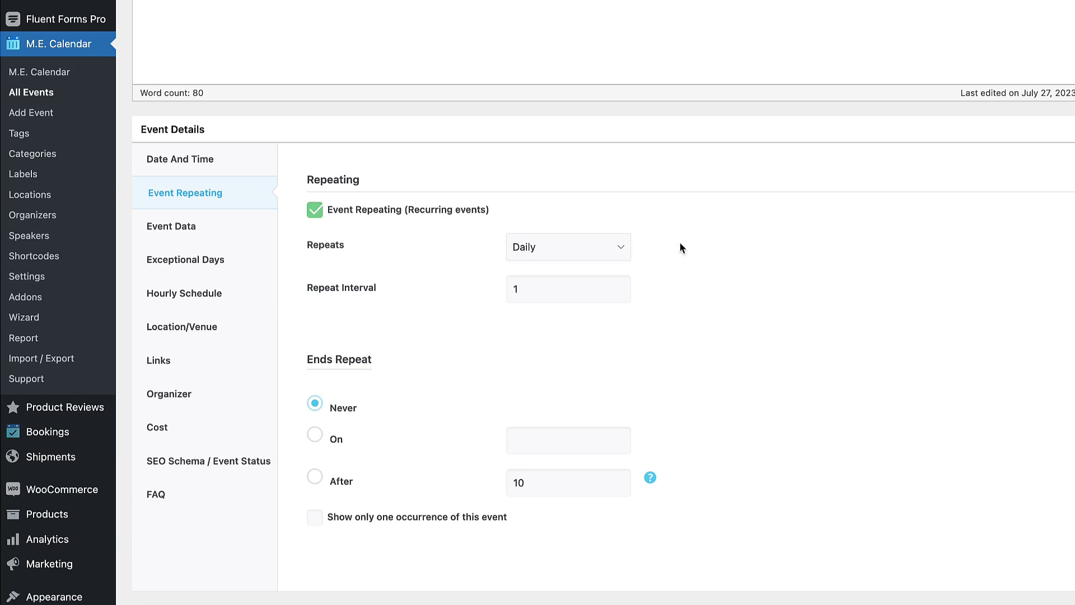
{"action": "left_click", "coordinate": [572, 245]}
{"action": "left_click", "coordinate": [535, 315]}
{"action": "left_click", "coordinate": [315, 477]}
{"action": "double_click", "coordinate": [518, 483]}
{"action": "type", "text": "5"}
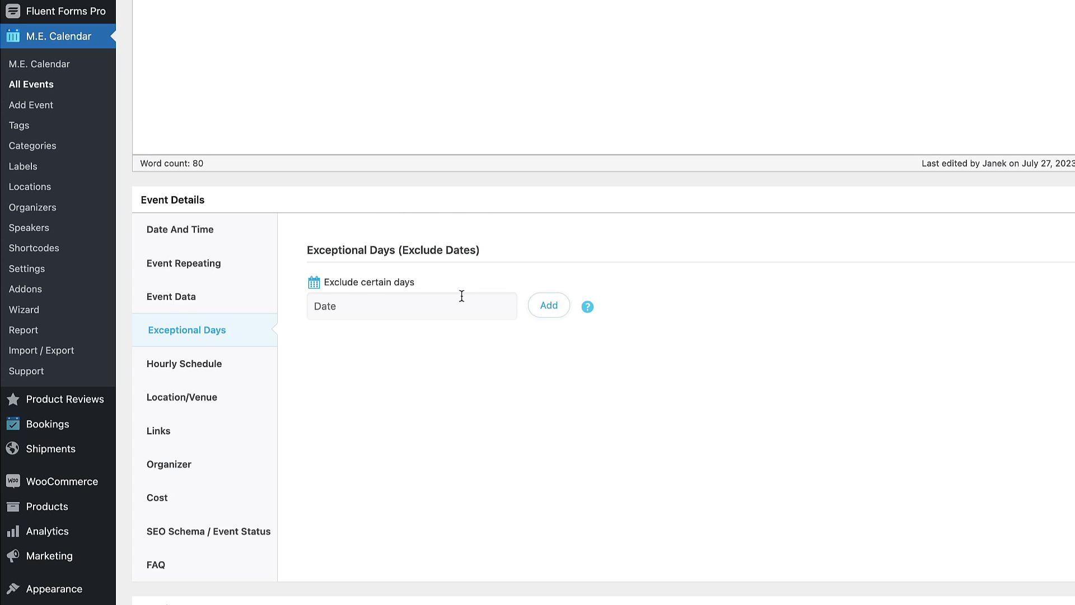
Add an hourly schedule day titled 'Concert schedule'.
{"action": "left_click", "coordinate": [548, 309]}
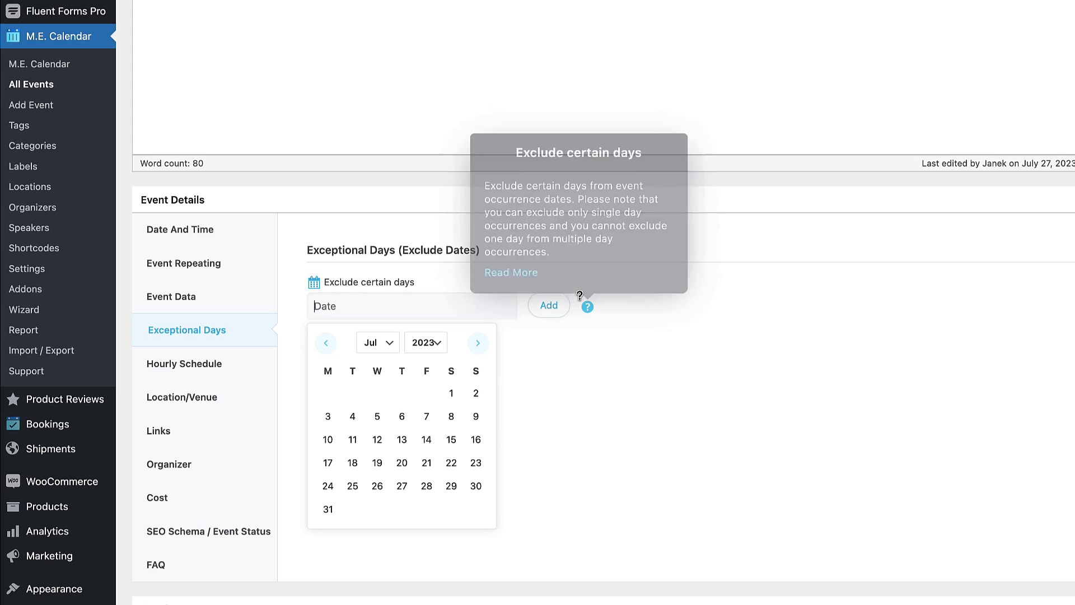
{"action": "left_click", "coordinate": [173, 364]}
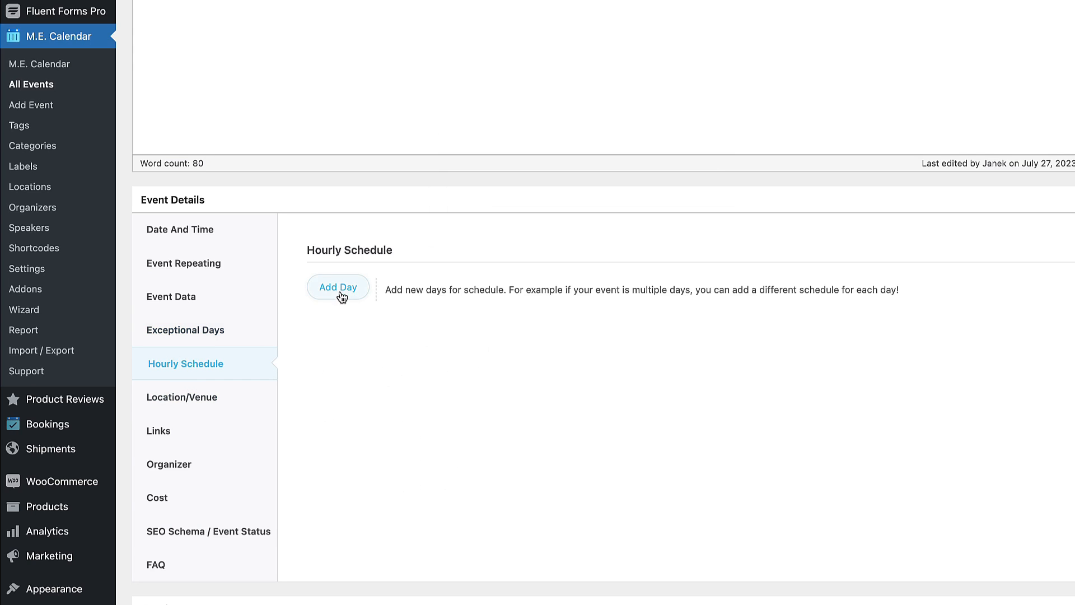
{"action": "left_click", "coordinate": [358, 288]}
{"action": "left_click_drag", "start_coordinate": [432, 394], "coordinate": [347, 386]}
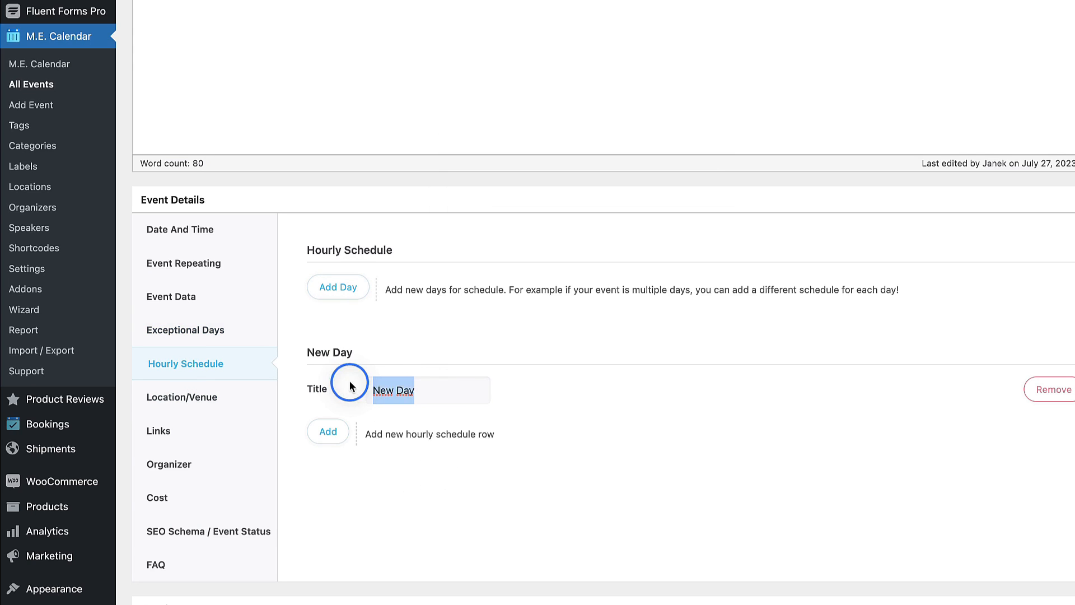
{"action": "type", "text": "Concert schedule"}
Add rows 'Open gates' at 18.00 and 'Opening act' from 19.00 to 20.00.
{"action": "left_click", "coordinate": [323, 437]}
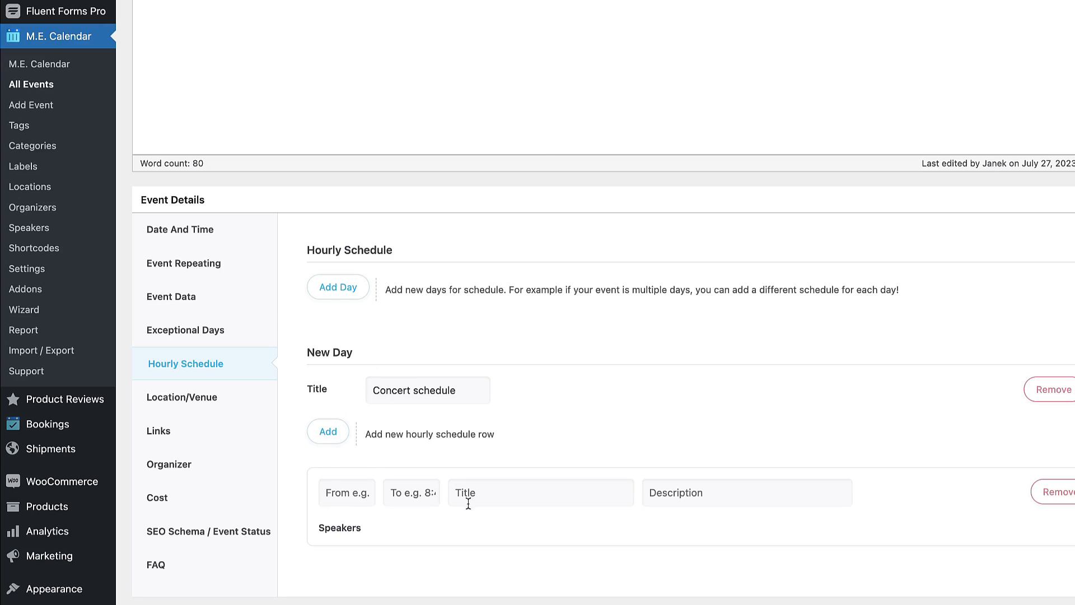
{"action": "left_click", "coordinate": [327, 493]}
{"action": "type", "text": "18.00"}
{"action": "left_click", "coordinate": [462, 492]}
{"action": "type", "text": "Open gates"}
{"action": "left_click", "coordinate": [328, 431]}
{"action": "left_click", "coordinate": [336, 578]}
{"action": "type", "text": "19.00"}
{"action": "left_click", "coordinate": [411, 577]}
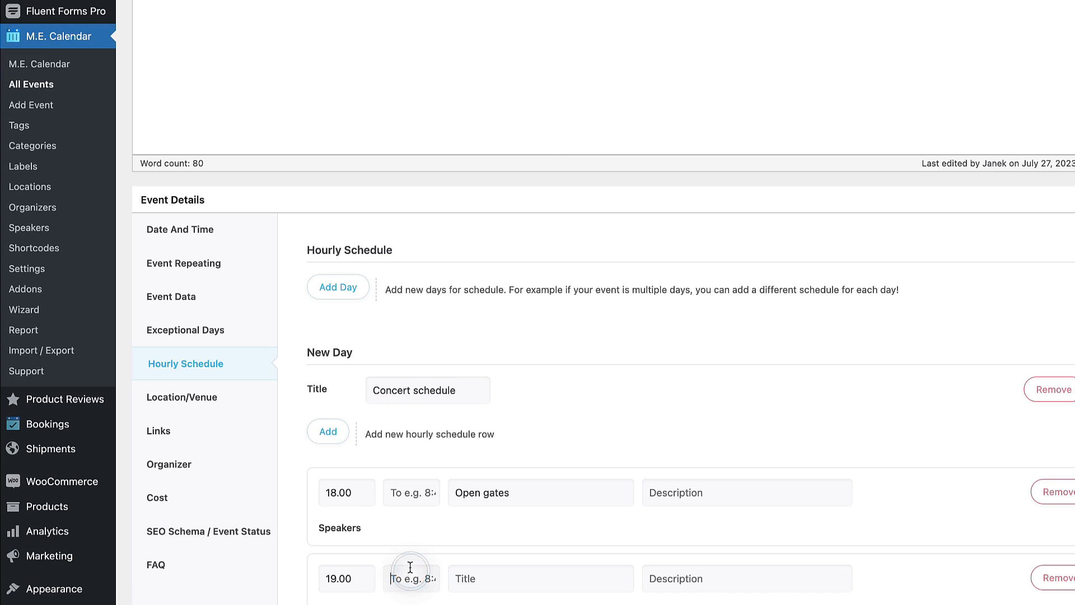
{"action": "type", "text": "20.00"}
{"action": "key", "text": "Tab"}
{"action": "type", "text": "Opening act"}
Add a third row 'Frog Fighters' running 20.00 to 21.00.
{"action": "left_click", "coordinate": [325, 430]}
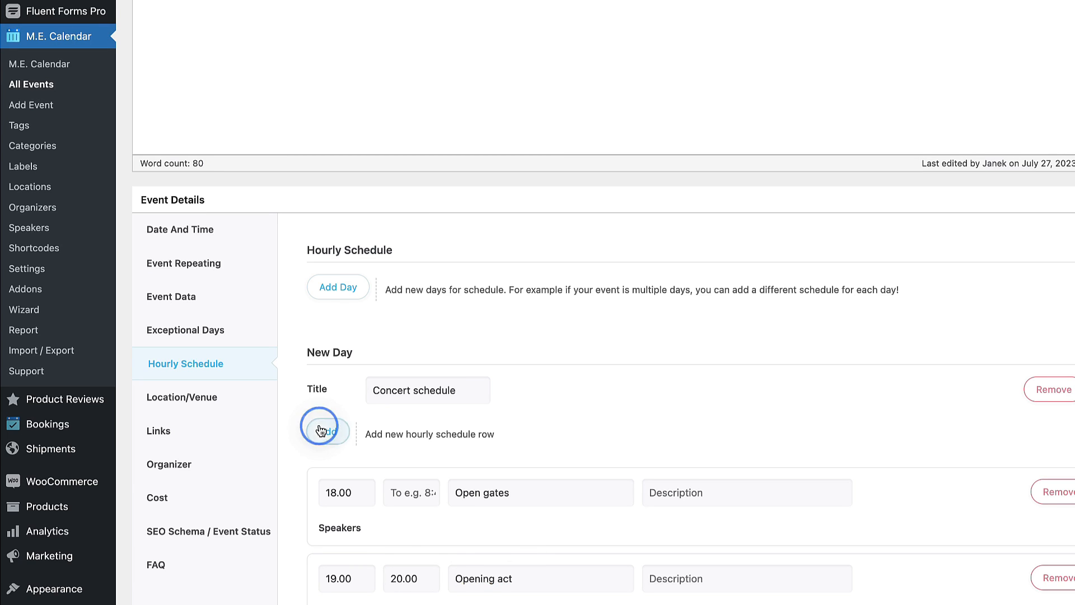
{"action": "scroll", "coordinate": [407, 563], "scroll_direction": "down", "scroll_amount": 3}
{"action": "left_click", "coordinate": [413, 582]}
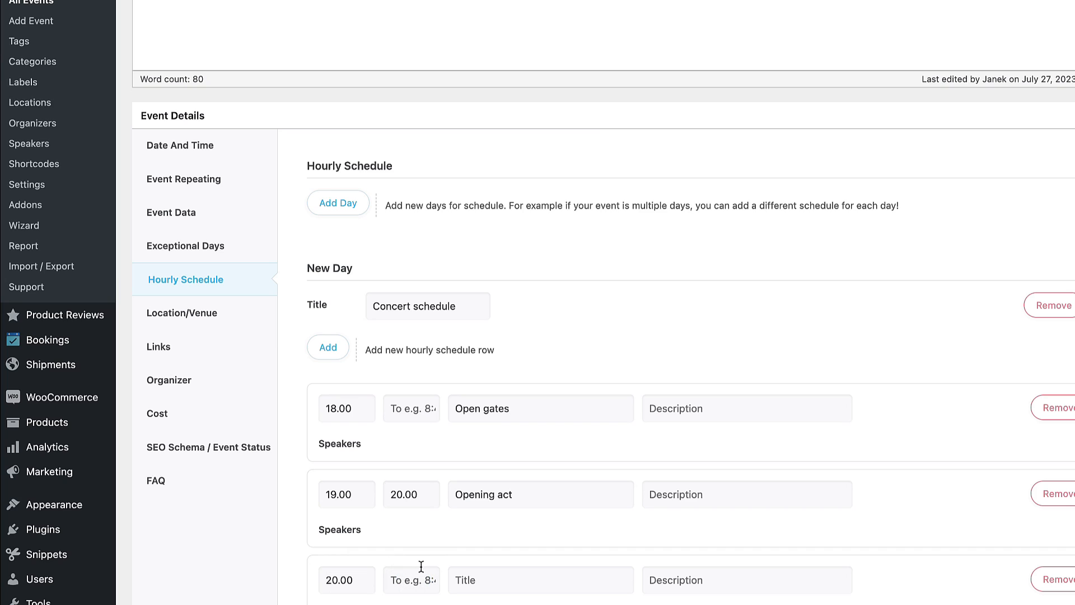
{"action": "type", "text": "21.00"}
{"action": "left_click", "coordinate": [490, 577]}
{"action": "type", "text": "Frog Fighters"}
{"action": "scroll", "coordinate": [623, 596], "scroll_direction": "down", "scroll_amount": 1}
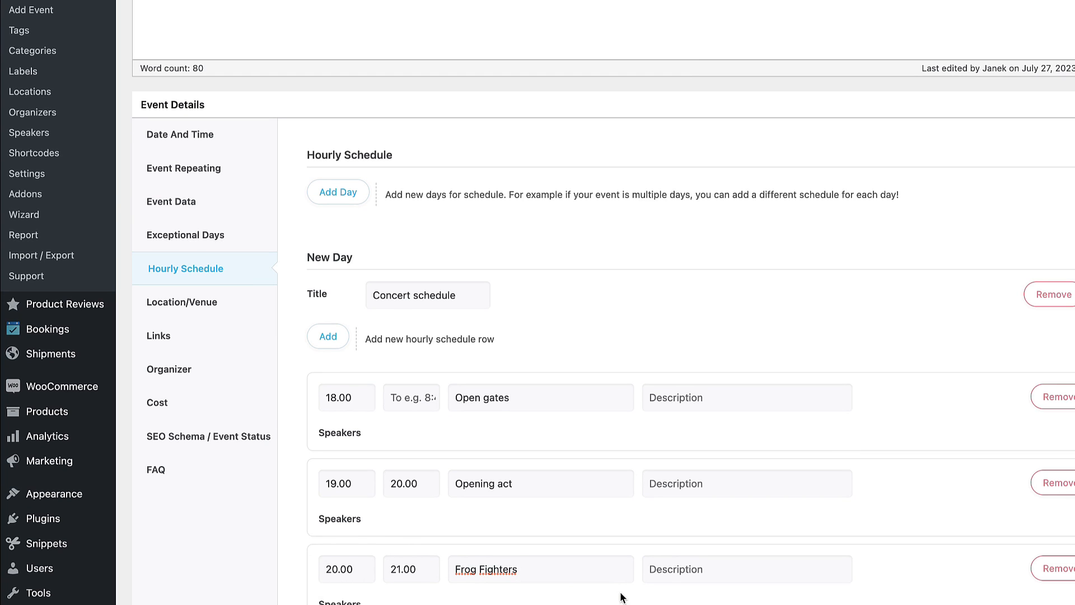
{"action": "scroll", "coordinate": [589, 431], "scroll_direction": "down", "scroll_amount": 3}
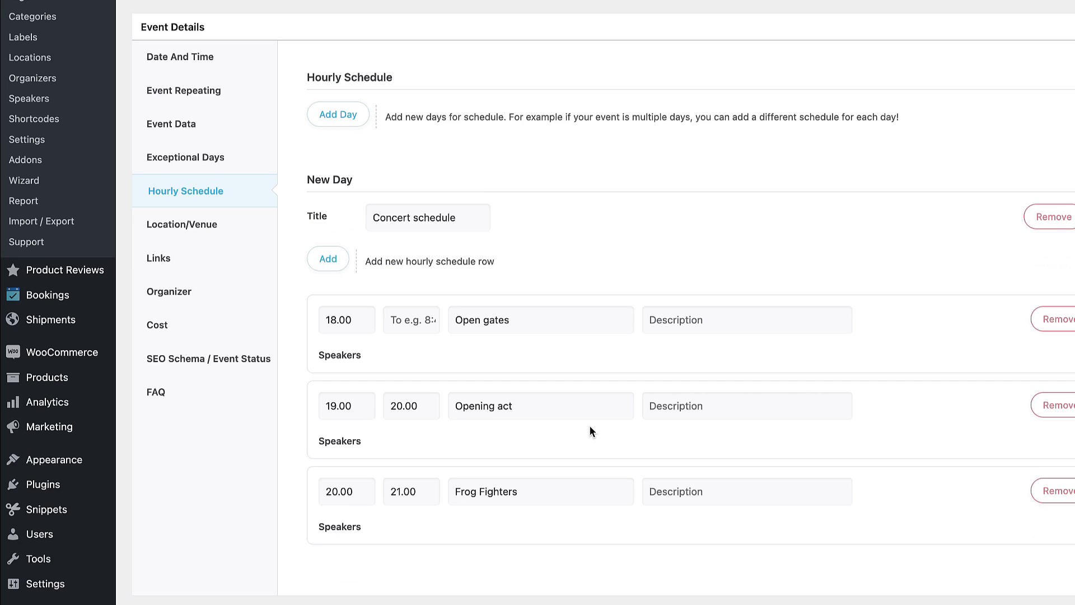
{"action": "scroll", "coordinate": [589, 428], "scroll_direction": "up", "scroll_amount": 4}
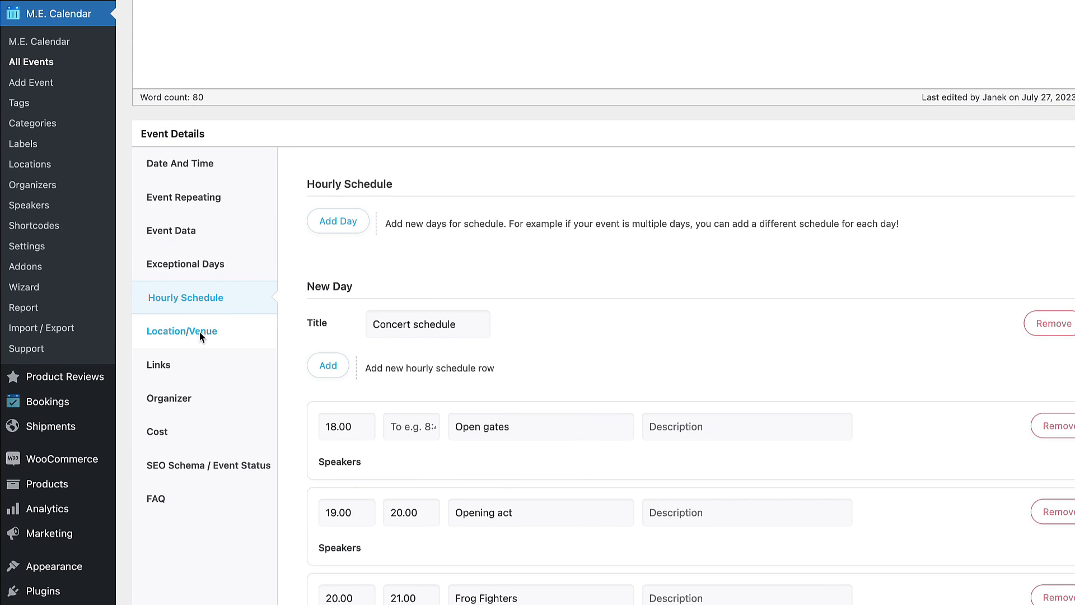
Review the Tallinn City Hall venue settings, then view the event's link settings.
{"action": "left_click", "coordinate": [150, 327]}
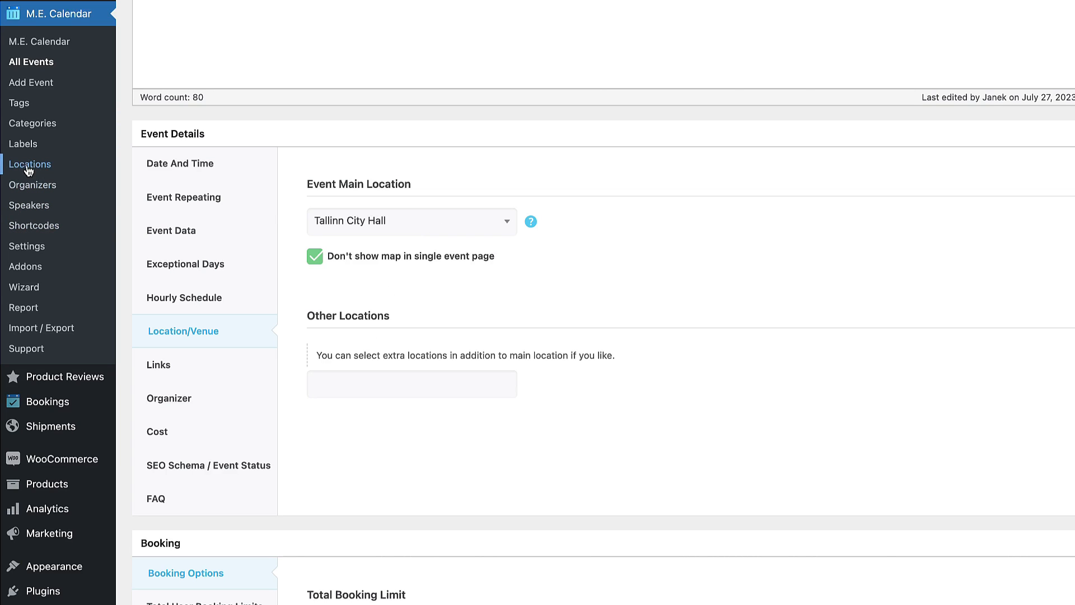
{"action": "left_click", "coordinate": [185, 370]}
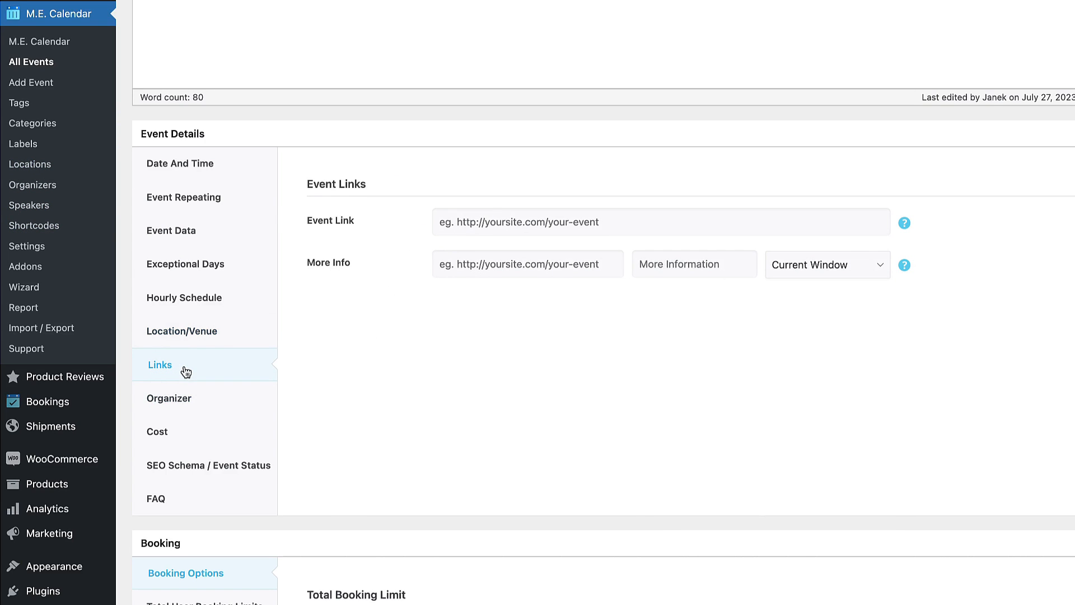
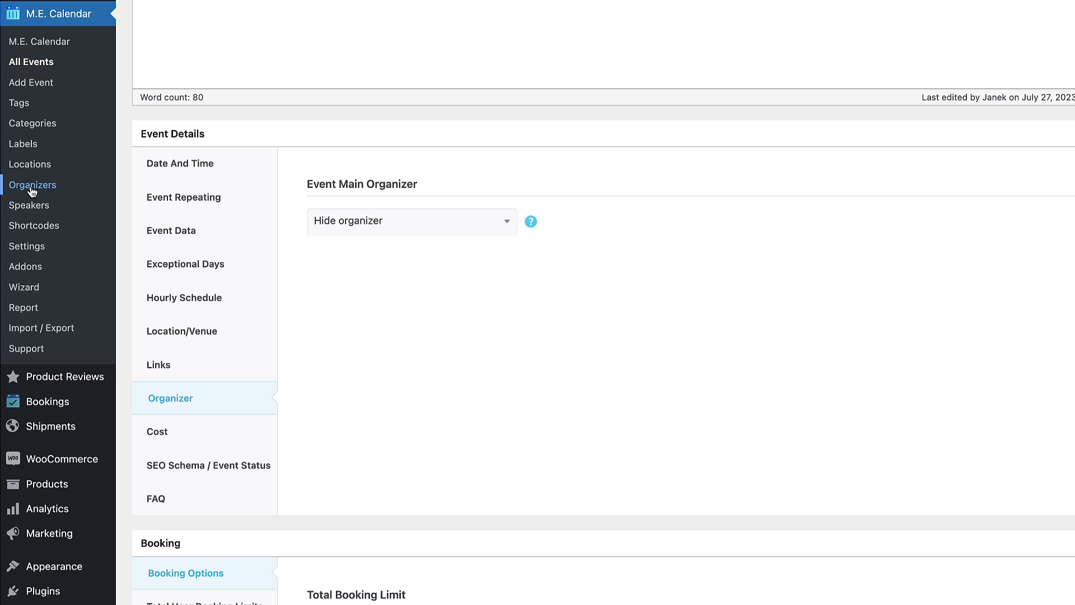
Enter 100 as the event cost, then bring up the FAQ settings.
{"action": "left_click", "coordinate": [172, 432]}
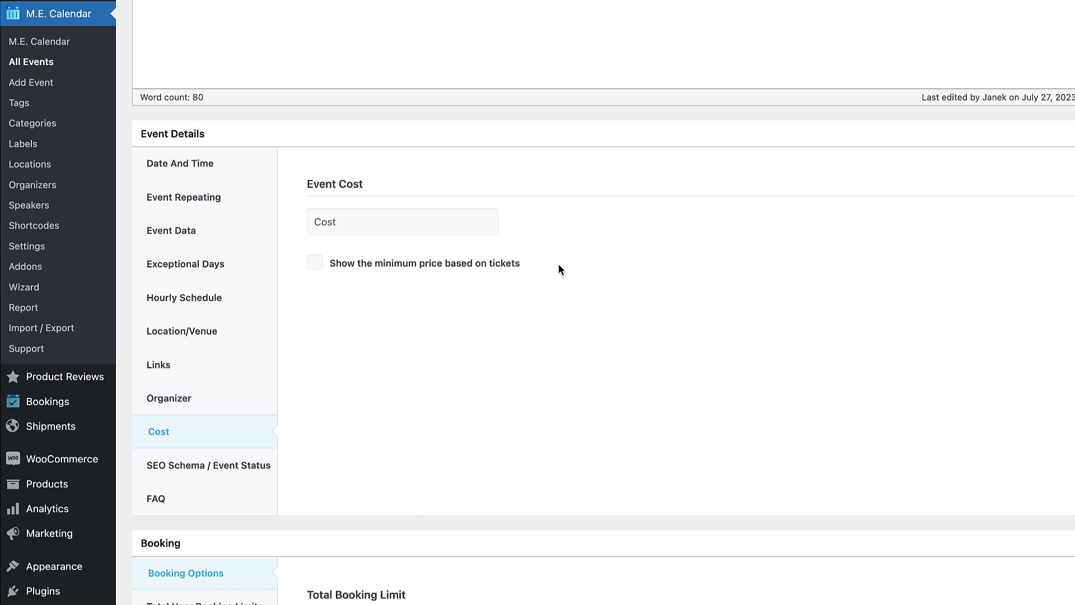
{"action": "left_click", "coordinate": [354, 226]}
{"action": "type", "text": "100"}
{"action": "key", "text": "XF86AudioLowerVolume"}
{"action": "left_click", "coordinate": [441, 399]}
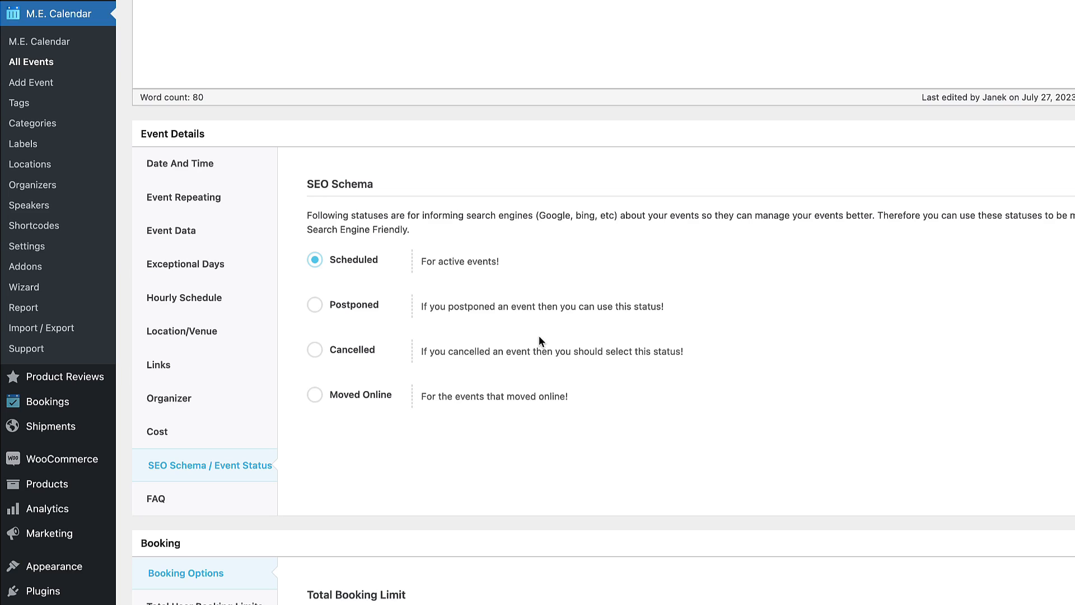
{"action": "left_click", "coordinate": [168, 497]}
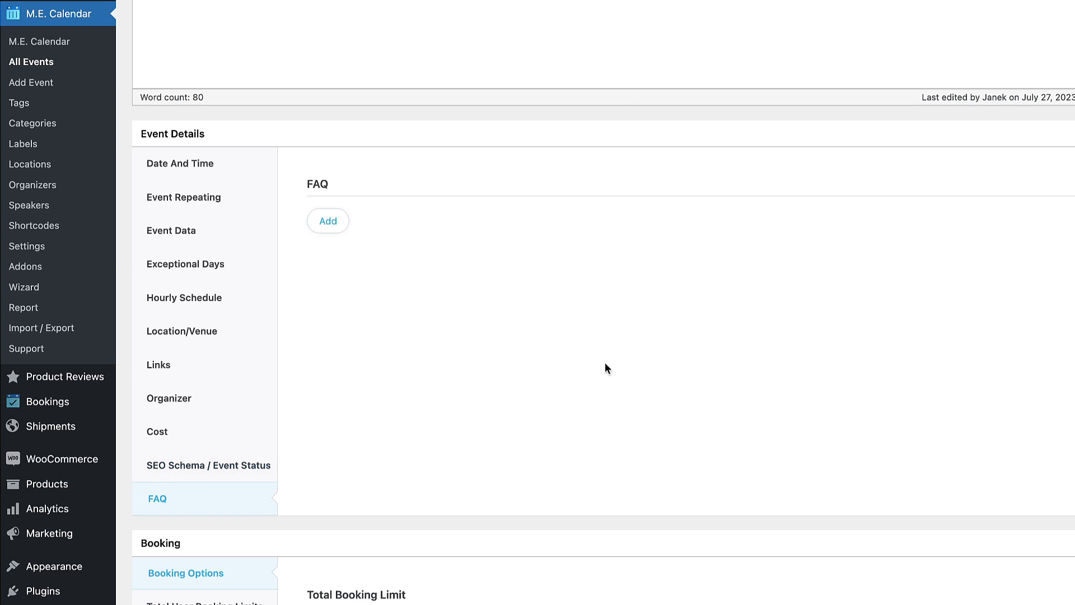
Add two FAQ entries with the pasted weapons and drugs questions, each answered 'No'.
{"action": "left_click", "coordinate": [329, 223]}
{"action": "type", "text": "Are the weapons allowed?"}
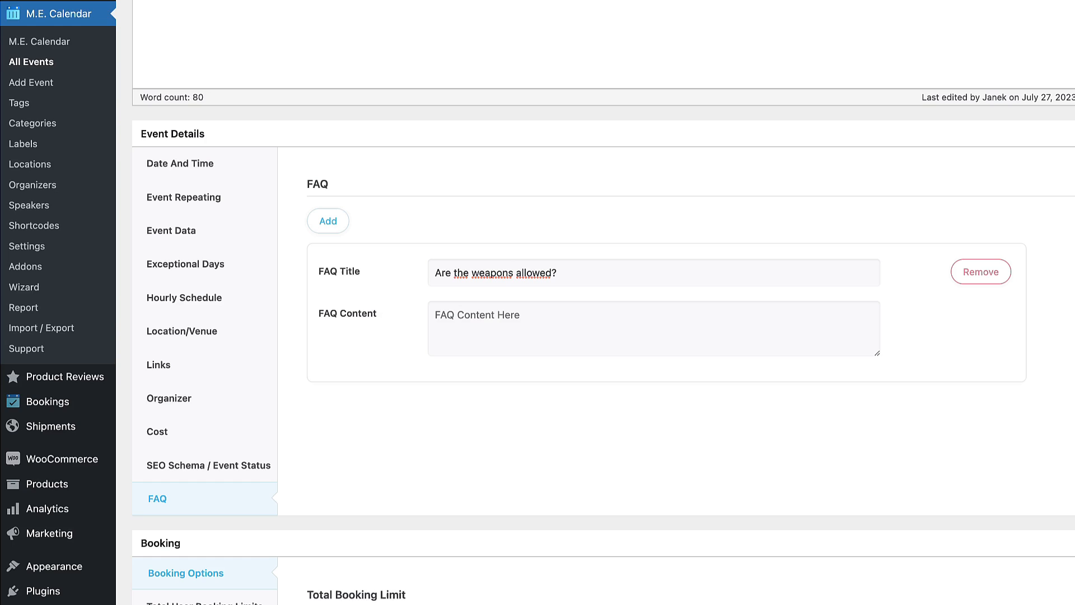
{"action": "left_click", "coordinate": [513, 324]}
{"action": "type", "text": "No"}
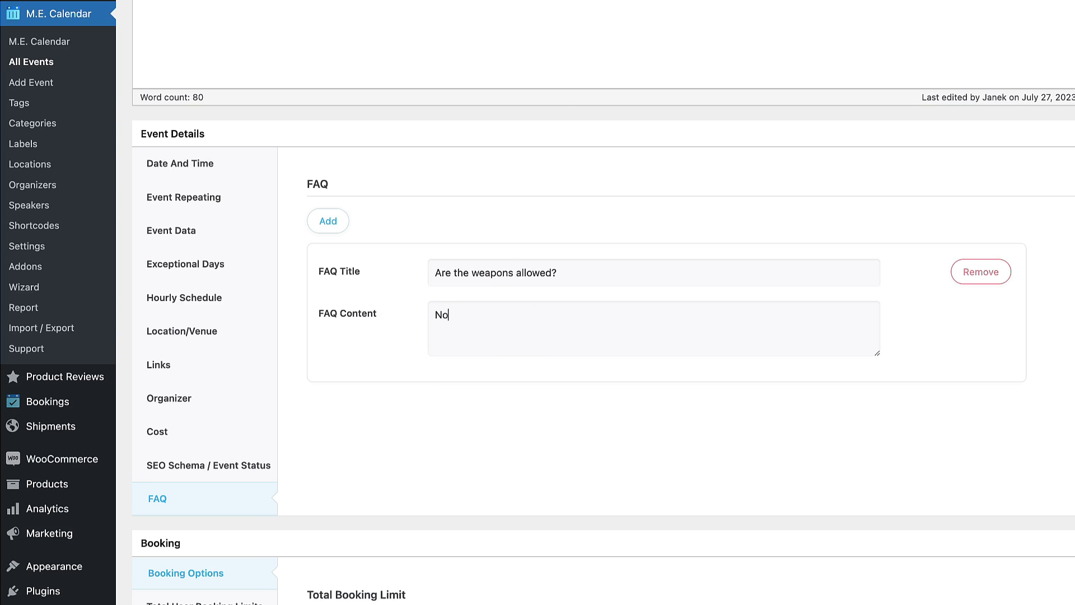
{"action": "left_click", "coordinate": [330, 222]}
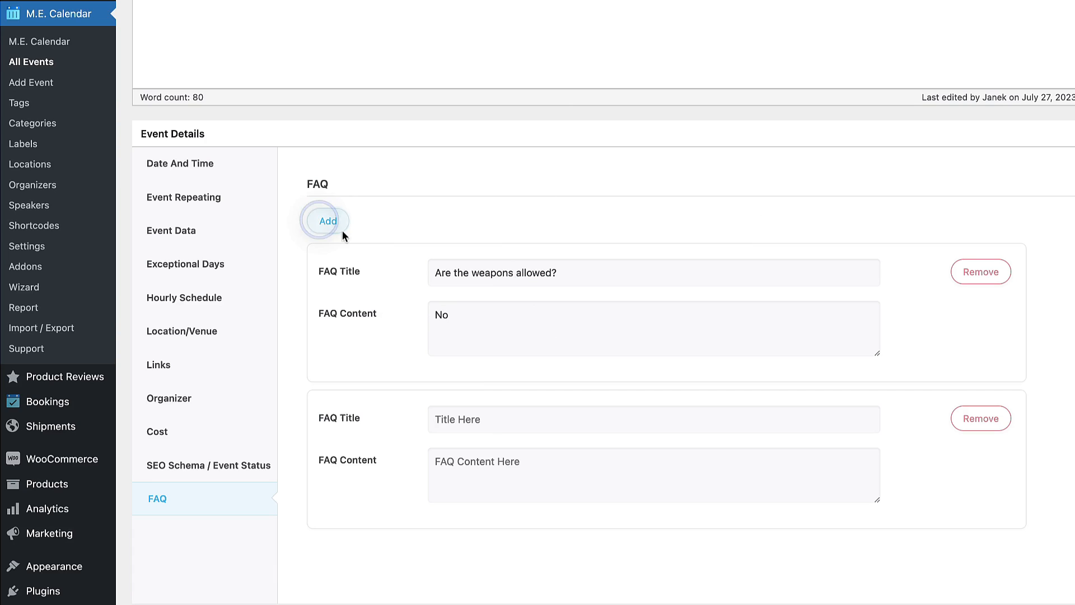
{"action": "left_click", "coordinate": [492, 427]}
{"action": "type", "text": "Can I use drugs during the concert?"}
{"action": "left_click", "coordinate": [511, 466]}
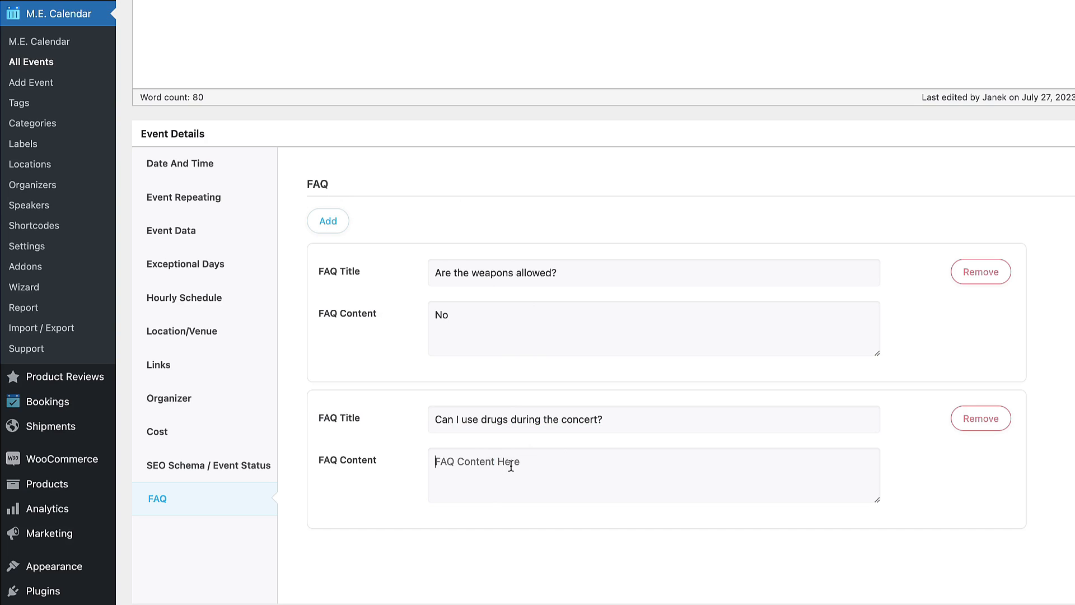
{"action": "type", "text": "No"}
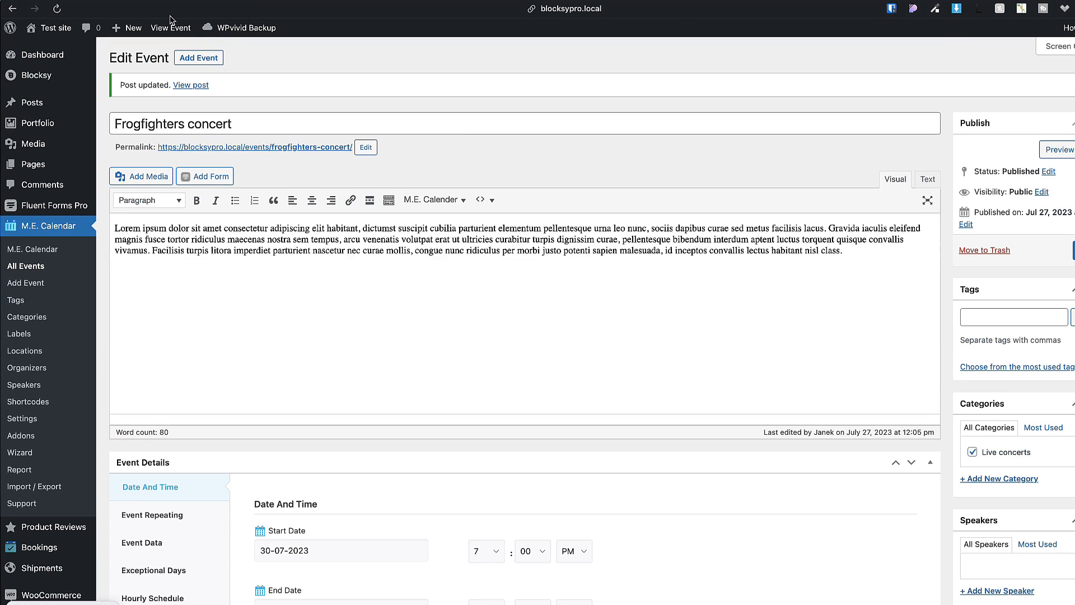
Open the live event page in a new tab and expand the weapons FAQ to check its answer.
{"action": "left_click", "coordinate": [171, 26], "text": "super"}
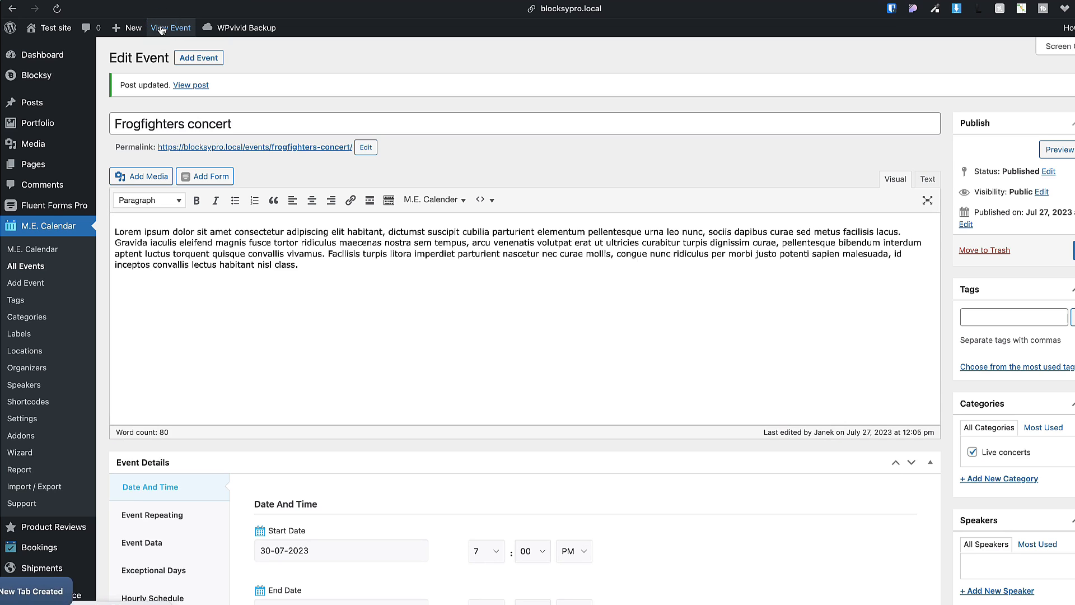
{"action": "left_click", "coordinate": [63, 589]}
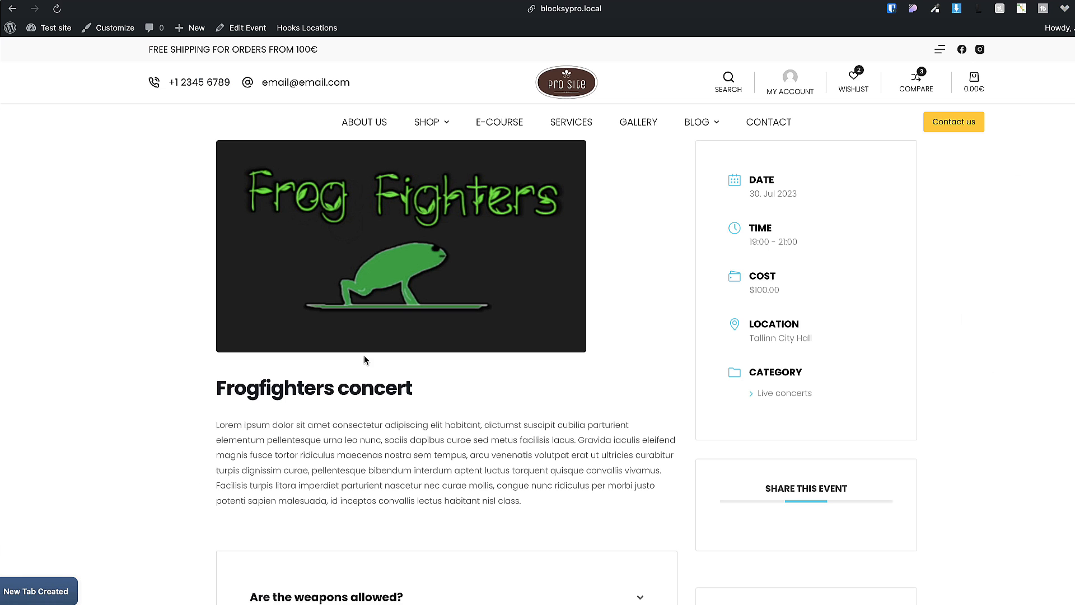
{"action": "scroll", "coordinate": [93, 335], "scroll_direction": "down", "scroll_amount": 3}
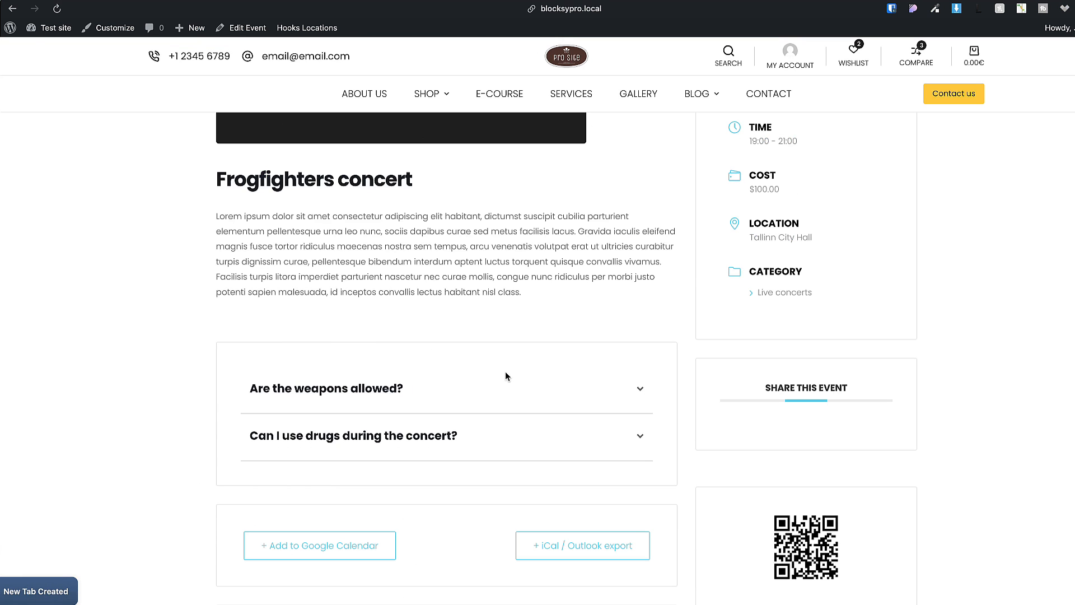
{"action": "left_click", "coordinate": [638, 391]}
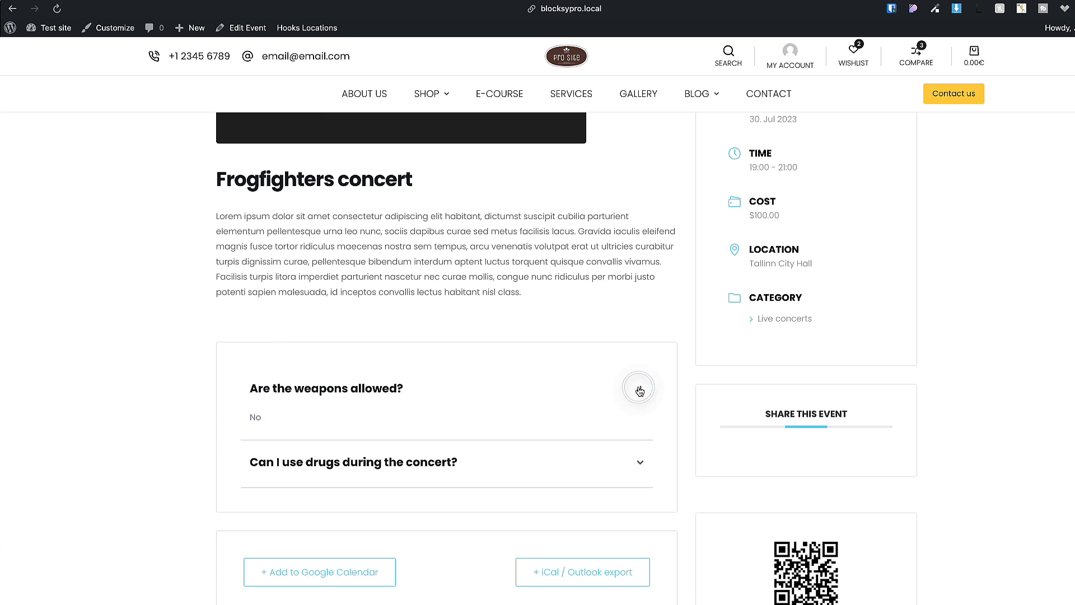
{"action": "left_click", "coordinate": [639, 391]}
Scroll through the event page to check the $100.00 cost and Tallinn City Hall, then return to the admin.
{"action": "scroll", "coordinate": [788, 282], "scroll_direction": "up", "scroll_amount": 5}
{"action": "left_click_drag", "start_coordinate": [788, 282], "coordinate": [757, 274]}
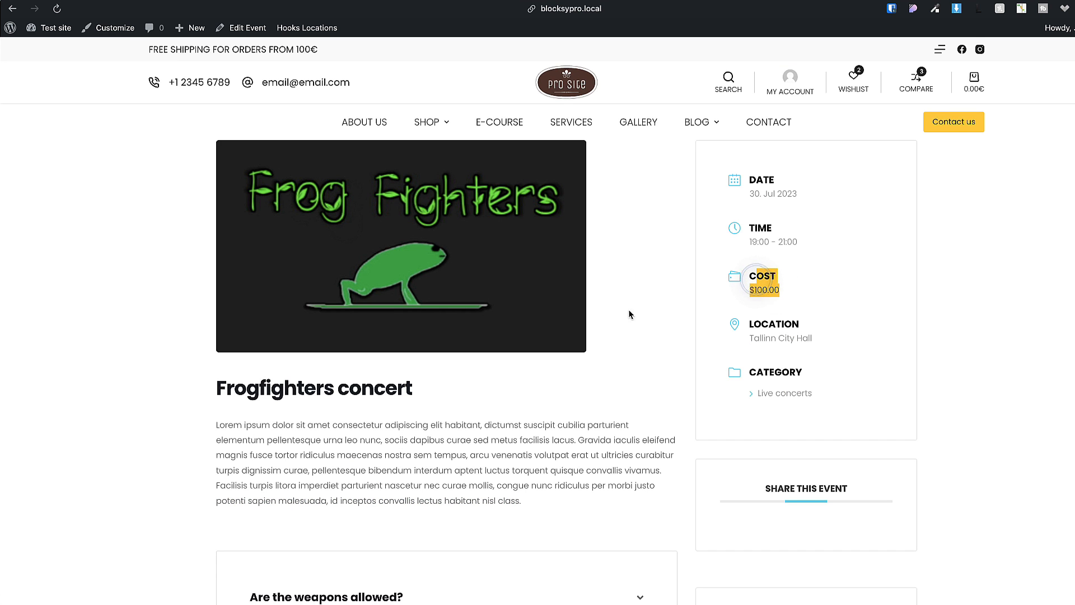
{"action": "scroll", "coordinate": [628, 309], "scroll_direction": "down", "scroll_amount": 2}
{"action": "scroll", "coordinate": [534, 336], "scroll_direction": "down", "scroll_amount": 8}
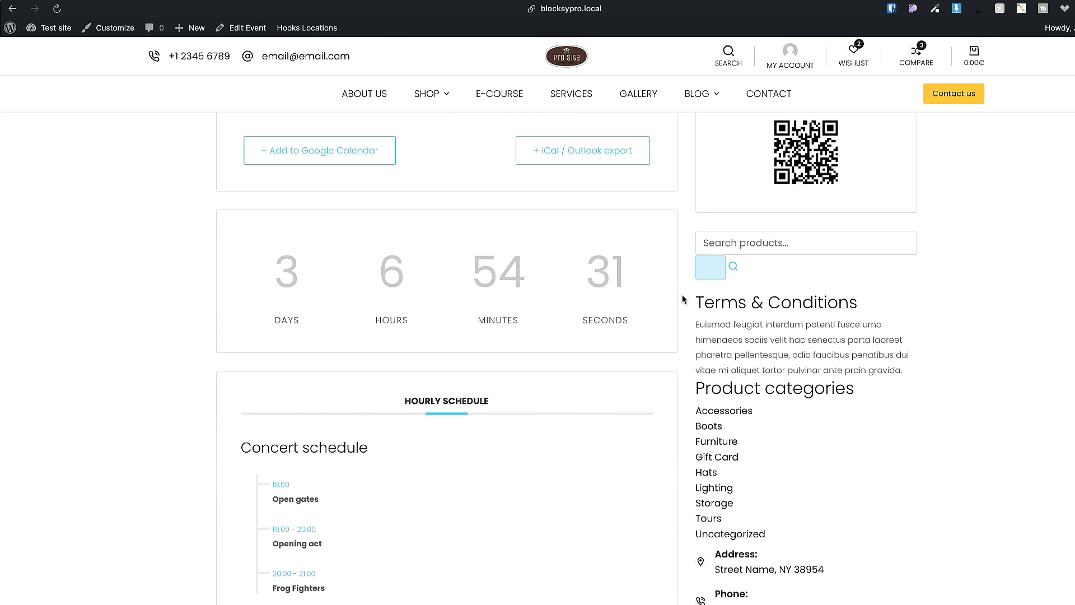
{"action": "scroll", "coordinate": [589, 298], "scroll_direction": "down", "scroll_amount": 3}
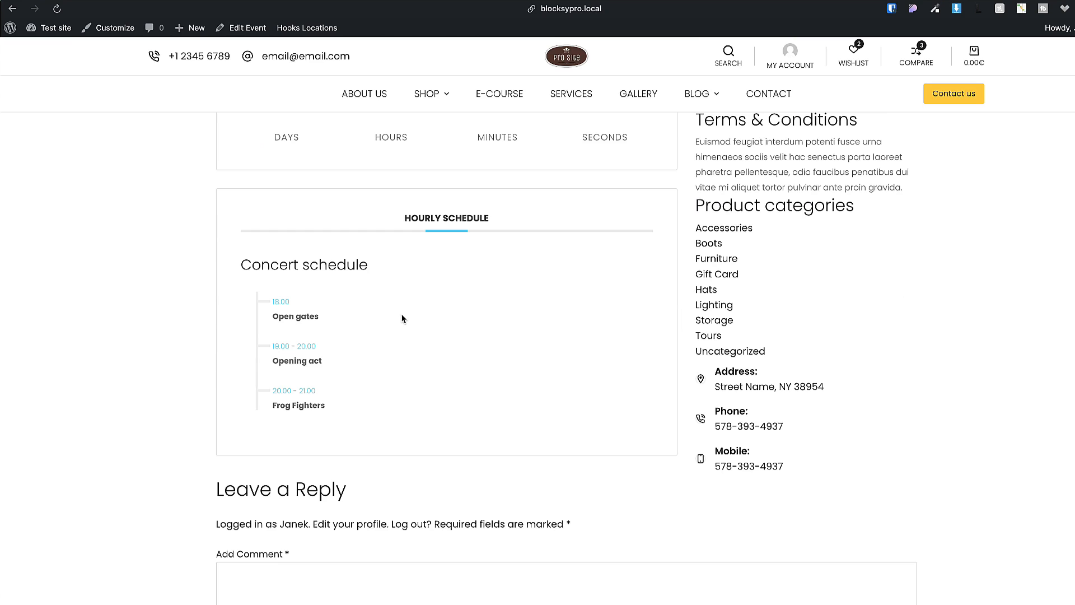
{"action": "scroll", "coordinate": [401, 318], "scroll_direction": "down", "scroll_amount": 5}
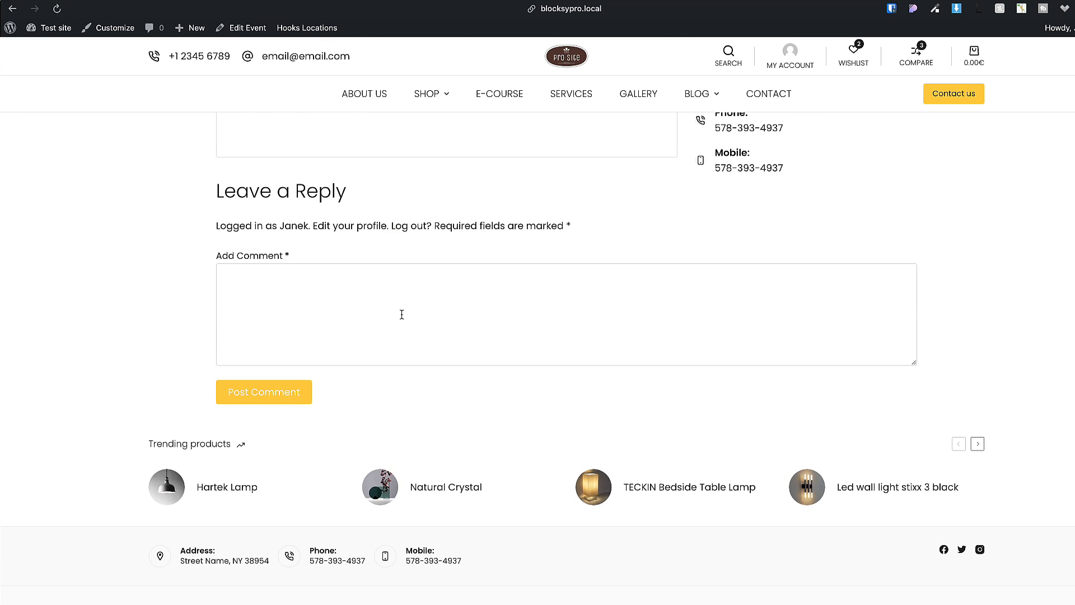
{"action": "scroll", "coordinate": [424, 338], "scroll_direction": "up", "scroll_amount": 17}
{"action": "left_click", "coordinate": [241, 28]}
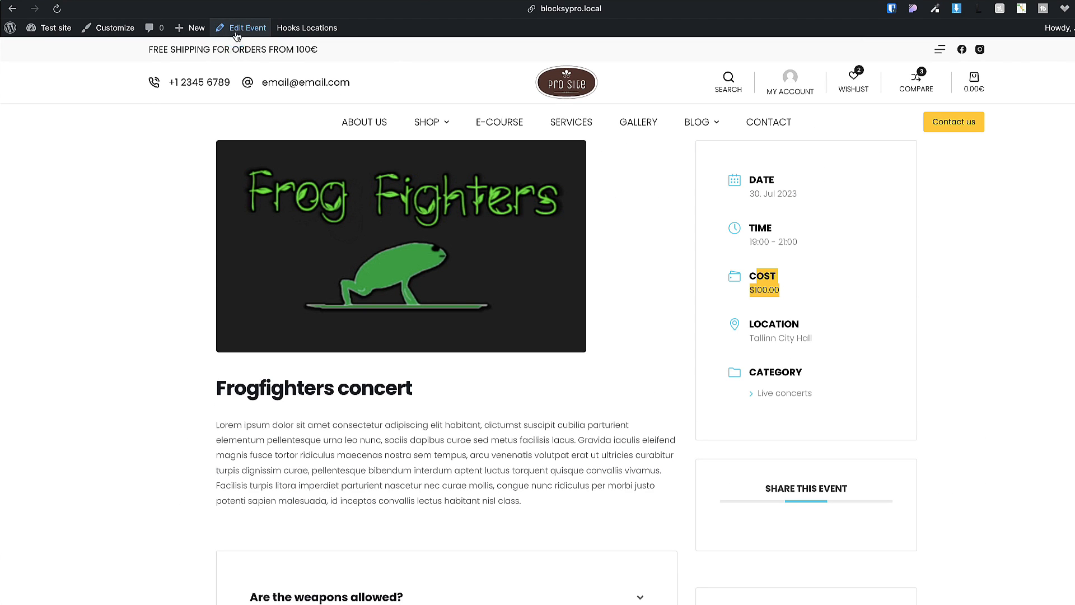
Change the Total Booking Limit to 500 and add a first ticket.
{"action": "scroll", "coordinate": [558, 402], "scroll_direction": "down", "scroll_amount": 3}
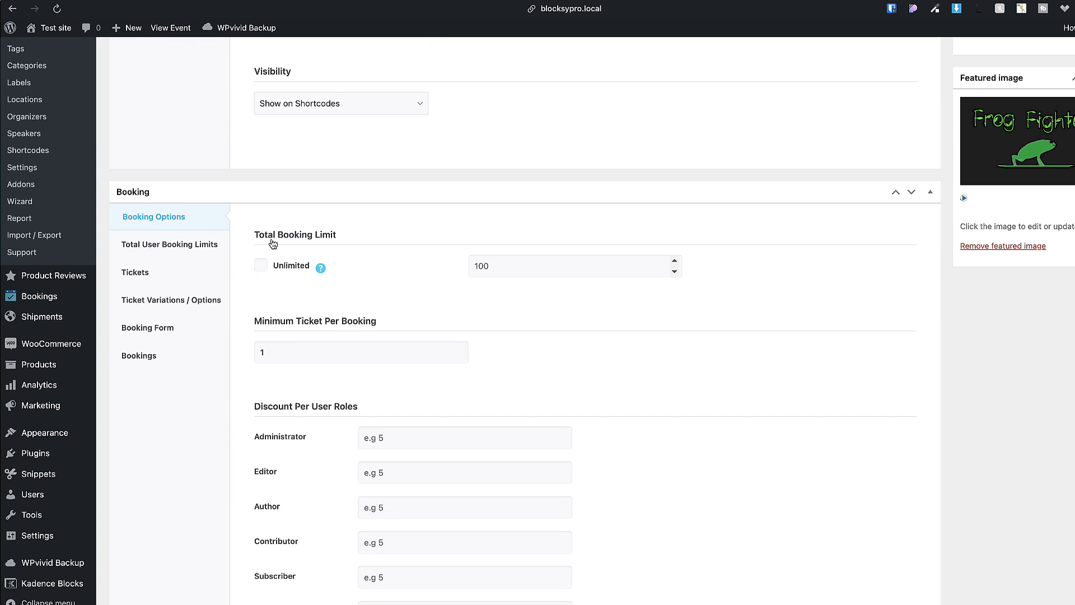
{"action": "double_click", "coordinate": [497, 270]}
{"action": "type", "text": "500"}
{"action": "scroll", "coordinate": [409, 364], "scroll_direction": "down", "scroll_amount": 10}
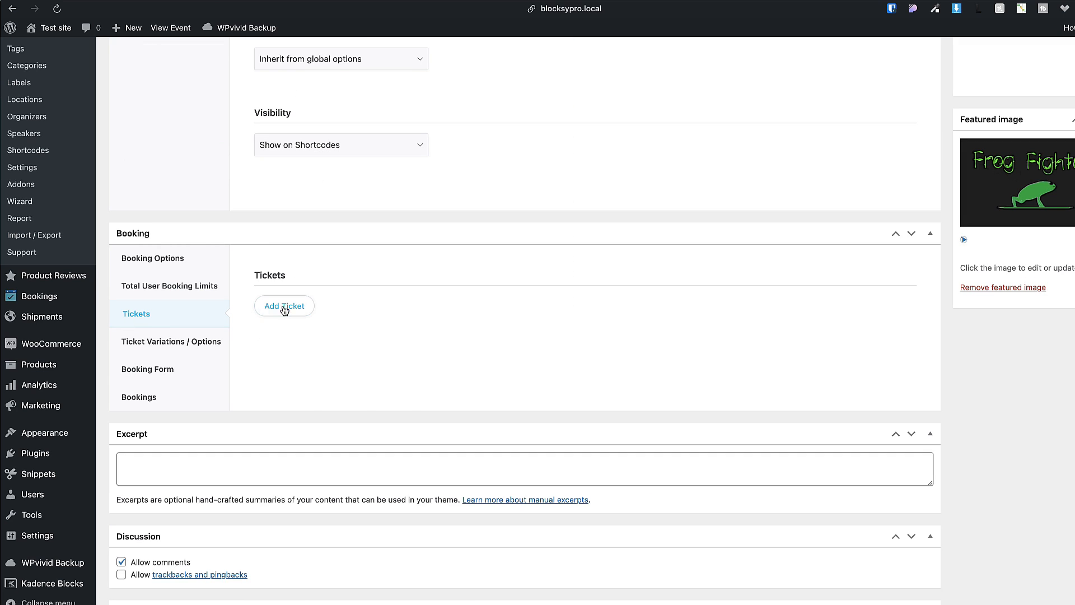
{"action": "left_click", "coordinate": [284, 306]}
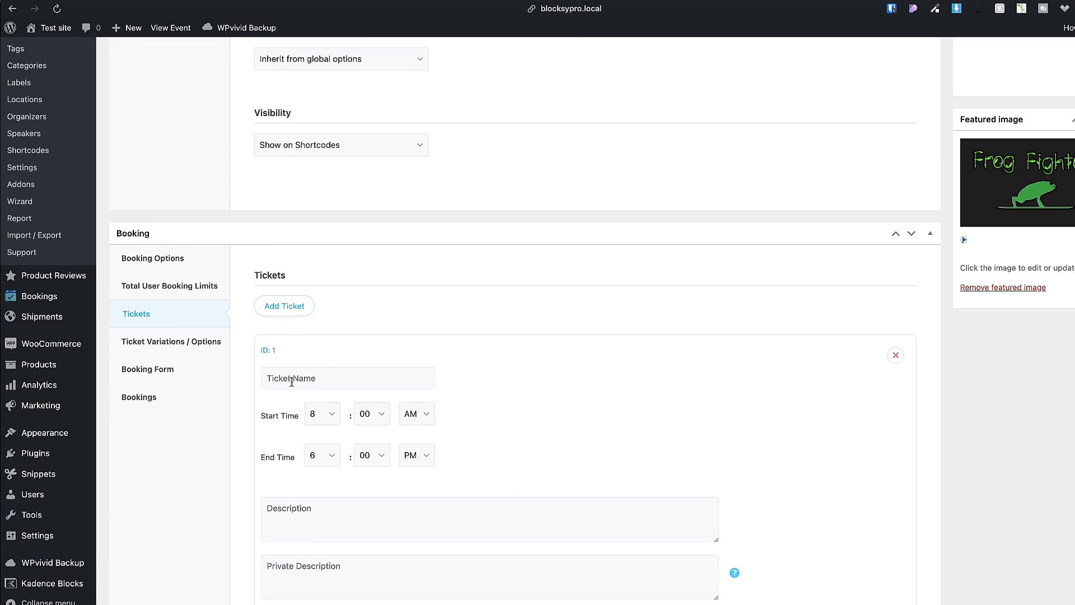
Set up 'VIP ticket (150€)' priced 150, with a matching price label and 100 available.
{"action": "left_click", "coordinate": [313, 378]}
{"action": "type", "text": "VIP ticket (150€)"}
{"action": "scroll", "coordinate": [432, 144], "scroll_direction": "down", "scroll_amount": 4}
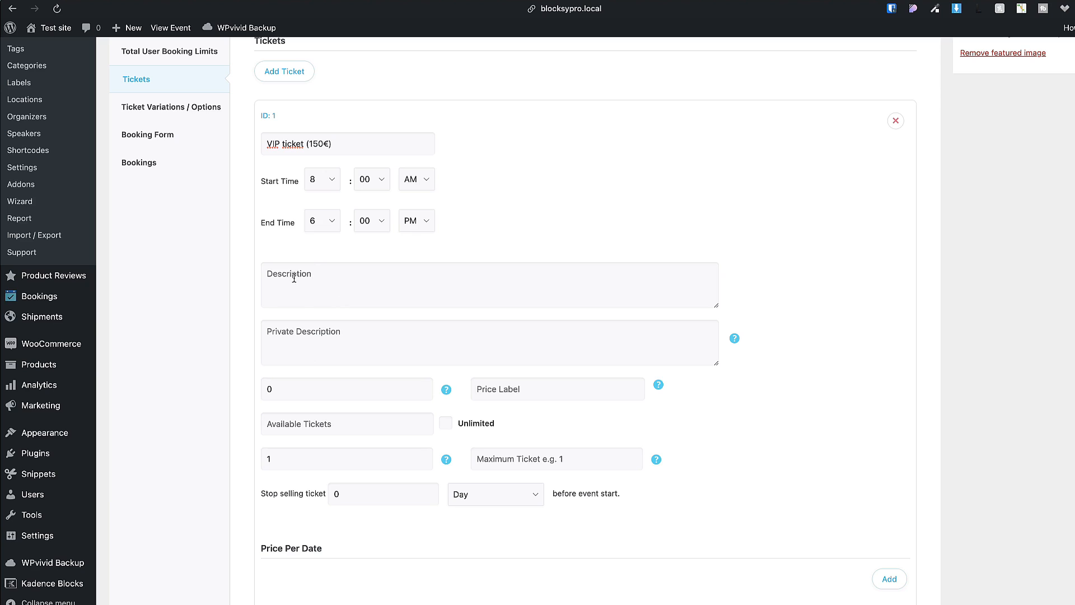
{"action": "left_click", "coordinate": [336, 278]}
{"action": "left_click", "coordinate": [290, 332]}
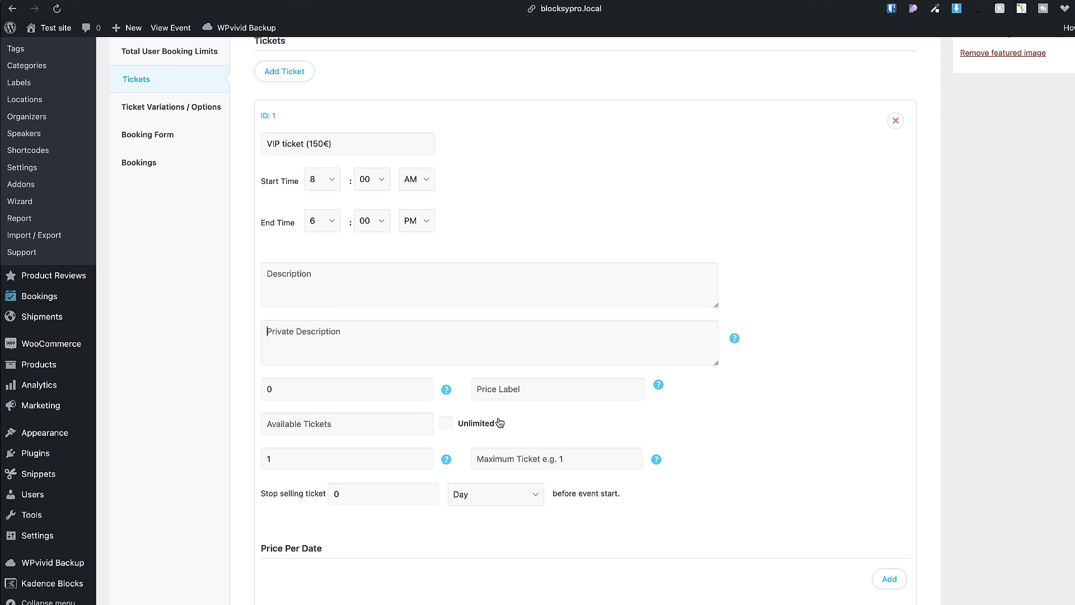
{"action": "left_click", "coordinate": [295, 386]}
{"action": "double_click", "coordinate": [264, 388]}
{"action": "type", "text": "1"}
{"action": "left_click", "coordinate": [535, 387]}
{"action": "type", "text": "VIP ticket (150€)"}
{"action": "scroll", "coordinate": [504, 406], "scroll_direction": "down", "scroll_amount": 3}
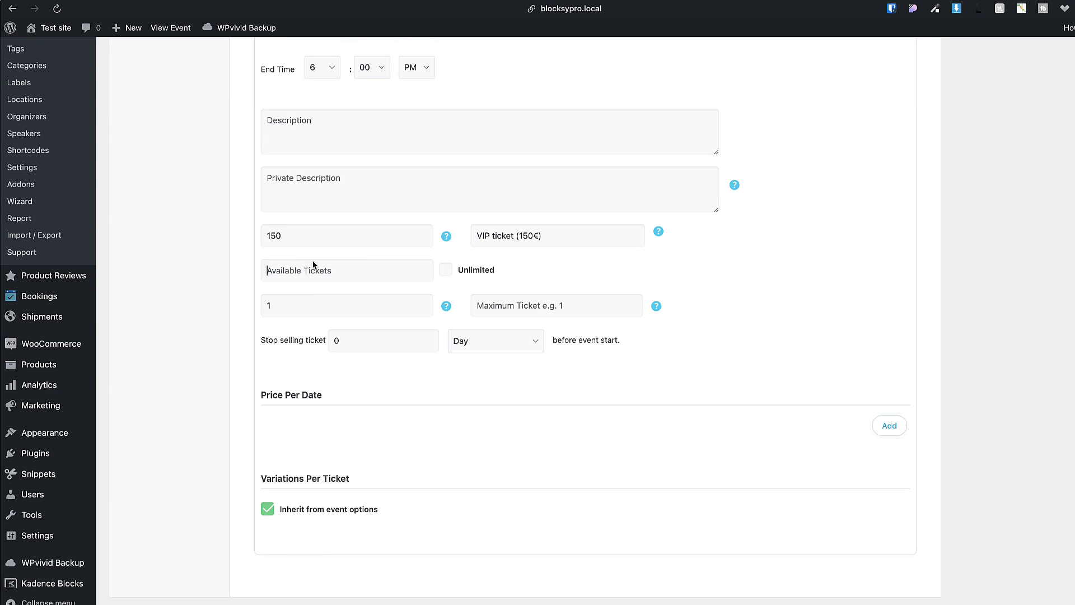
{"action": "left_click", "coordinate": [313, 267]}
{"action": "type", "text": "100"}
Add a price-per-date row for the VIP ticket ending 28-07-2023 with its own price.
{"action": "left_click", "coordinate": [888, 426]}
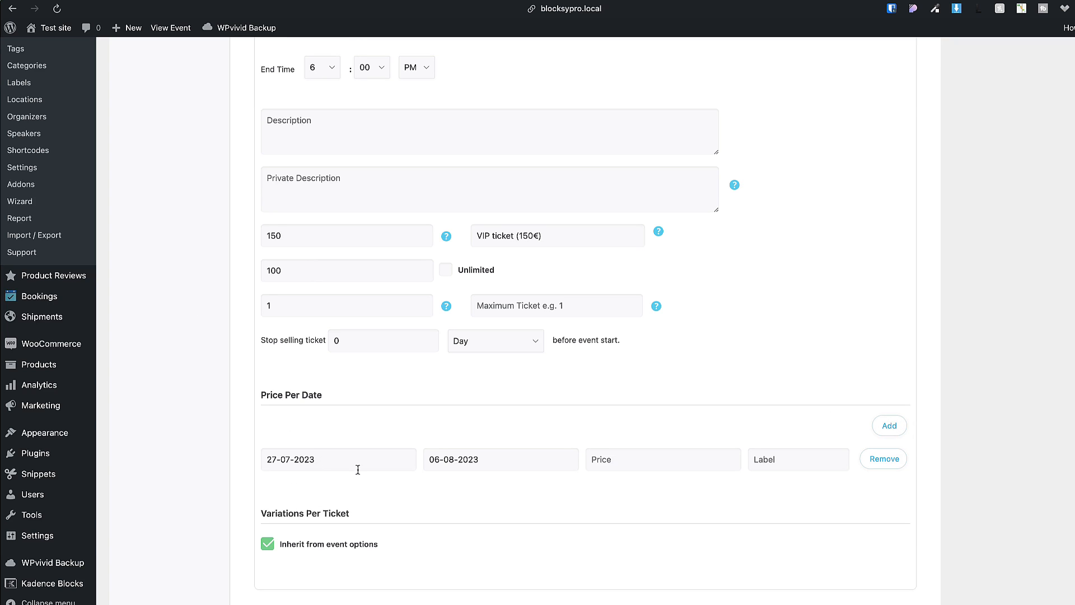
{"action": "left_click", "coordinate": [459, 458]}
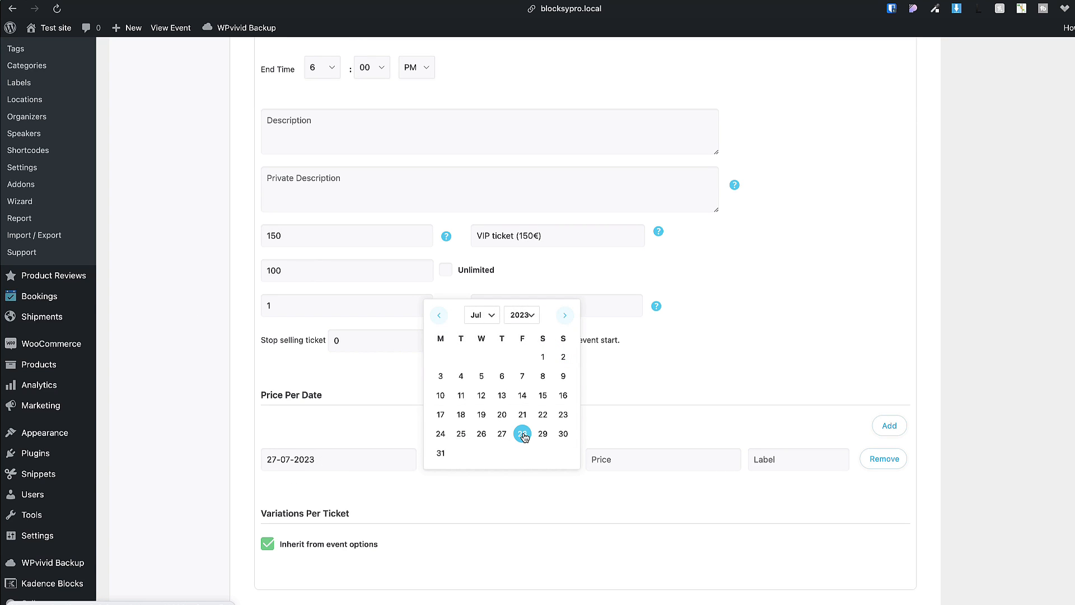
{"action": "left_click", "coordinate": [522, 434]}
{"action": "left_click", "coordinate": [617, 459]}
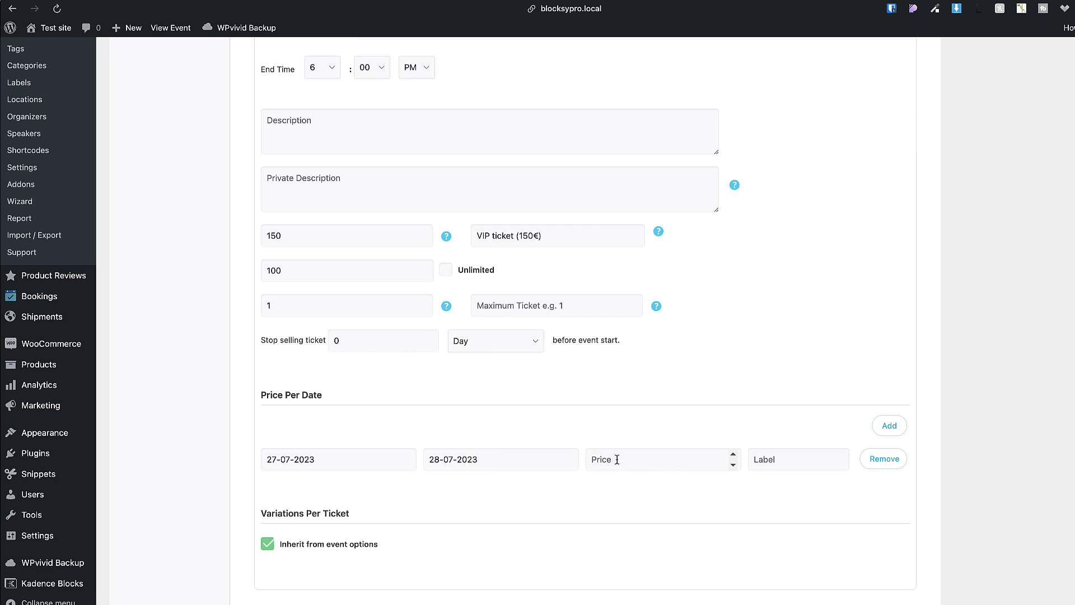
{"action": "type", "text": "140"}
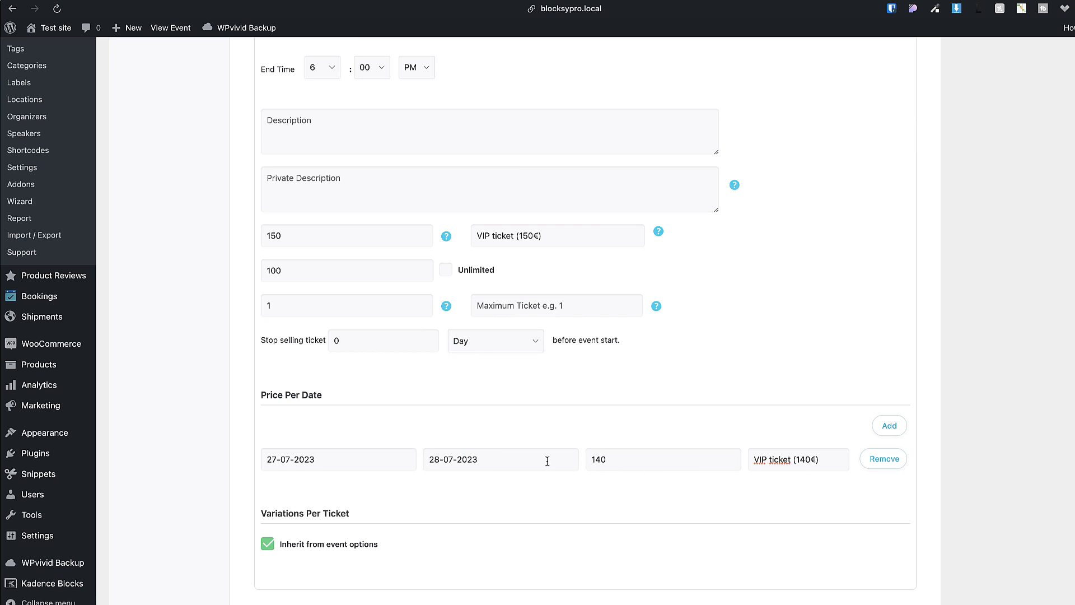
Add 'Regular seat (100€)' priced 100, with a matching price label and 400 available.
{"action": "scroll", "coordinate": [547, 461], "scroll_direction": "down", "scroll_amount": 3}
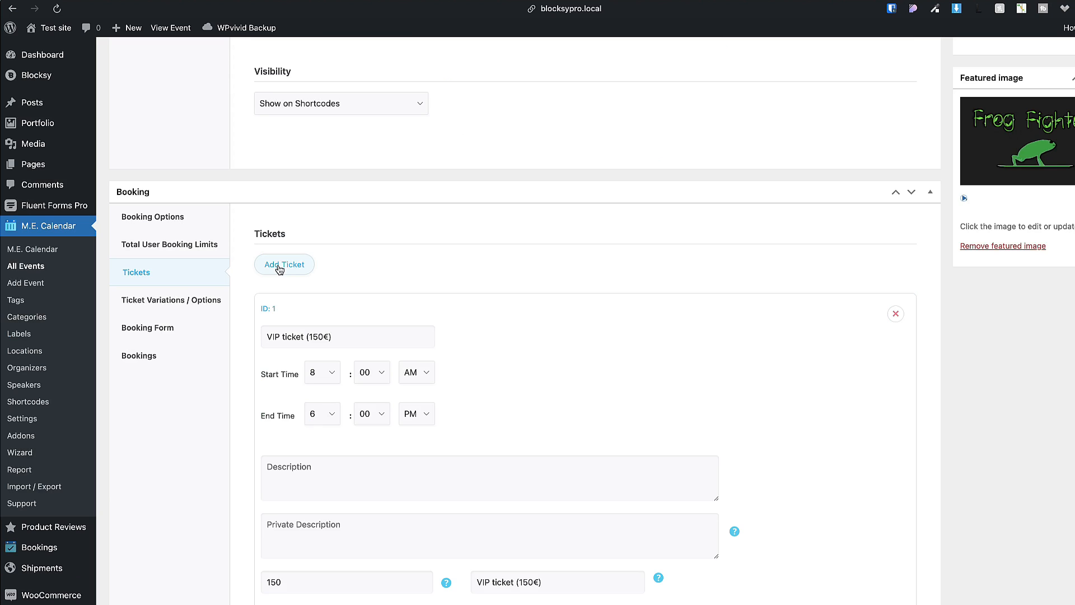
{"action": "scroll", "coordinate": [388, 314], "scroll_direction": "down", "scroll_amount": 2}
{"action": "scroll", "coordinate": [387, 312], "scroll_direction": "down", "scroll_amount": 10}
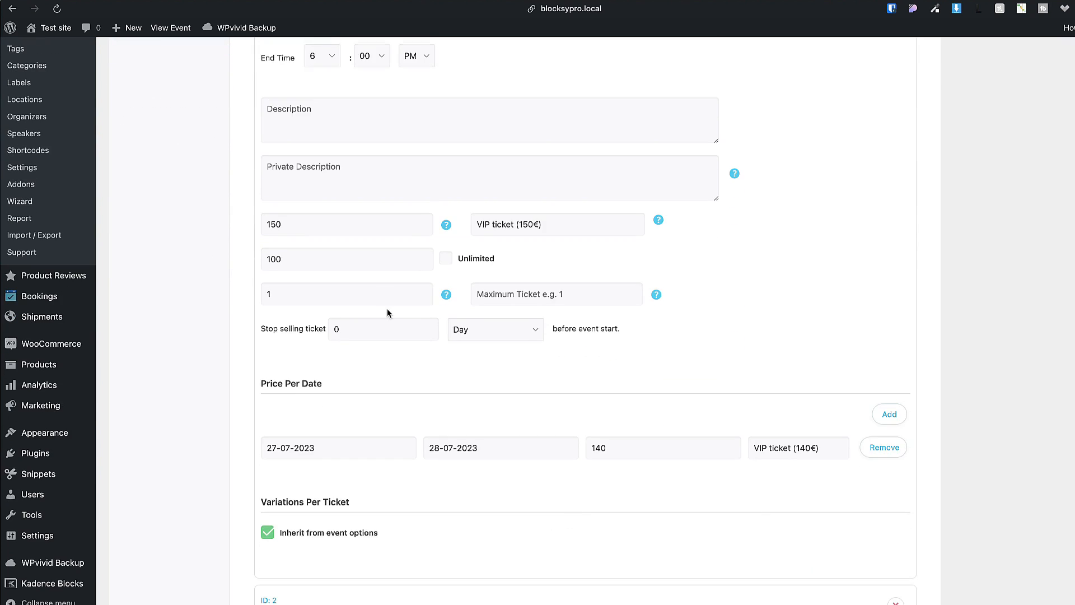
{"action": "left_click", "coordinate": [254, 326]}
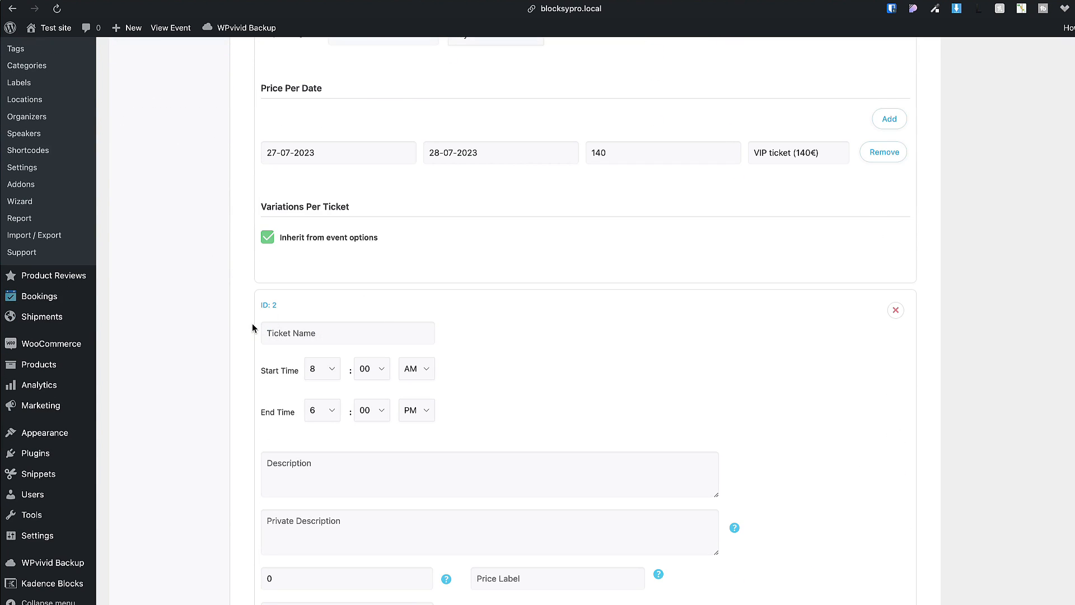
{"action": "type", "text": "Regular seat (100€)"}
{"action": "scroll", "coordinate": [310, 454], "scroll_direction": "down", "scroll_amount": 2}
{"action": "left_click", "coordinate": [270, 451]}
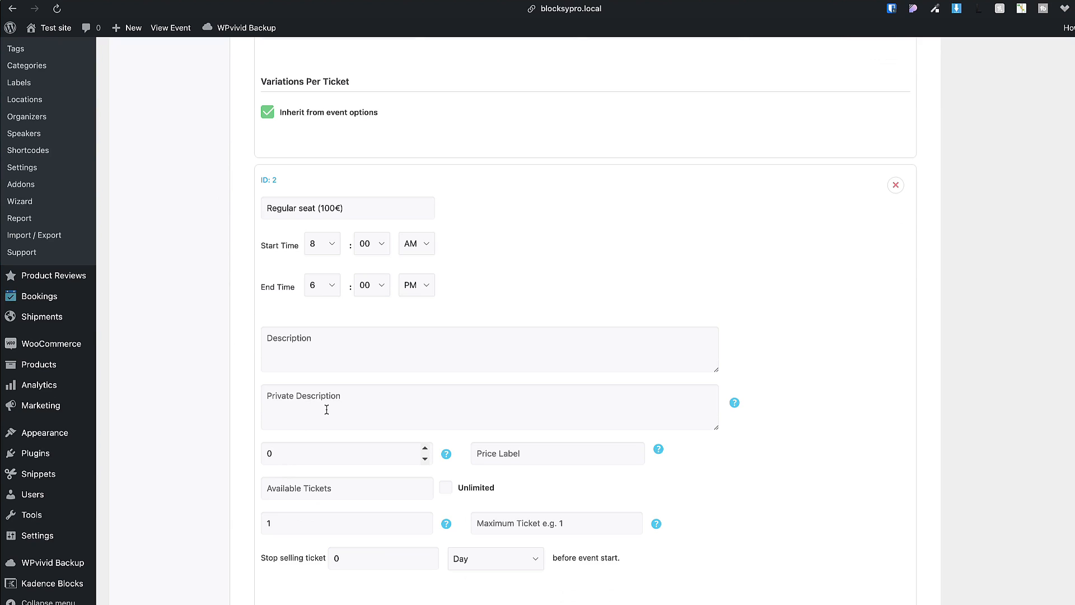
{"action": "key", "text": "BackSpace"}
{"action": "type", "text": "100"}
{"action": "left_click", "coordinate": [546, 453]}
{"action": "type", "text": "Regular seat (100€)"}
{"action": "left_click", "coordinate": [304, 486]}
{"action": "type", "text": "400"}
{"action": "scroll", "coordinate": [626, 396], "scroll_direction": "down", "scroll_amount": 4}
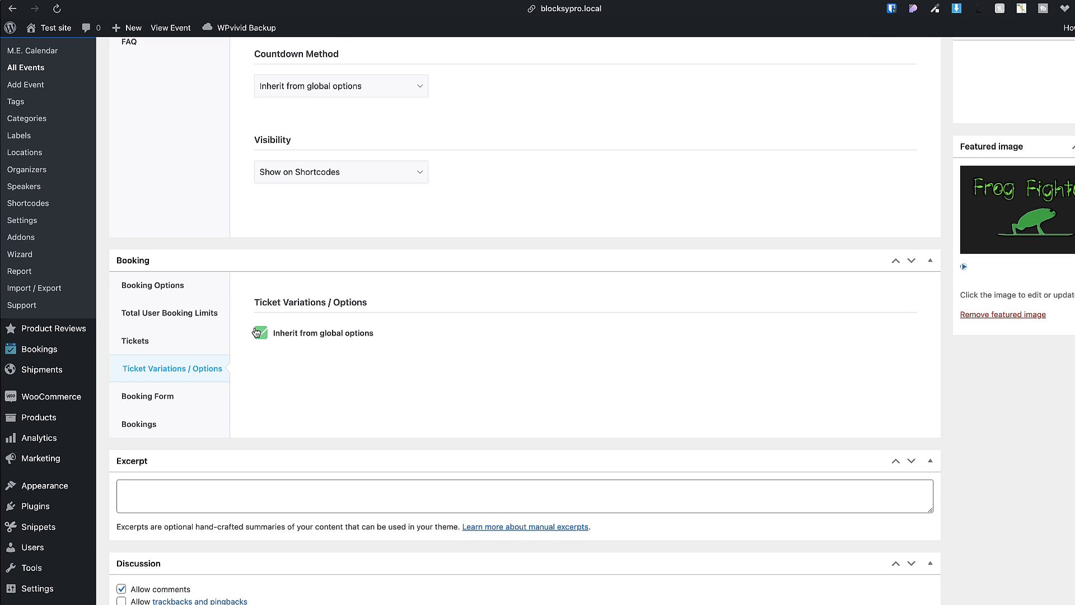
Try a custom ticket variation row, then revert to inheriting global ticket variations.
{"action": "left_click", "coordinate": [258, 333]}
{"action": "left_click", "coordinate": [272, 362]}
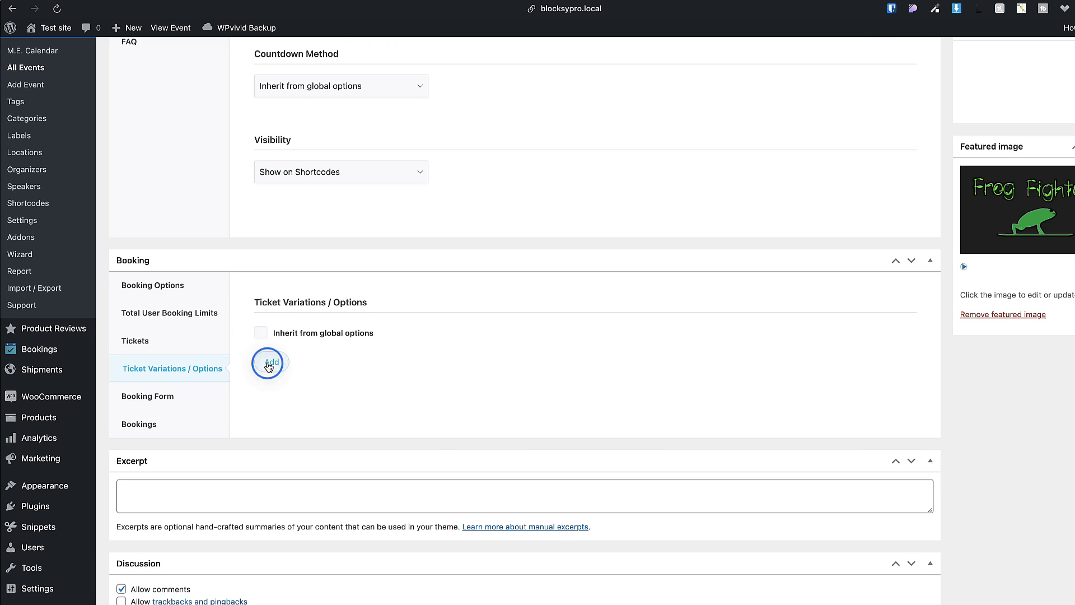
{"action": "left_click", "coordinate": [260, 332]}
Keep the booking form inherited from global options and review the event's bookings.
{"action": "left_click", "coordinate": [162, 396]}
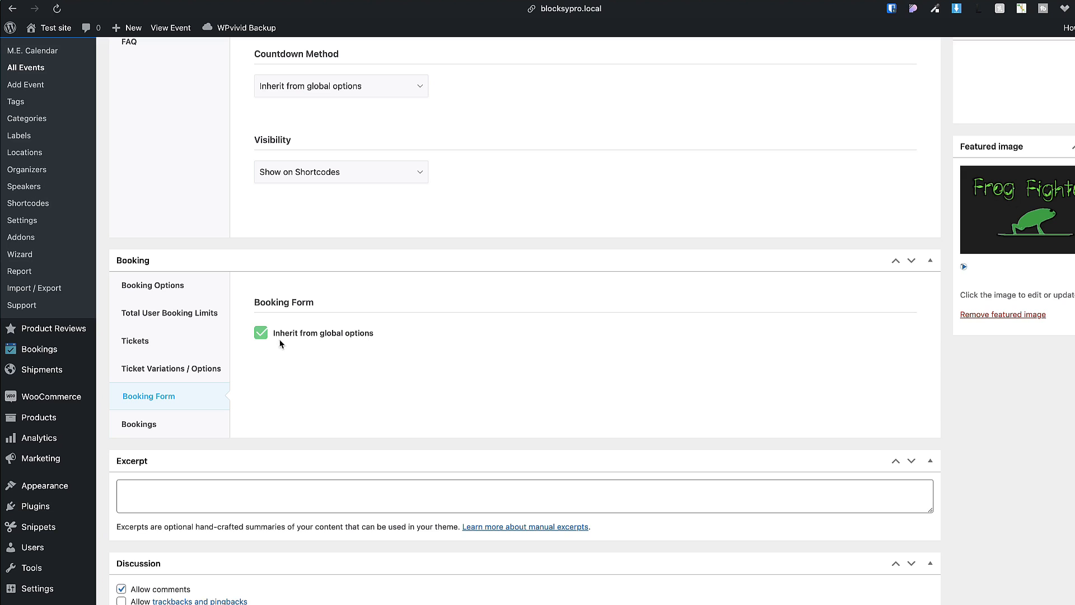
{"action": "left_click", "coordinate": [260, 334]}
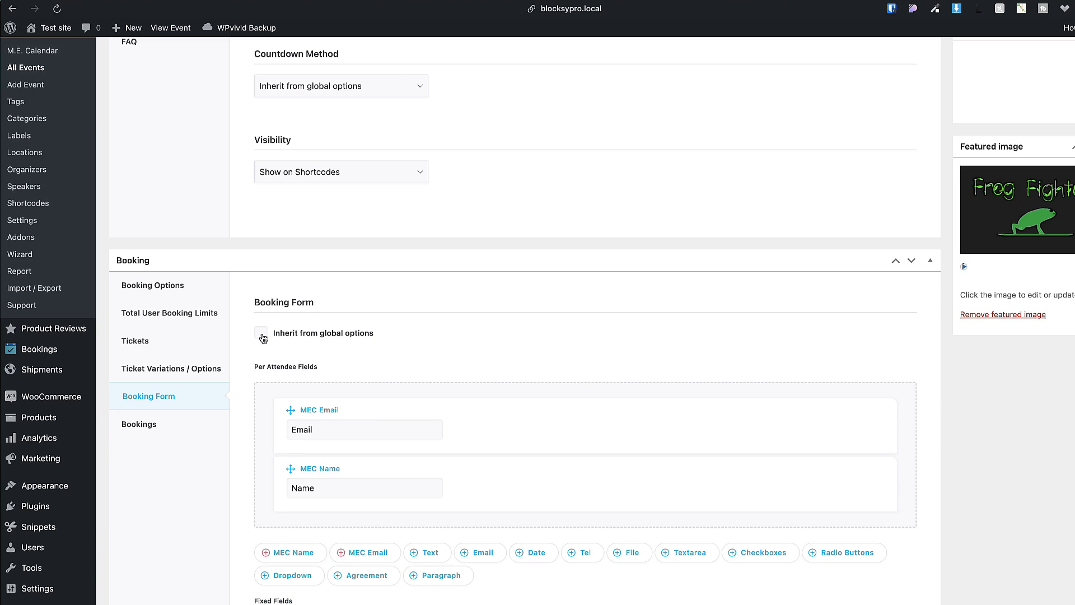
{"action": "left_click", "coordinate": [262, 334]}
{"action": "left_click", "coordinate": [174, 417]}
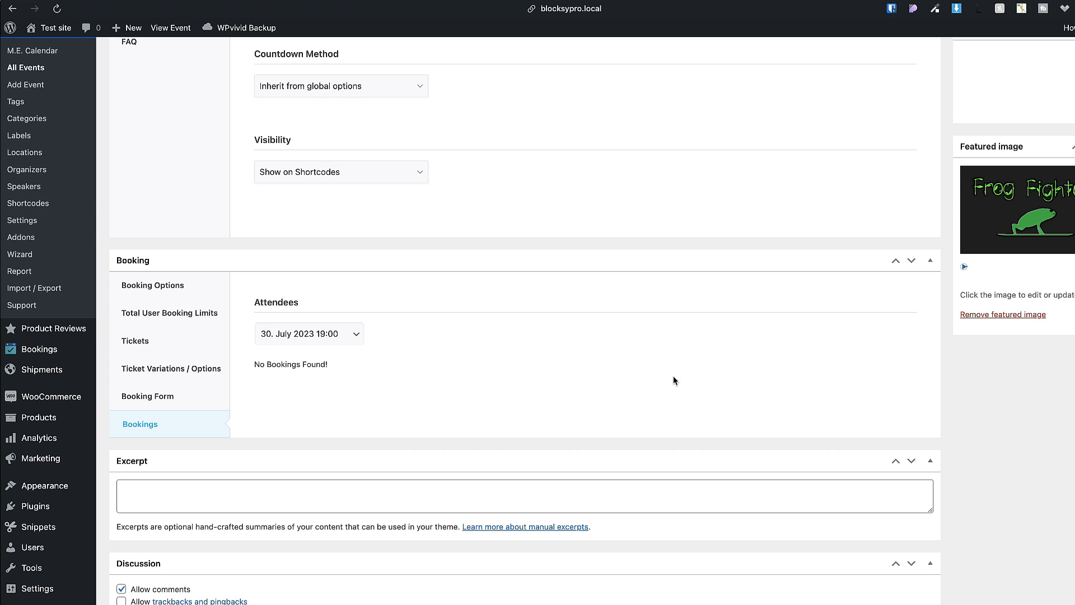
{"action": "scroll", "coordinate": [673, 375], "scroll_direction": "up", "scroll_amount": 15}
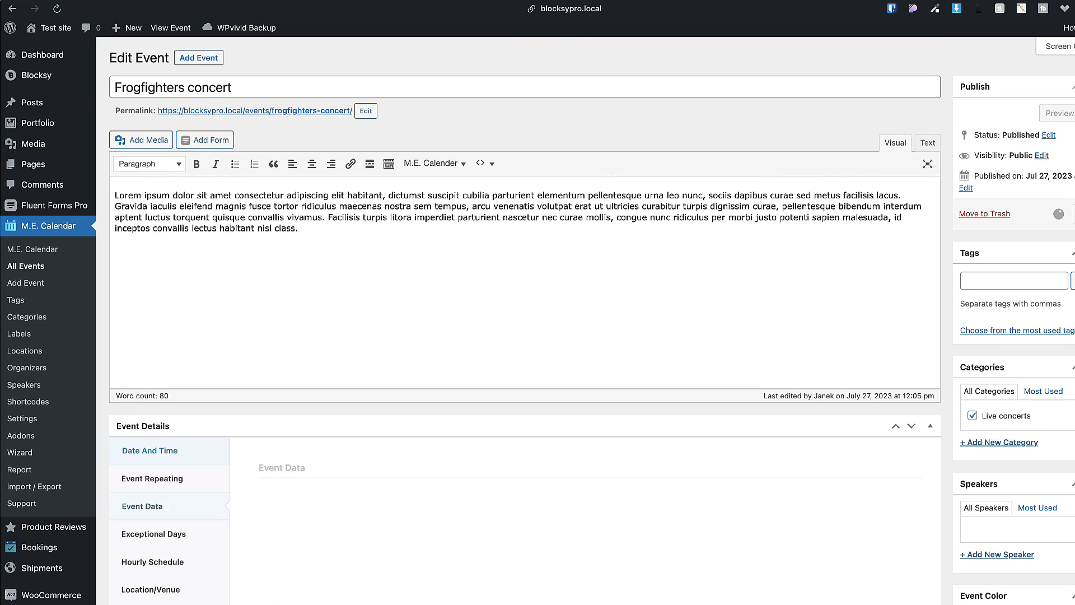
Add one VIP ticket and two Regular seats to the cart from the event page.
{"action": "left_click", "coordinate": [166, 29]}
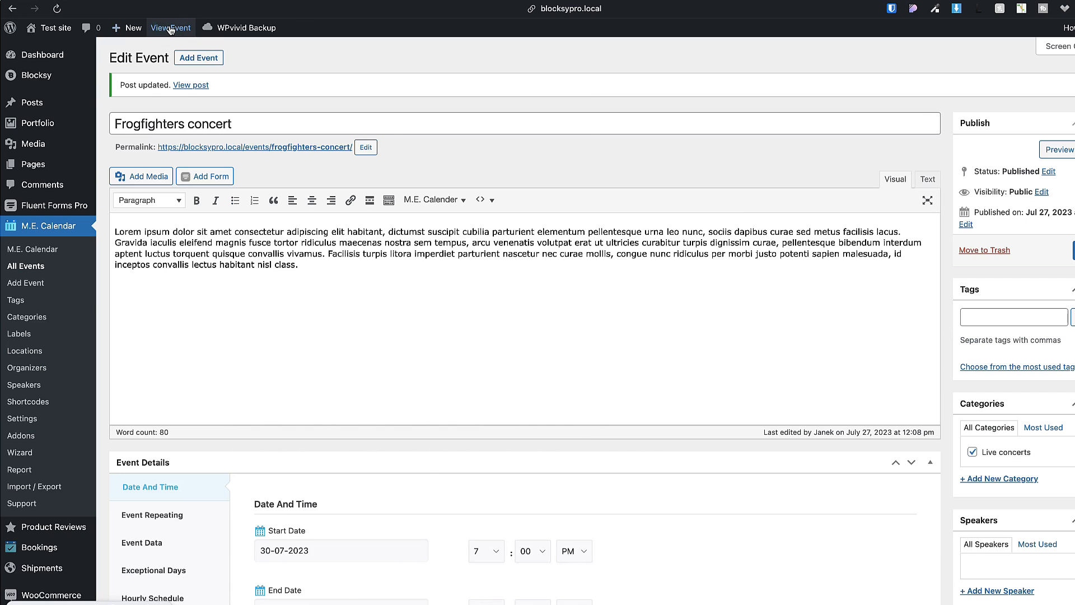
{"action": "scroll", "coordinate": [167, 290], "scroll_direction": "down", "scroll_amount": 15}
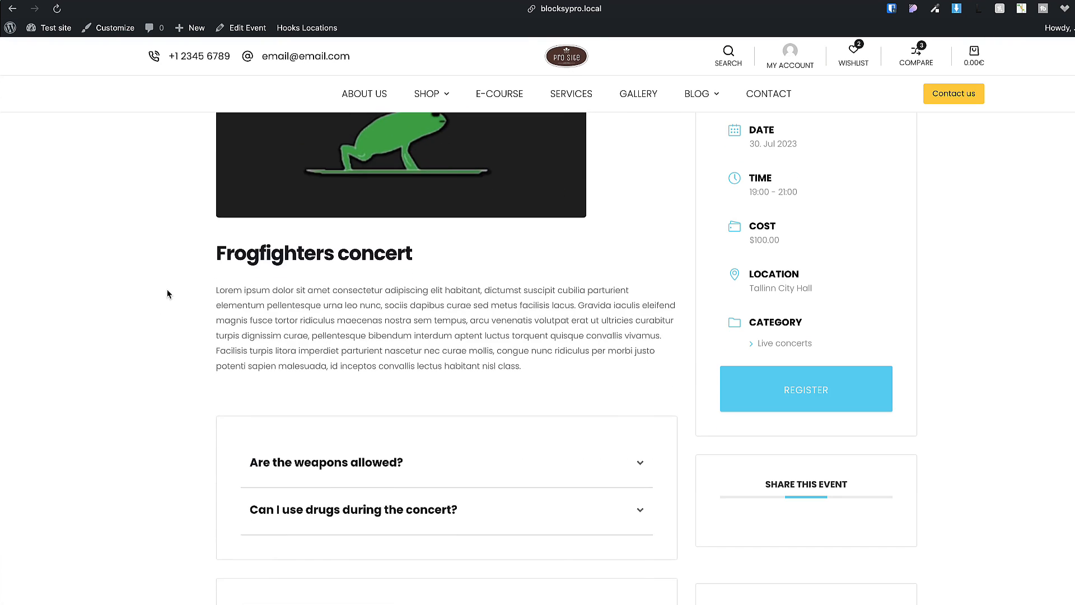
{"action": "scroll", "coordinate": [167, 290], "scroll_direction": "down", "scroll_amount": 3}
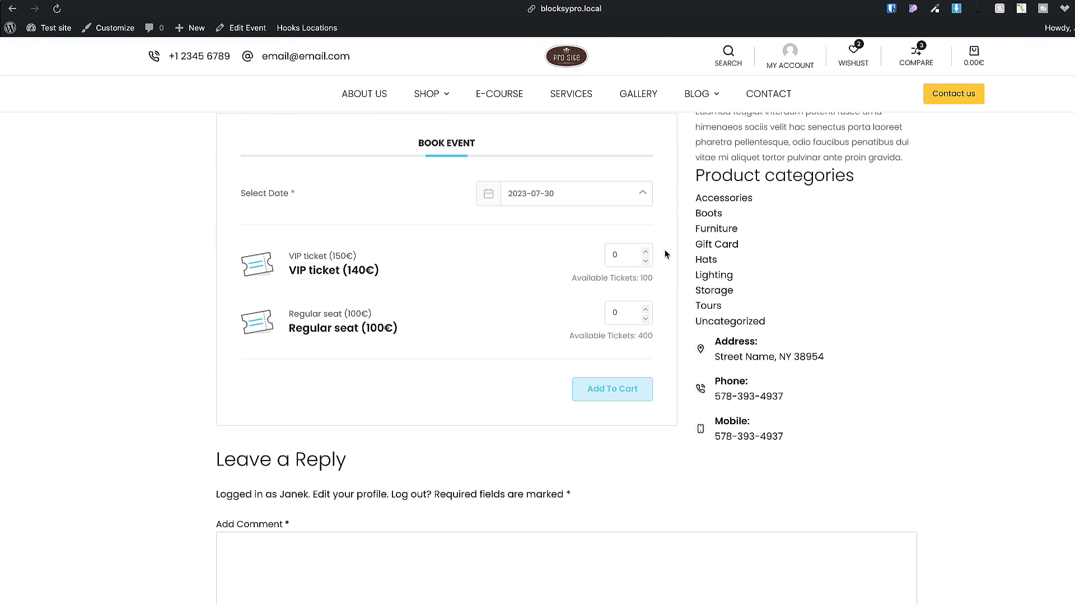
{"action": "left_click", "coordinate": [645, 252]}
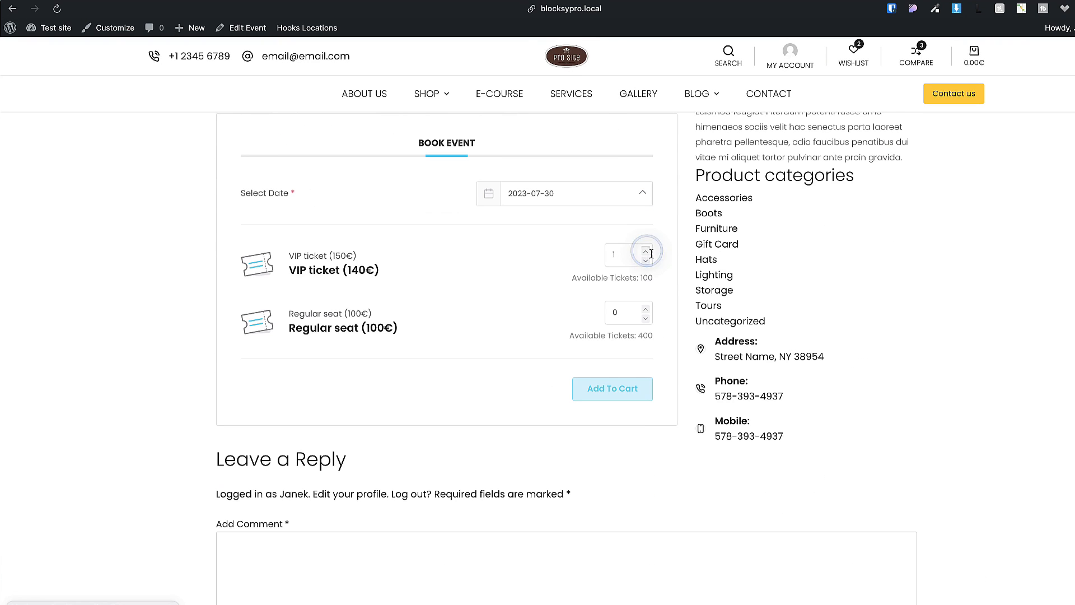
{"action": "double_click", "coordinate": [644, 309]}
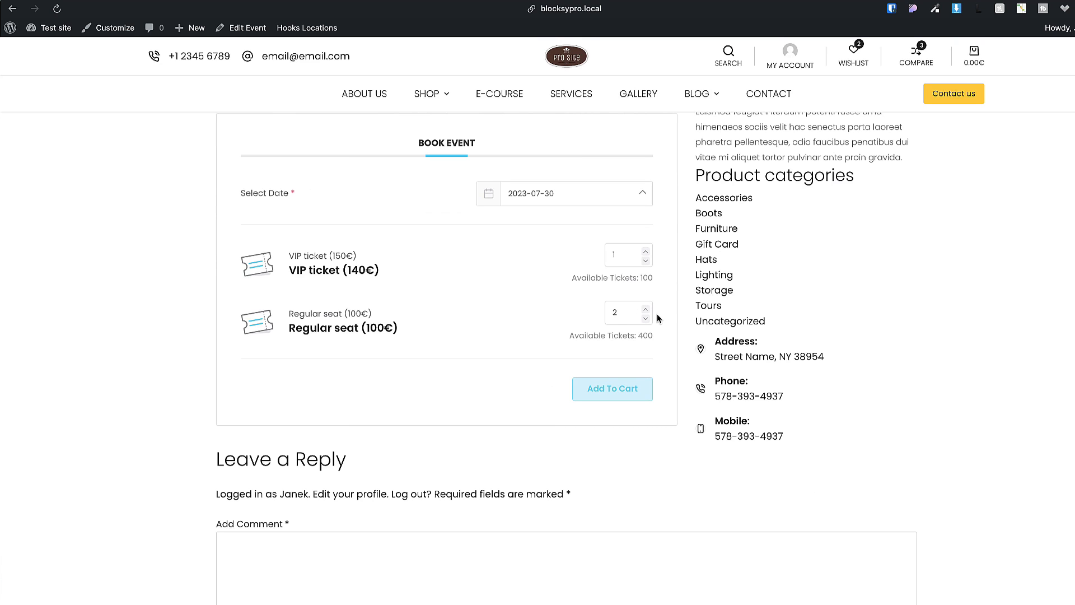
{"action": "left_click", "coordinate": [615, 391]}
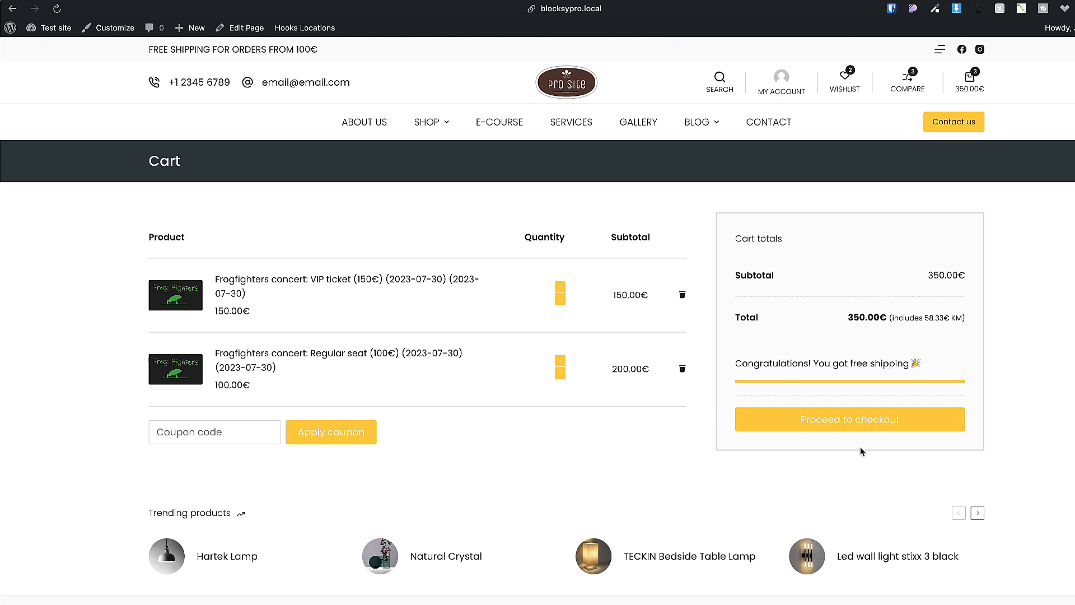
Check out and place the 350.00€ ticket order.
{"action": "left_click", "coordinate": [861, 424]}
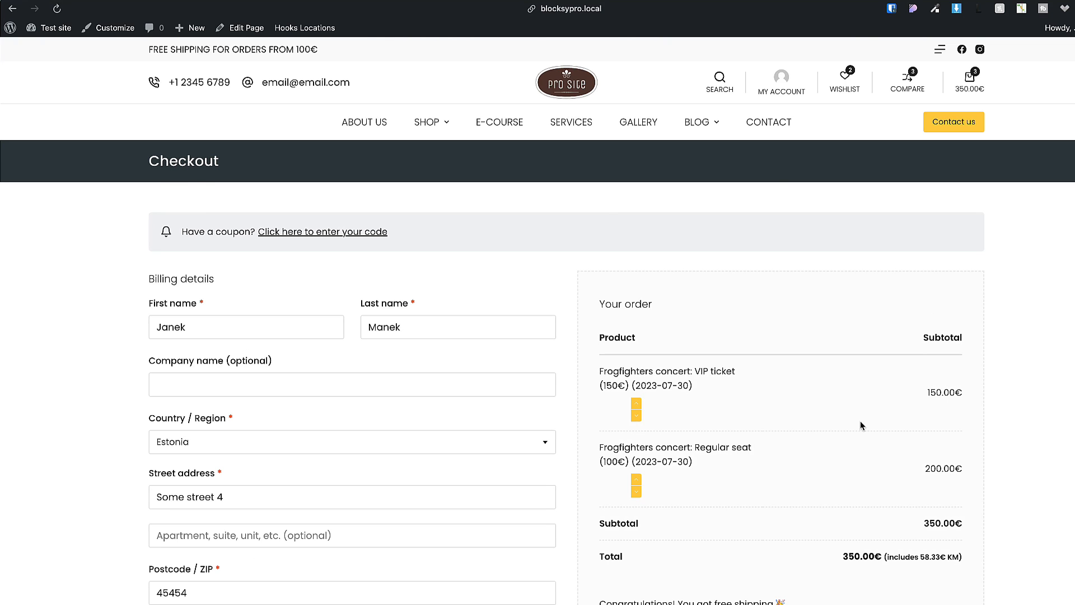
{"action": "scroll", "coordinate": [504, 326], "scroll_direction": "down", "scroll_amount": 8}
{"action": "left_click", "coordinate": [798, 465]}
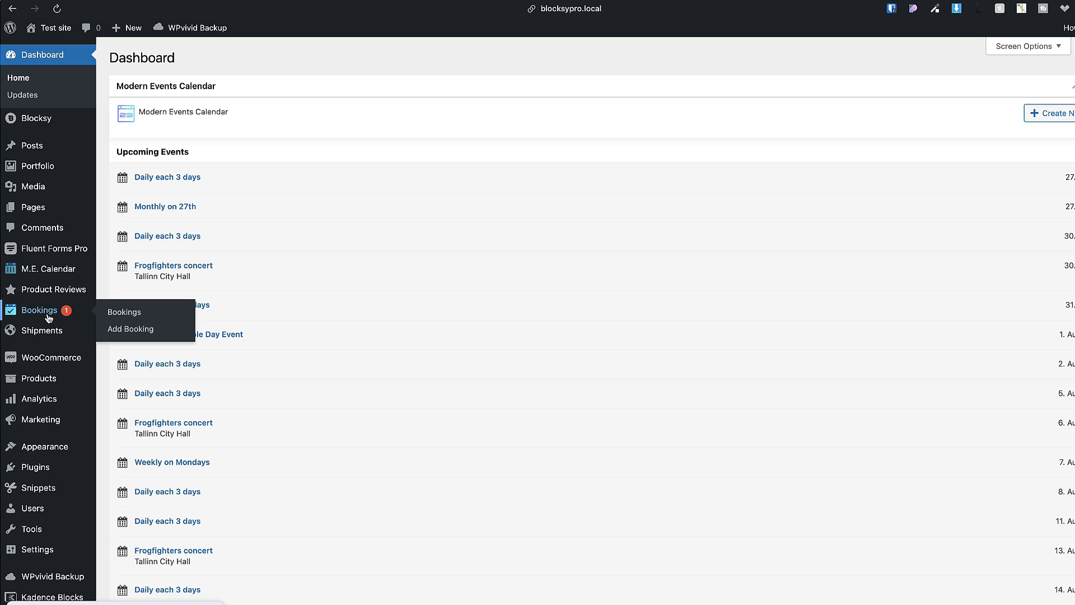
Check the new $340.00 three-attendee booking shows Confirmed, then open its concert event for editing.
{"action": "left_click", "coordinate": [122, 315]}
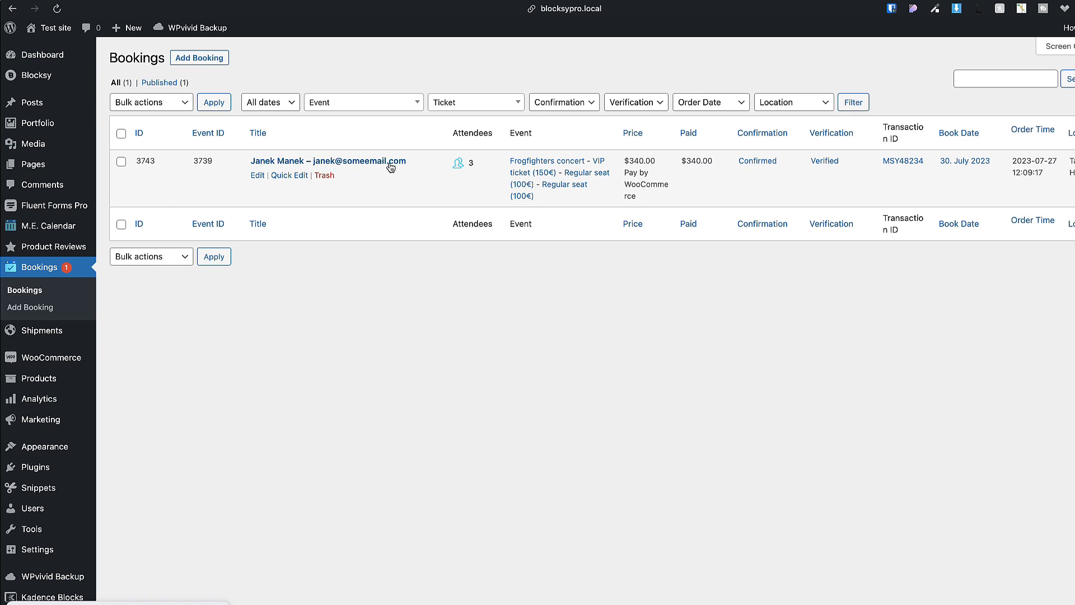
{"action": "left_click", "coordinate": [816, 162]}
{"action": "scroll", "coordinate": [459, 251], "scroll_direction": "down", "scroll_amount": 5}
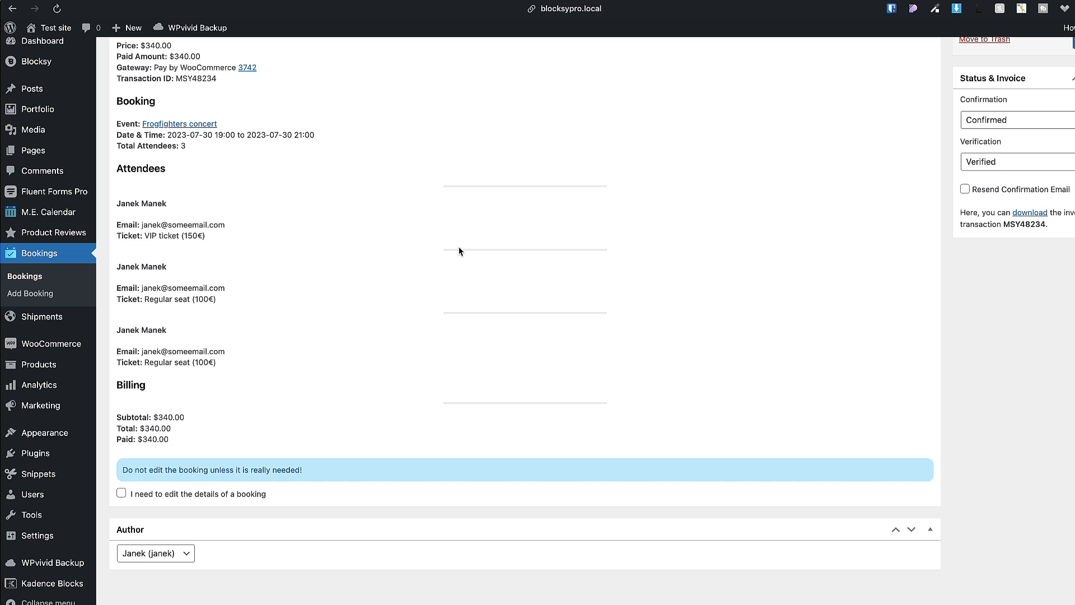
{"action": "scroll", "coordinate": [459, 250], "scroll_direction": "up", "scroll_amount": 3}
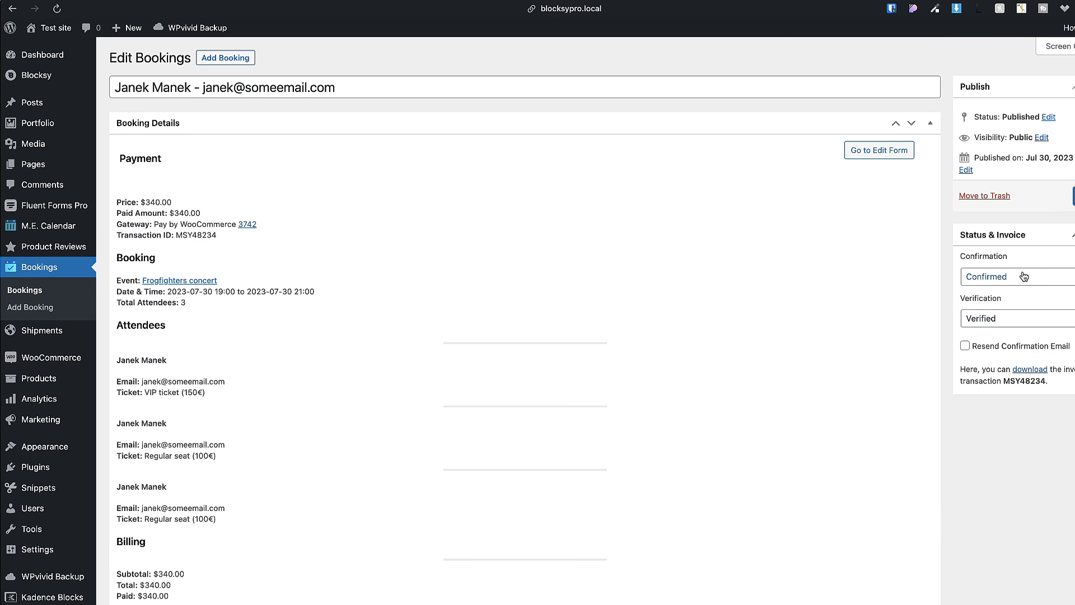
{"action": "left_click", "coordinate": [1018, 276]}
{"action": "left_click", "coordinate": [1018, 276]}
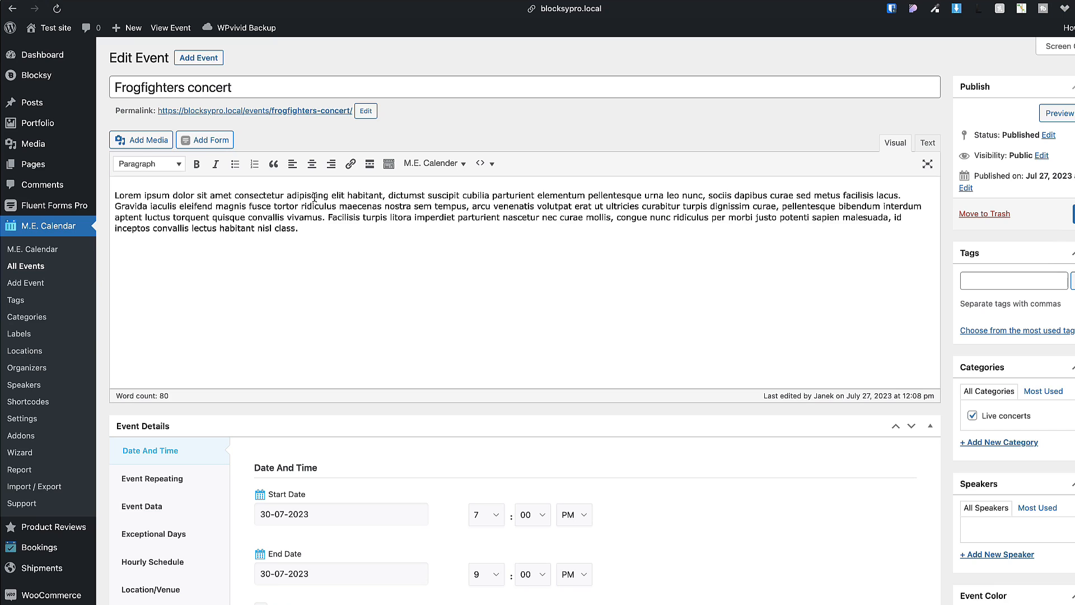
Check the event's Bookings tab lists the $340 three-attendee order, then return to the public page.
{"action": "scroll", "coordinate": [400, 261], "scroll_direction": "down", "scroll_amount": 12}
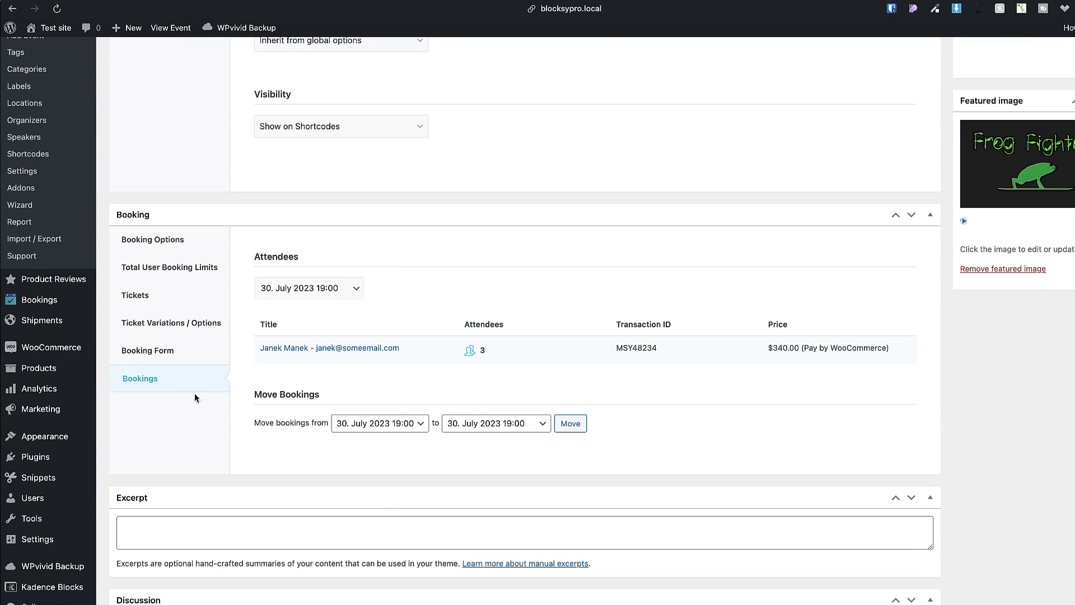
{"action": "left_click", "coordinate": [141, 385]}
{"action": "scroll", "coordinate": [522, 315], "scroll_direction": "up", "scroll_amount": 5}
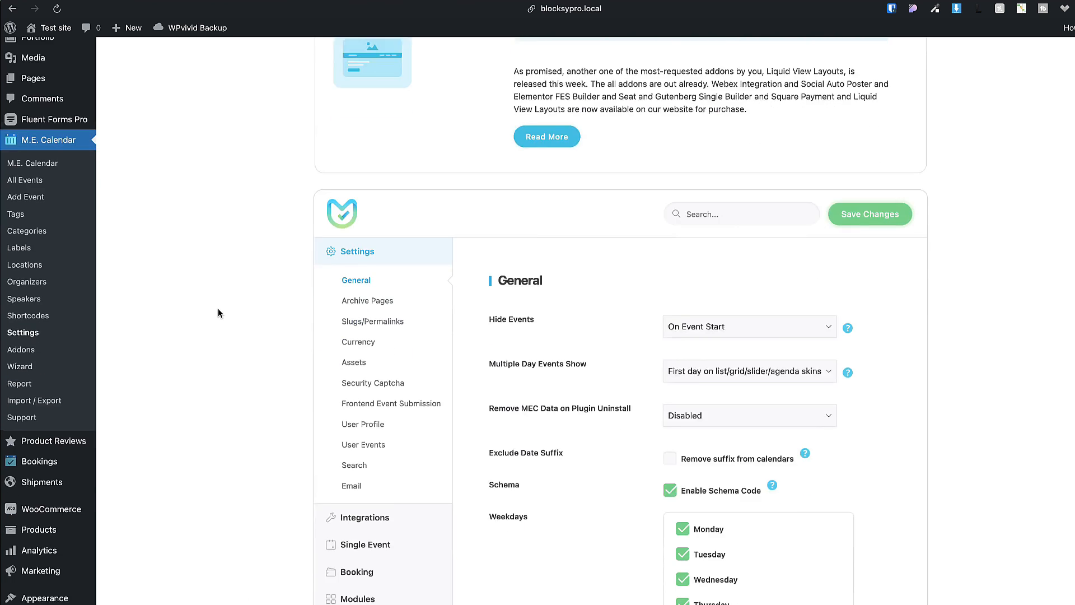
Set the M.E. Calendar single event style to Modern Style and save it.
{"action": "scroll", "coordinate": [217, 308], "scroll_direction": "down", "scroll_amount": 3}
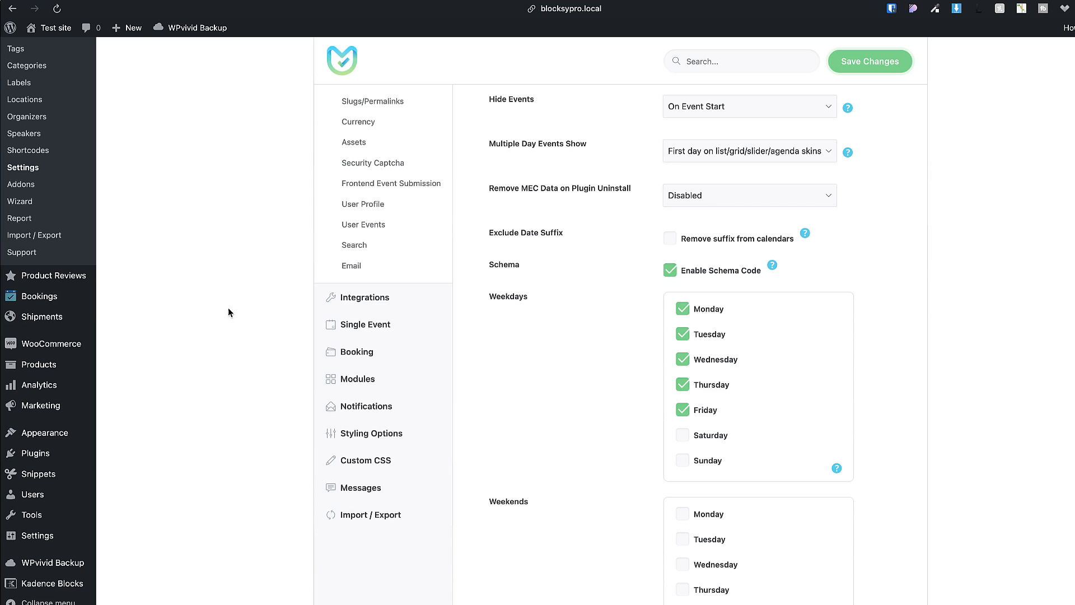
{"action": "mouse_move", "coordinate": [363, 326]}
{"action": "left_click", "coordinate": [490, 326]}
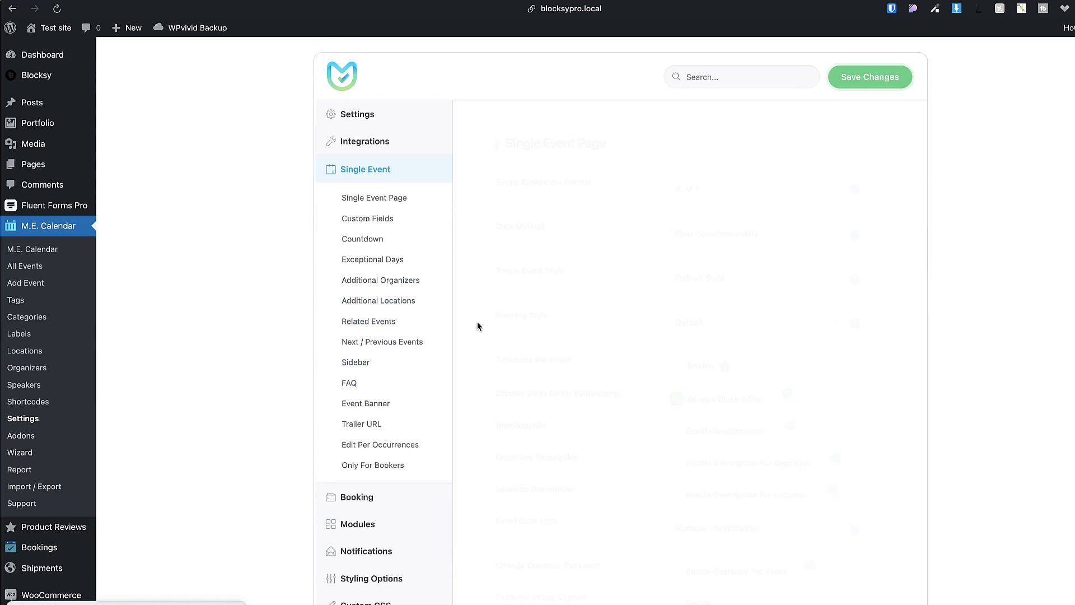
{"action": "left_click", "coordinate": [730, 280]}
{"action": "left_click", "coordinate": [713, 292]}
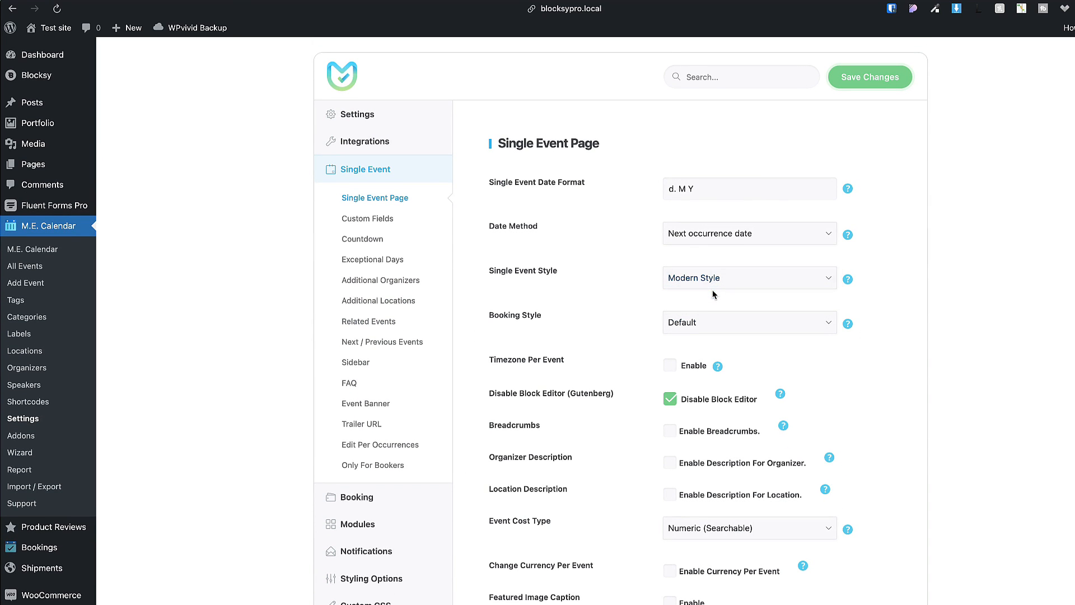
{"action": "left_click", "coordinate": [871, 82]}
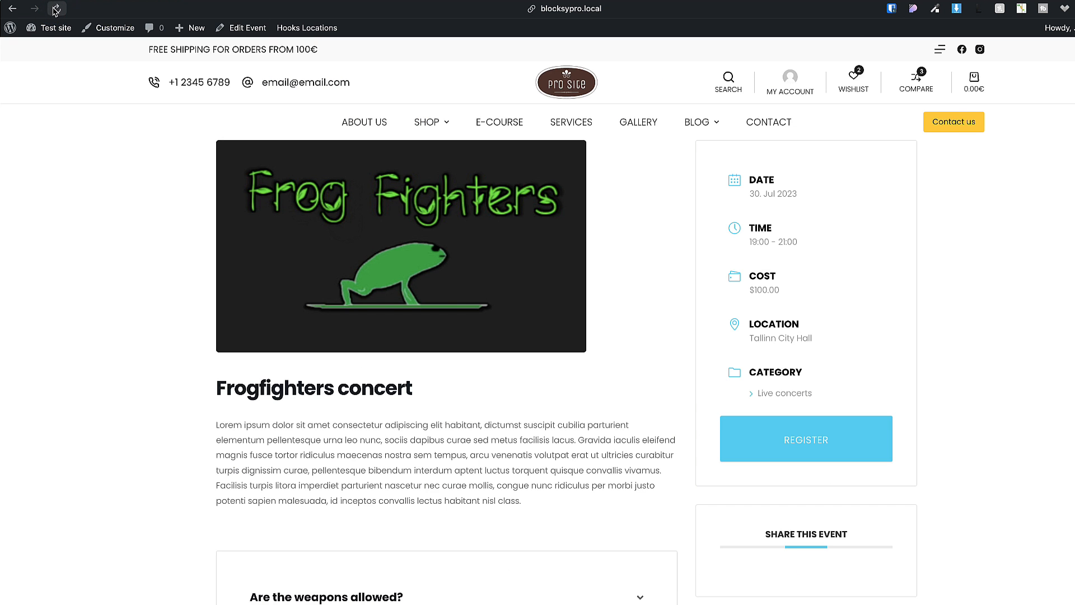
Reload the Frogfighters page to review its Modern layout, then return to the calendar settings.
{"action": "key", "text": "super+r"}
{"action": "scroll", "coordinate": [223, 271], "scroll_direction": "down", "scroll_amount": 7}
{"action": "scroll", "coordinate": [223, 271], "scroll_direction": "down", "scroll_amount": 1}
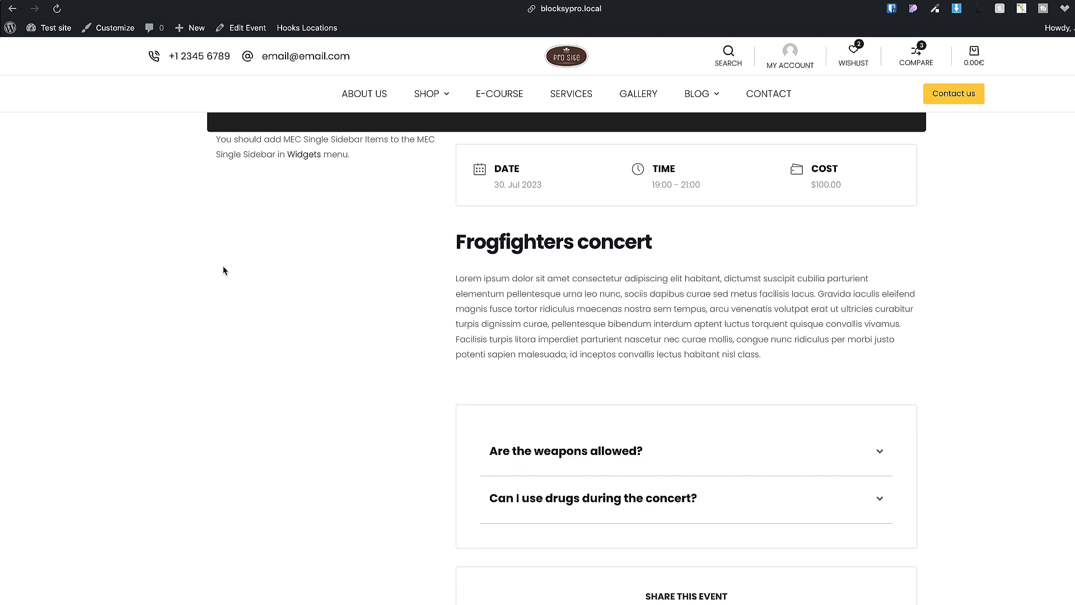
{"action": "mouse_move", "coordinate": [1, 392]}
{"action": "left_click", "coordinate": [46, 408]}
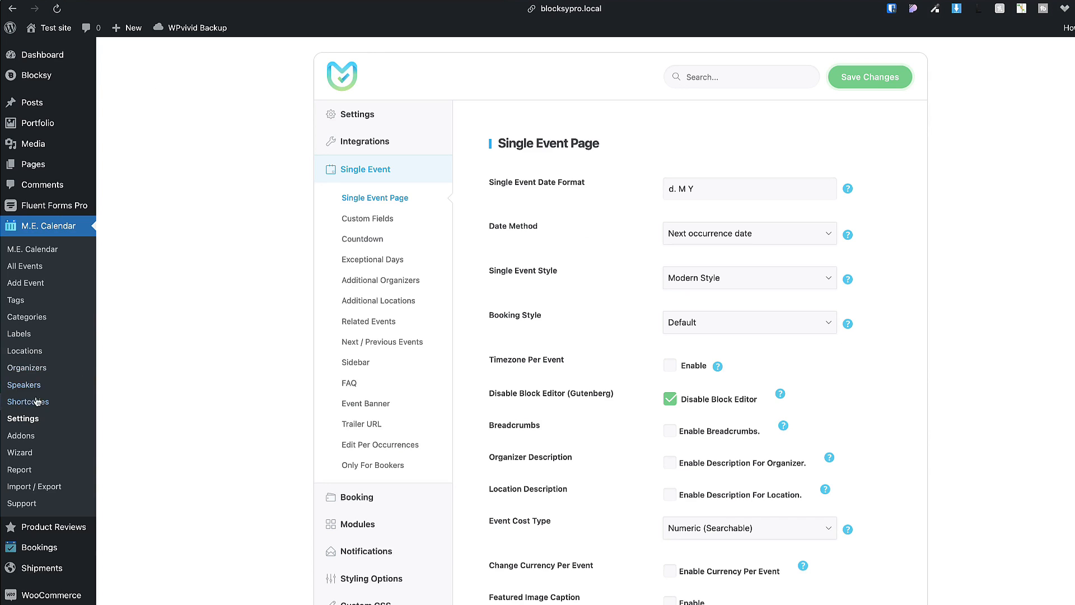
{"action": "scroll", "coordinate": [61, 579], "scroll_direction": "down", "scroll_amount": 5}
Add the MEC Single Sidebar Items widget to the MEC Single Sidebar and update the widgets.
{"action": "mouse_move", "coordinate": [90, 496]}
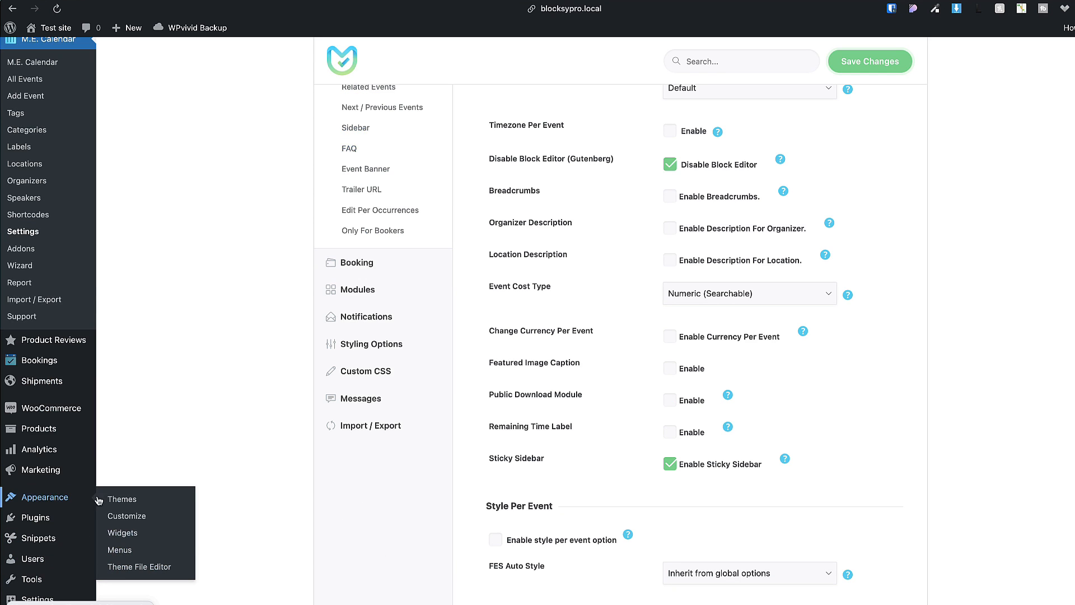
{"action": "left_click", "coordinate": [133, 539]}
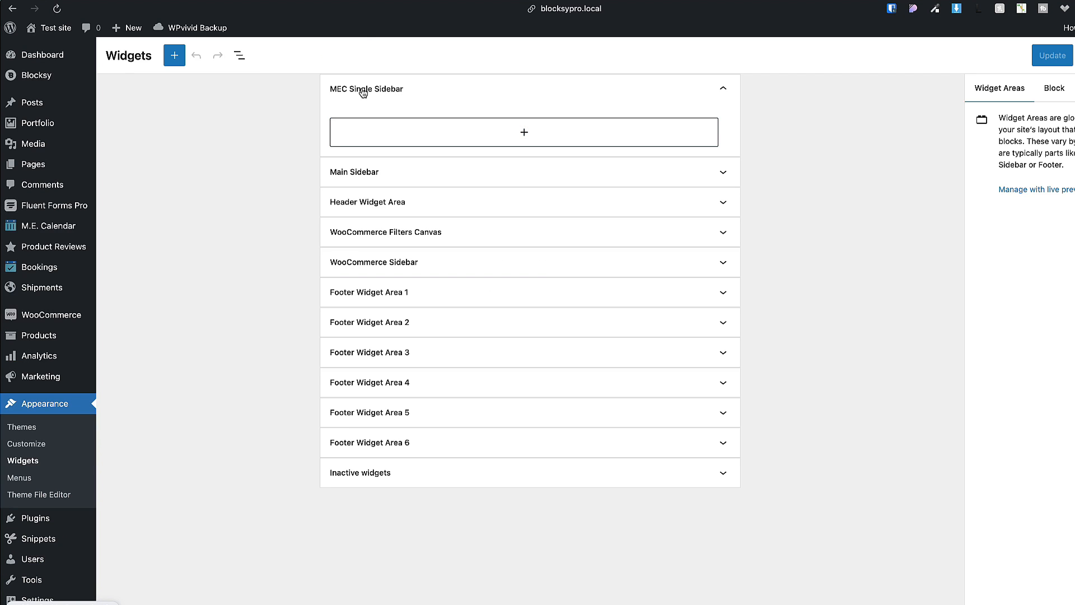
{"action": "left_click", "coordinate": [523, 132]}
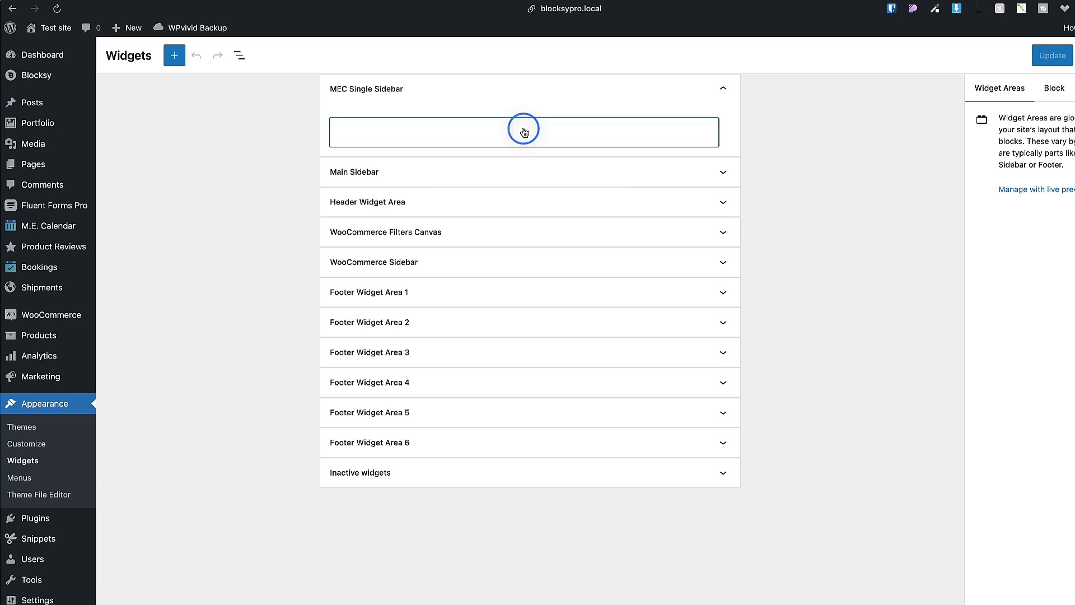
{"action": "left_click", "coordinate": [491, 185]}
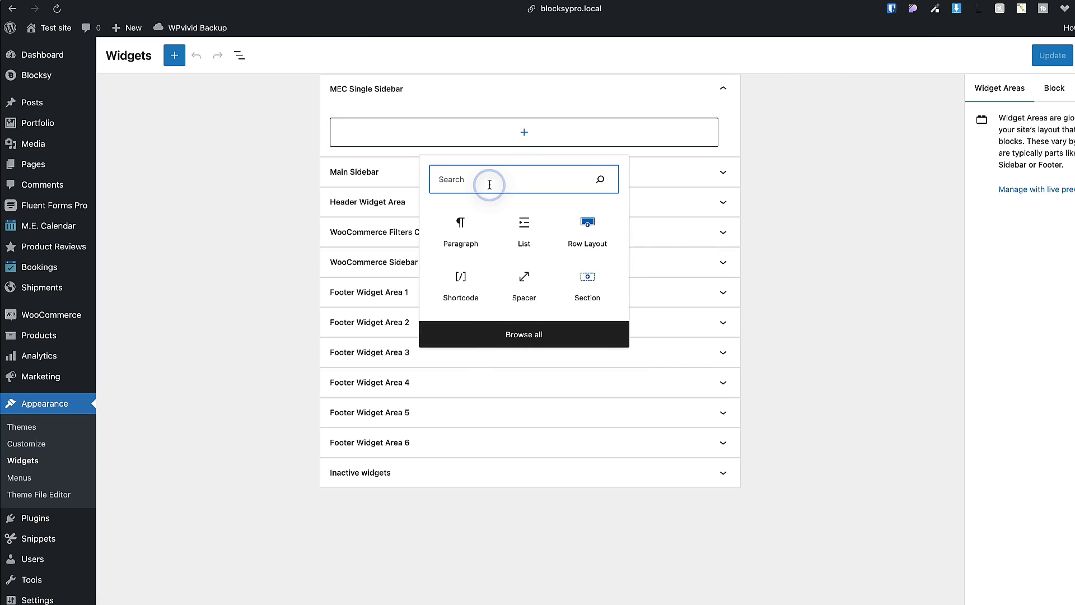
{"action": "type", "text": "eve"}
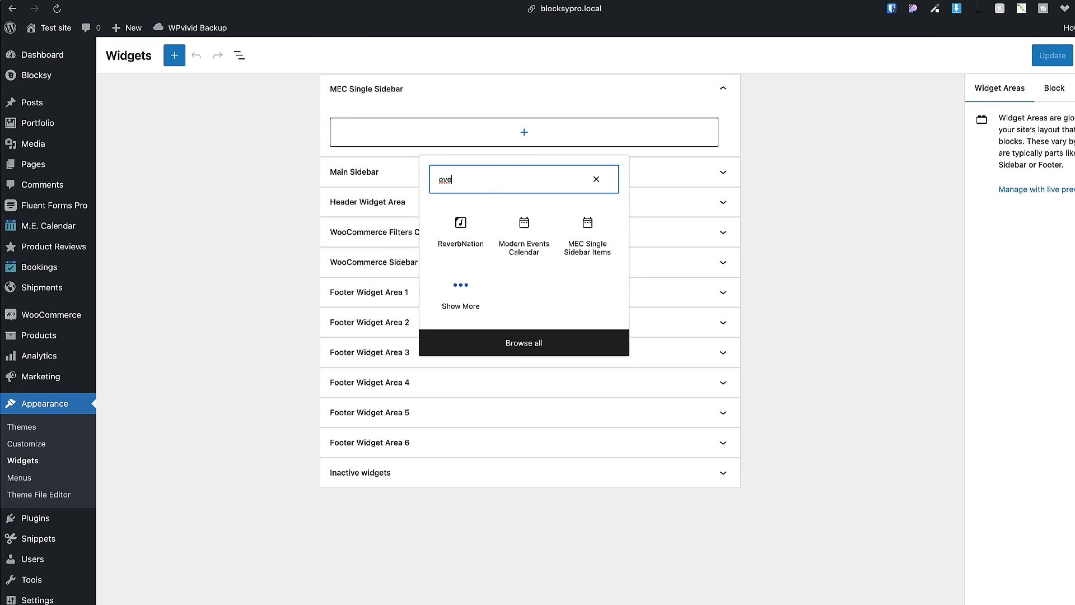
{"action": "left_click", "coordinate": [586, 231]}
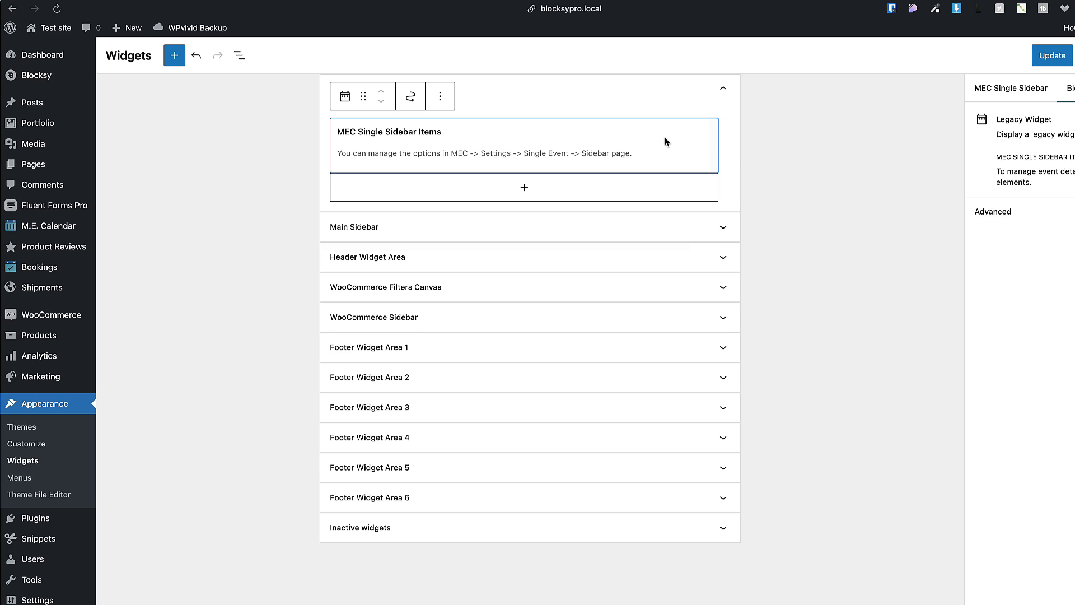
{"action": "left_click", "coordinate": [1050, 56]}
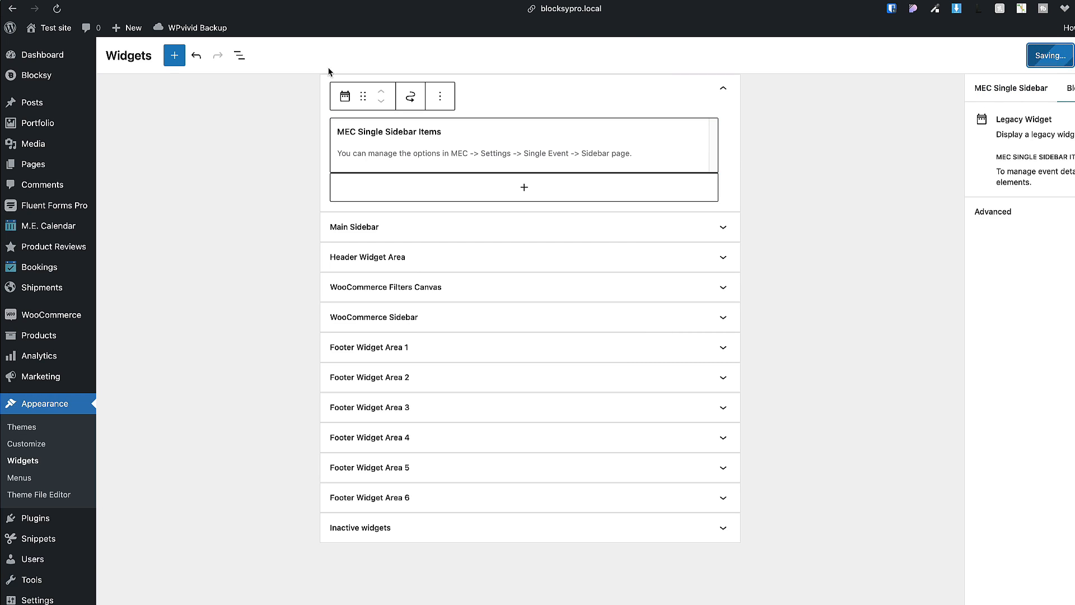
Reload the Frogfighters event page to see the new sidebar boxes.
{"action": "mouse_move", "coordinate": [3, 336]}
{"action": "left_click", "coordinate": [48, 358]}
{"action": "left_click", "coordinate": [57, 9]}
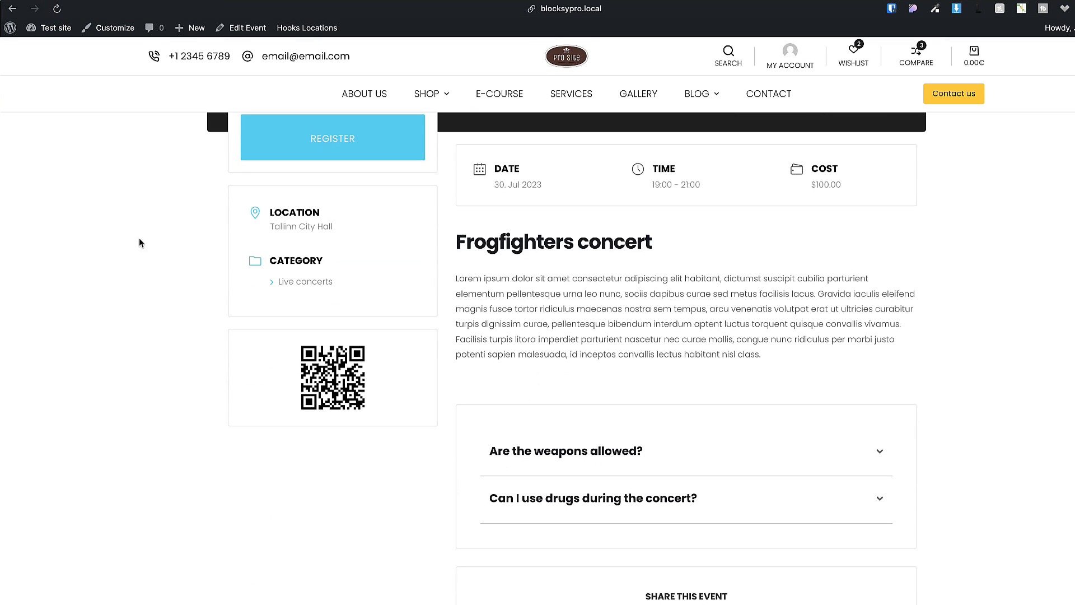
Switch the Events archive through the daily, weekly, monthly and 2023 yearly views.
{"action": "scroll", "coordinate": [147, 250], "scroll_direction": "up", "scroll_amount": 3}
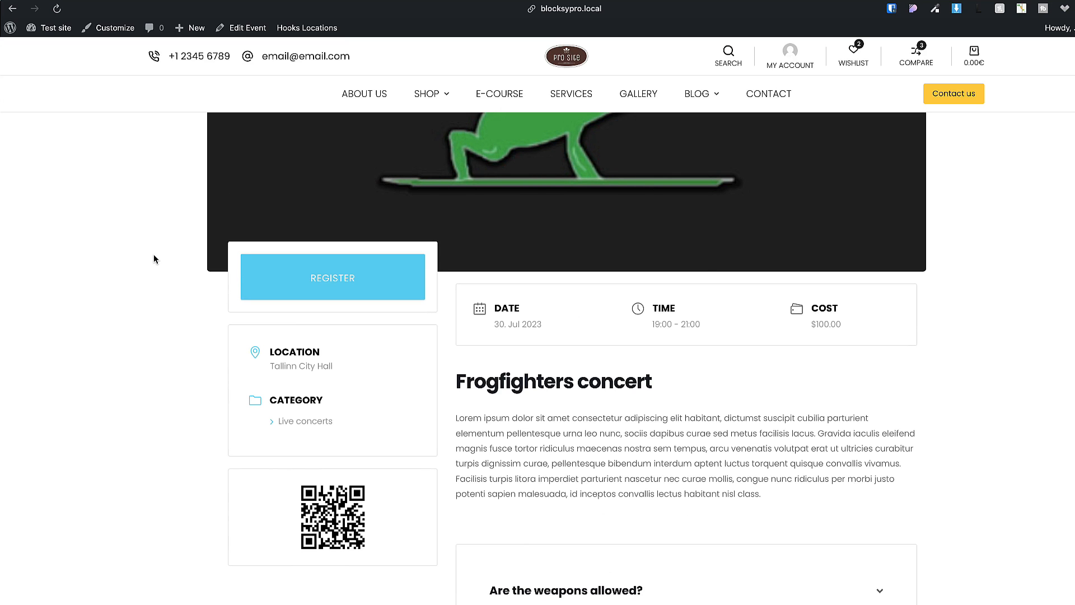
{"action": "scroll", "coordinate": [157, 257], "scroll_direction": "up", "scroll_amount": 5}
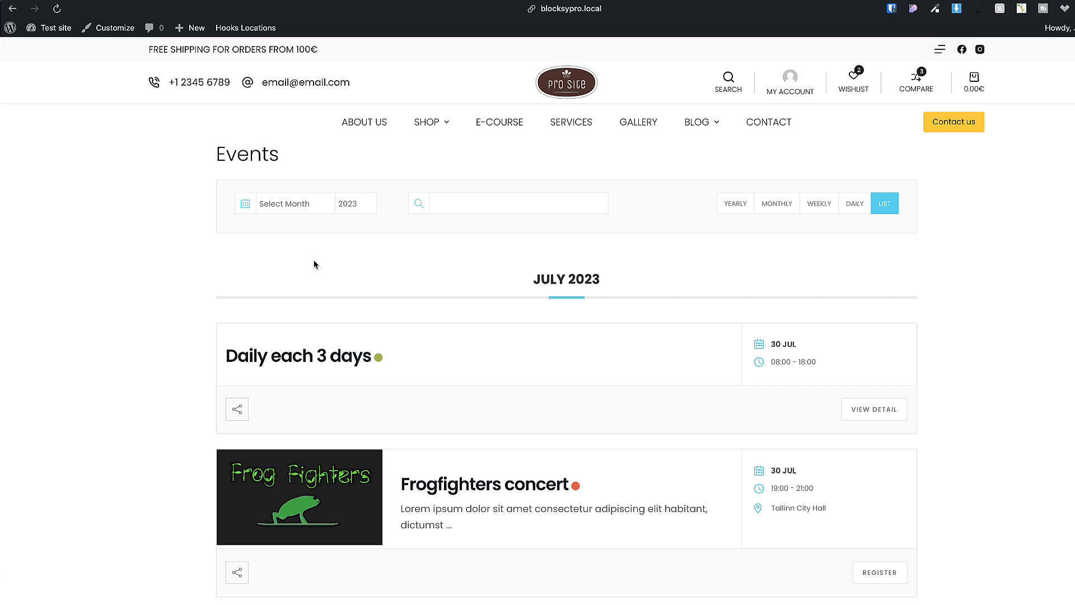
{"action": "scroll", "coordinate": [295, 278], "scroll_direction": "down", "scroll_amount": 2}
{"action": "scroll", "coordinate": [294, 281], "scroll_direction": "up", "scroll_amount": 2}
{"action": "left_click", "coordinate": [850, 205]}
{"action": "left_click", "coordinate": [816, 205]}
{"action": "left_click", "coordinate": [774, 209]}
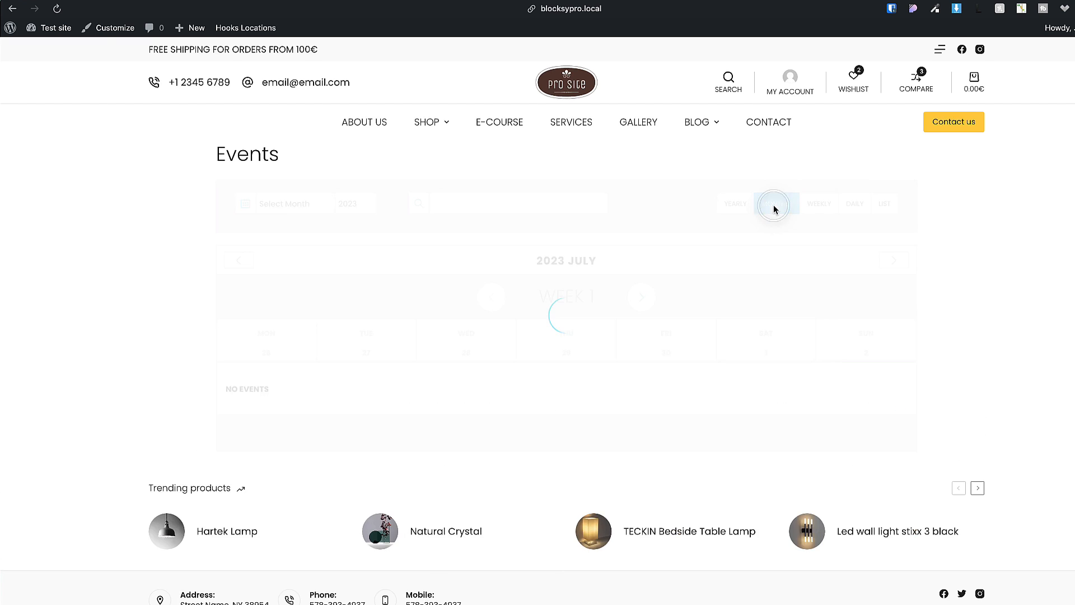
{"action": "left_click", "coordinate": [736, 207]}
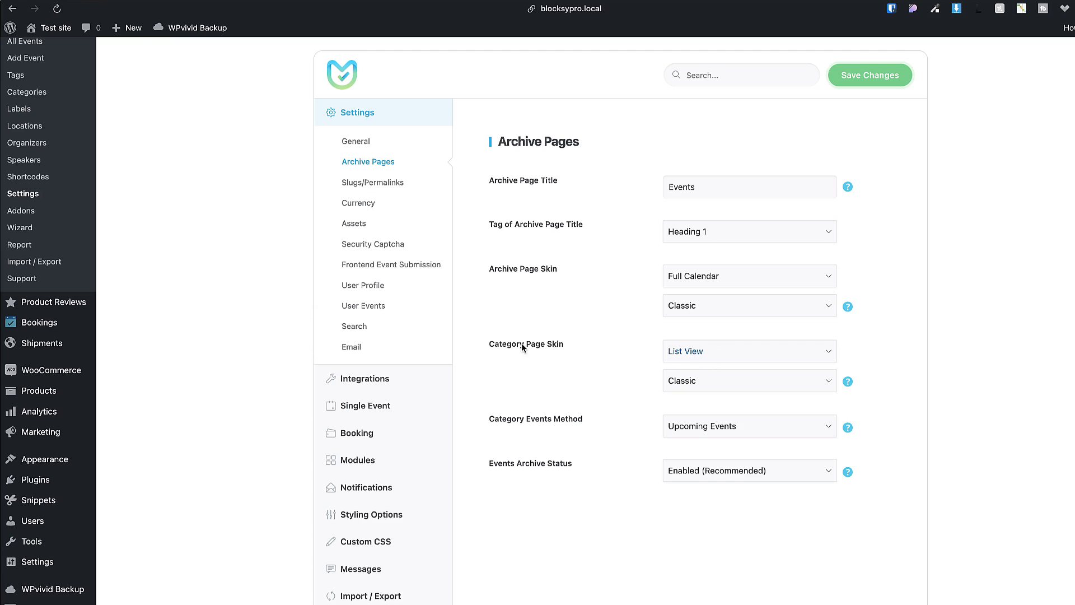
Set the category page skin to Calendar/Monthly View with Modern style and save.
{"action": "left_click", "coordinate": [735, 356]}
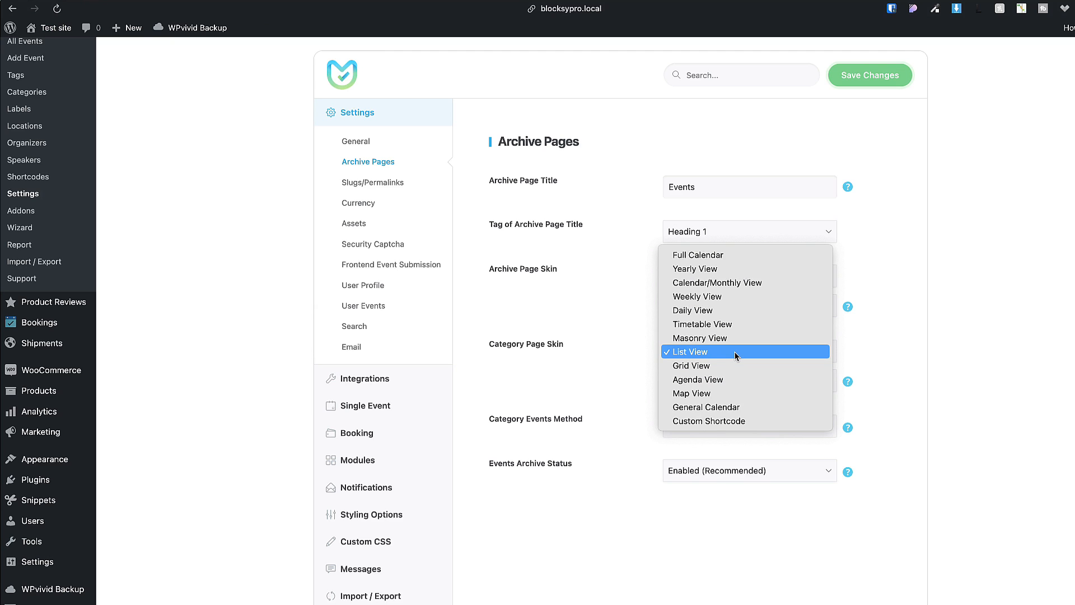
{"action": "left_click", "coordinate": [724, 282]}
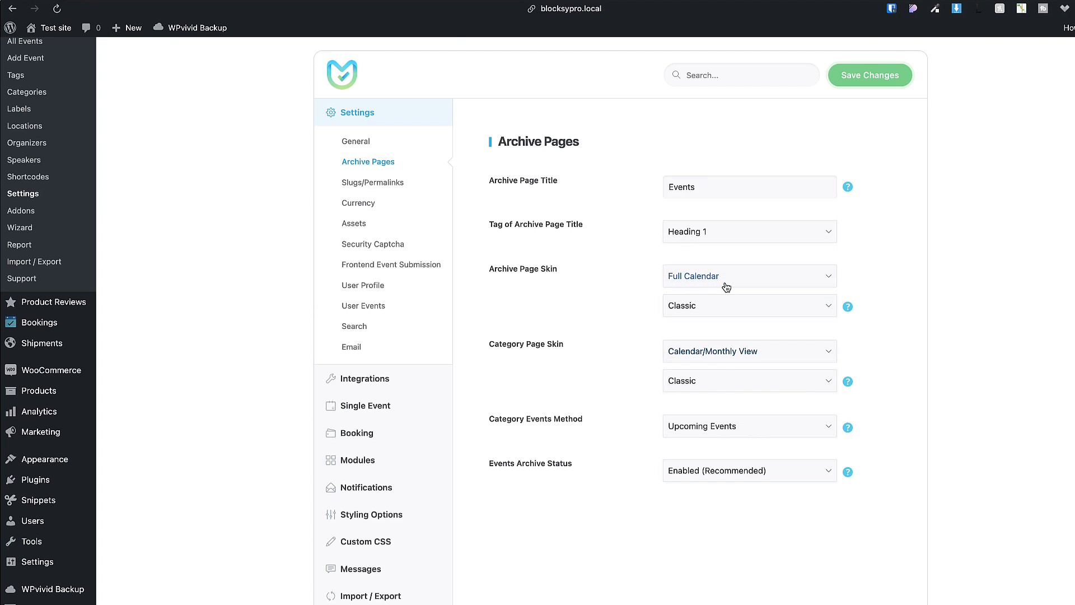
{"action": "left_click", "coordinate": [708, 376]}
{"action": "left_click", "coordinate": [690, 407]}
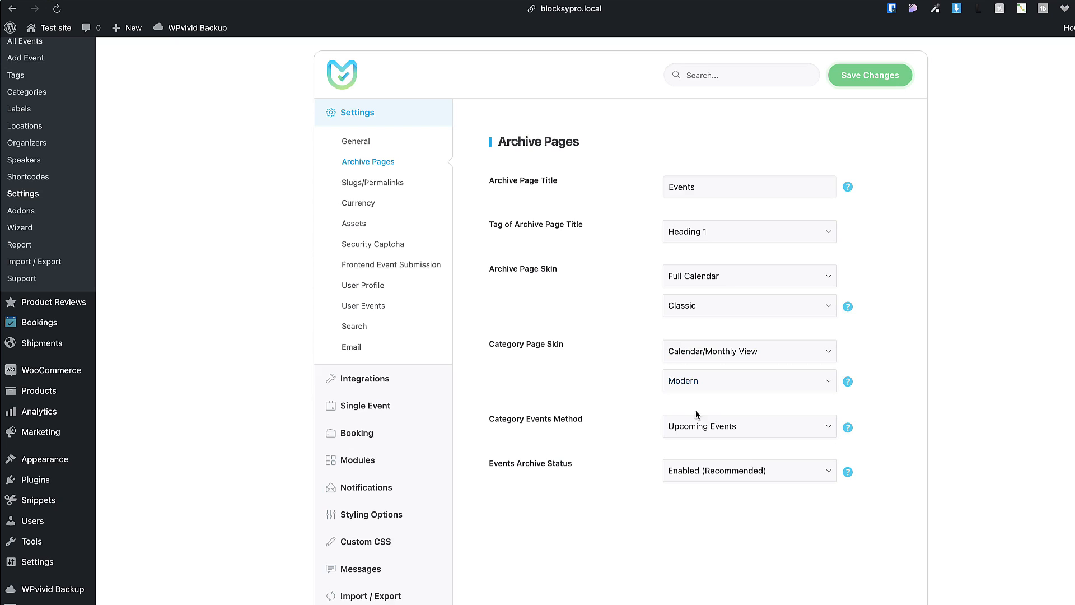
{"action": "left_click", "coordinate": [895, 77]}
{"action": "left_click", "coordinate": [28, 177]}
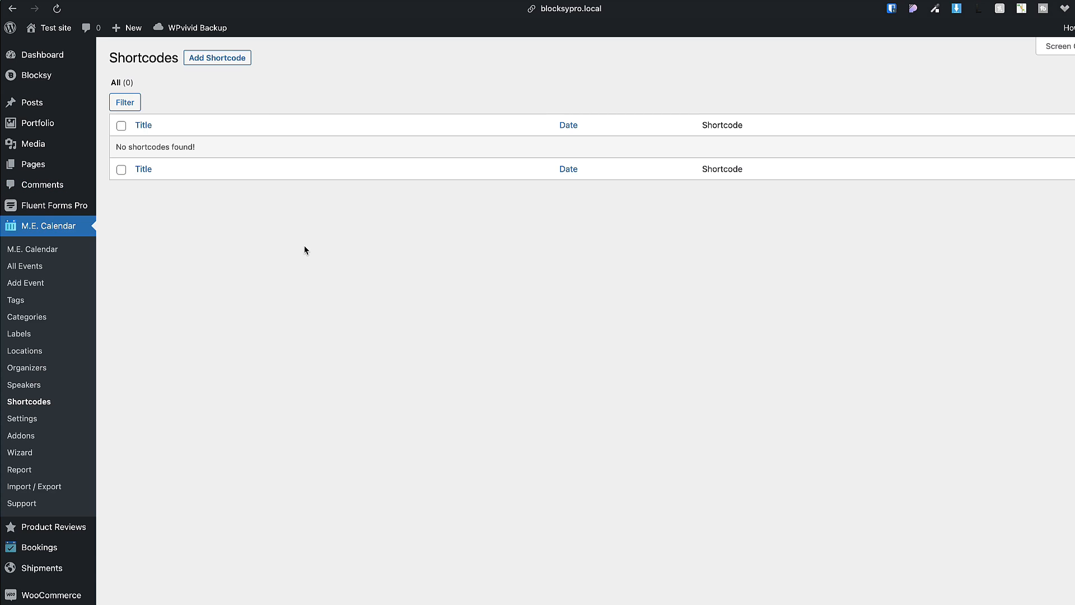
Import the dummy shortcodes from the Modern Events Calendar setup wizard, confirming the import.
{"action": "left_click", "coordinate": [20, 455]}
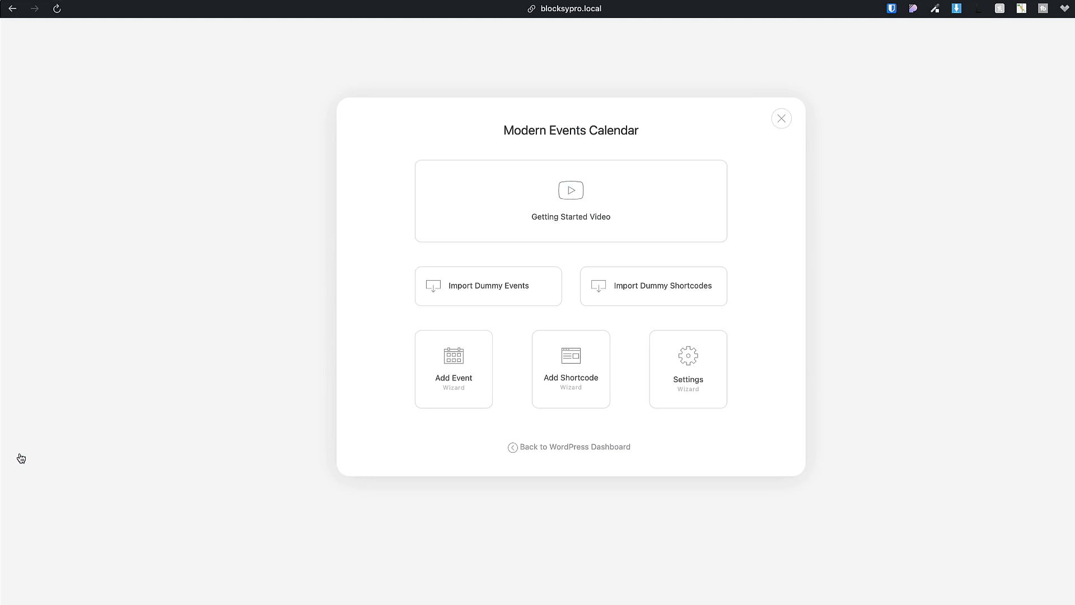
{"action": "left_click", "coordinate": [655, 288]}
{"action": "left_click", "coordinate": [605, 364]}
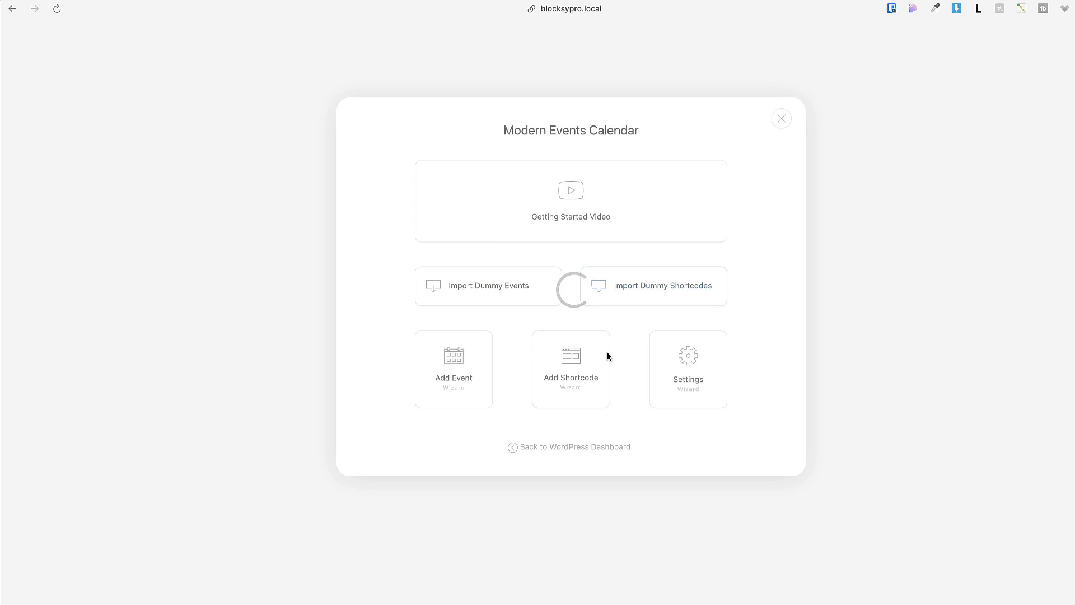
{"action": "left_click", "coordinate": [780, 120]}
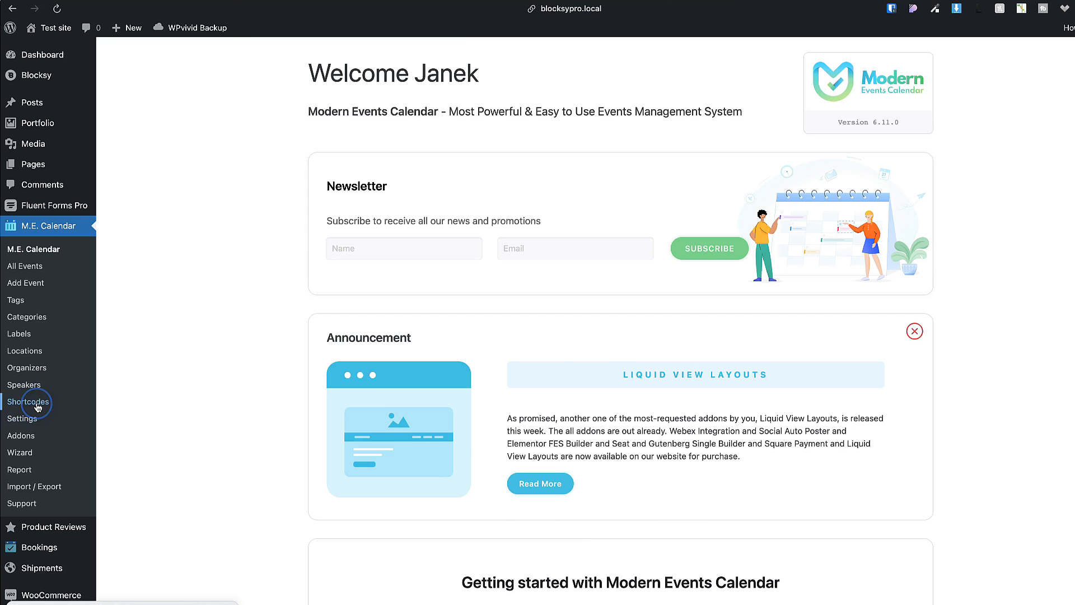
{"action": "left_click", "coordinate": [37, 403]}
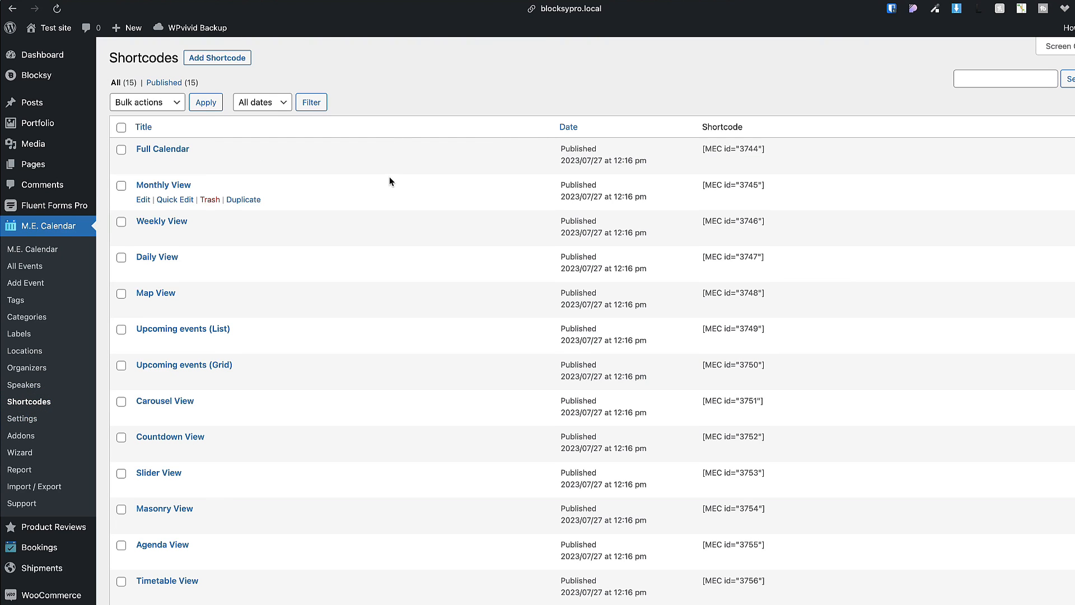
Open the Weekly View shortcode and look over its style options without changing them.
{"action": "scroll", "coordinate": [389, 177], "scroll_direction": "down", "scroll_amount": 5}
{"action": "scroll", "coordinate": [388, 177], "scroll_direction": "up", "scroll_amount": 5}
{"action": "left_click", "coordinate": [169, 222]}
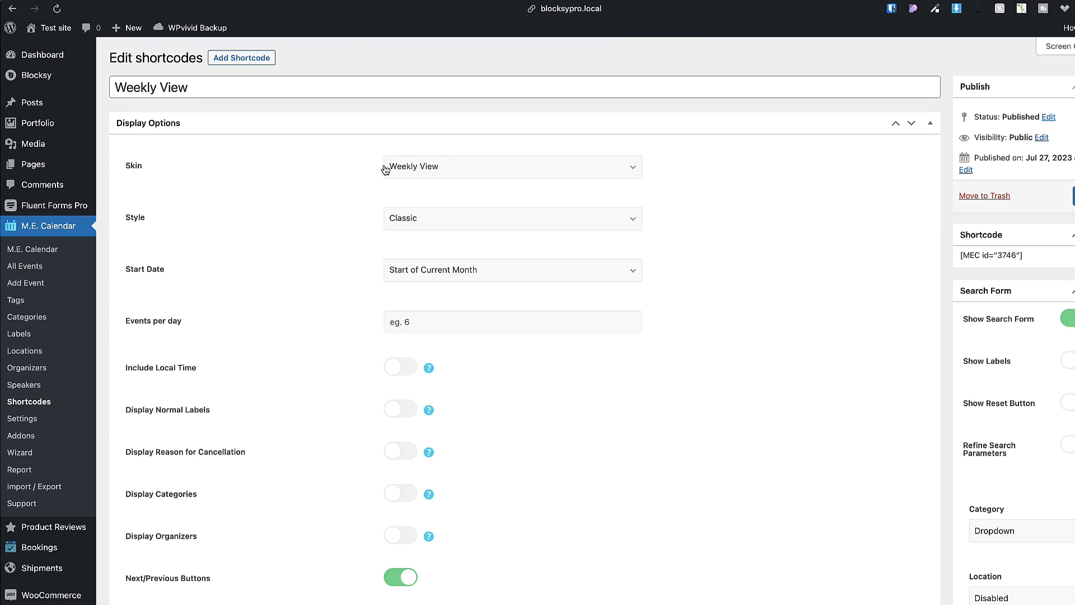
{"action": "left_click", "coordinate": [438, 223]}
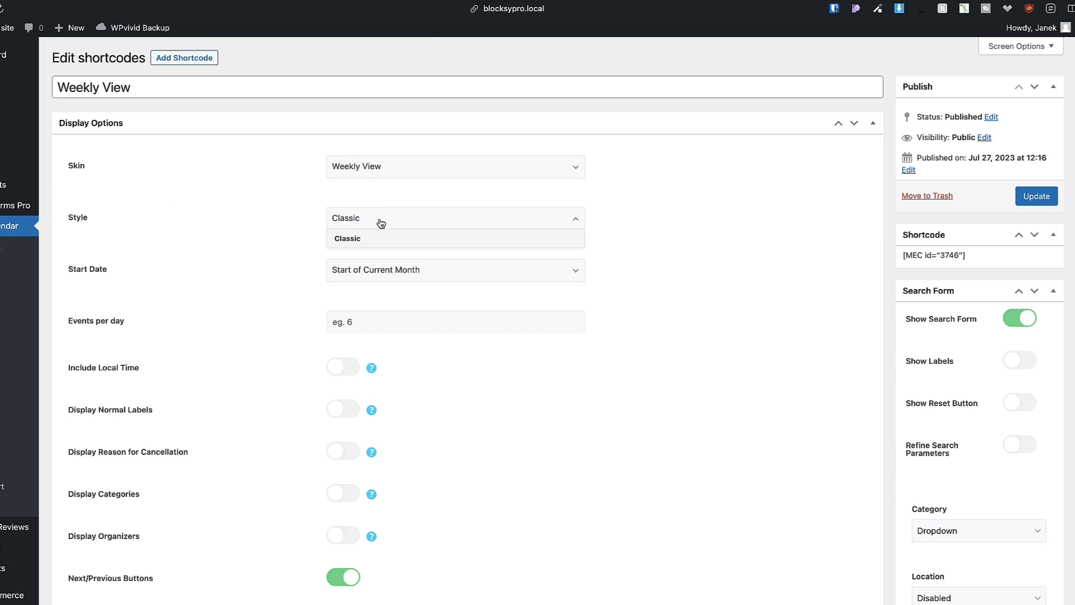
{"action": "left_click", "coordinate": [363, 270]}
{"action": "left_click", "coordinate": [300, 256]}
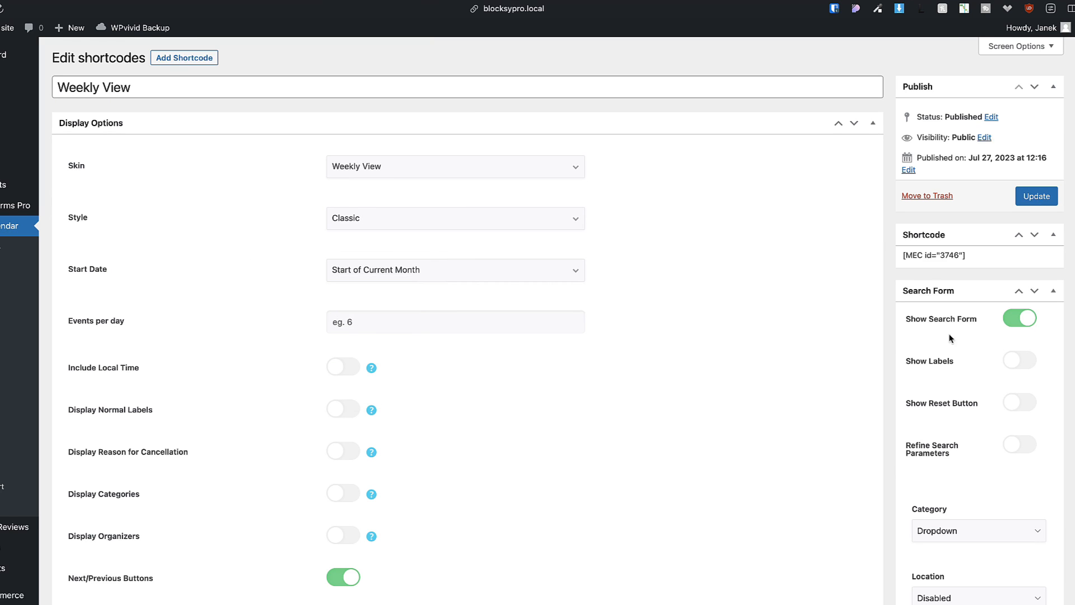
Check the search form's Location and Category filters, then select the shortcode text to copy.
{"action": "scroll", "coordinate": [950, 339], "scroll_direction": "down", "scroll_amount": 5}
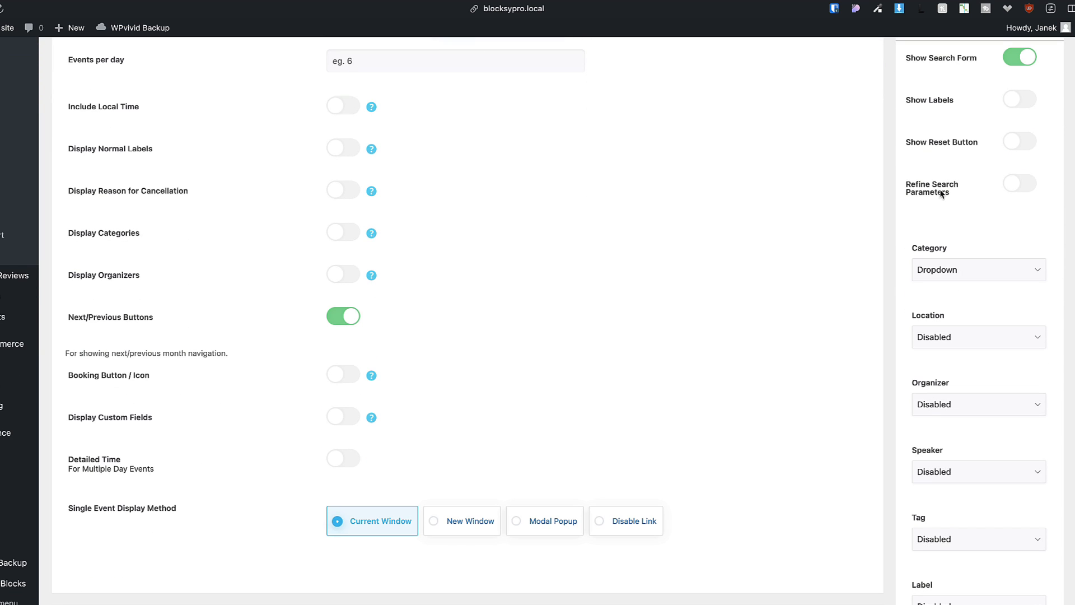
{"action": "scroll", "coordinate": [997, 245], "scroll_direction": "down", "scroll_amount": 3}
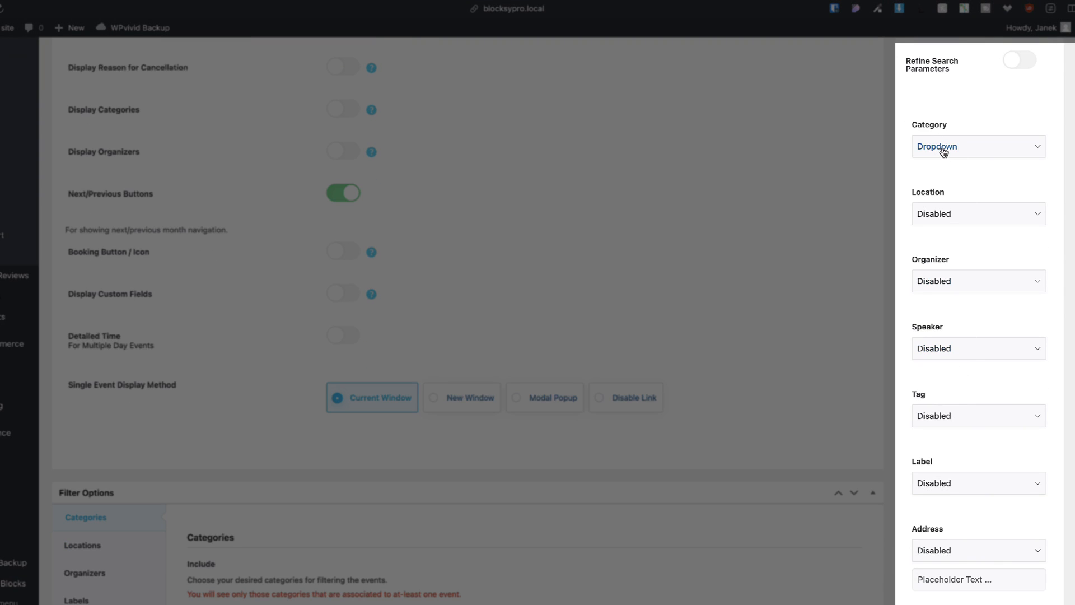
{"action": "left_click", "coordinate": [940, 213]}
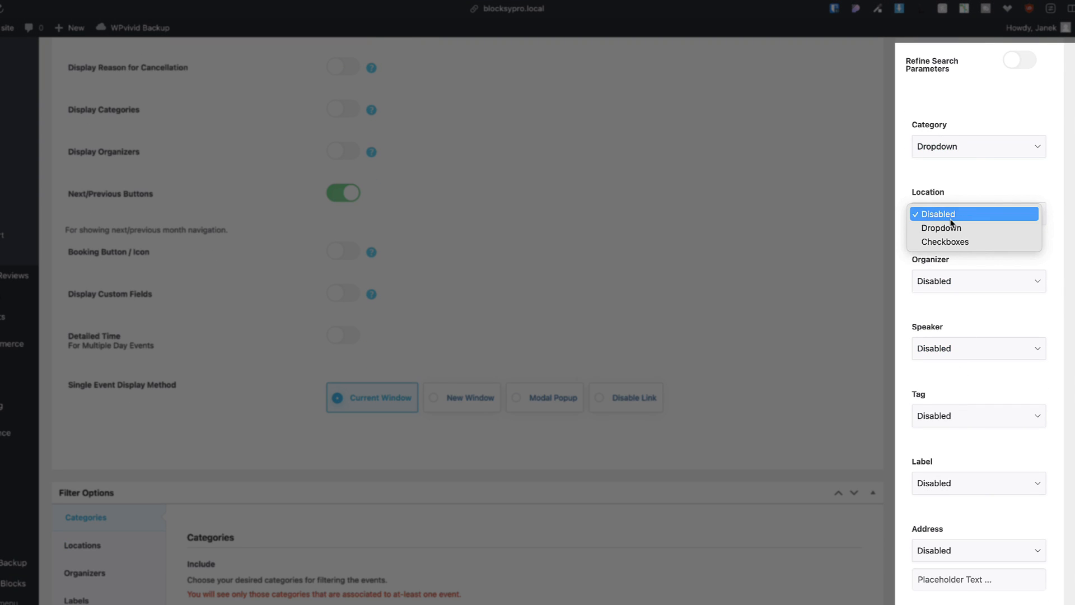
{"action": "left_click", "coordinate": [970, 178]}
{"action": "left_click", "coordinate": [955, 146]}
{"action": "left_click", "coordinate": [994, 107]}
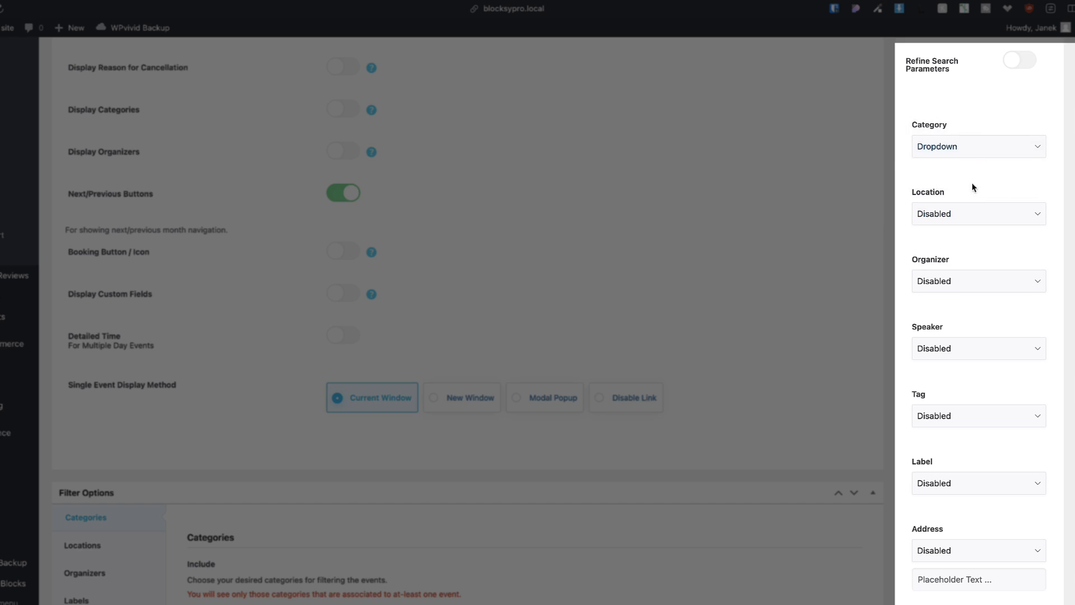
{"action": "scroll", "coordinate": [960, 383], "scroll_direction": "down", "scroll_amount": 5}
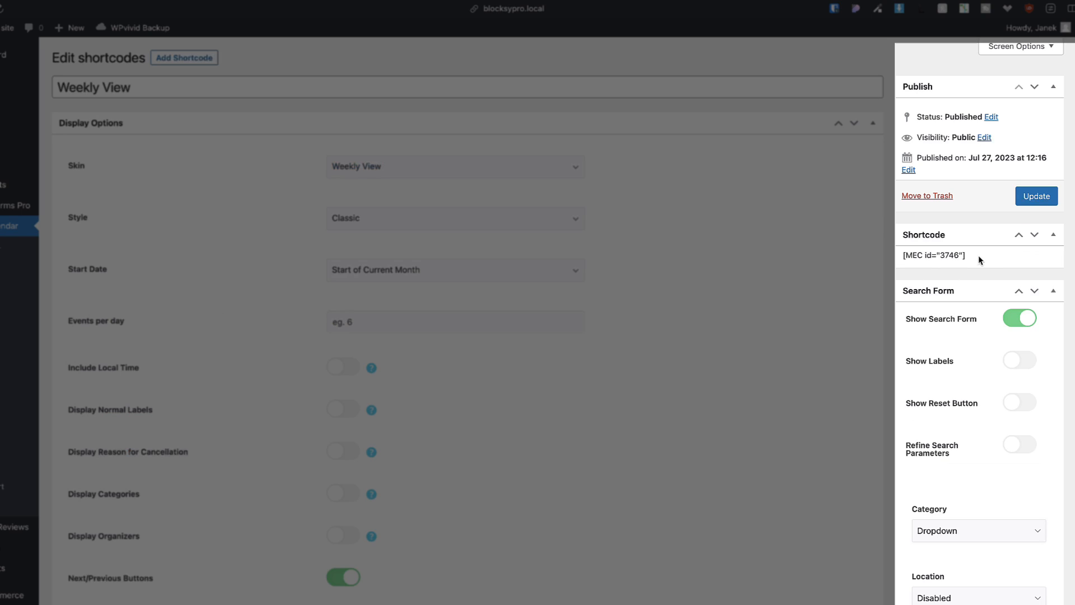
{"action": "left_click_drag", "start_coordinate": [966, 255], "coordinate": [904, 258]}
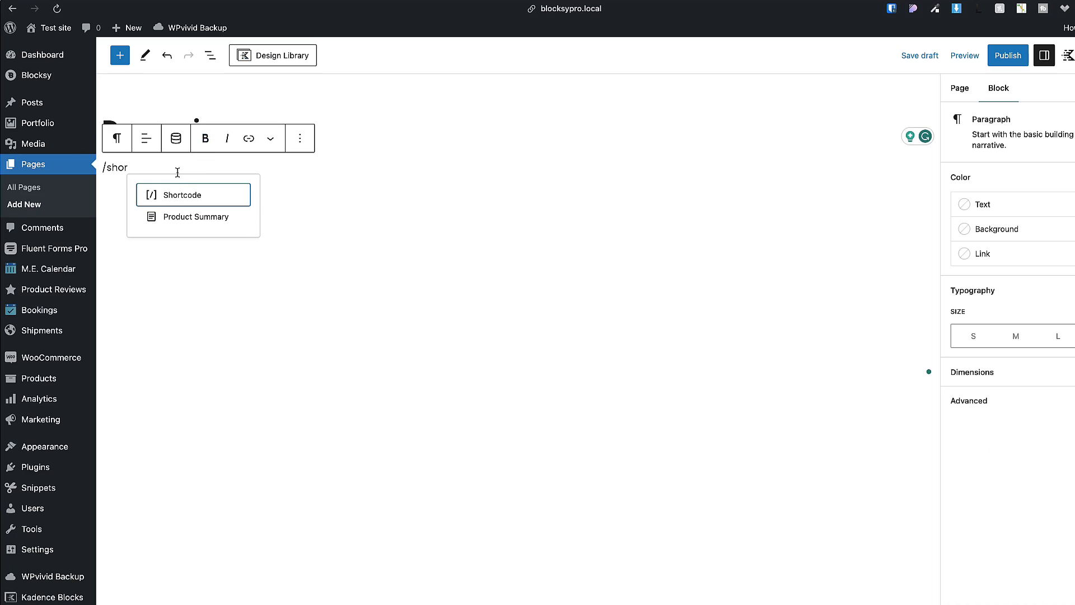
Paste the weekly calendar shortcode [MEC id="3746"] into a Shortcode block and publish Demo view.
{"action": "left_click", "coordinate": [180, 201]}
{"action": "type", "text": "[MEC id=\"3746\"]"}
{"action": "left_click", "coordinate": [1008, 55]}
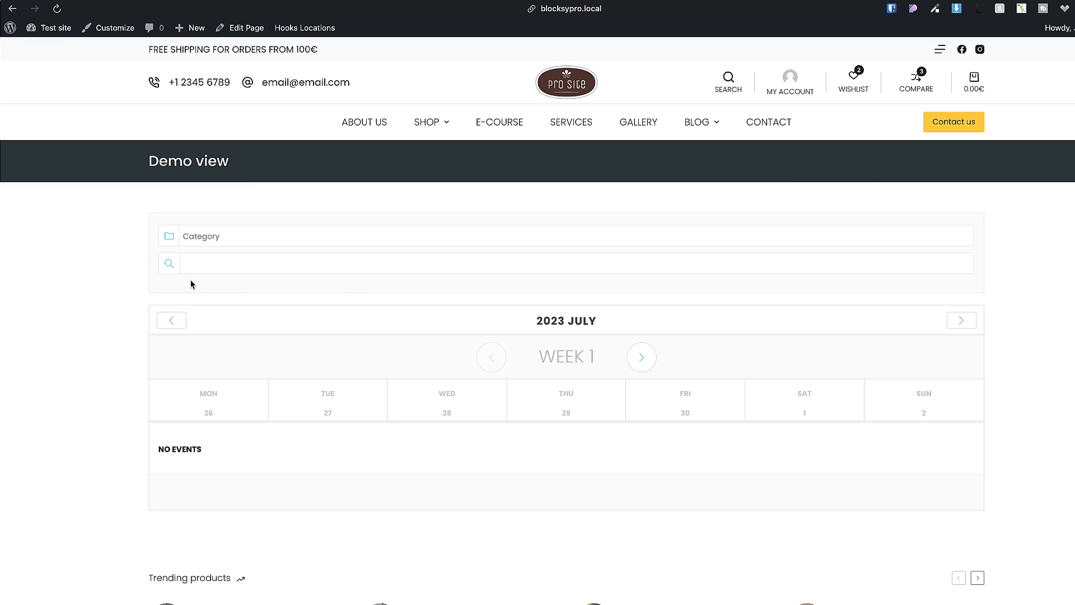
{"action": "left_click", "coordinate": [12, 8]}
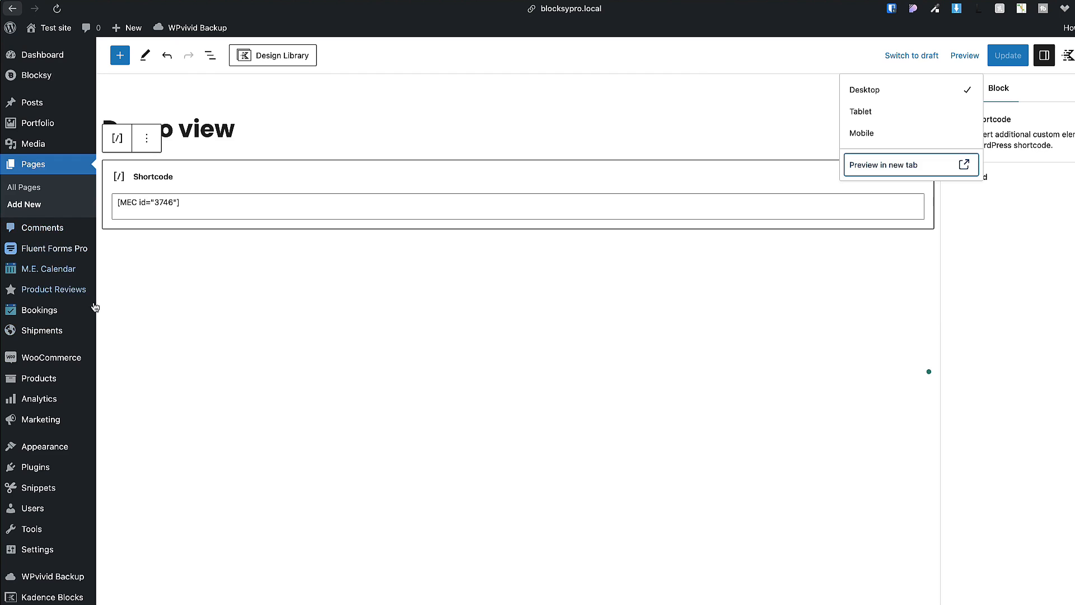
Enable search form labels and the reset button on the Agenda View shortcode and save it.
{"action": "mouse_move", "coordinate": [40, 312]}
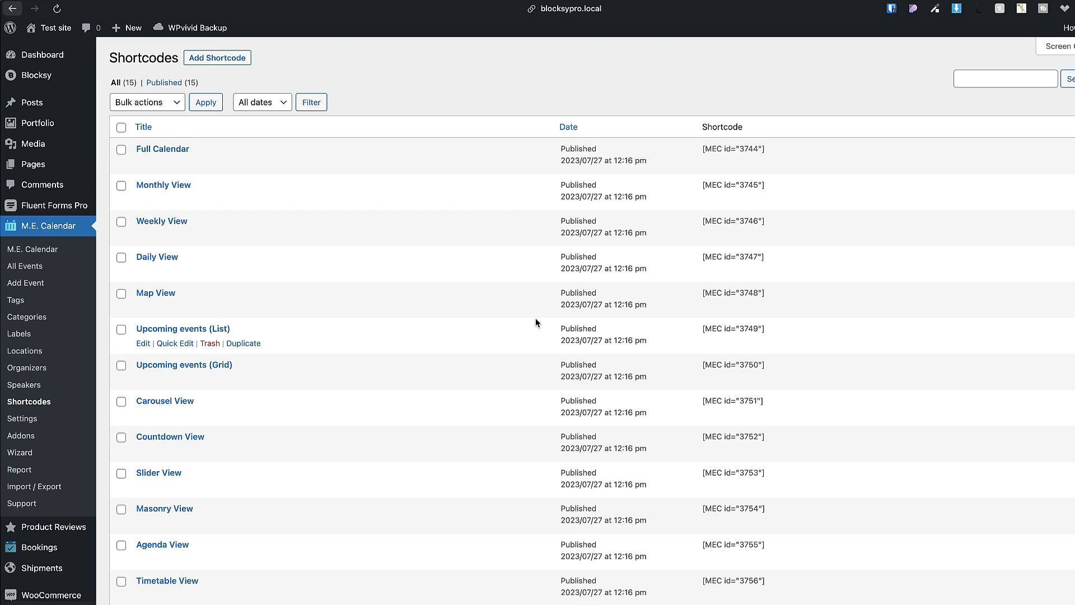
{"action": "scroll", "coordinate": [348, 362], "scroll_direction": "down", "scroll_amount": 5}
{"action": "scroll", "coordinate": [341, 269], "scroll_direction": "up", "scroll_amount": 5}
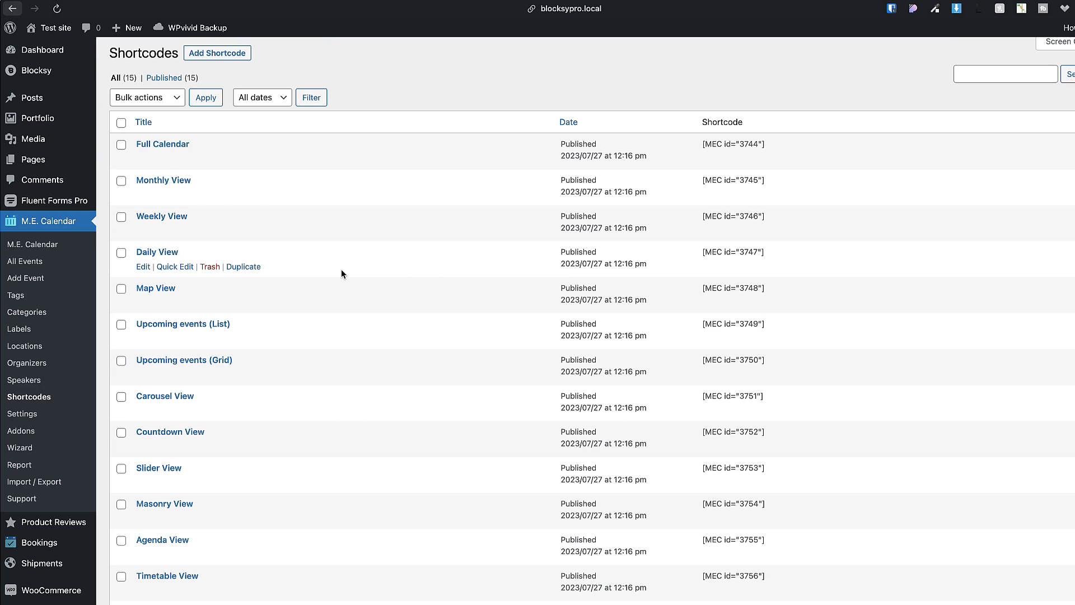
{"action": "scroll", "coordinate": [251, 278], "scroll_direction": "down", "scroll_amount": 3}
{"action": "scroll", "coordinate": [251, 283], "scroll_direction": "down", "scroll_amount": 1}
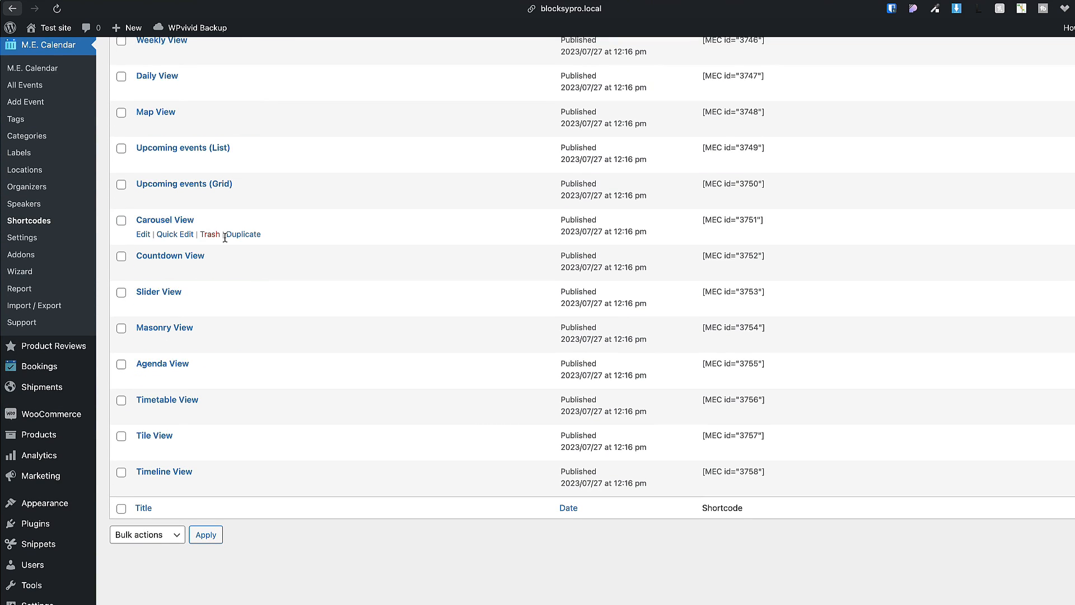
{"action": "left_click", "coordinate": [150, 365]}
{"action": "scroll", "coordinate": [475, 337], "scroll_direction": "down", "scroll_amount": 1}
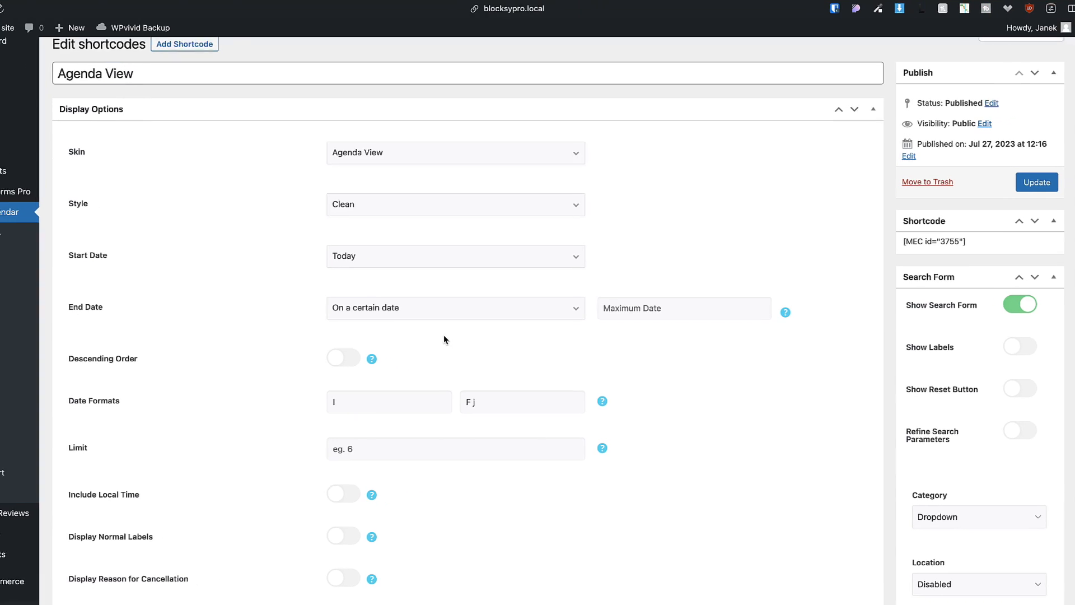
{"action": "left_click", "coordinate": [362, 202]}
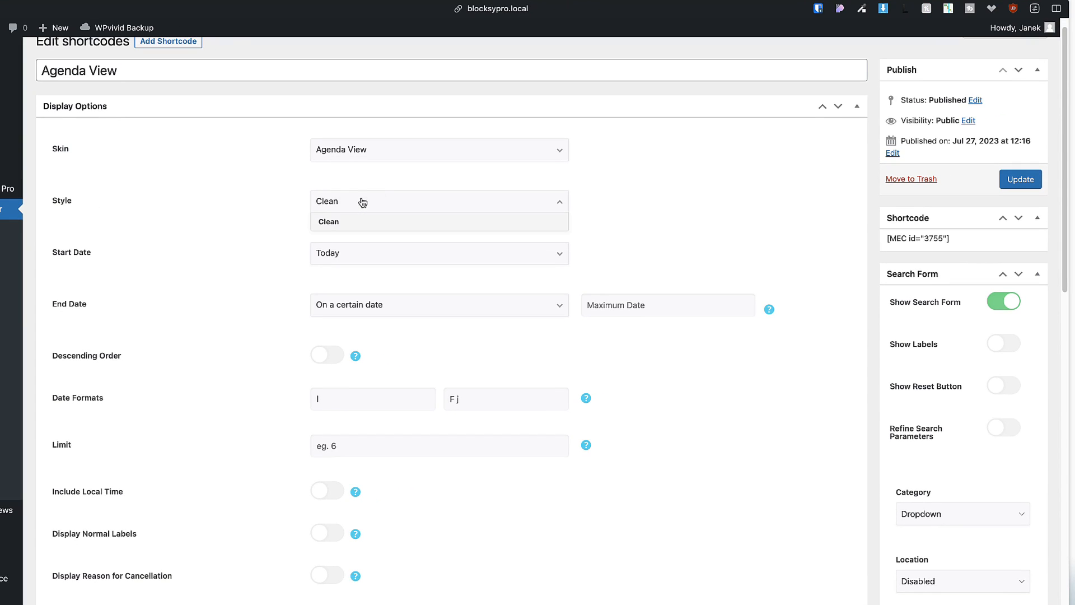
{"action": "left_click", "coordinate": [551, 168]}
{"action": "left_click", "coordinate": [1005, 344]}
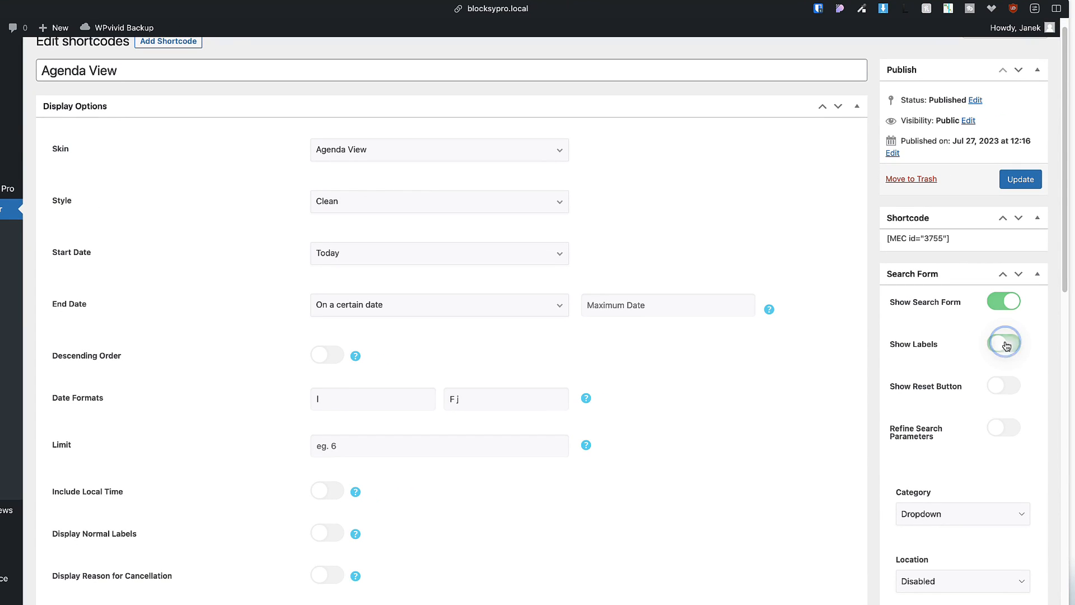
{"action": "left_click", "coordinate": [1007, 392]}
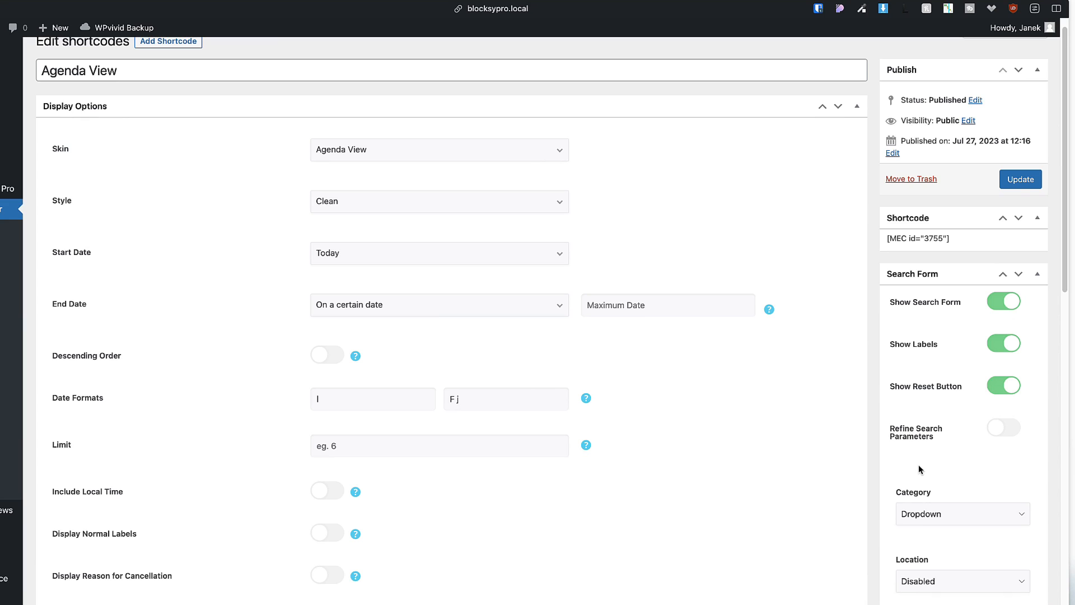
{"action": "left_click", "coordinate": [1018, 183]}
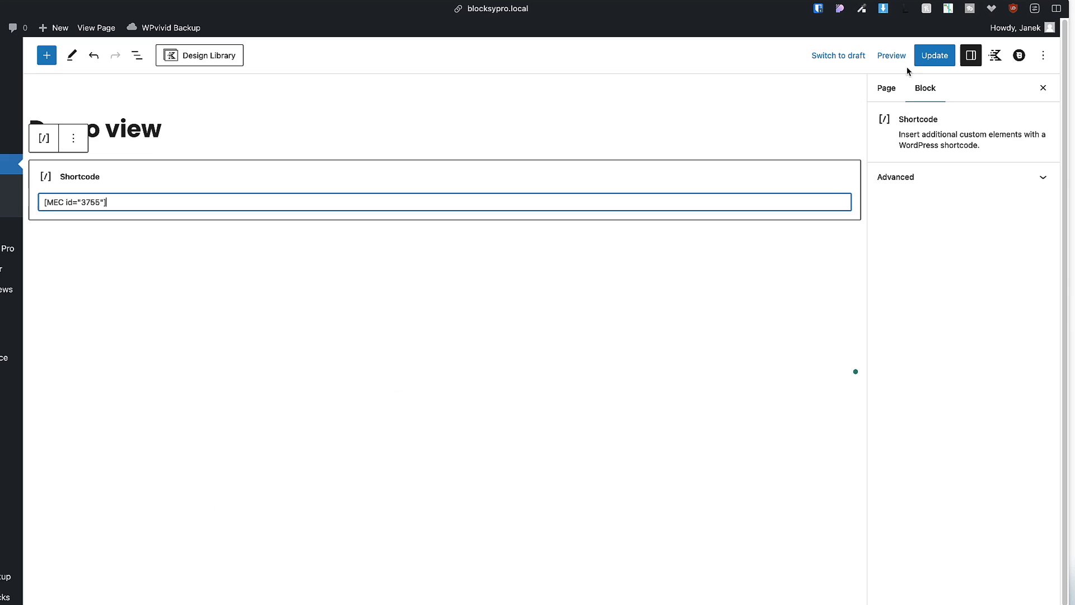
Update Demo view with the Agenda View shortcode 3755 and view the live page.
{"action": "left_click", "coordinate": [934, 55]}
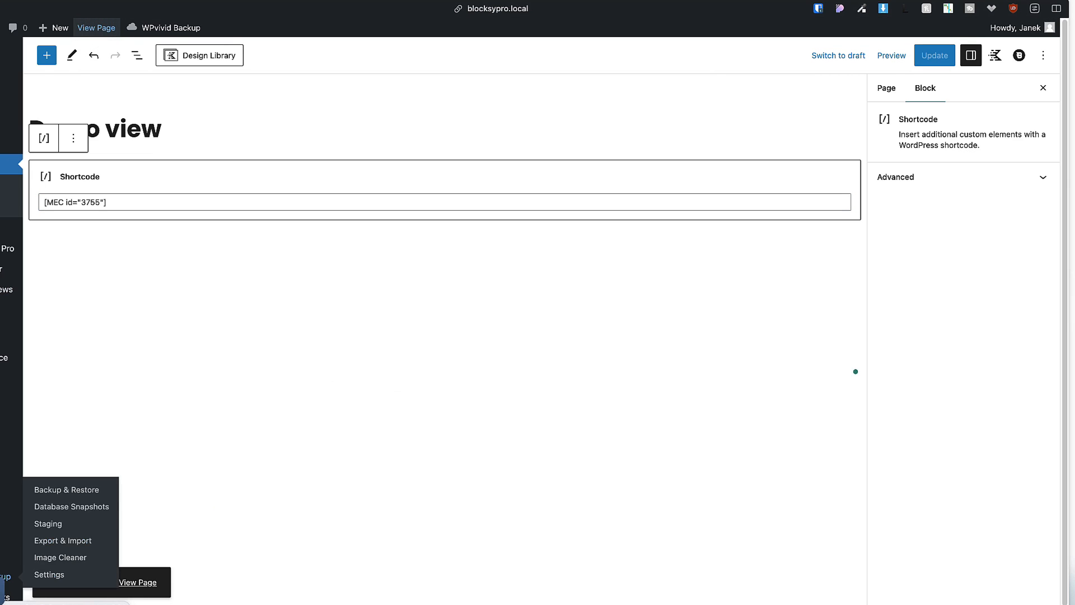
{"action": "left_click", "coordinate": [137, 582]}
{"action": "scroll", "coordinate": [50, 353], "scroll_direction": "down", "scroll_amount": 5}
{"action": "scroll", "coordinate": [49, 339], "scroll_direction": "up", "scroll_amount": 6}
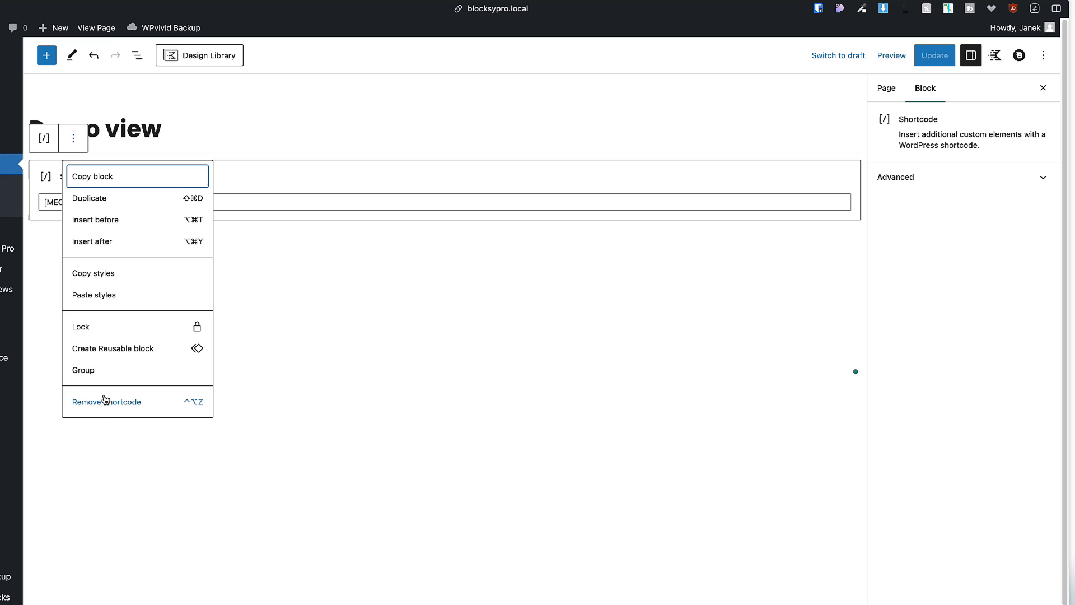
Replace the page's shortcode block with a Full Calendar block.
{"action": "left_click", "coordinate": [104, 401]}
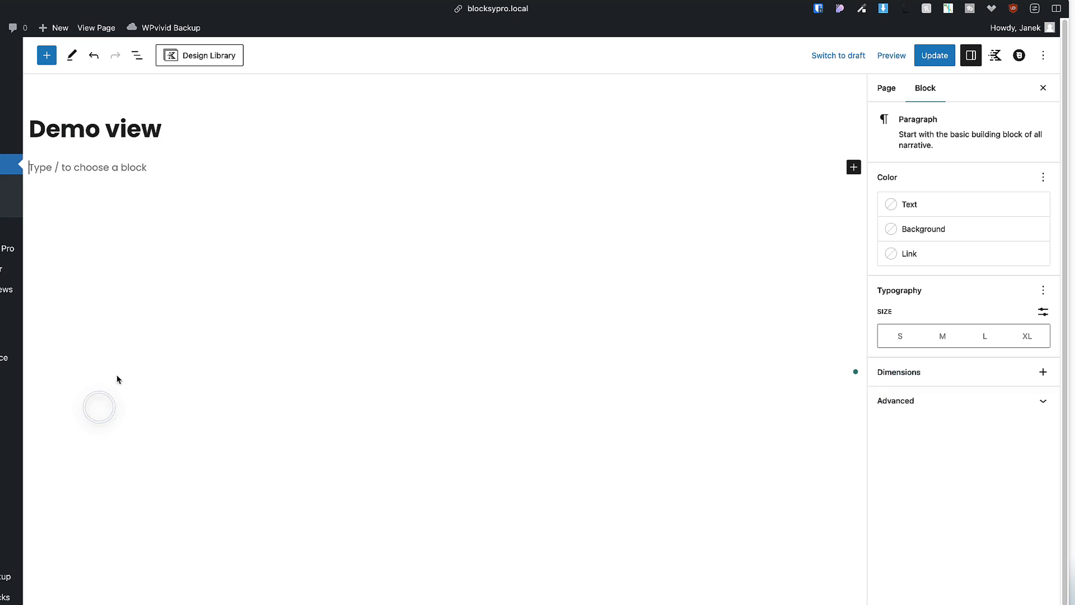
{"action": "left_click", "coordinate": [45, 59]}
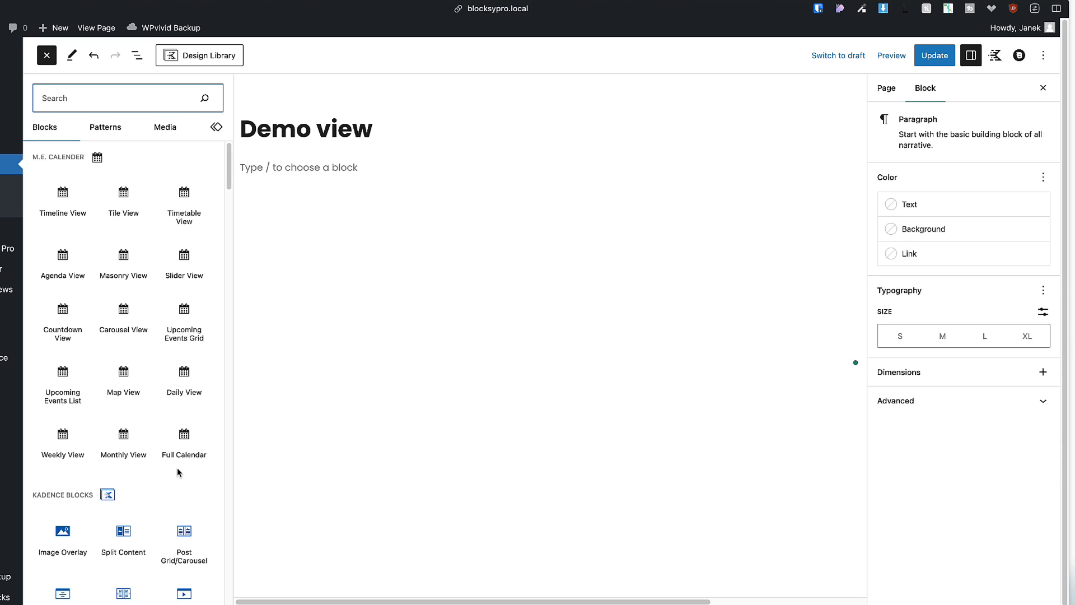
{"action": "left_click", "coordinate": [184, 432]}
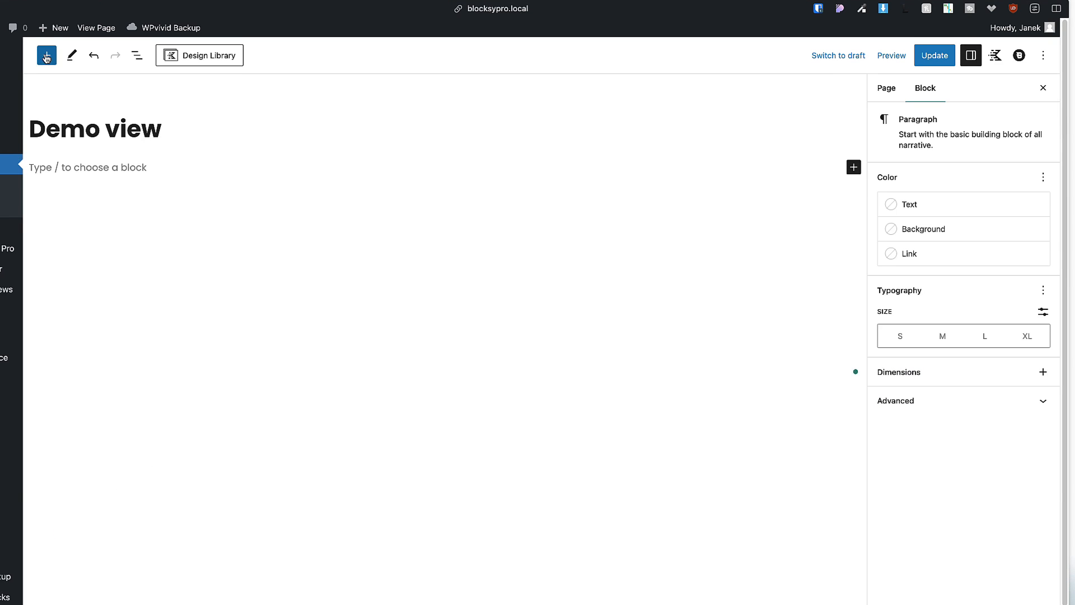
Add Tile, Timetable, Slider, Masonry and Agenda View blocks to Demo view and update it.
{"action": "left_click", "coordinate": [47, 57]}
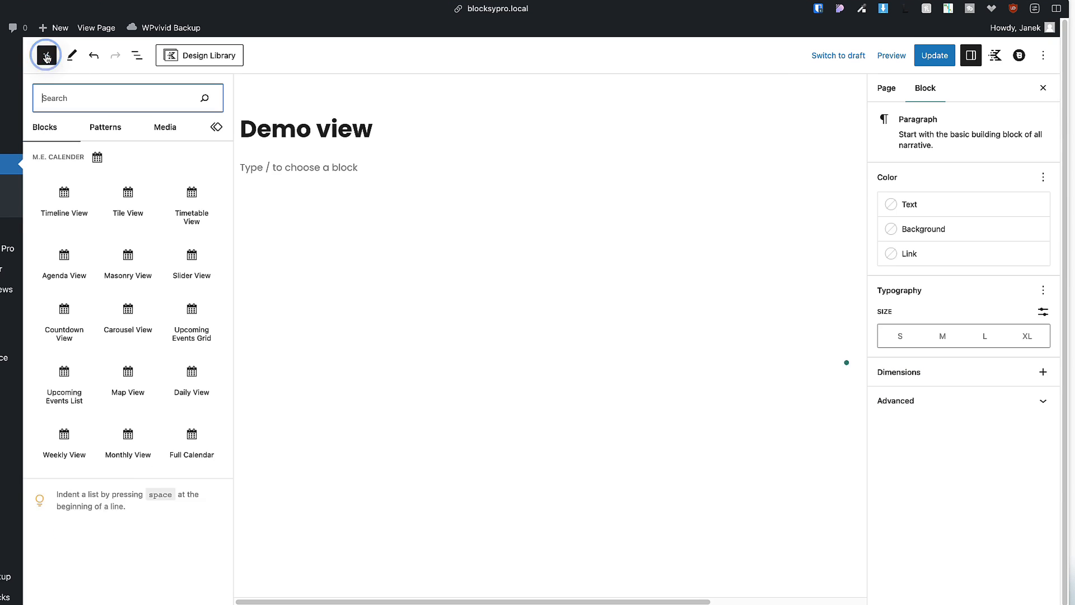
{"action": "left_click", "coordinate": [123, 199]}
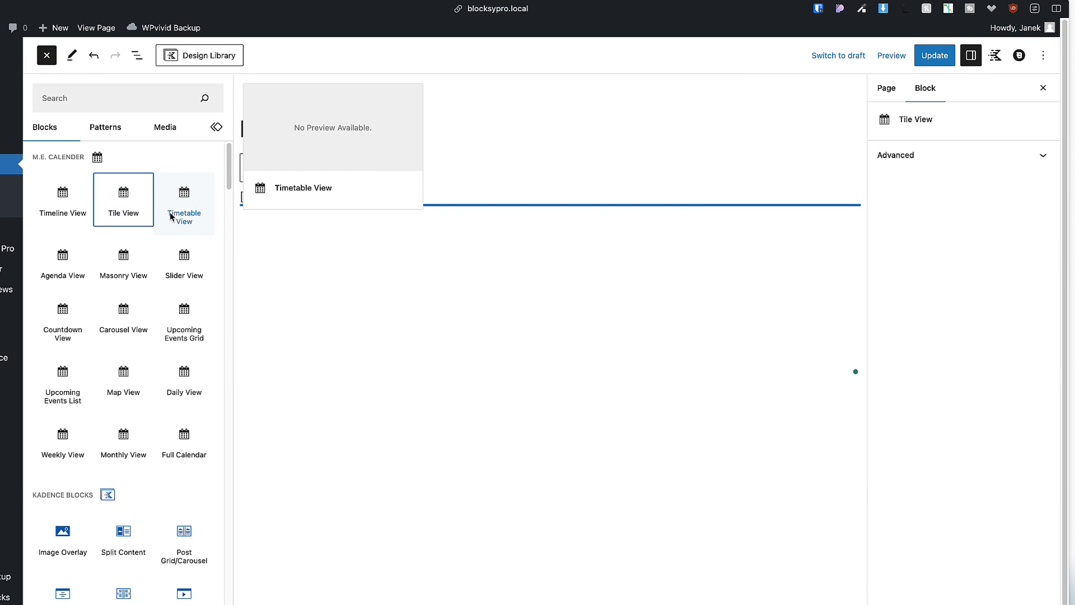
{"action": "left_click", "coordinate": [171, 216]}
{"action": "left_click", "coordinate": [186, 269]}
{"action": "left_click", "coordinate": [118, 275]}
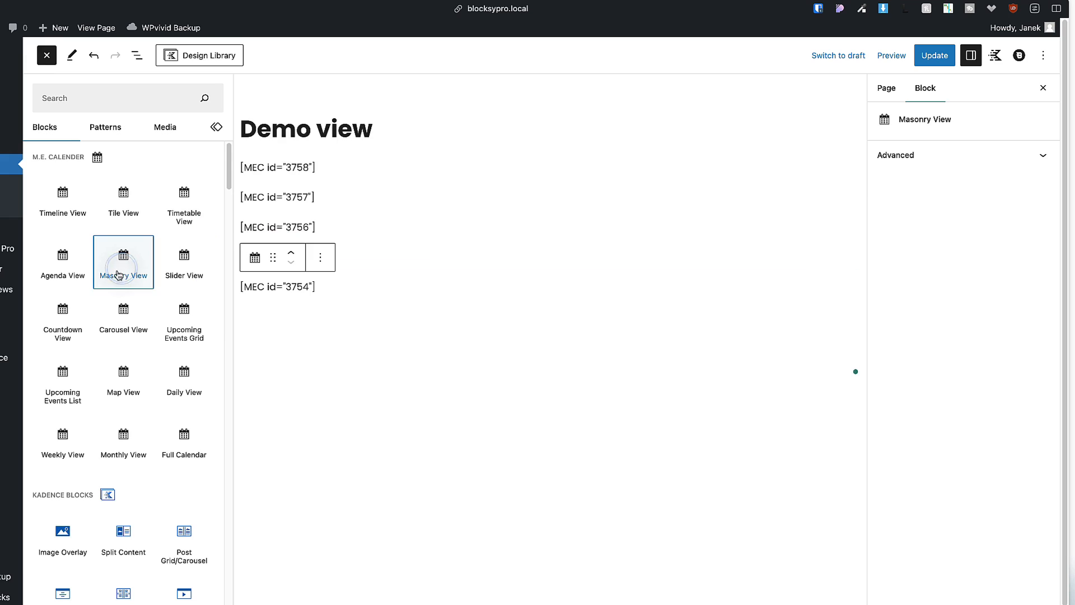
{"action": "left_click", "coordinate": [56, 278]}
{"action": "left_click", "coordinate": [931, 55]}
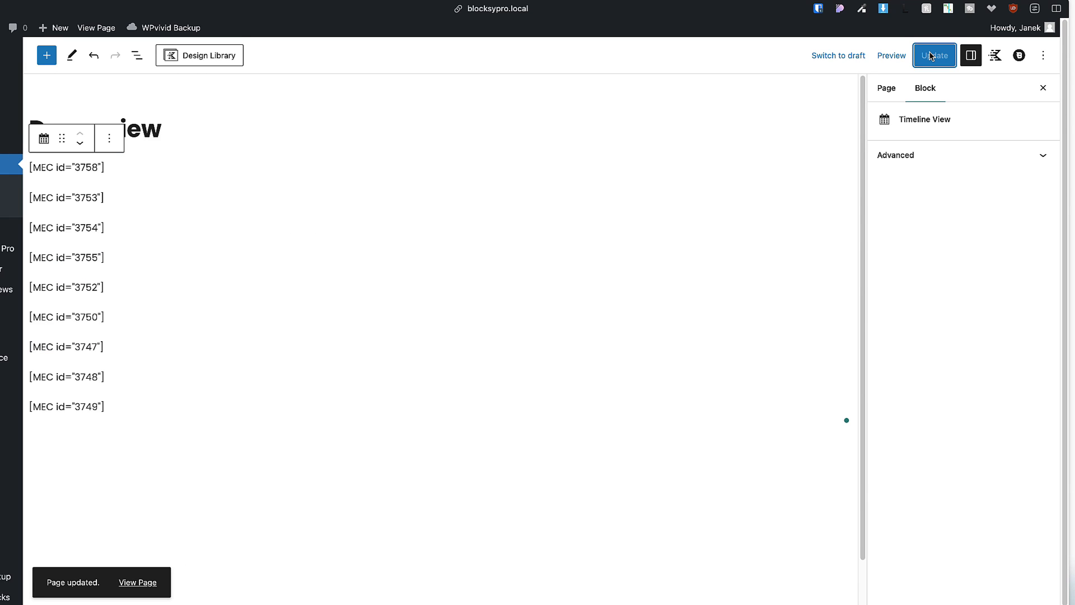
{"action": "mouse_move", "coordinate": [11, 269]}
{"action": "left_click", "coordinate": [57, 286]}
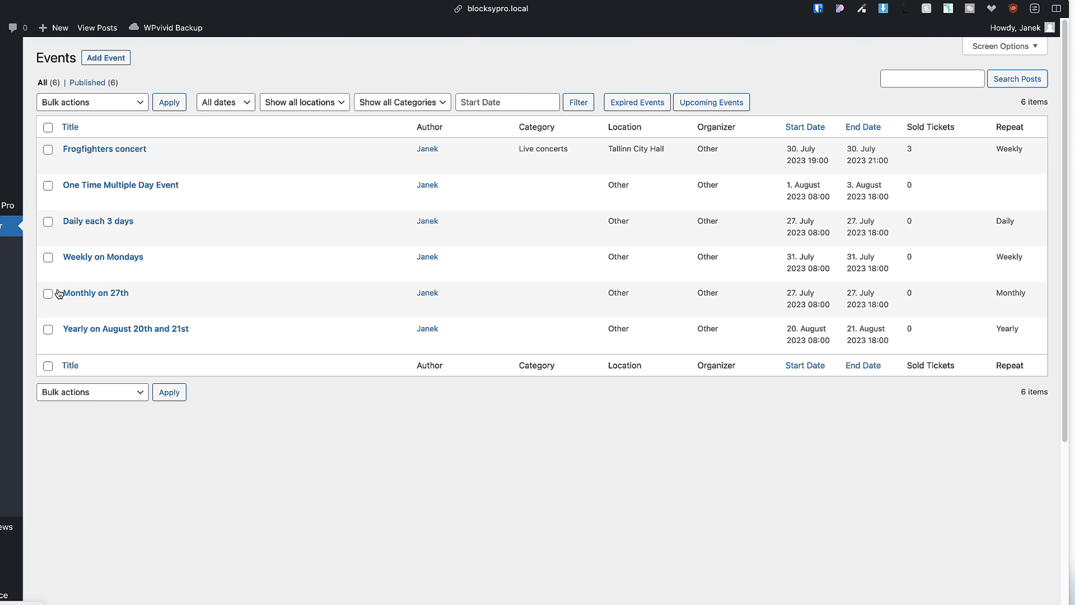